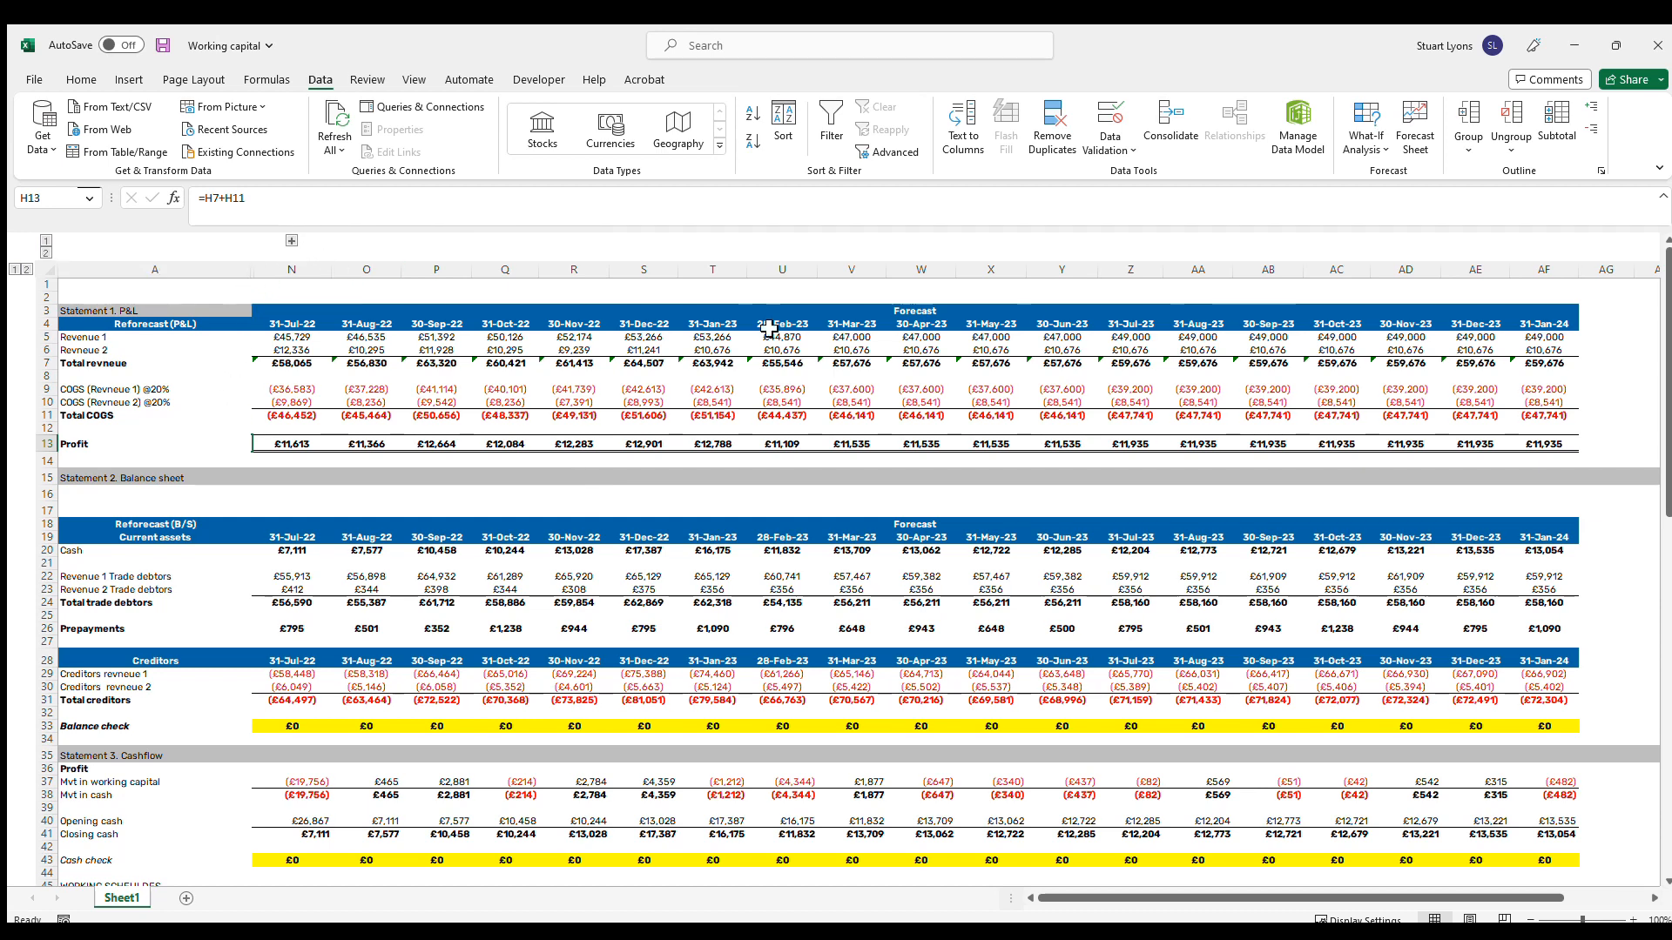
# Expand the grouped Actuals columns B to M and review the monthly date headers from actuals through forecast
pyautogui.click(290, 241)
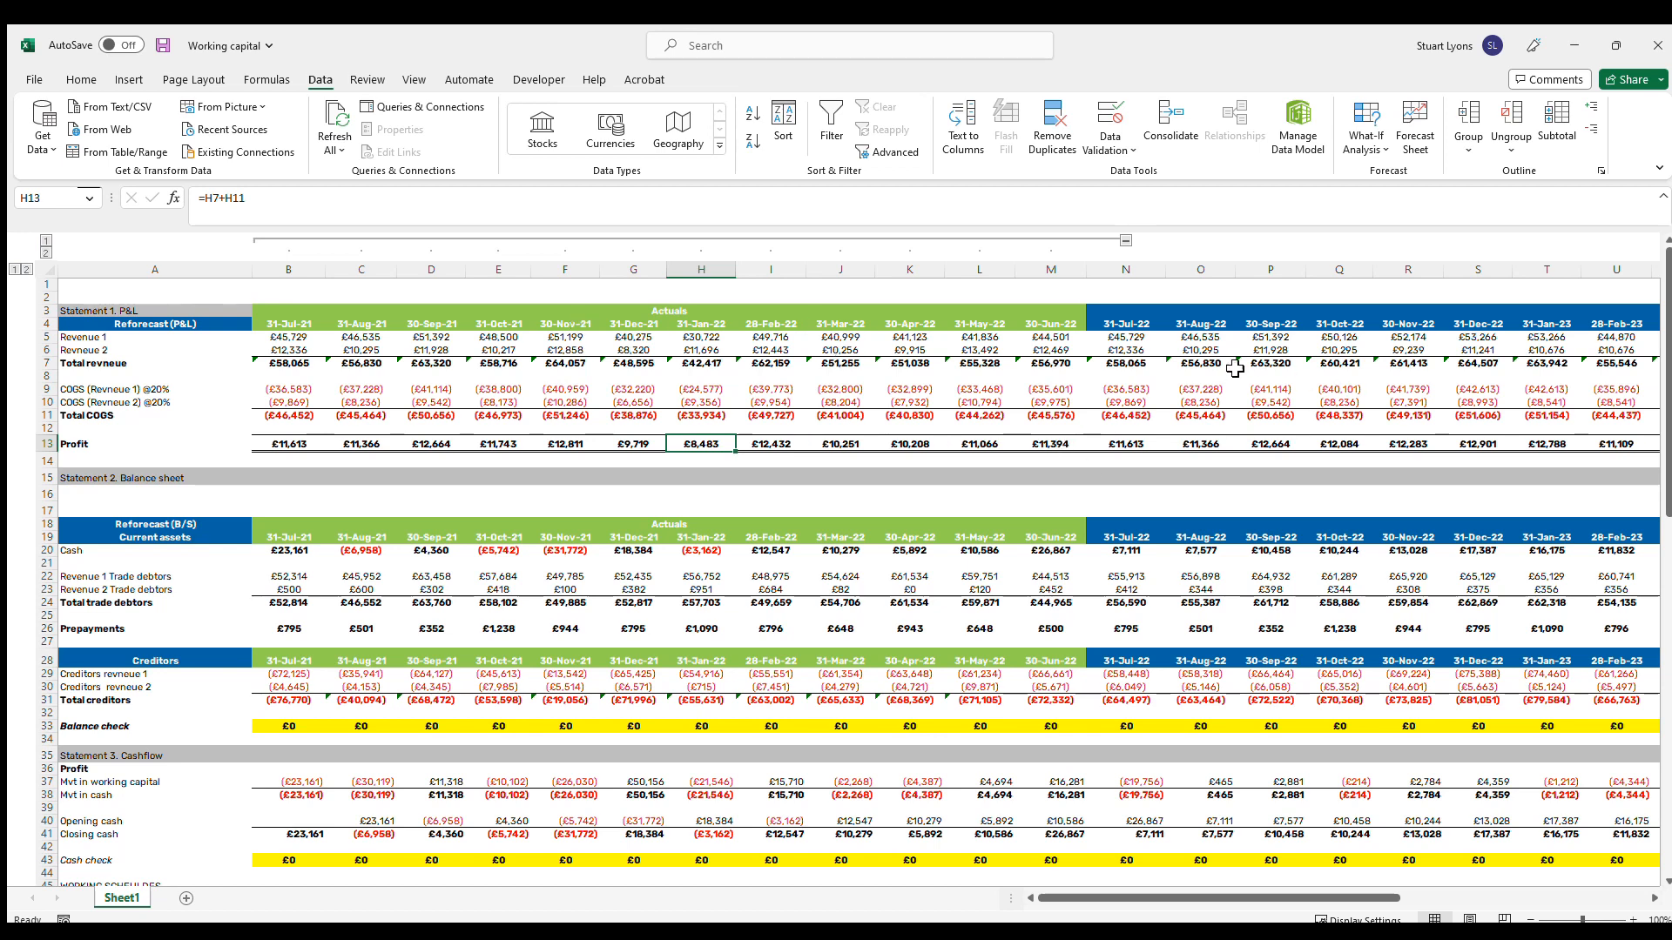
pyautogui.click(1268, 322)
pyautogui.click(1408, 324)
pyautogui.press('Right')
pyautogui.press('Right')
pyautogui.press('Right')
pyautogui.press('Right')
pyautogui.press('Left')
pyautogui.press('Left')
pyautogui.press('Left')
pyautogui.press('Left')
pyautogui.press('Left')
pyautogui.press('Left')
pyautogui.press('Left')
pyautogui.press('Left')
pyautogui.press('Left')
pyautogui.press('Left')
pyautogui.press('Left')
pyautogui.press('Left')
pyautogui.press('Left')
pyautogui.press('Left')
pyautogui.press('Left')
pyautogui.press('Left')
pyautogui.press('Left')
pyautogui.press('Left')
pyautogui.press('Left')
pyautogui.press('Left')
pyautogui.press('Left')
# Highlight the full forecast columns N to AF, then return to the Reforecast (P&L) heading in A4
pyautogui.moveTo(1126, 273); pyautogui.dragTo(1554, 322)
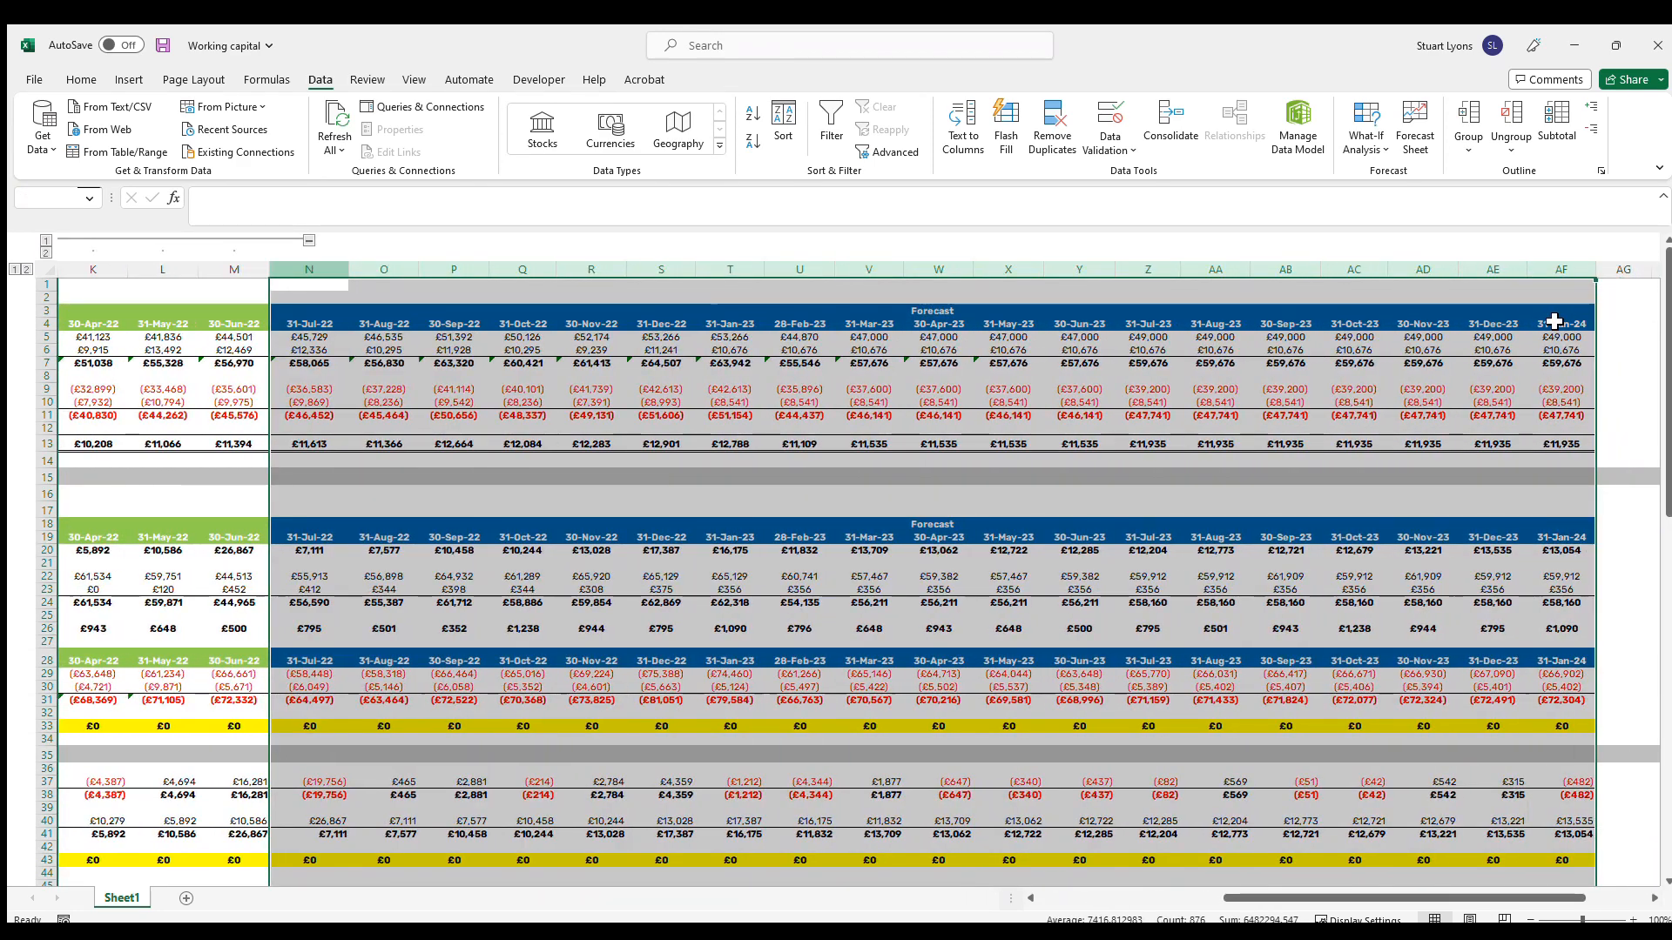
pyautogui.click(729, 324)
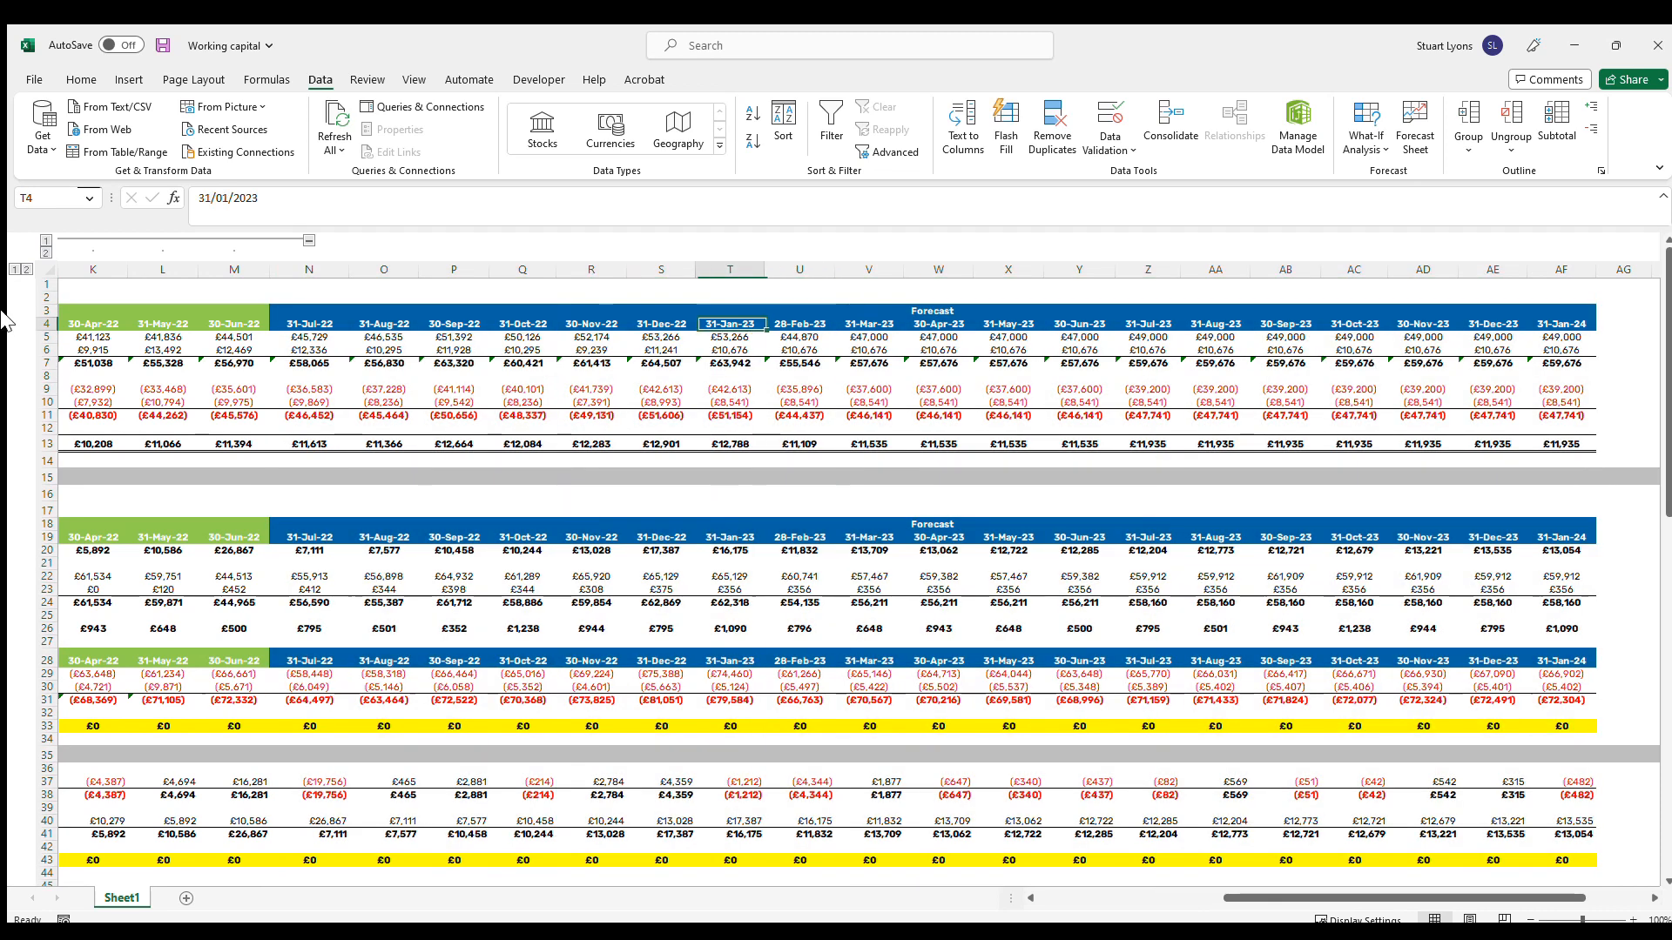
pyautogui.press('Home')
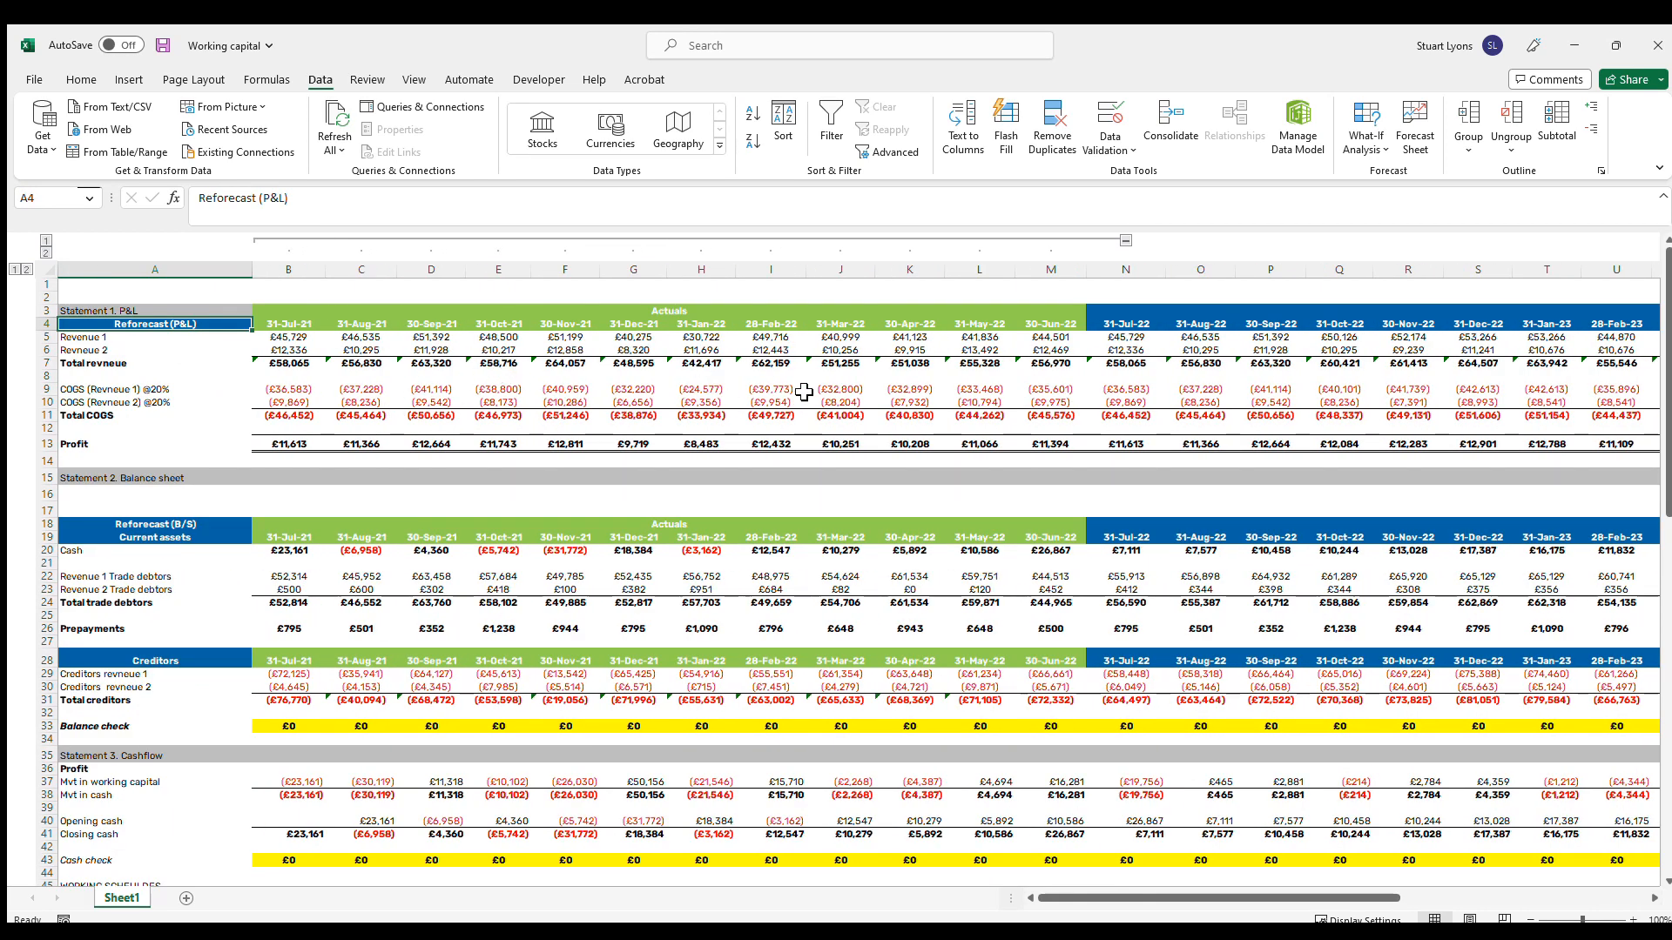
# Highlight the forecast sections of the P&L and balance sheet statements, starting from the 31-Jul-22 column
pyautogui.click(1201, 376)
pyautogui.moveTo(1121, 312); pyautogui.dragTo(1152, 447)
pyautogui.moveTo(1191, 898)
pyautogui.mouseDown()
pyautogui.moveTo(1367, 921)
pyautogui.moveTo(1208, 917)
pyautogui.mouseUp()
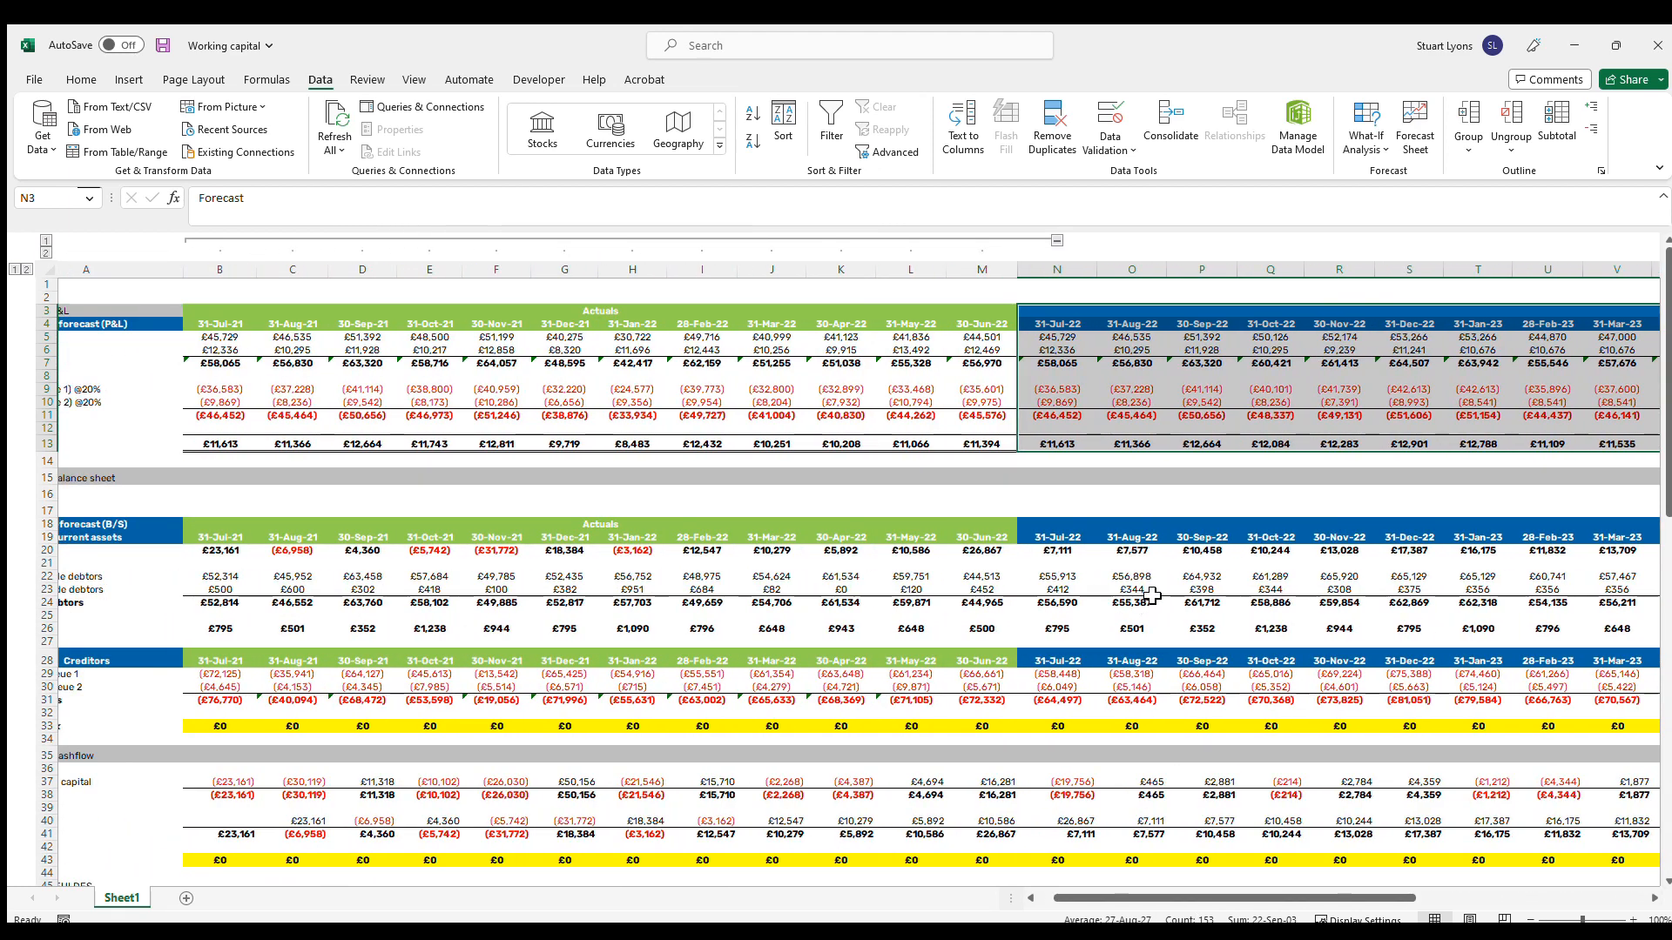
pyautogui.moveTo(1031, 526); pyautogui.dragTo(1593, 702)
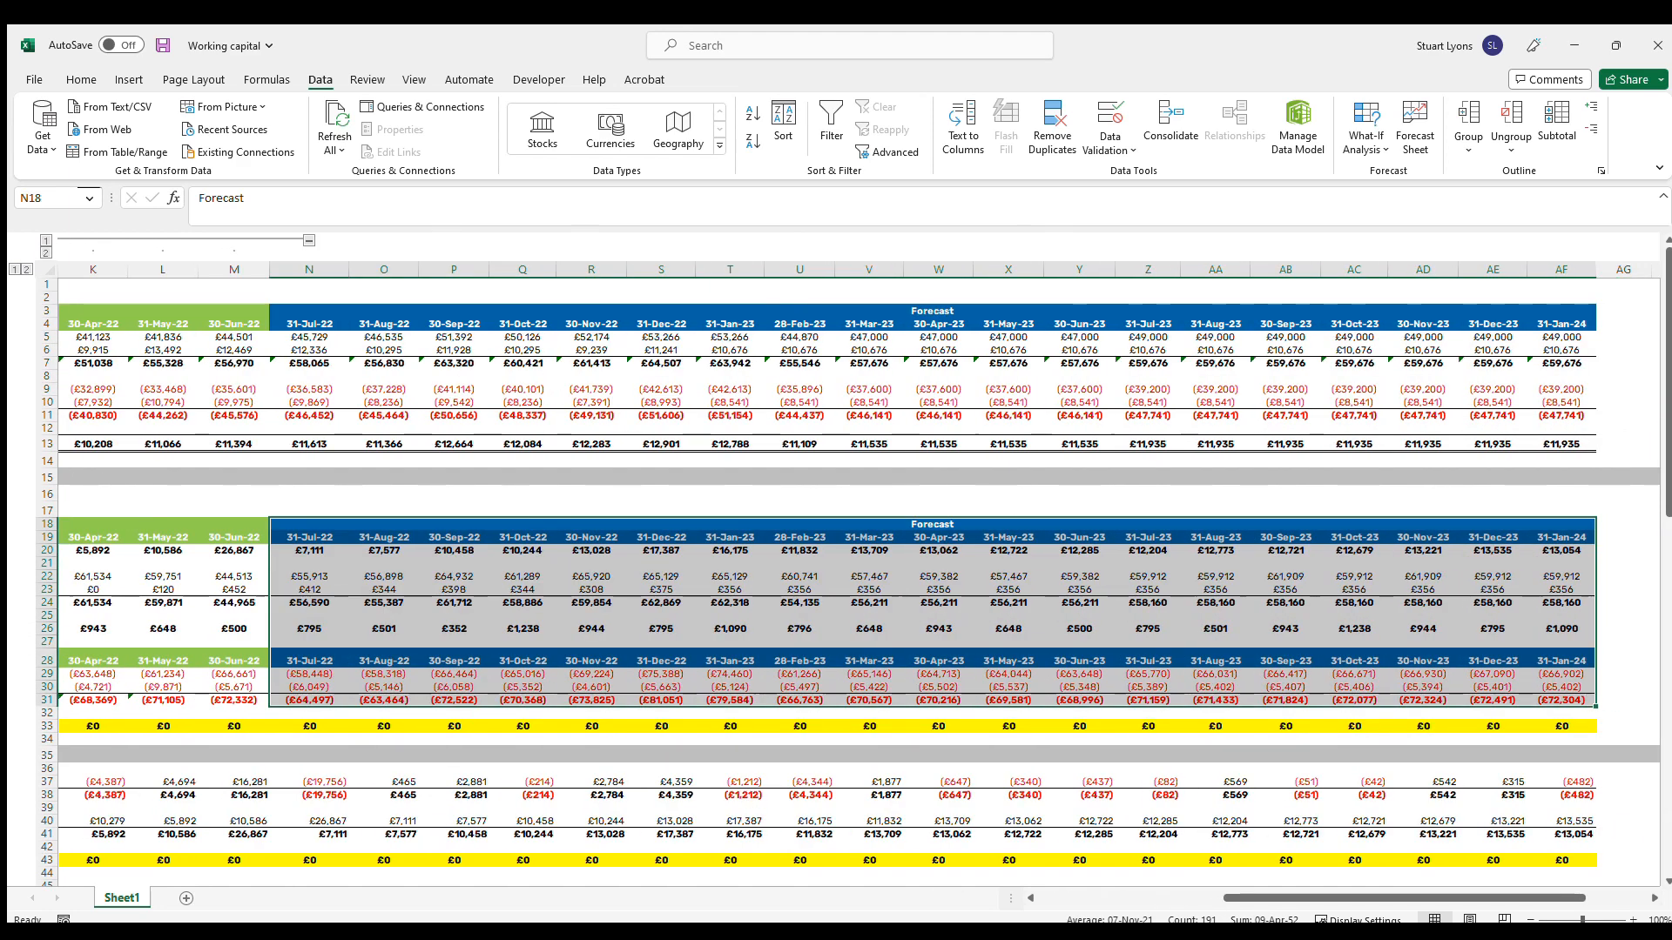
pyautogui.moveTo(1276, 898); pyautogui.dragTo(1108, 886)
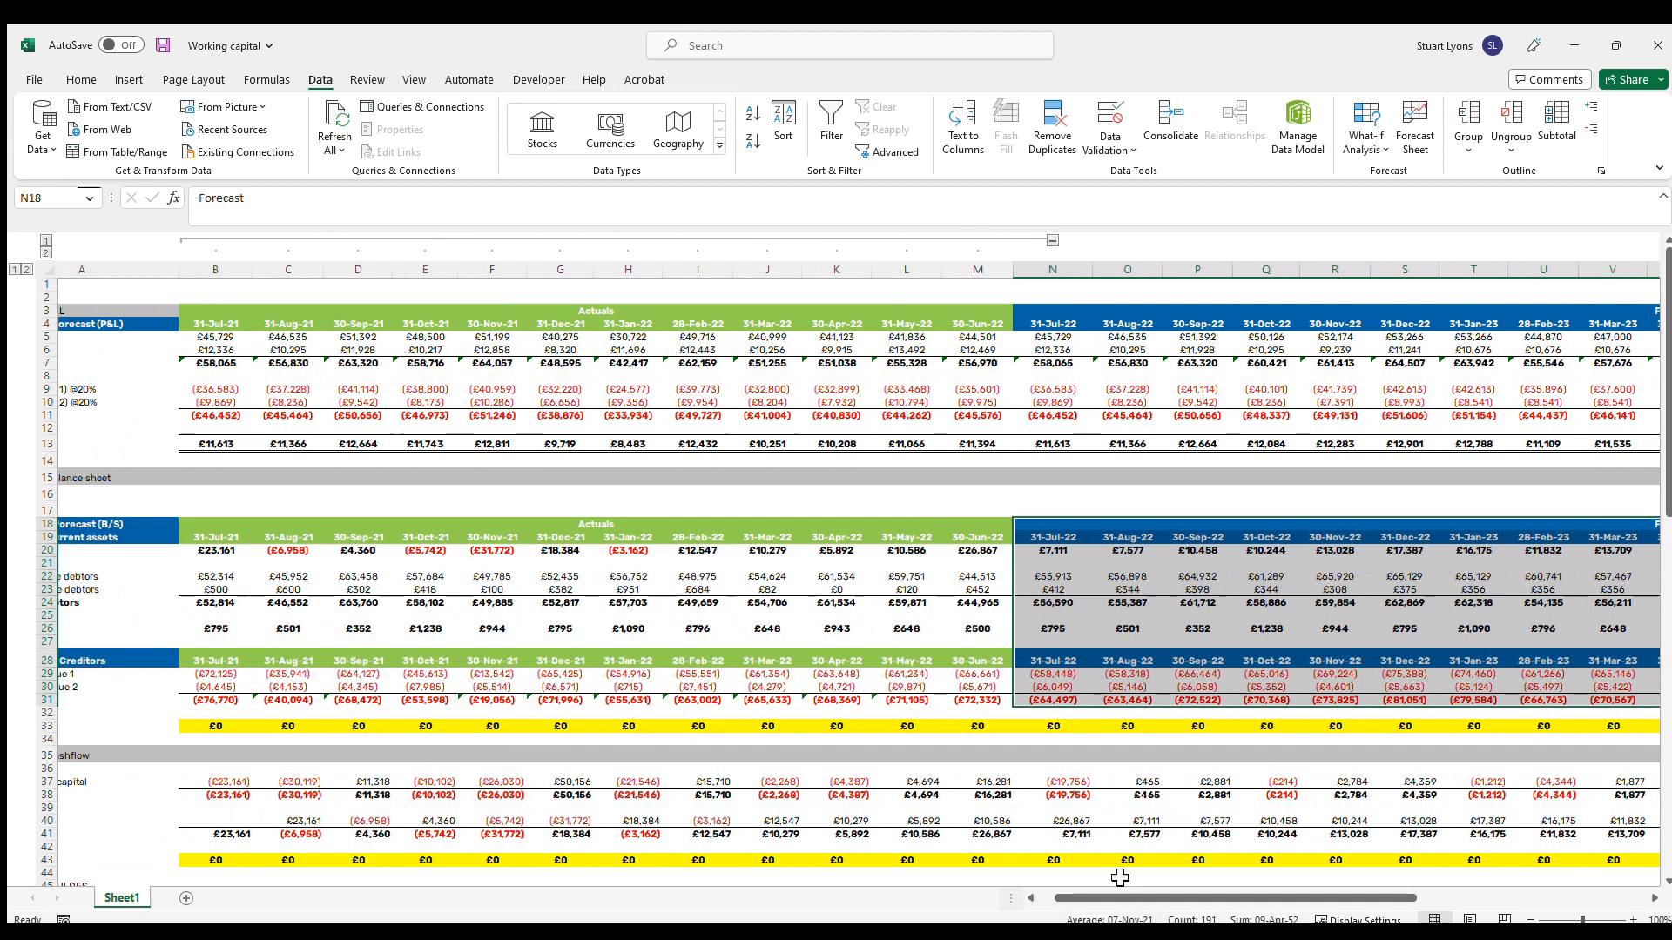
# Highlight the cashflow statement's forecast range and check the formula in the 31-Jul-22 balance sheet cash cell, N20
pyautogui.scroll(-1, 1134, 806)
pyautogui.moveTo(1061, 745); pyautogui.dragTo(1655, 806)
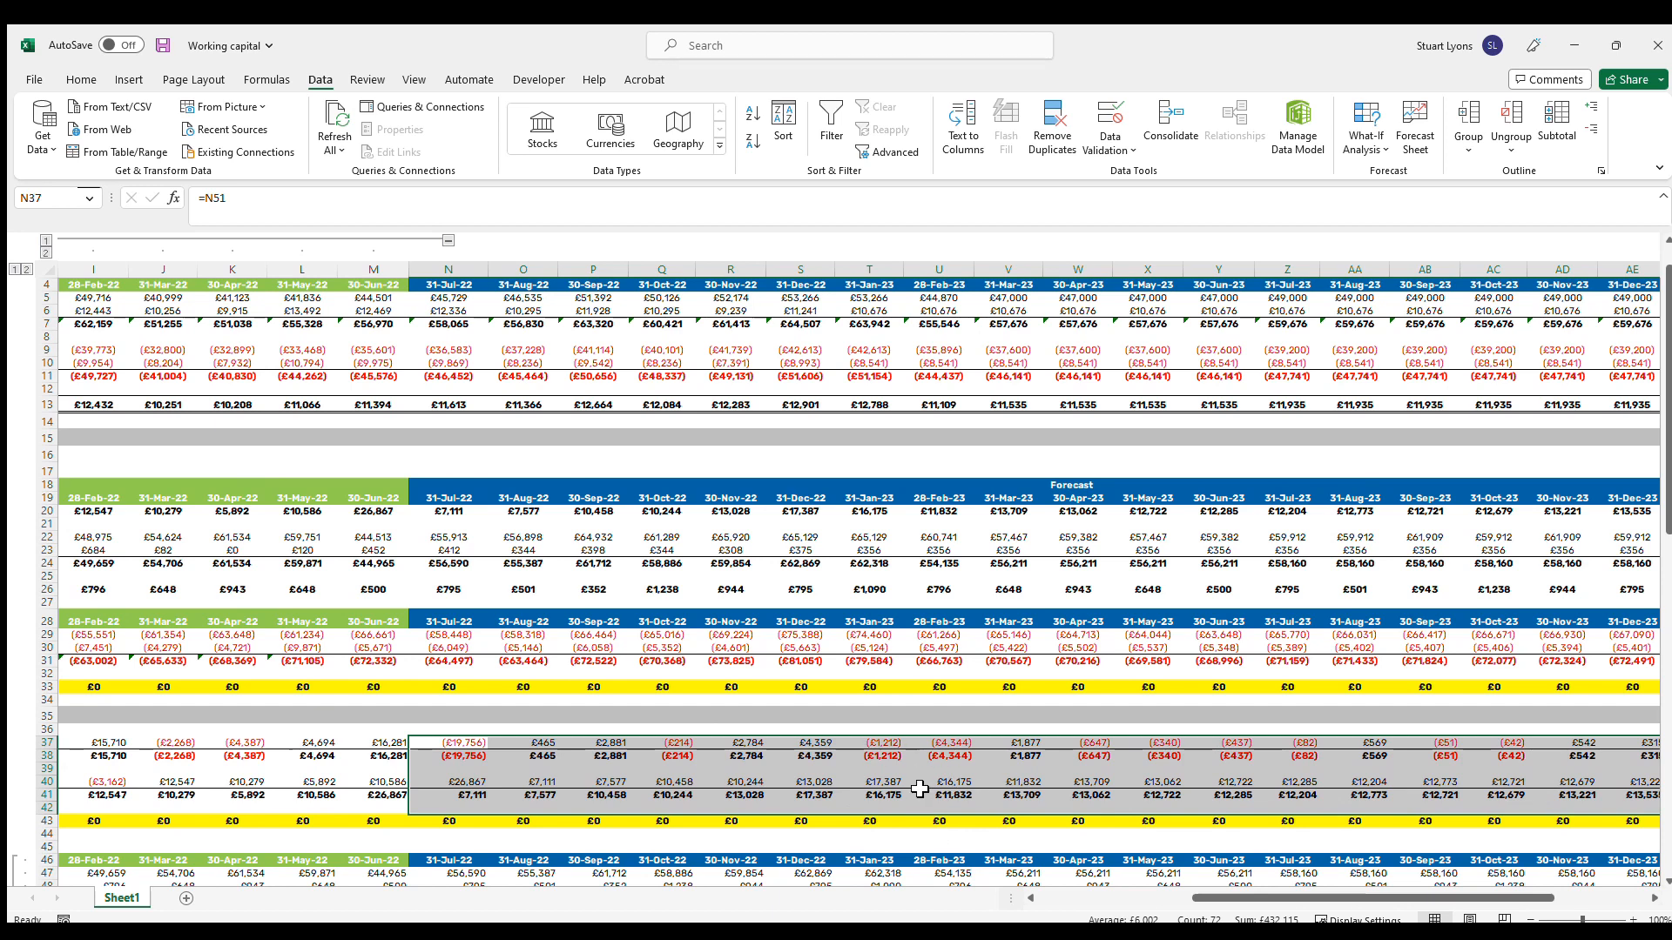
pyautogui.click(448, 511)
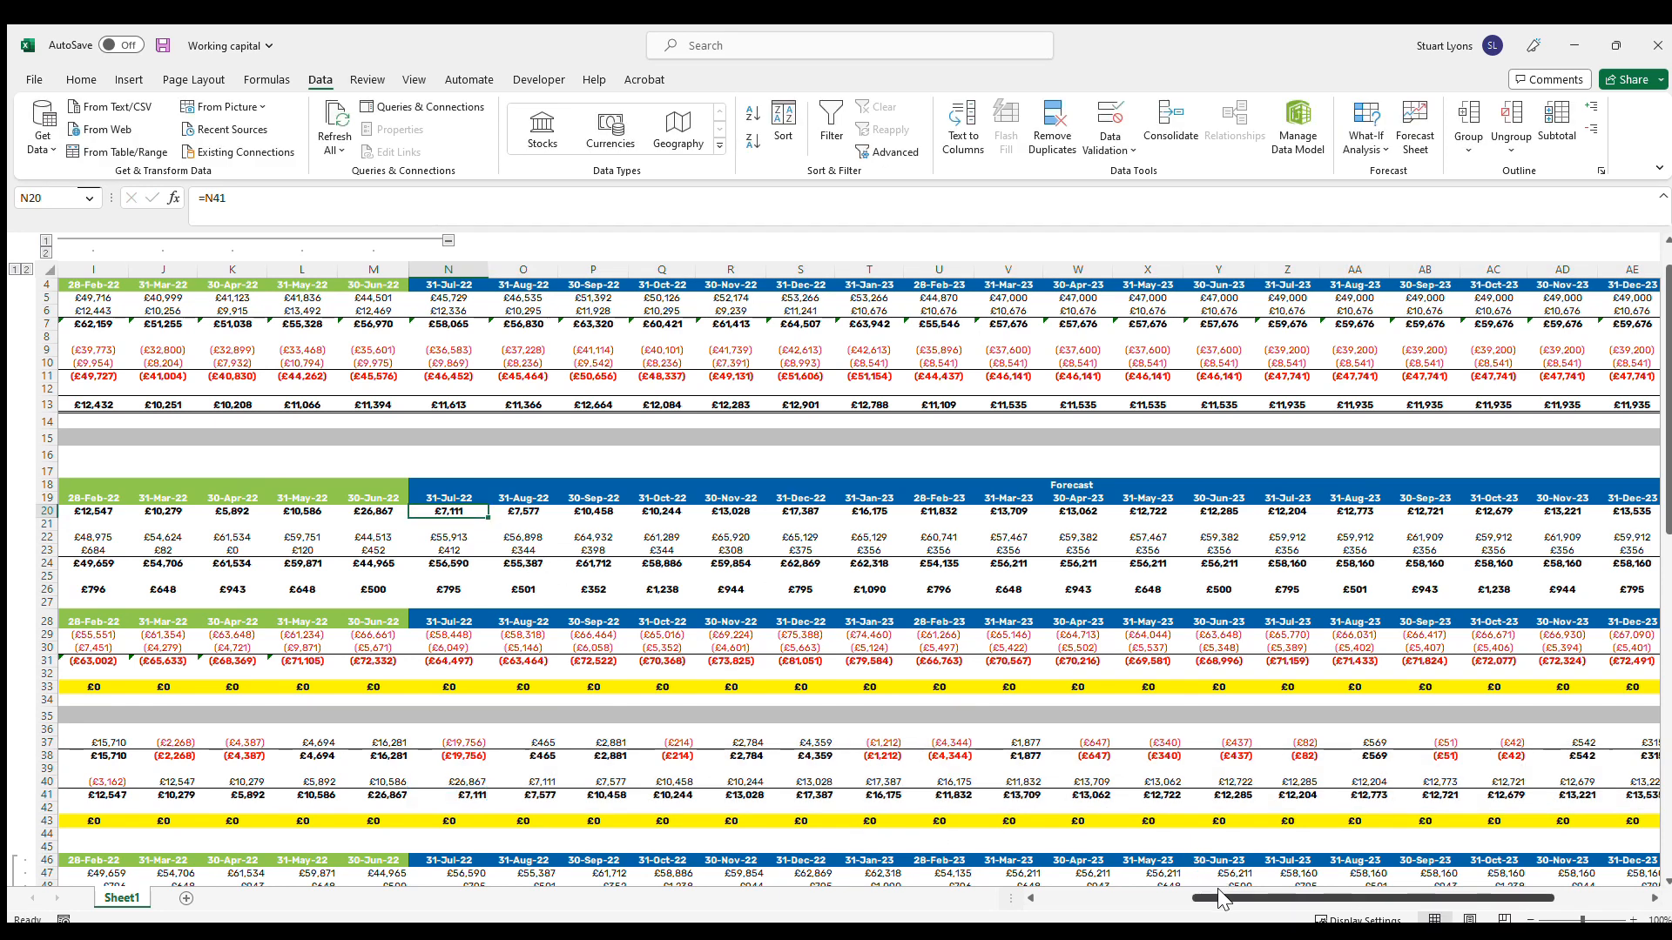
pyautogui.moveTo(1219, 897); pyautogui.dragTo(1049, 898)
pyautogui.scroll(1, 422, 643)
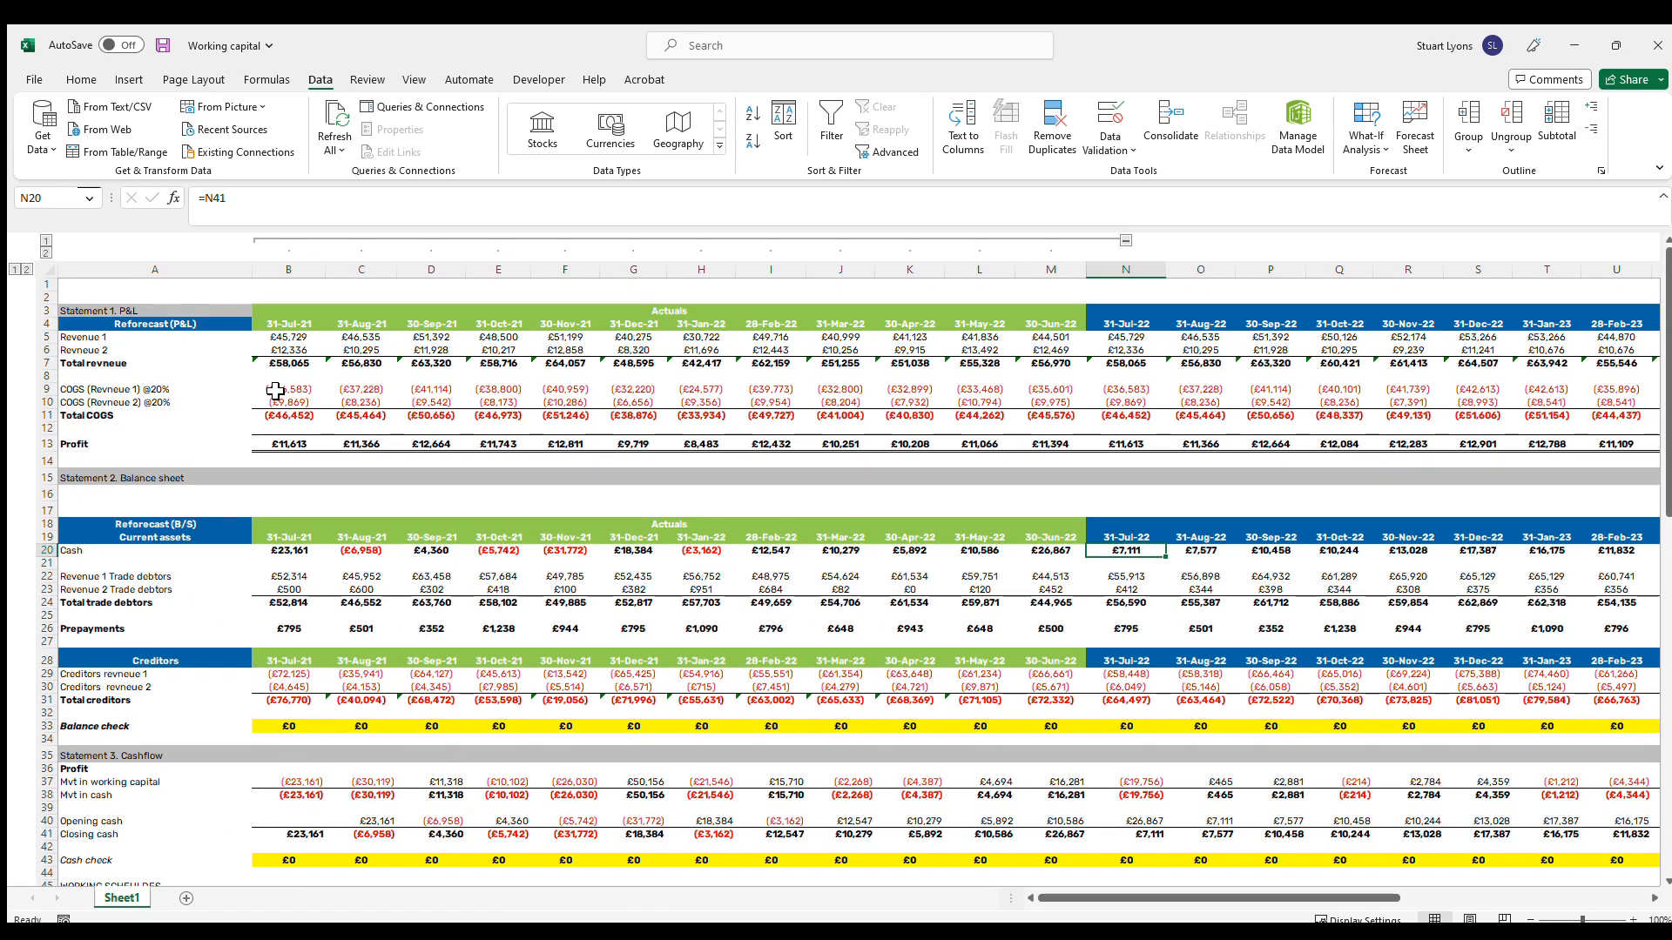
# Step through the 31-Jul-21 balance sheet items from Cash in B20 to the balance check in B33
pyautogui.click(300, 549)
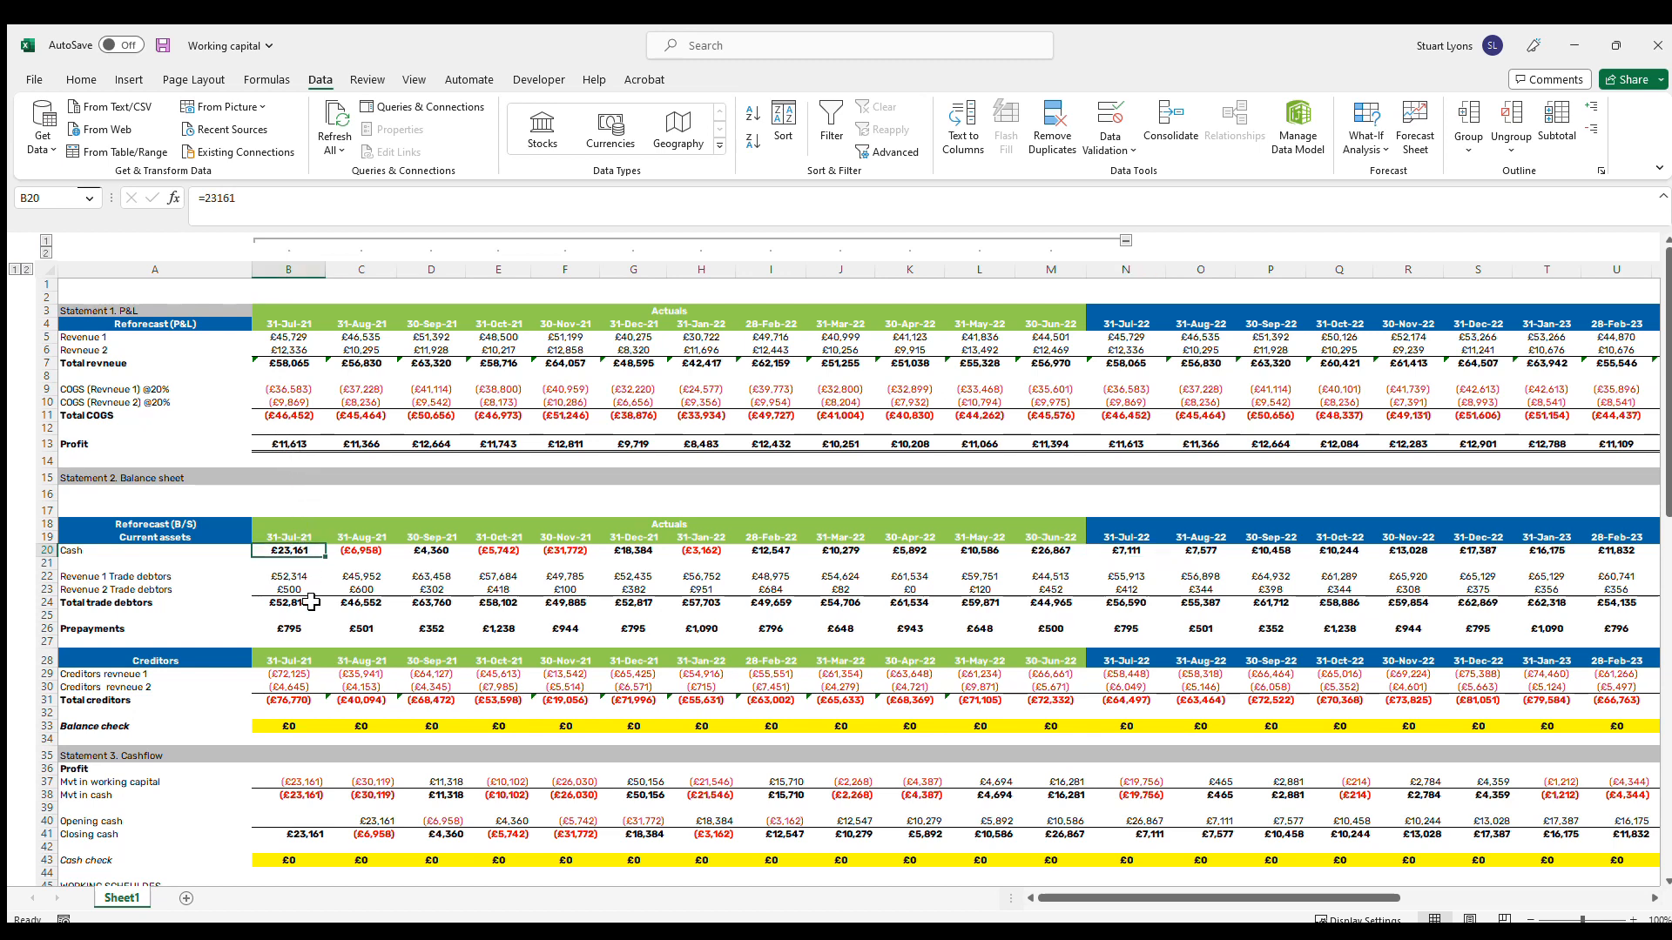
pyautogui.press('Down')
pyautogui.press('Down')
pyautogui.press('Down')
pyautogui.press('Down')
pyautogui.press('Down')
pyautogui.press('Down')
pyautogui.press('Down')
pyautogui.press('Down')
pyautogui.press('Down')
pyautogui.press('Down')
pyautogui.press('Down')
pyautogui.press('Down')
pyautogui.press('Down')
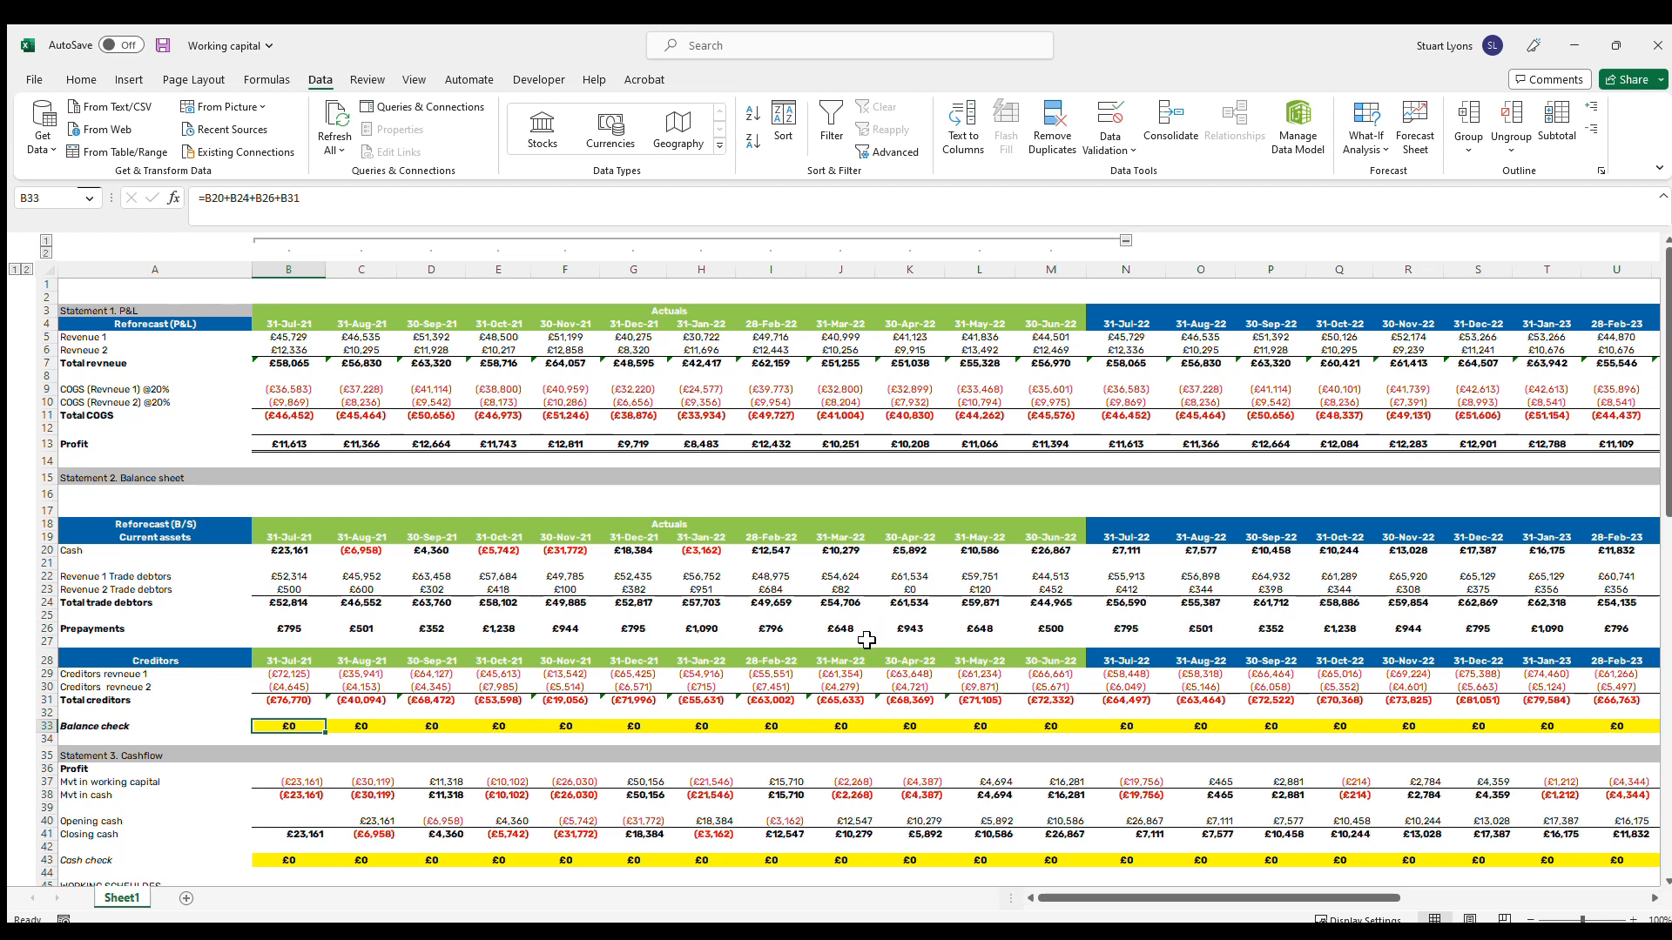
# Highlight the 31-Jul-22 forecast column and review the working schedules section beneath the cashflow statement
pyautogui.click(1127, 272)
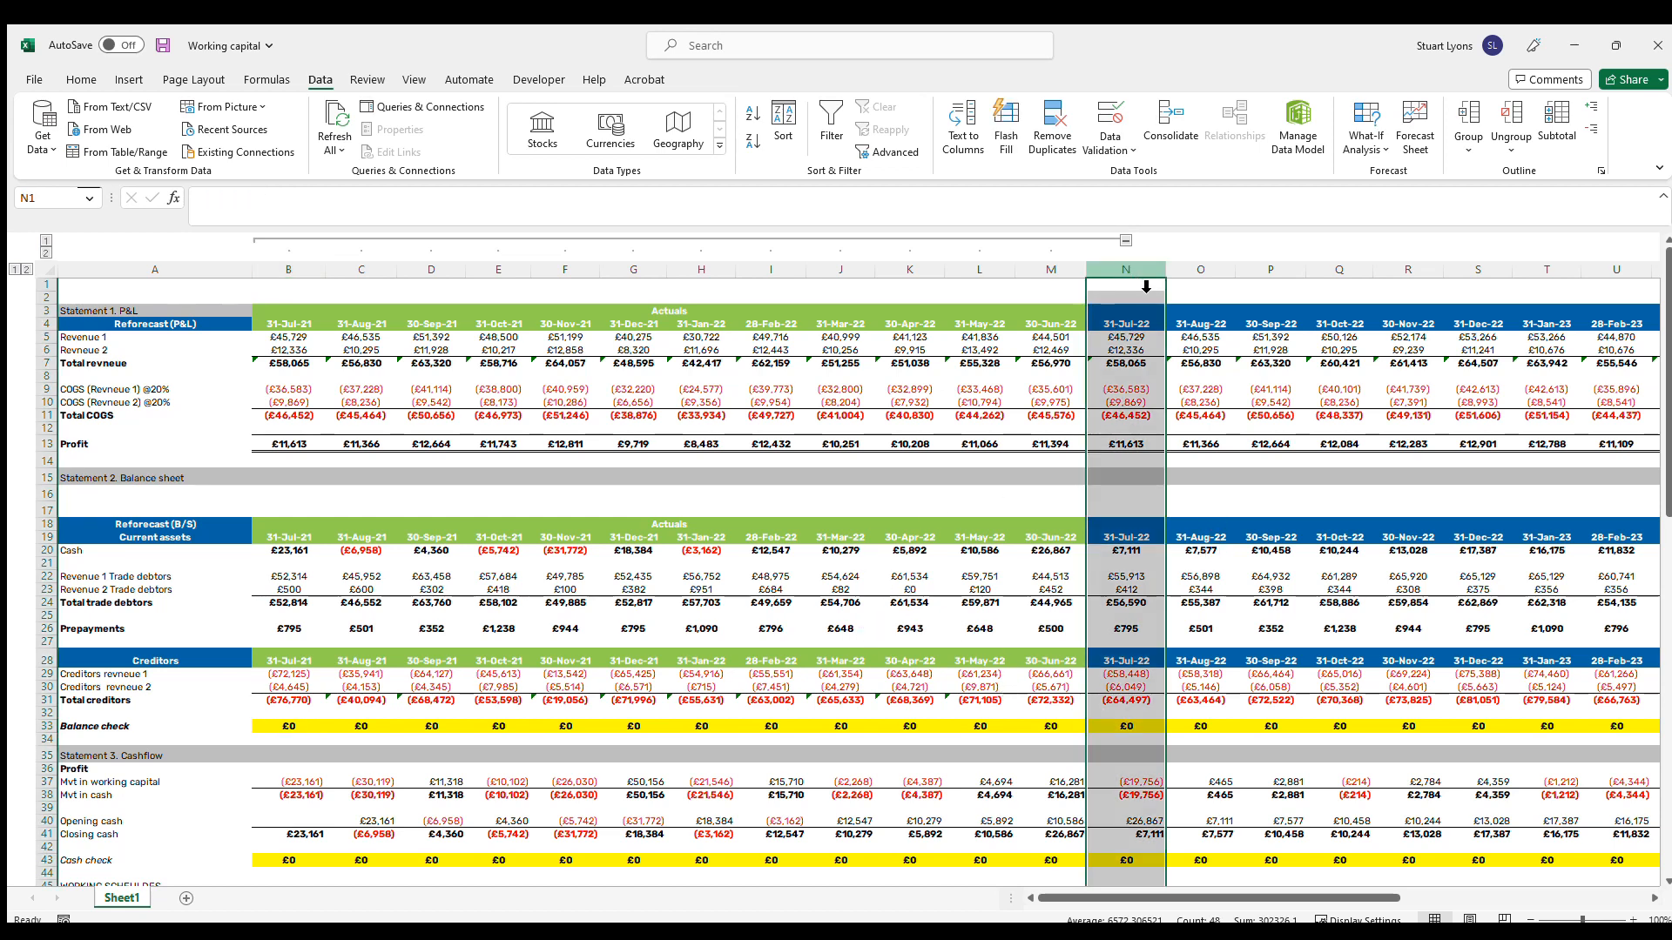
pyautogui.scroll(-5, 602, 627)
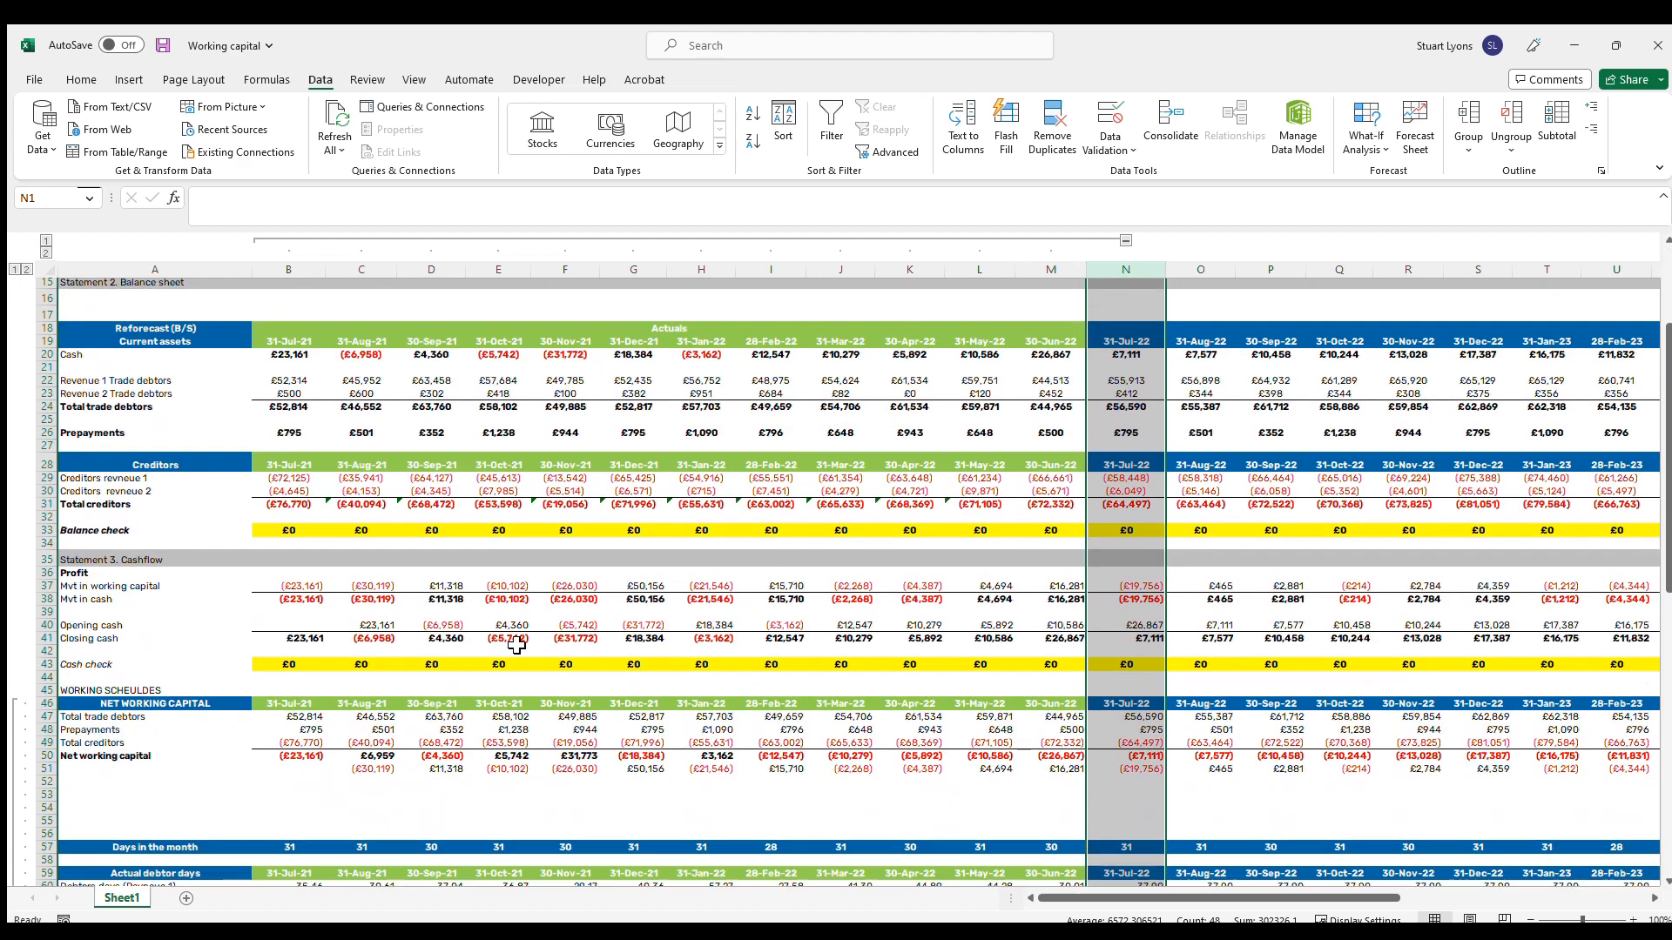
pyautogui.click(144, 694)
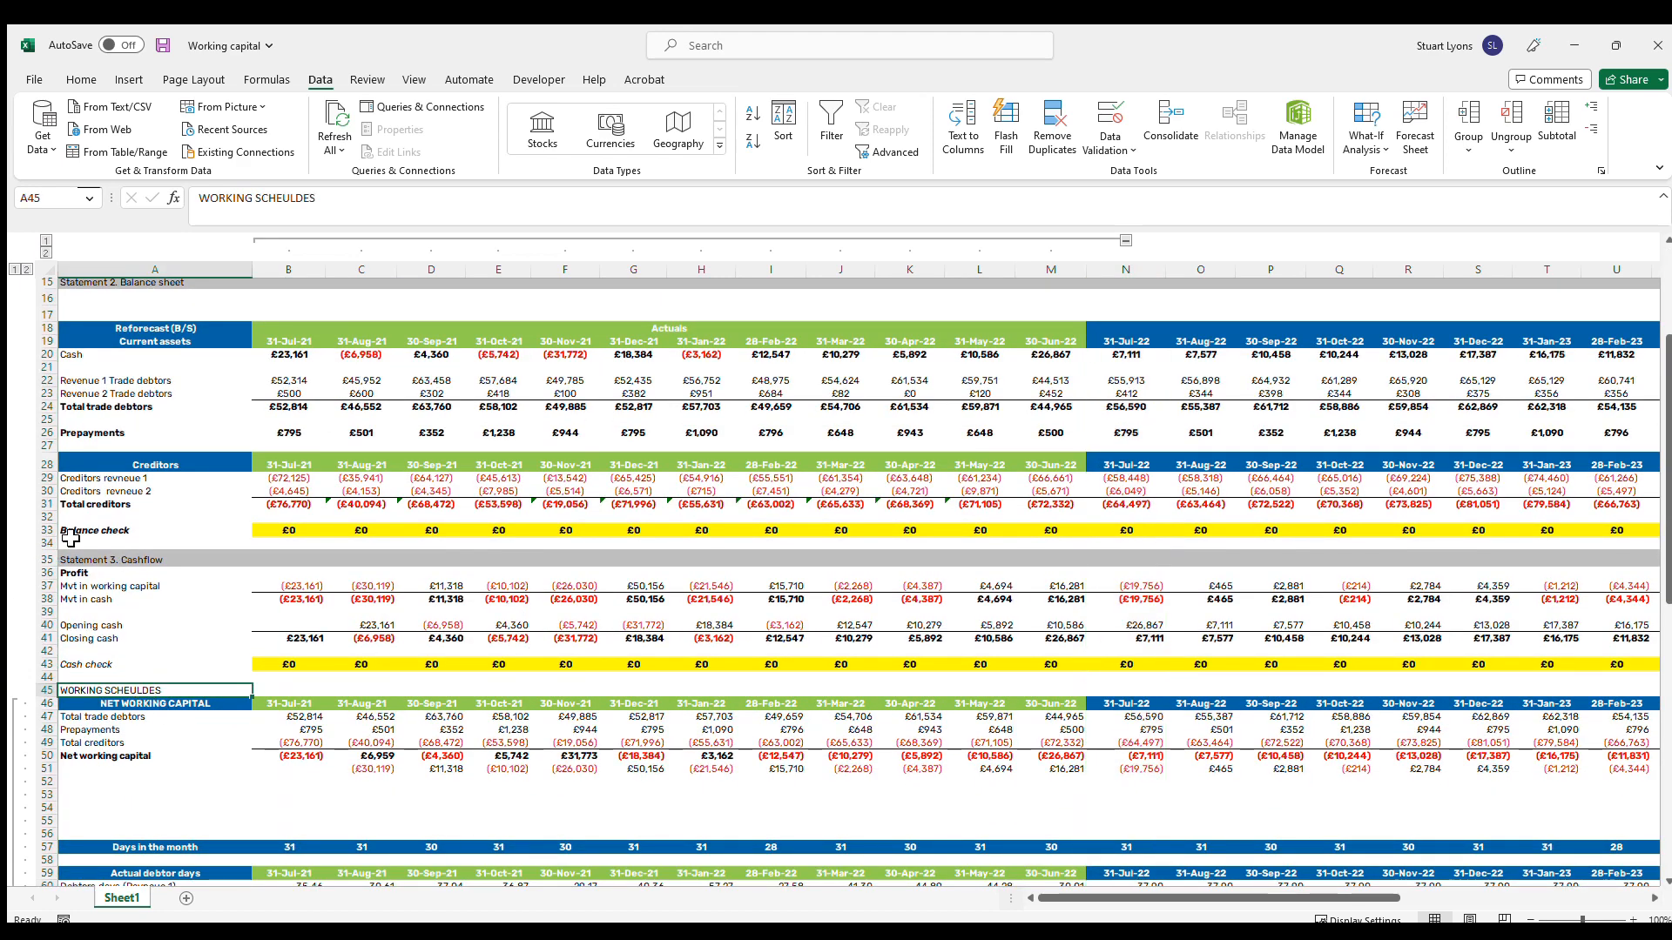
pyautogui.scroll(-1, 261, 601)
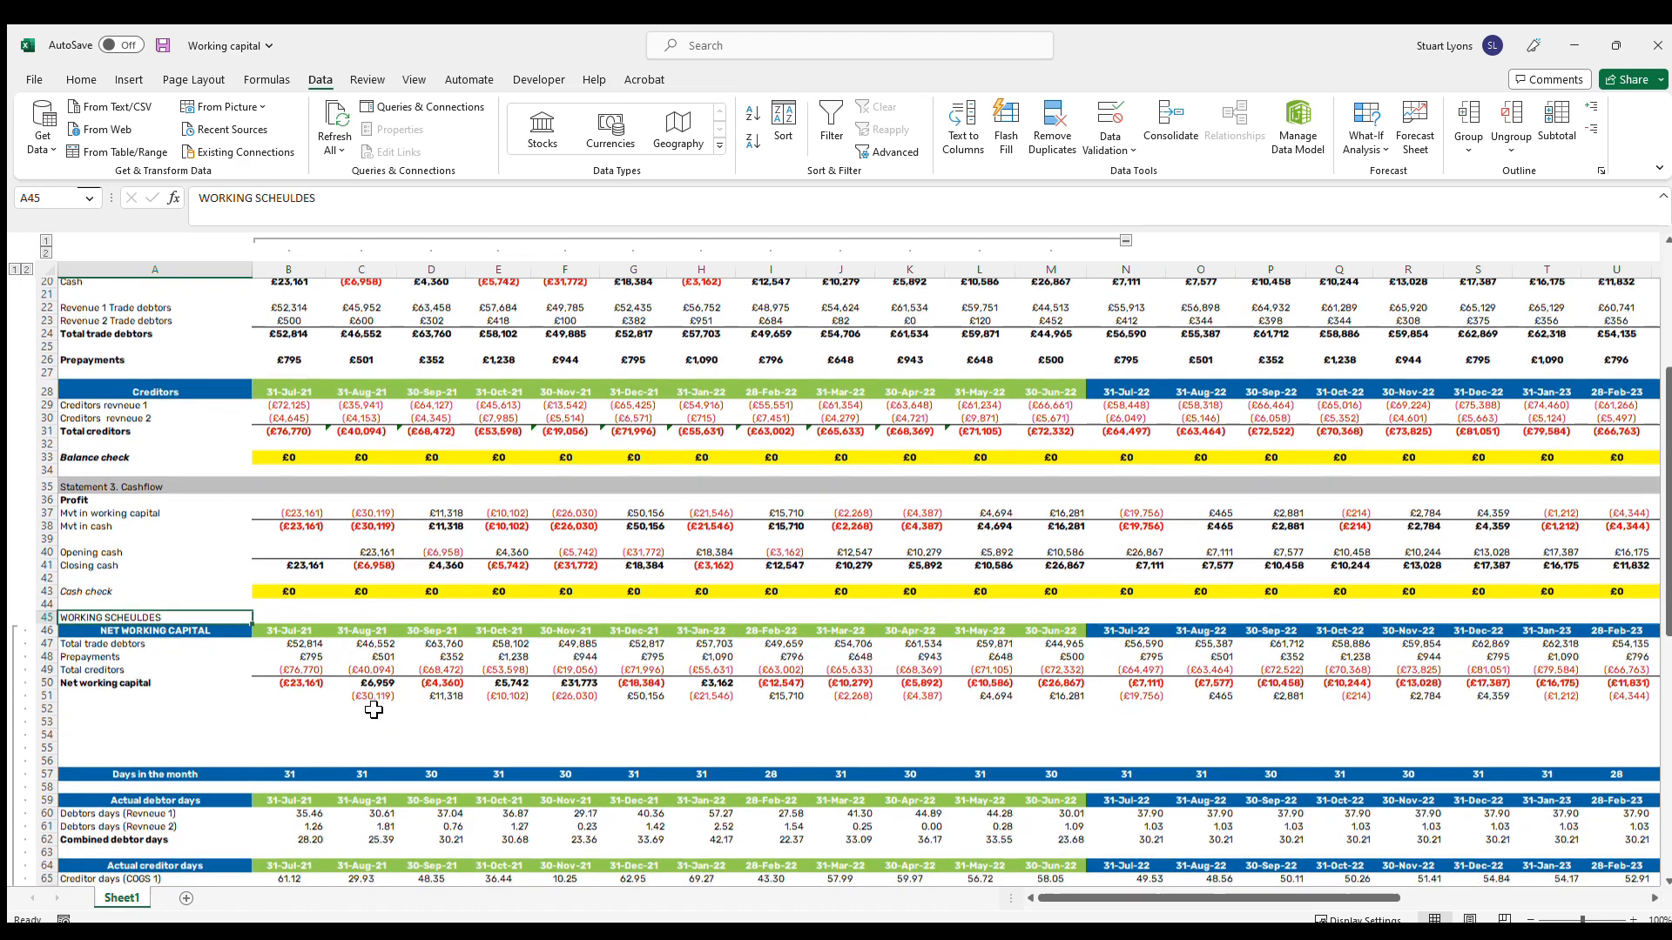
pyautogui.scroll(-5, 373, 712)
# Examine the Revenue 1 debtor days formula in B60 and trace its trade debtors, revenue and days-in-month references
pyautogui.click(313, 664)
pyautogui.doubleClick(288, 651)
pyautogui.scroll(10, 360, 383)
pyautogui.click(352, 223)
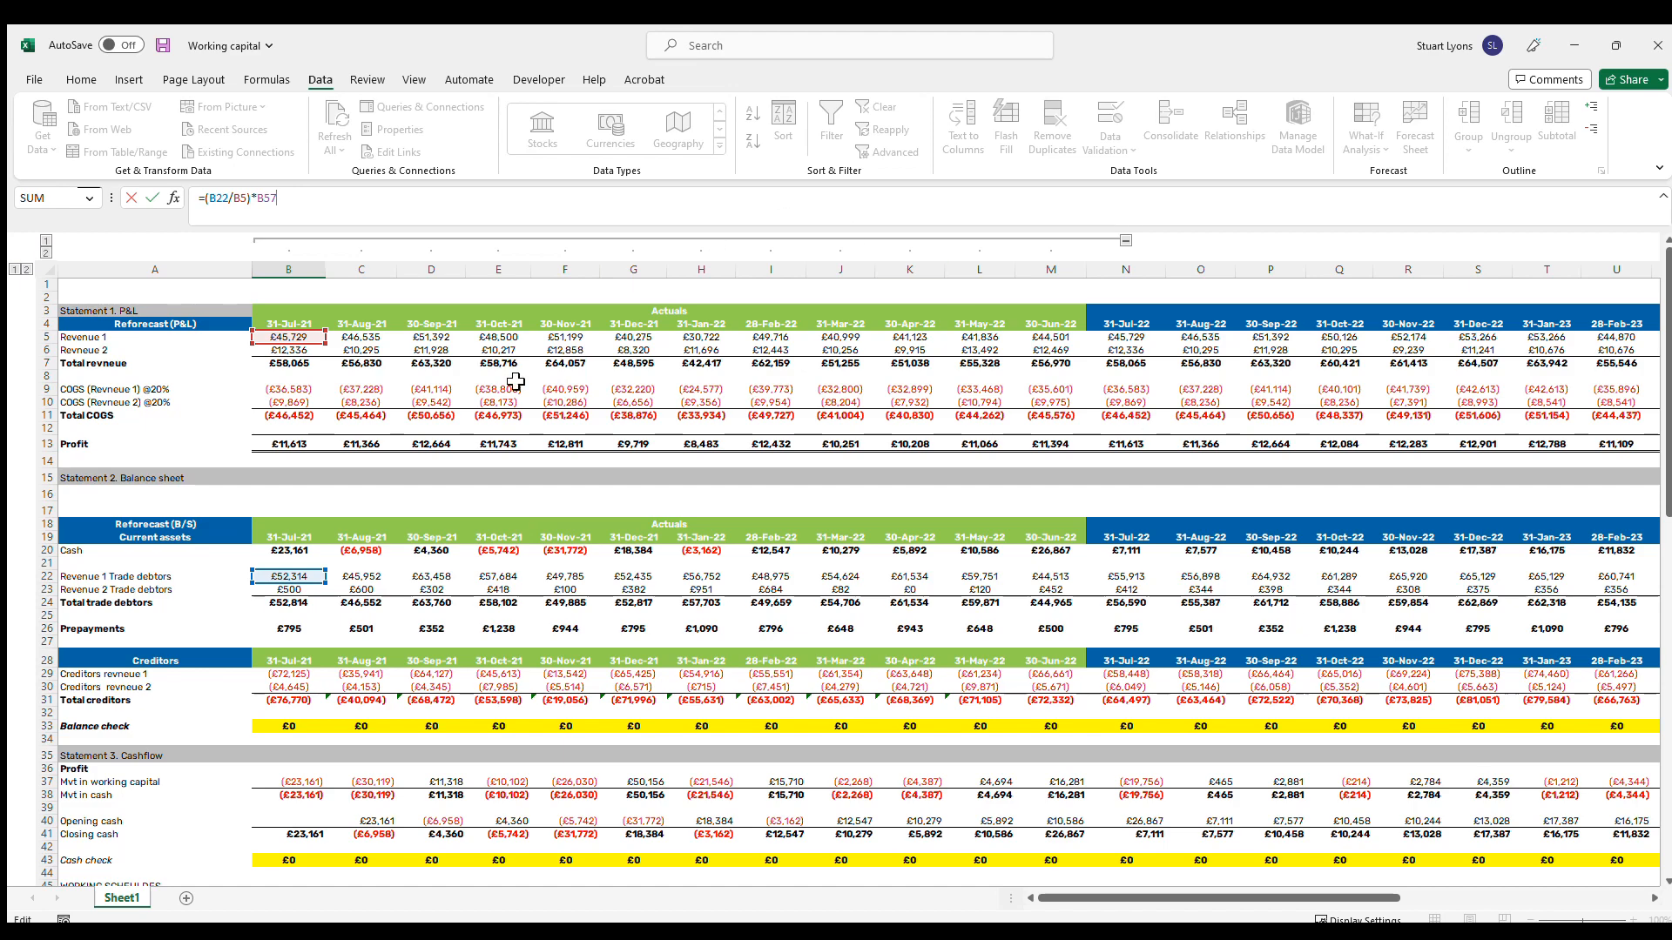
pyautogui.scroll(-7, 414, 684)
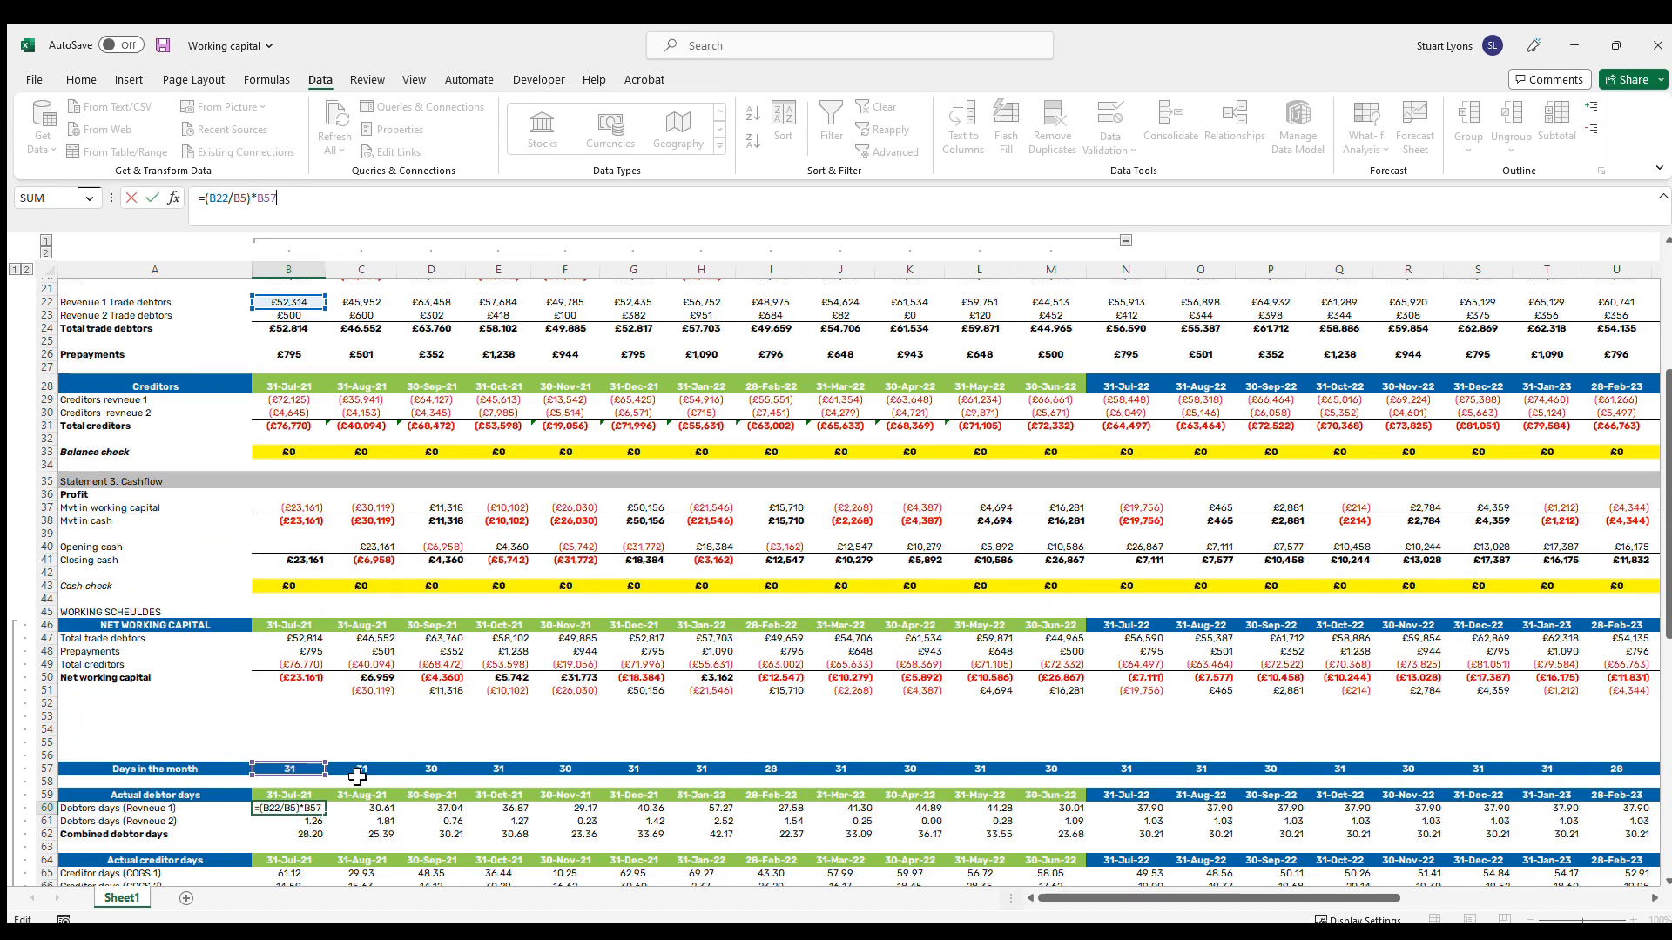
pyautogui.scroll(6, 391, 487)
pyautogui.scroll(1, 391, 462)
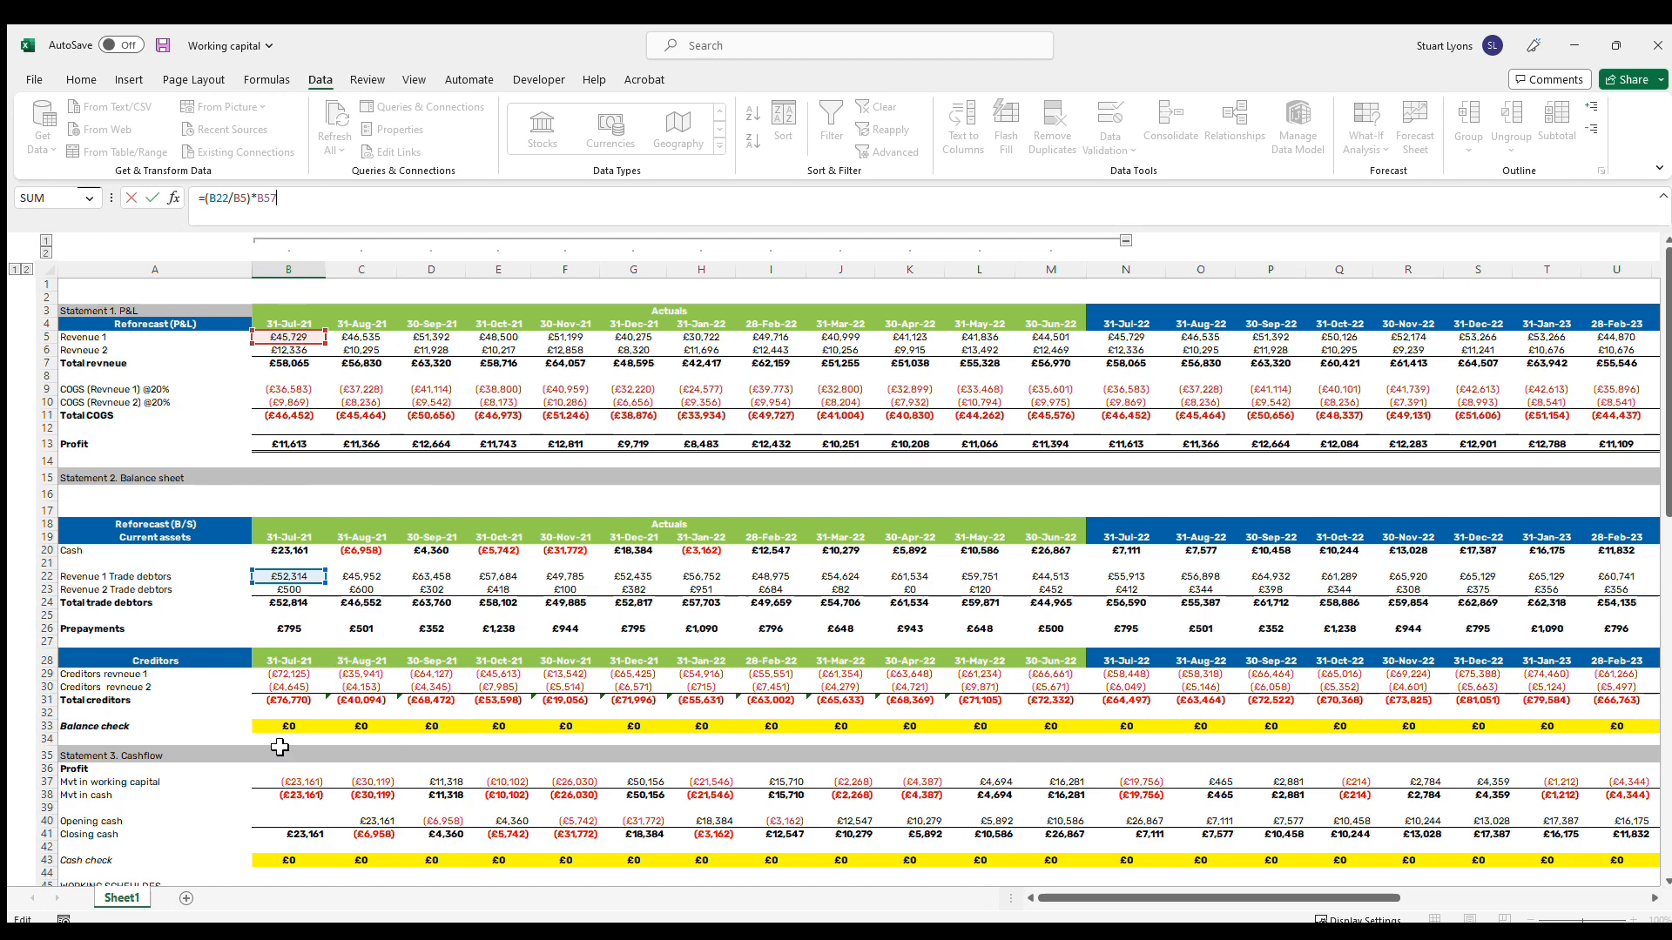
pyautogui.scroll(-7, 326, 662)
pyautogui.scroll(-2, 325, 726)
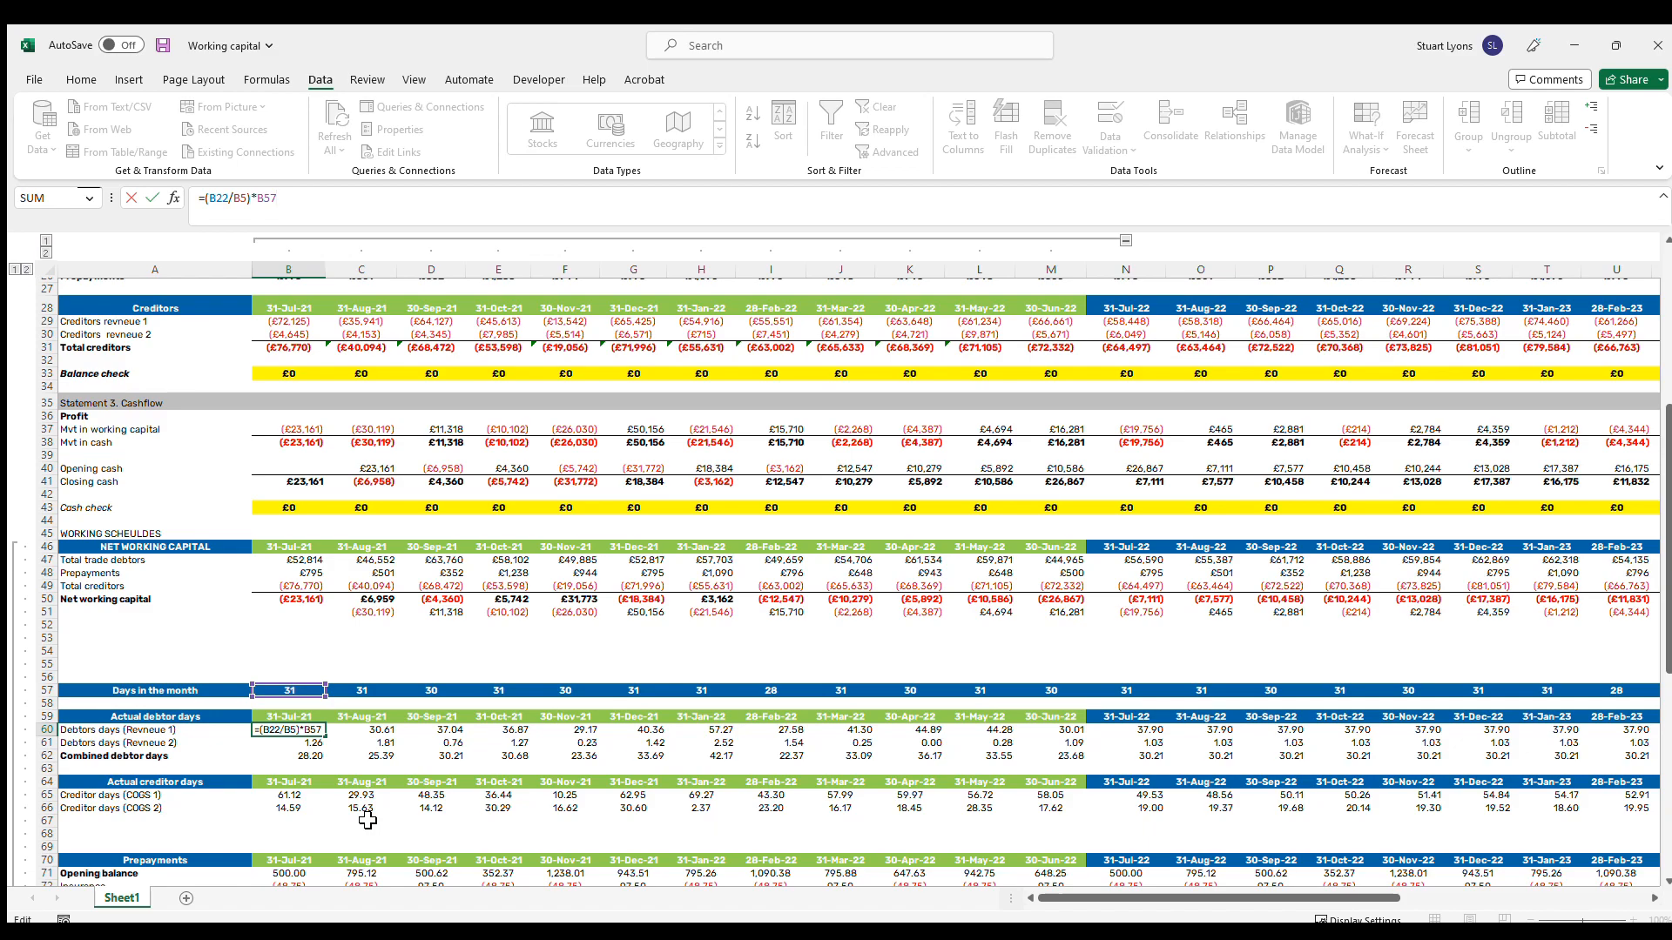
pyautogui.scroll(10, 361, 879)
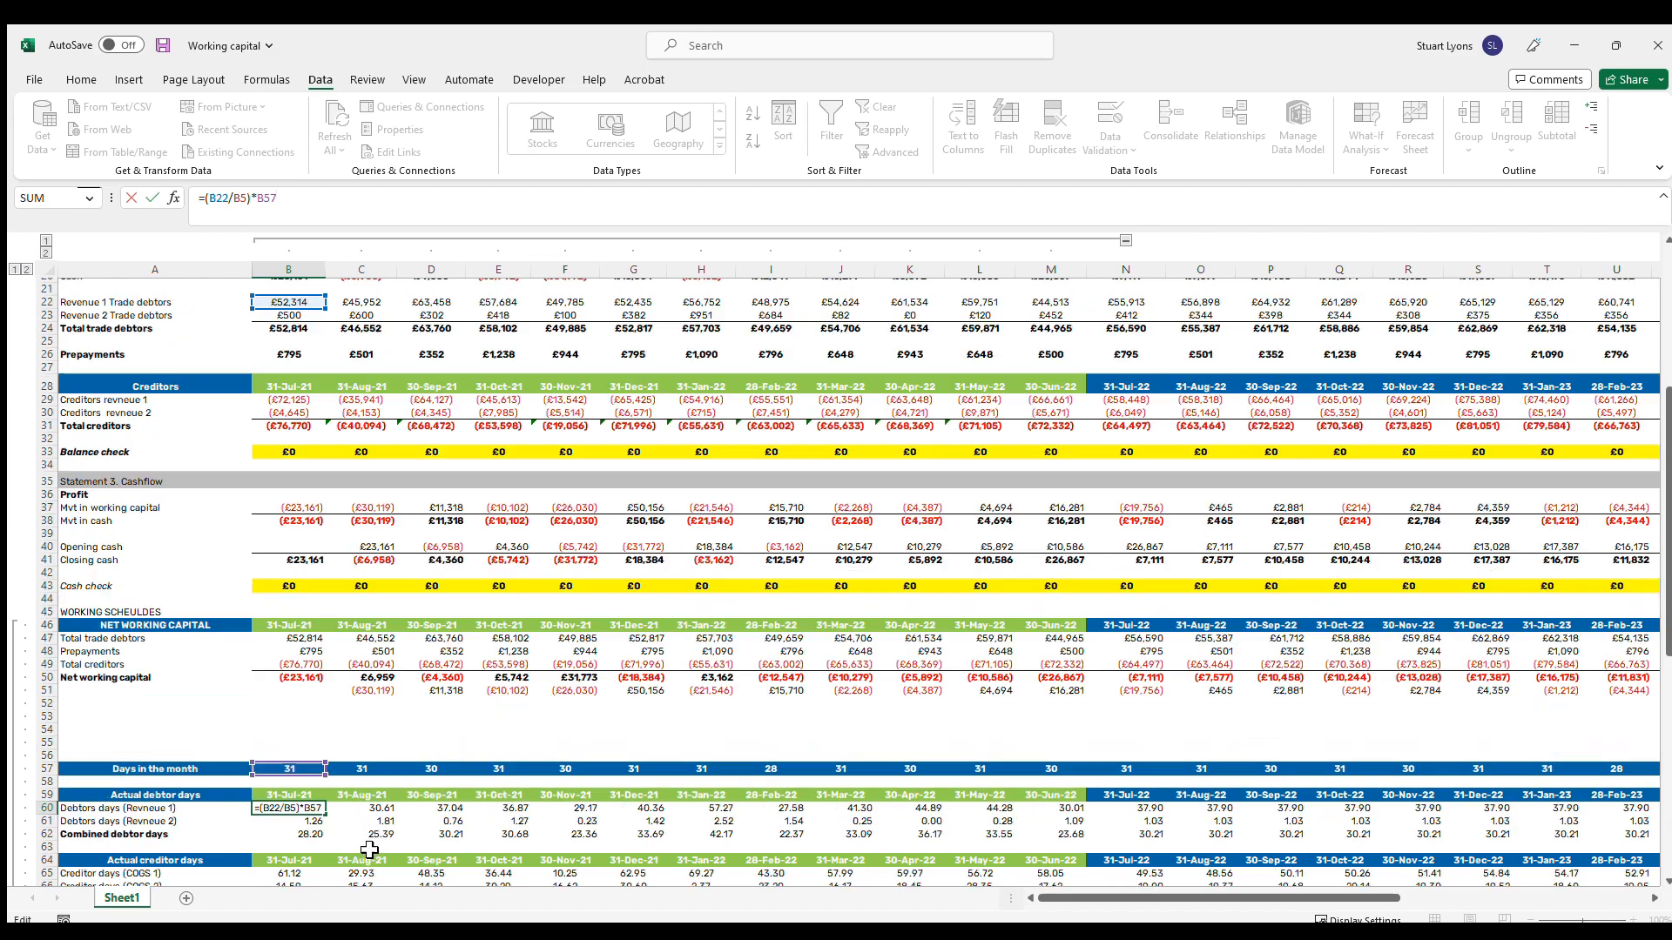
pyautogui.scroll(-10, 366, 644)
pyautogui.scroll(9, 436, 694)
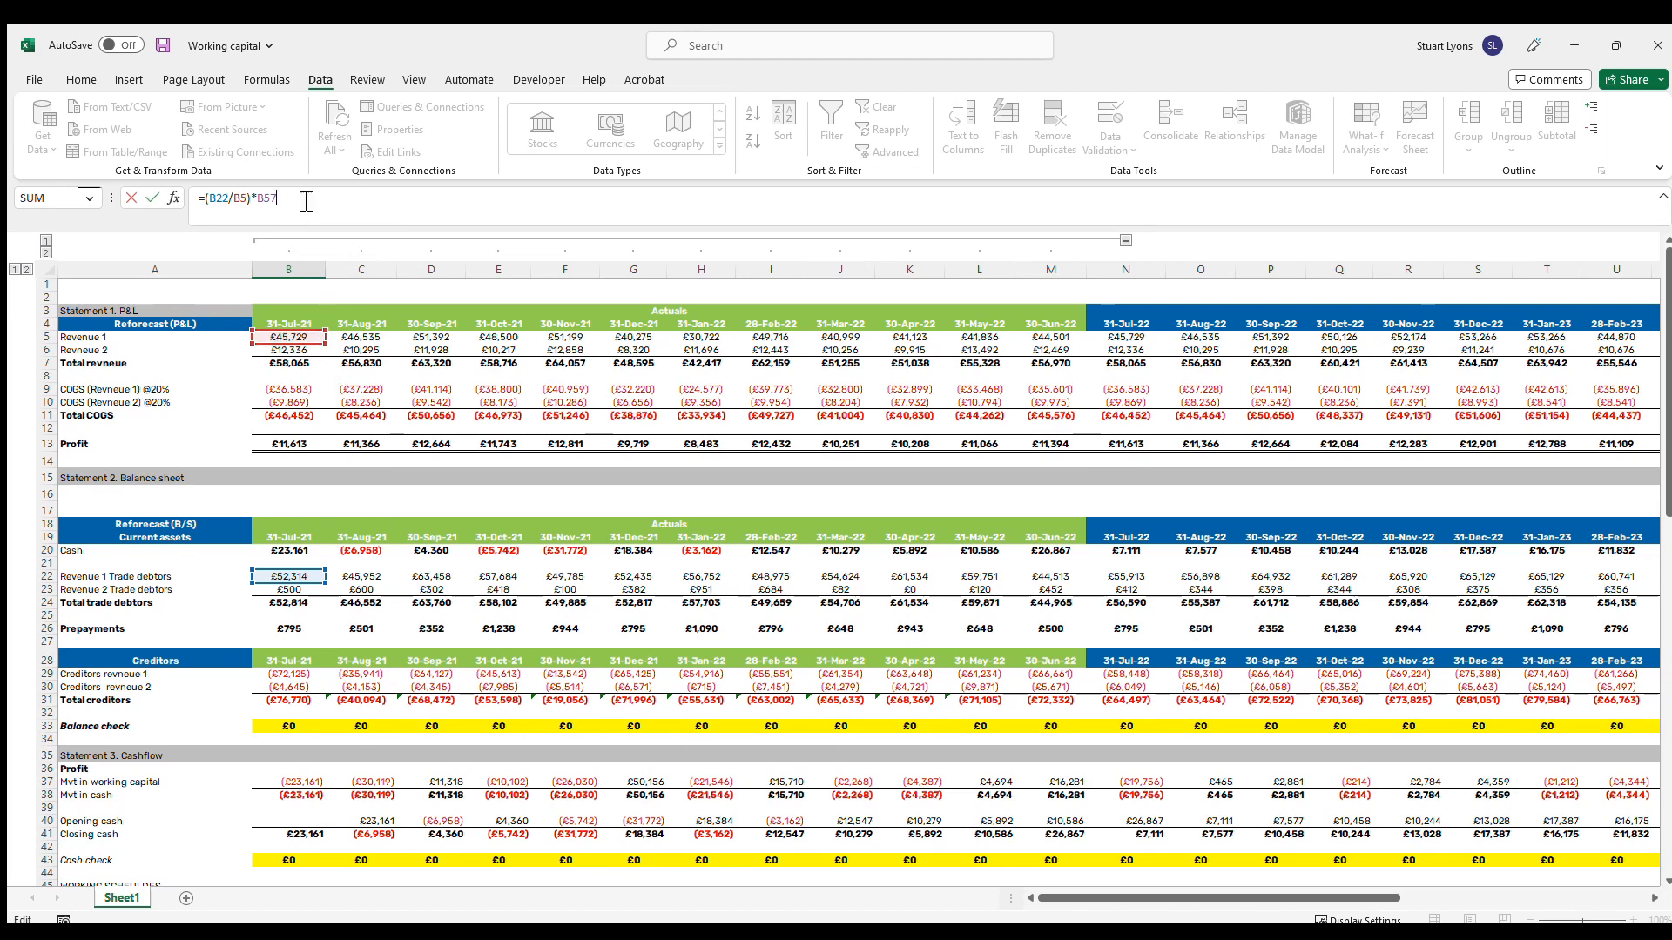
pyautogui.scroll(-8, 374, 432)
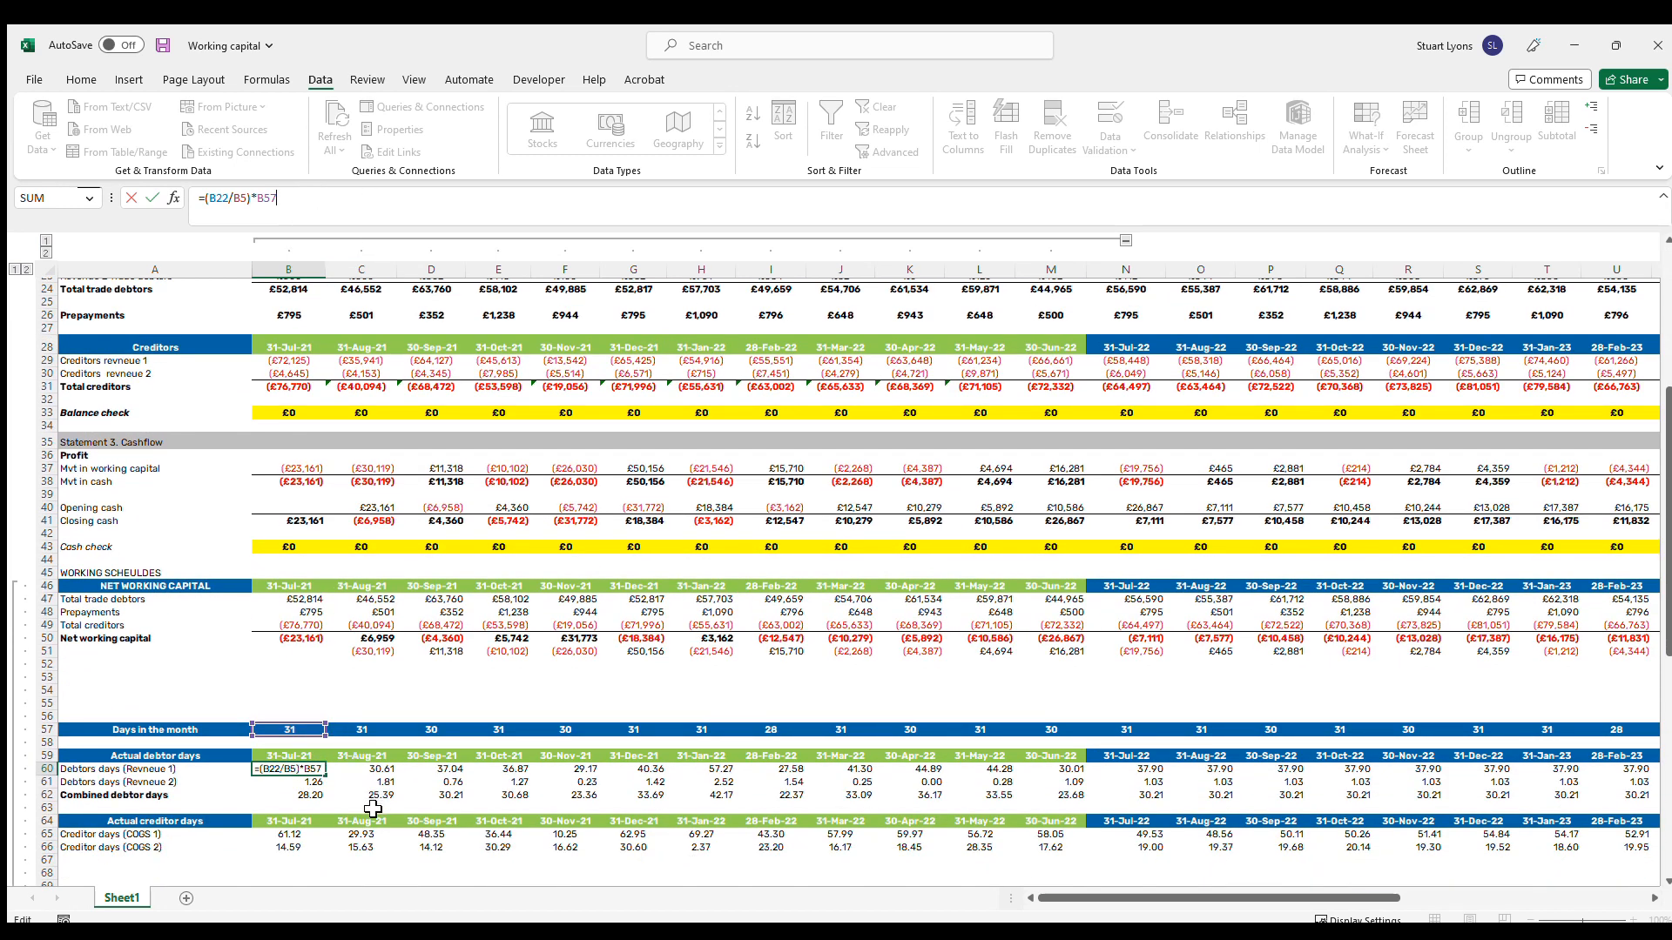
# Commit the Revenue 1 debtor days formula in B60 and fill it across the actual months to M60
pyautogui.hotkey('ctrl', 'Return')
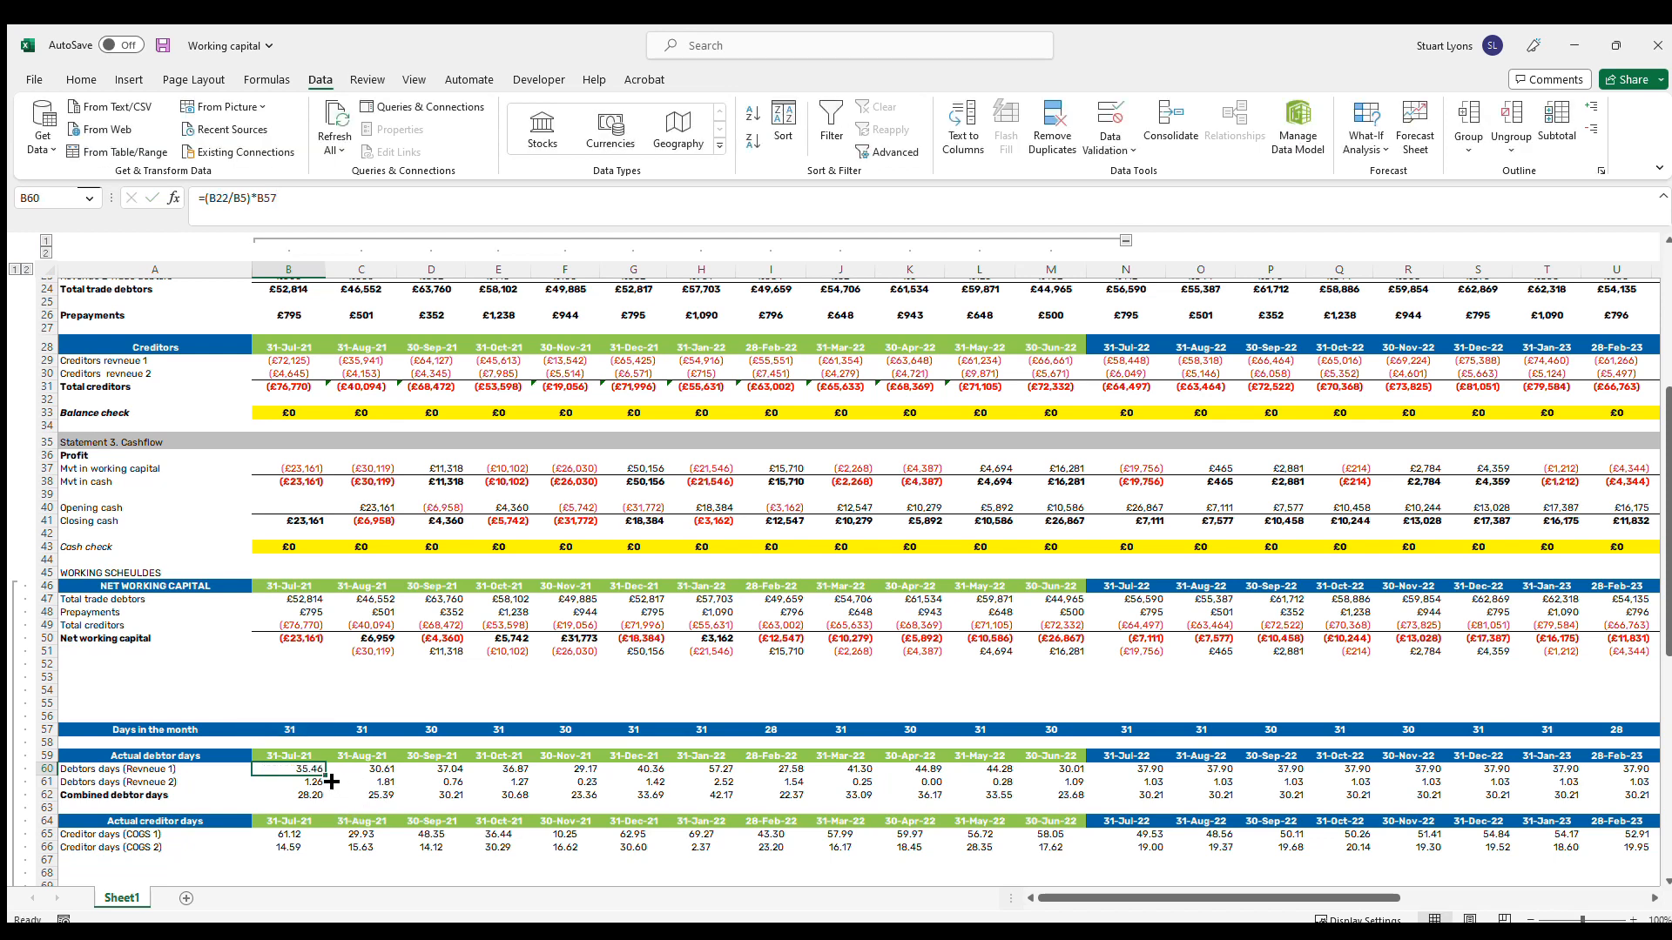
pyautogui.moveTo(328, 778); pyautogui.dragTo(1079, 771)
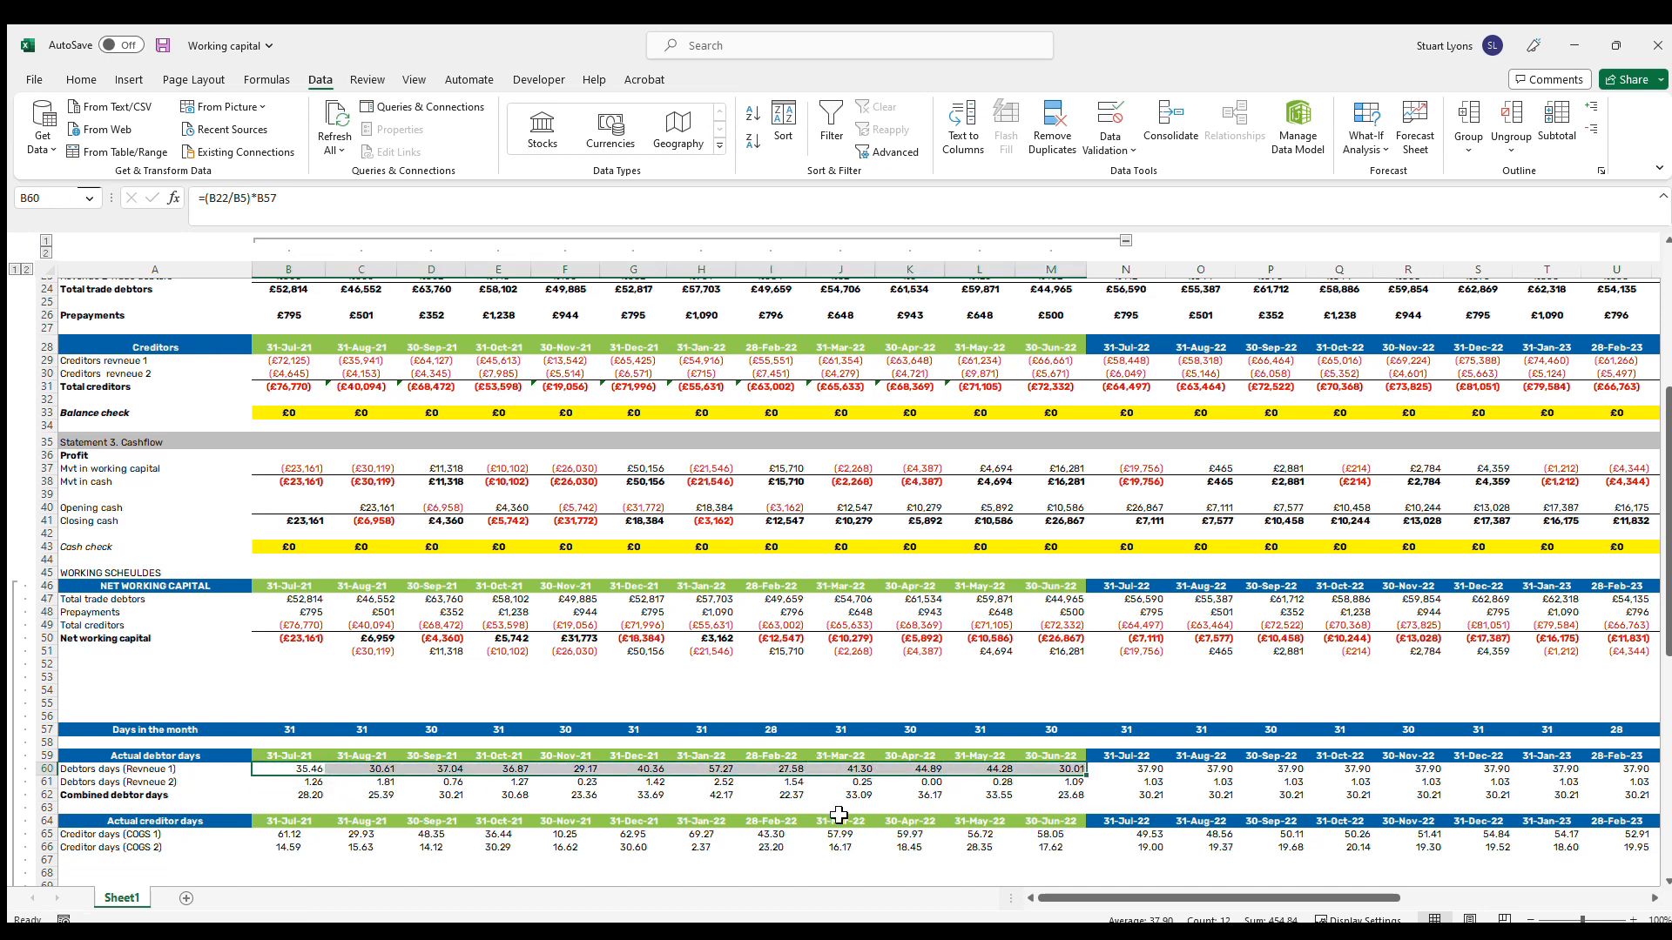
pyautogui.moveTo(305, 777); pyautogui.dragTo(299, 788)
pyautogui.click(721, 648)
# Examine the Revenue 2 debtor days formula in B61 and trace the cells it references
pyautogui.click(307, 783)
pyautogui.press('F2')
pyautogui.scroll(7, 354, 529)
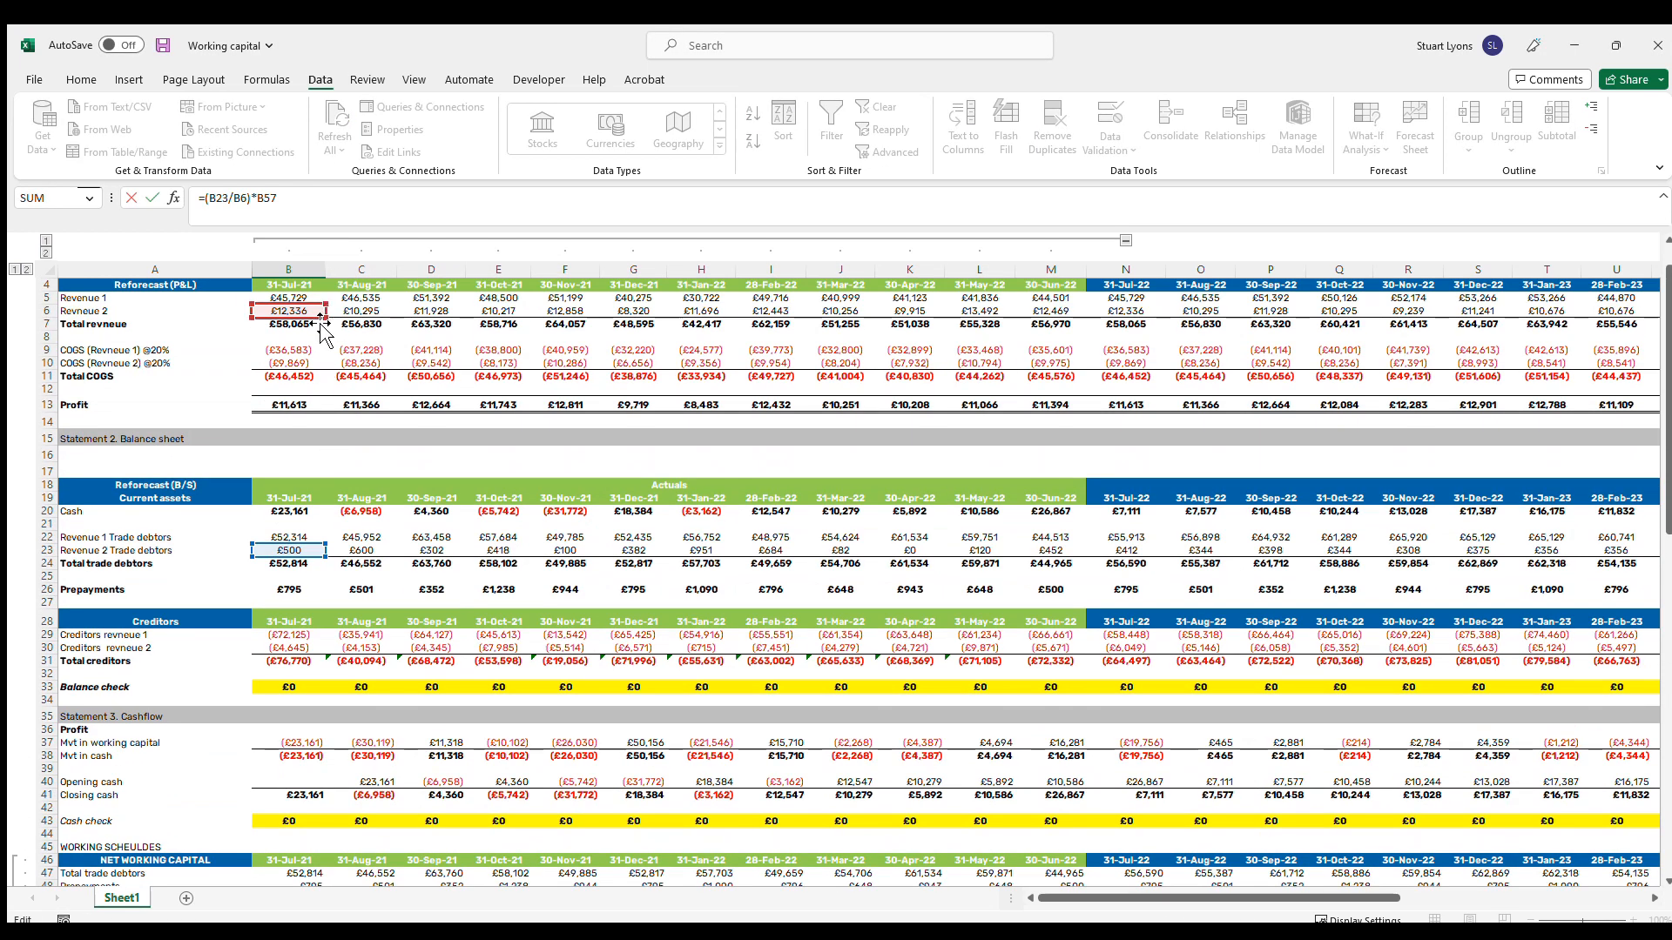
pyautogui.click(319, 199)
pyautogui.scroll(-10, 412, 366)
pyautogui.hotkey('ctrl', 'Return')
# Examine the combined debtor days formula in B62 and review the debtor days across the actual months
pyautogui.doubleClick(307, 639)
pyautogui.scroll(6, 354, 445)
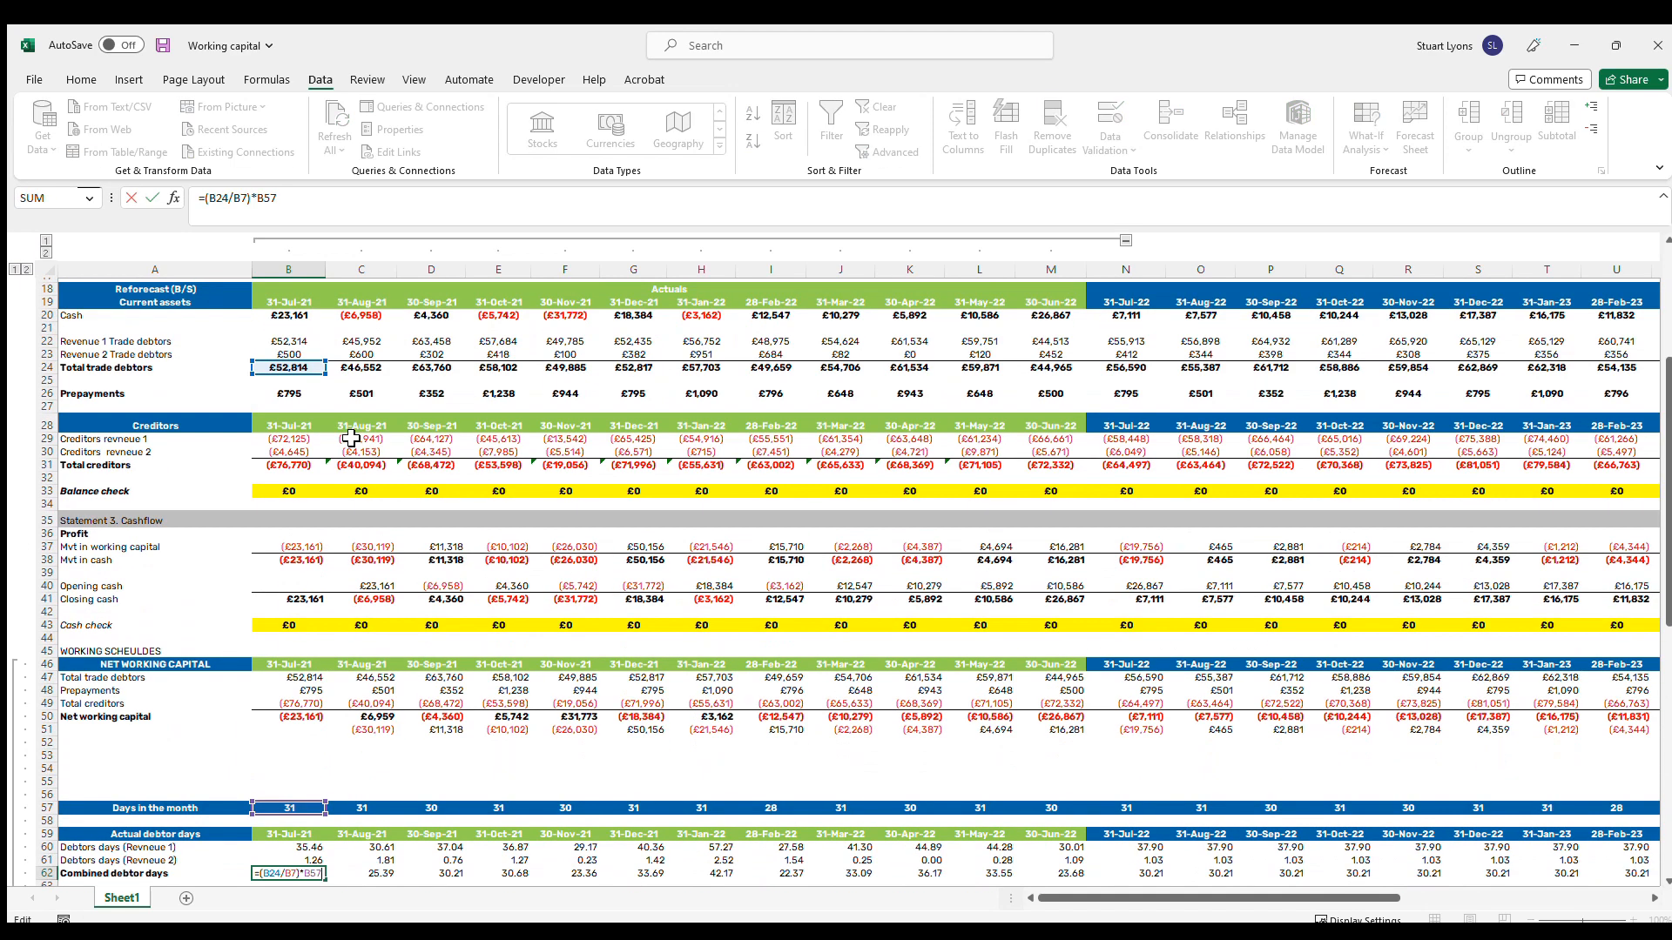
pyautogui.scroll(-4, 314, 577)
pyautogui.press('Escape')
pyautogui.moveTo(315, 695); pyautogui.dragTo(1058, 703)
# Examine the COGS 1 creditor days formula in B65 and trace its creditors, COGS and days-in-month references
pyautogui.doubleClick(284, 758)
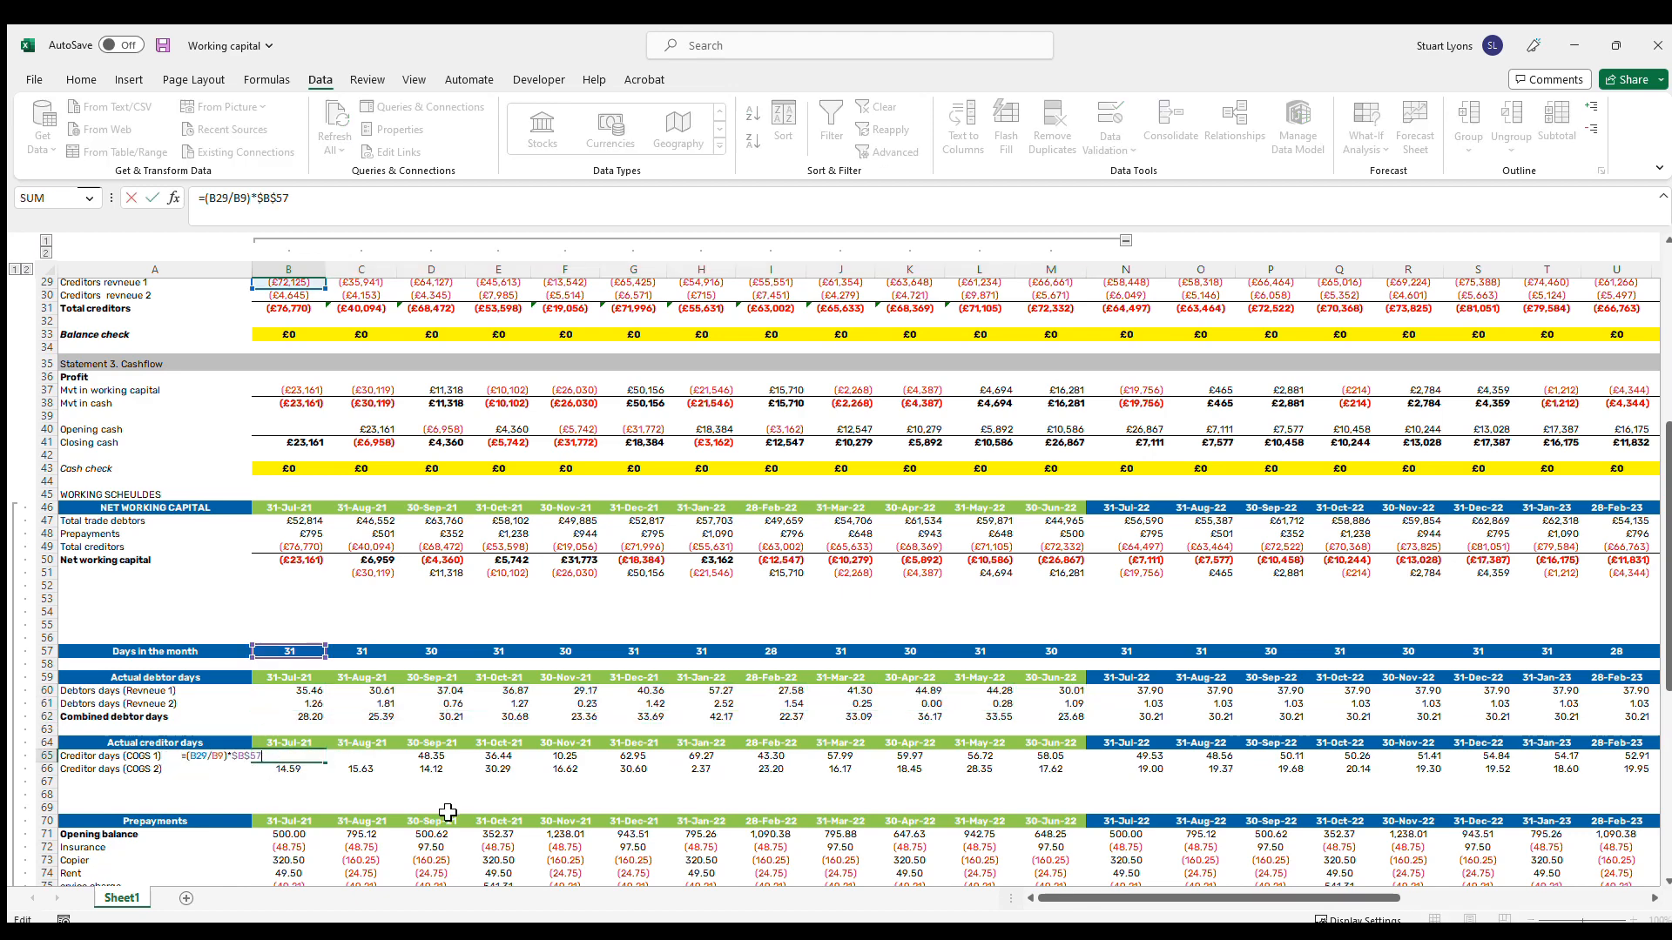
pyautogui.scroll(6, 354, 324)
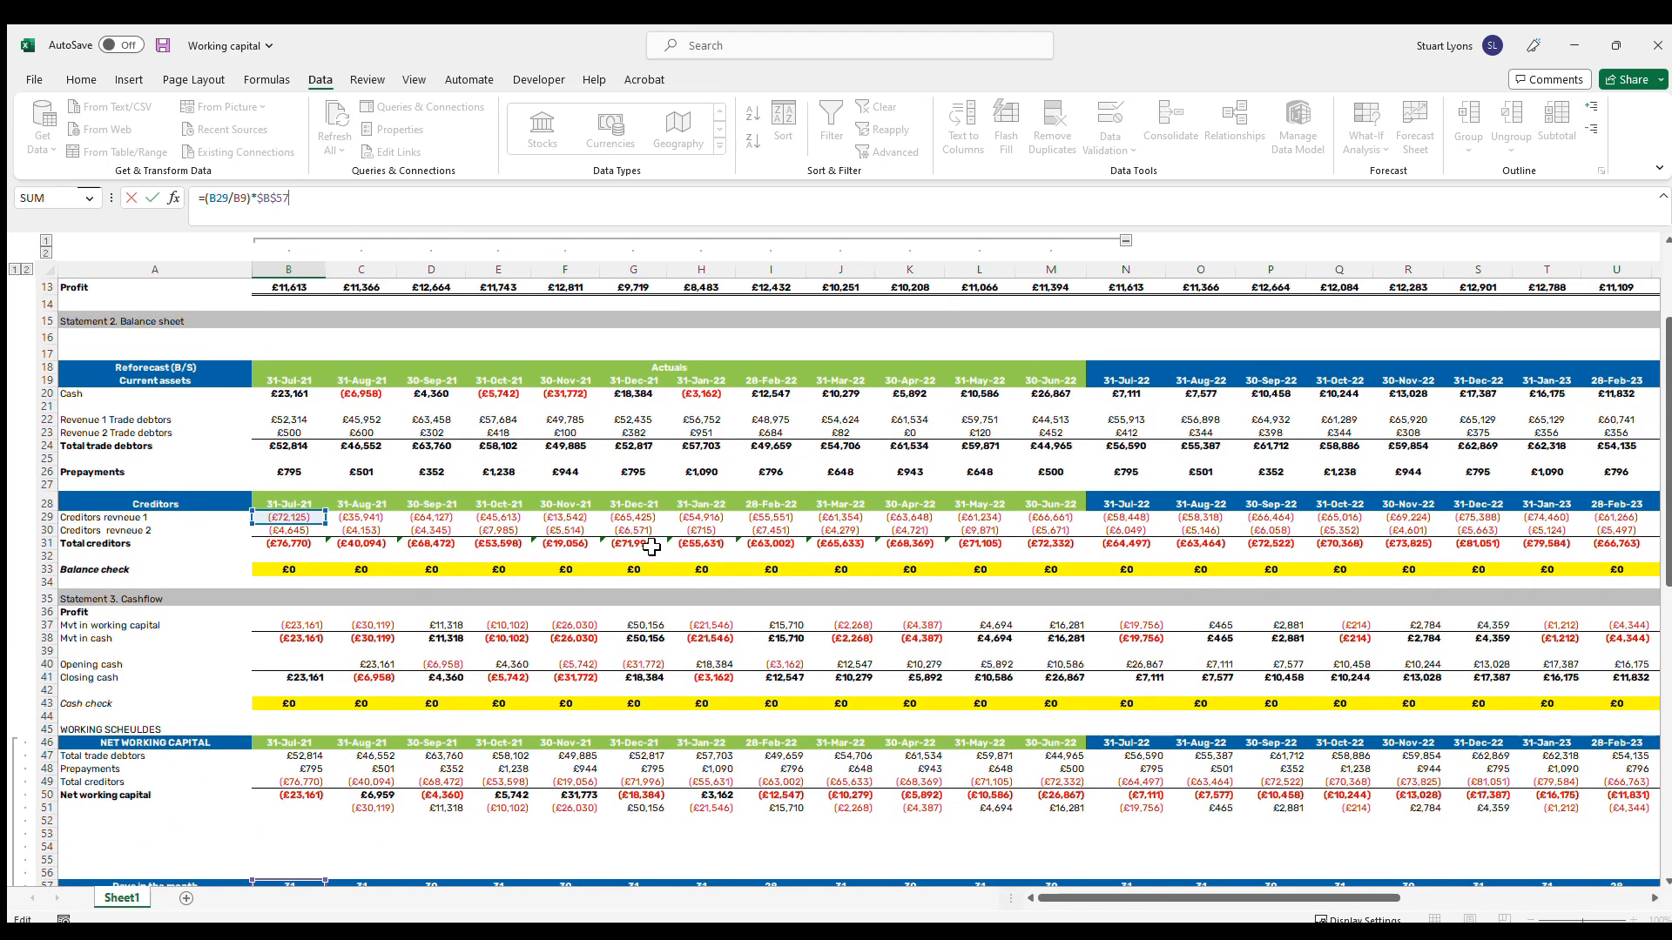
pyautogui.scroll(4, 653, 545)
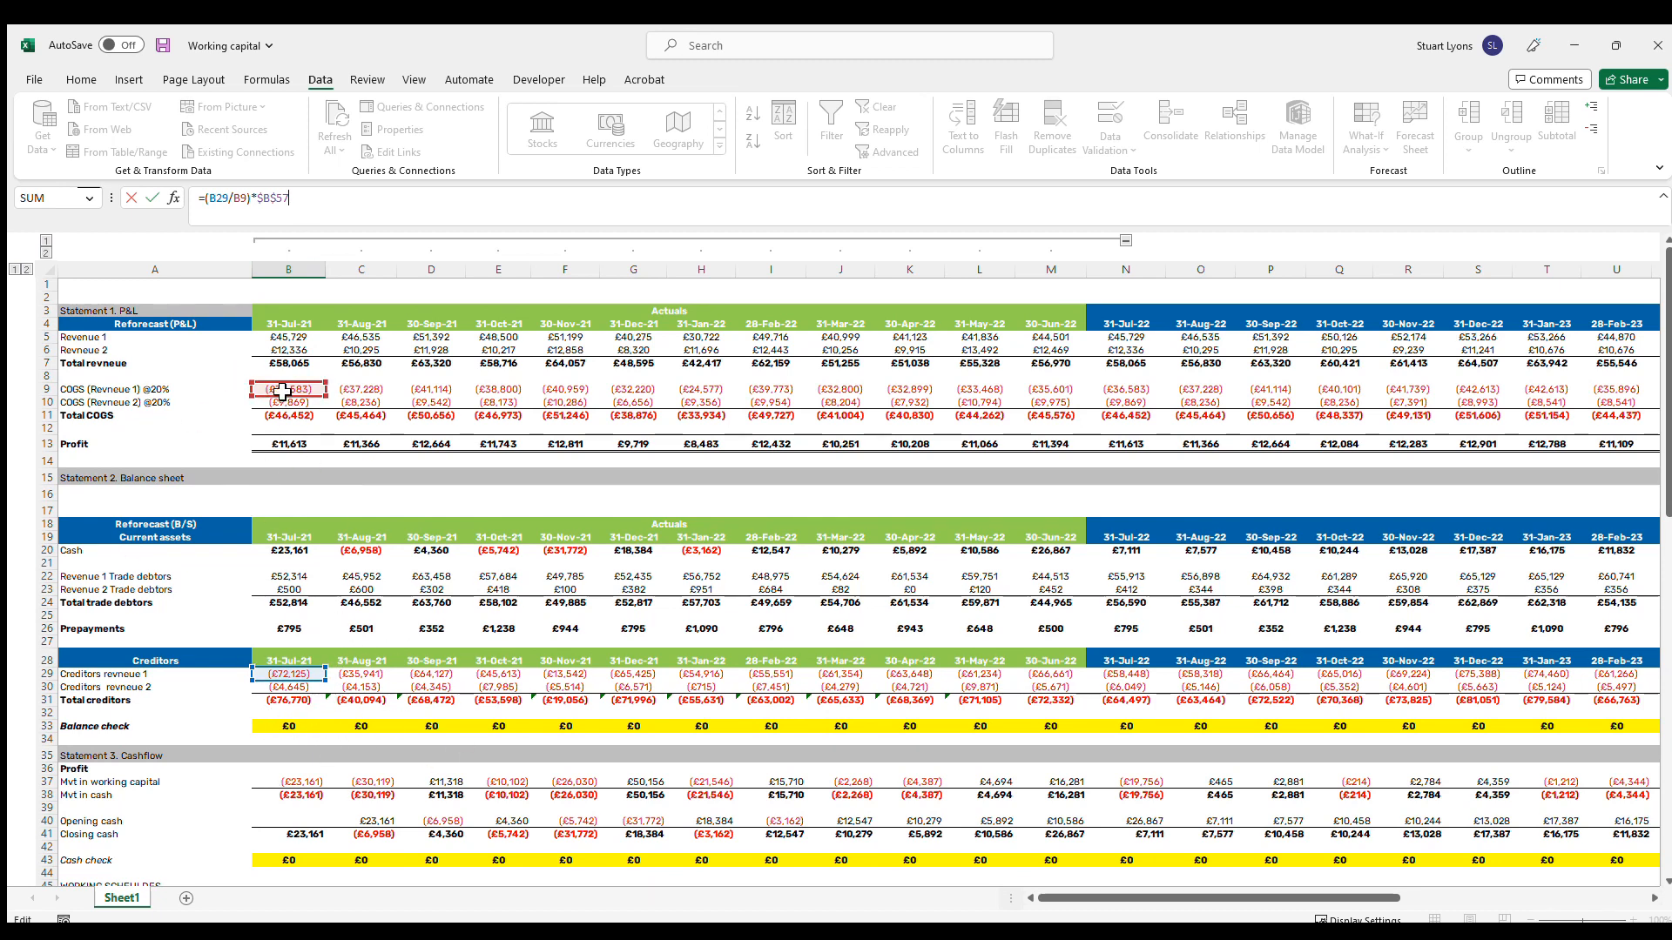
pyautogui.scroll(-9, 366, 541)
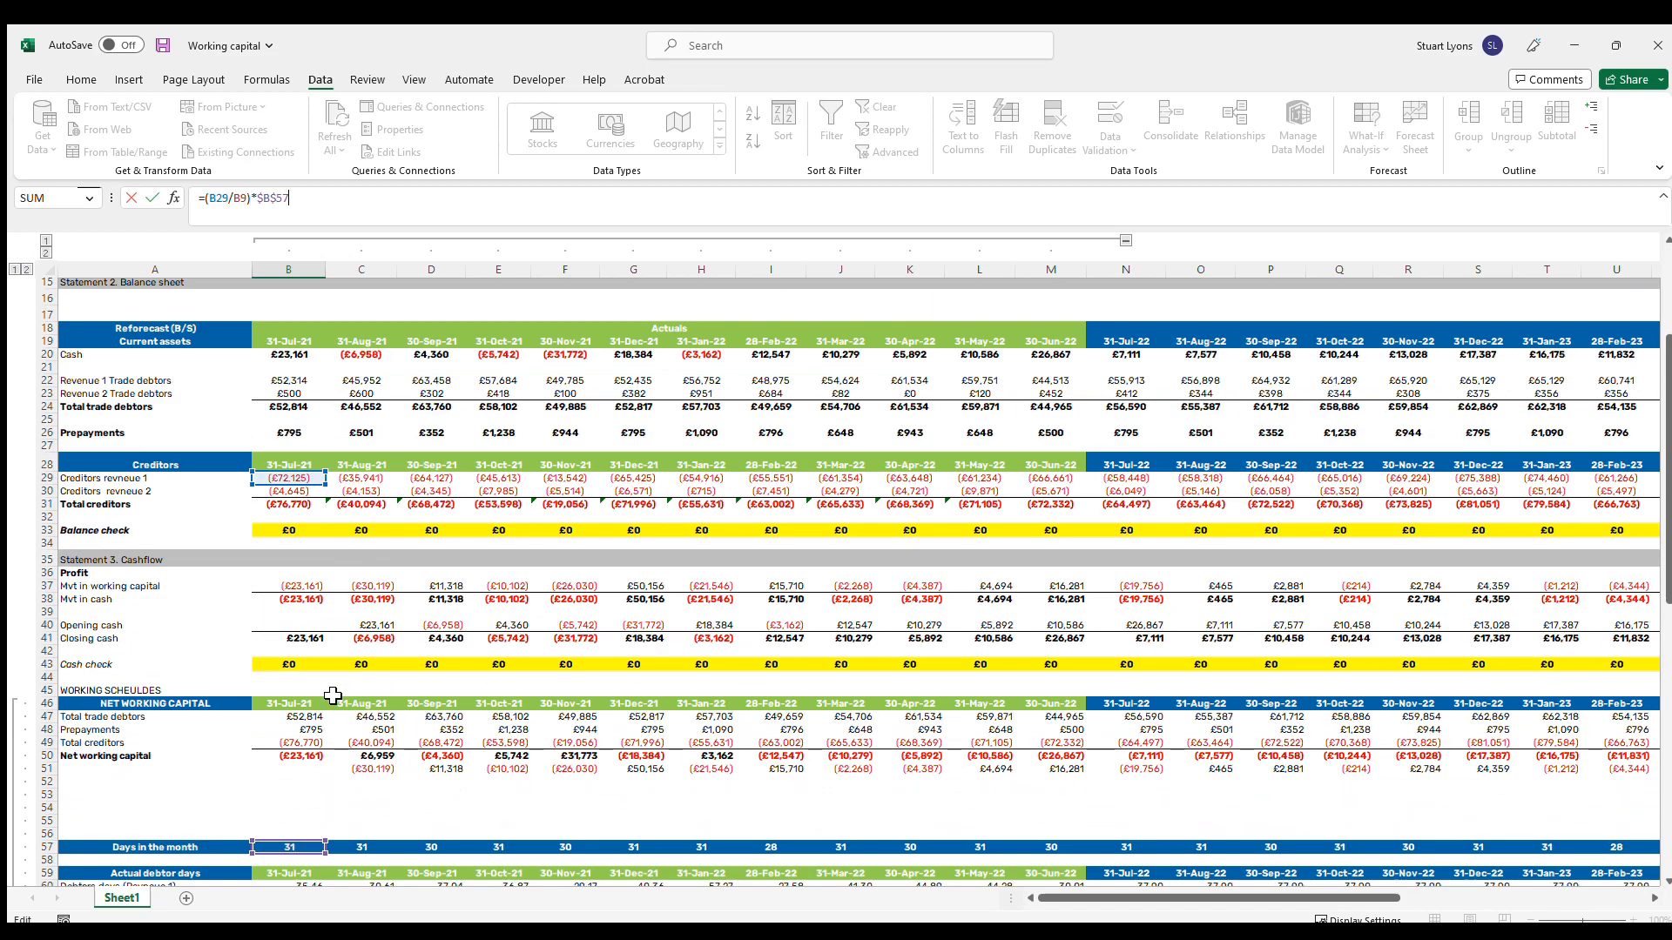
pyautogui.scroll(6, 485, 556)
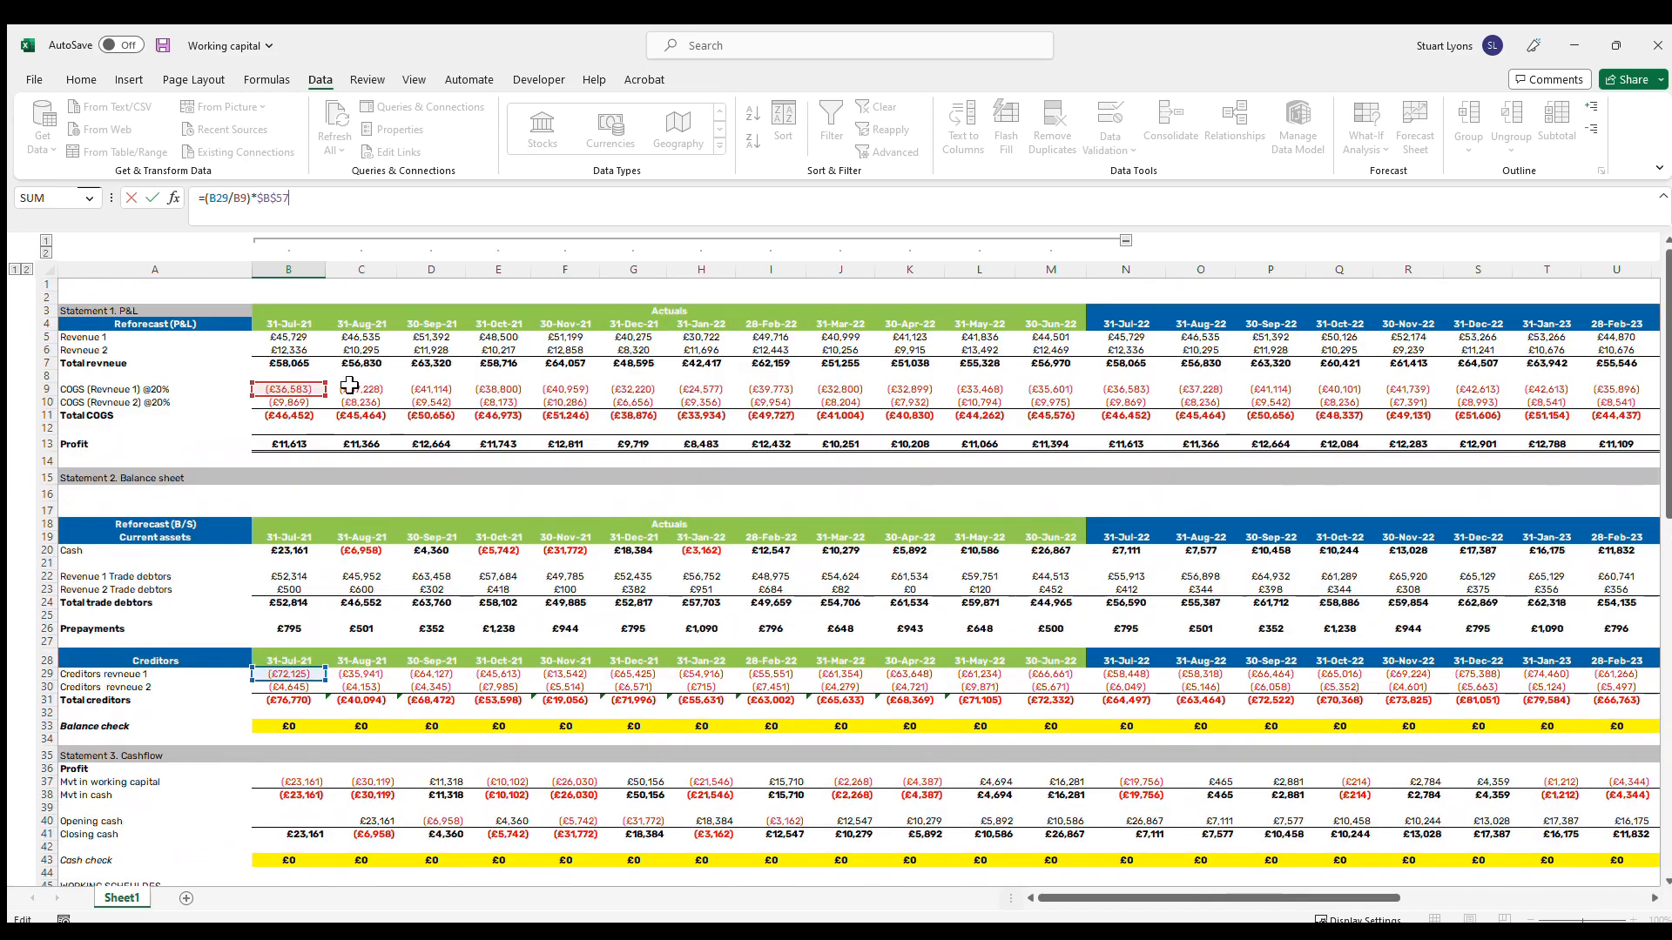
pyautogui.scroll(-8, 347, 549)
pyautogui.hotkey('ctrl', 'Return')
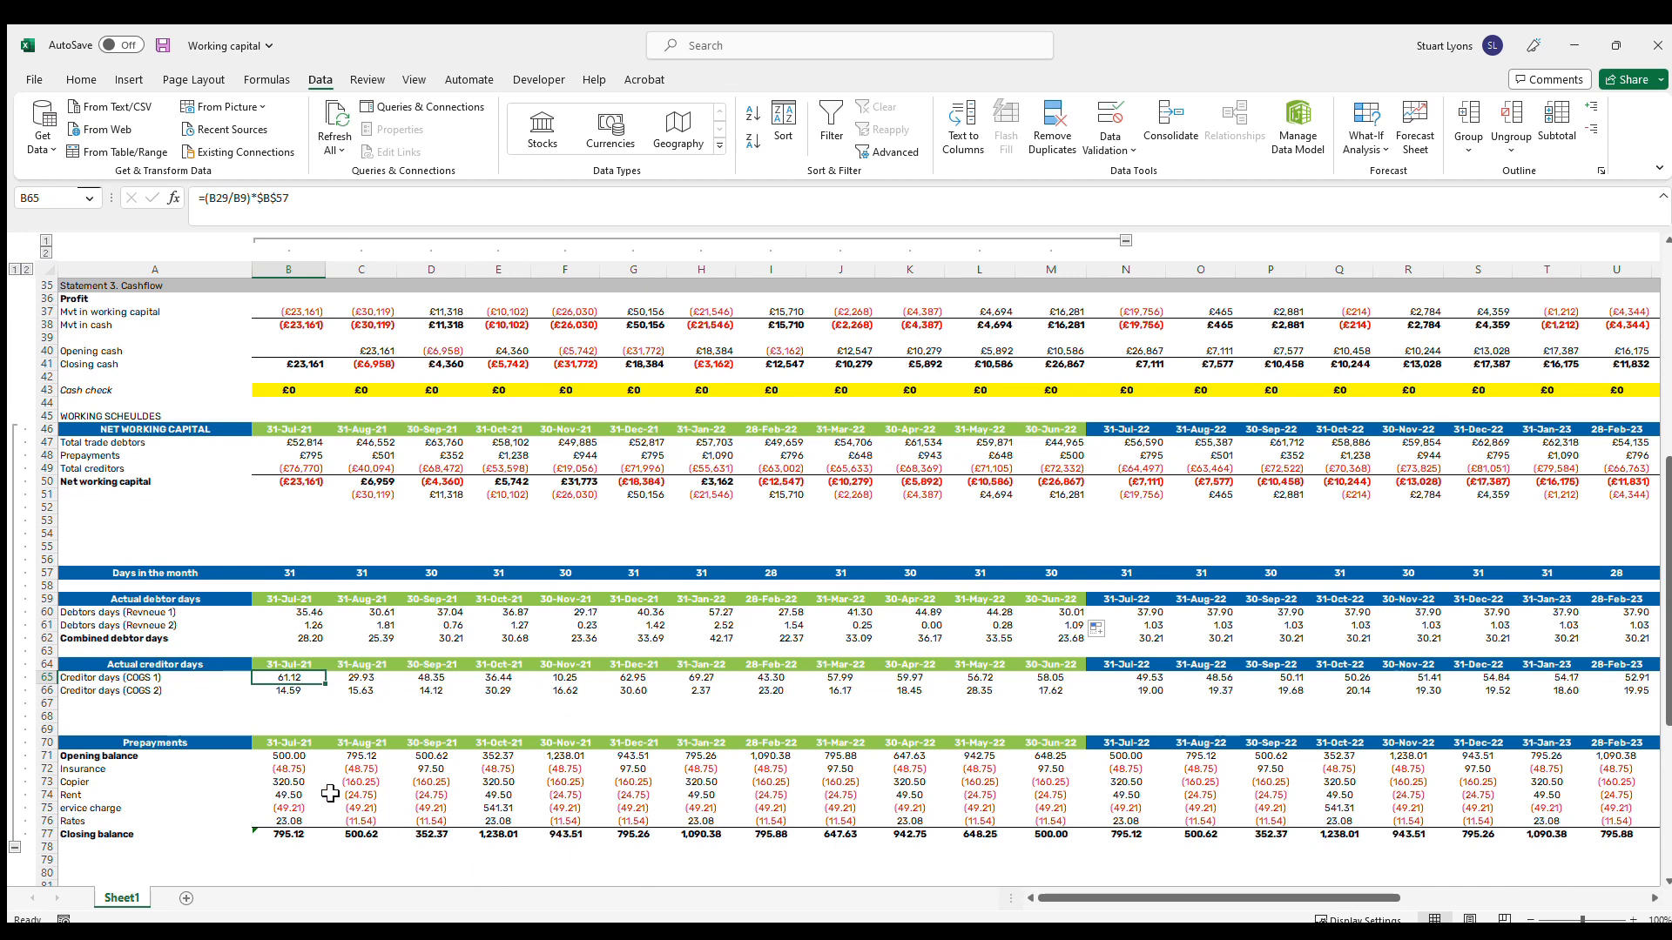
pyautogui.scroll(7, 339, 635)
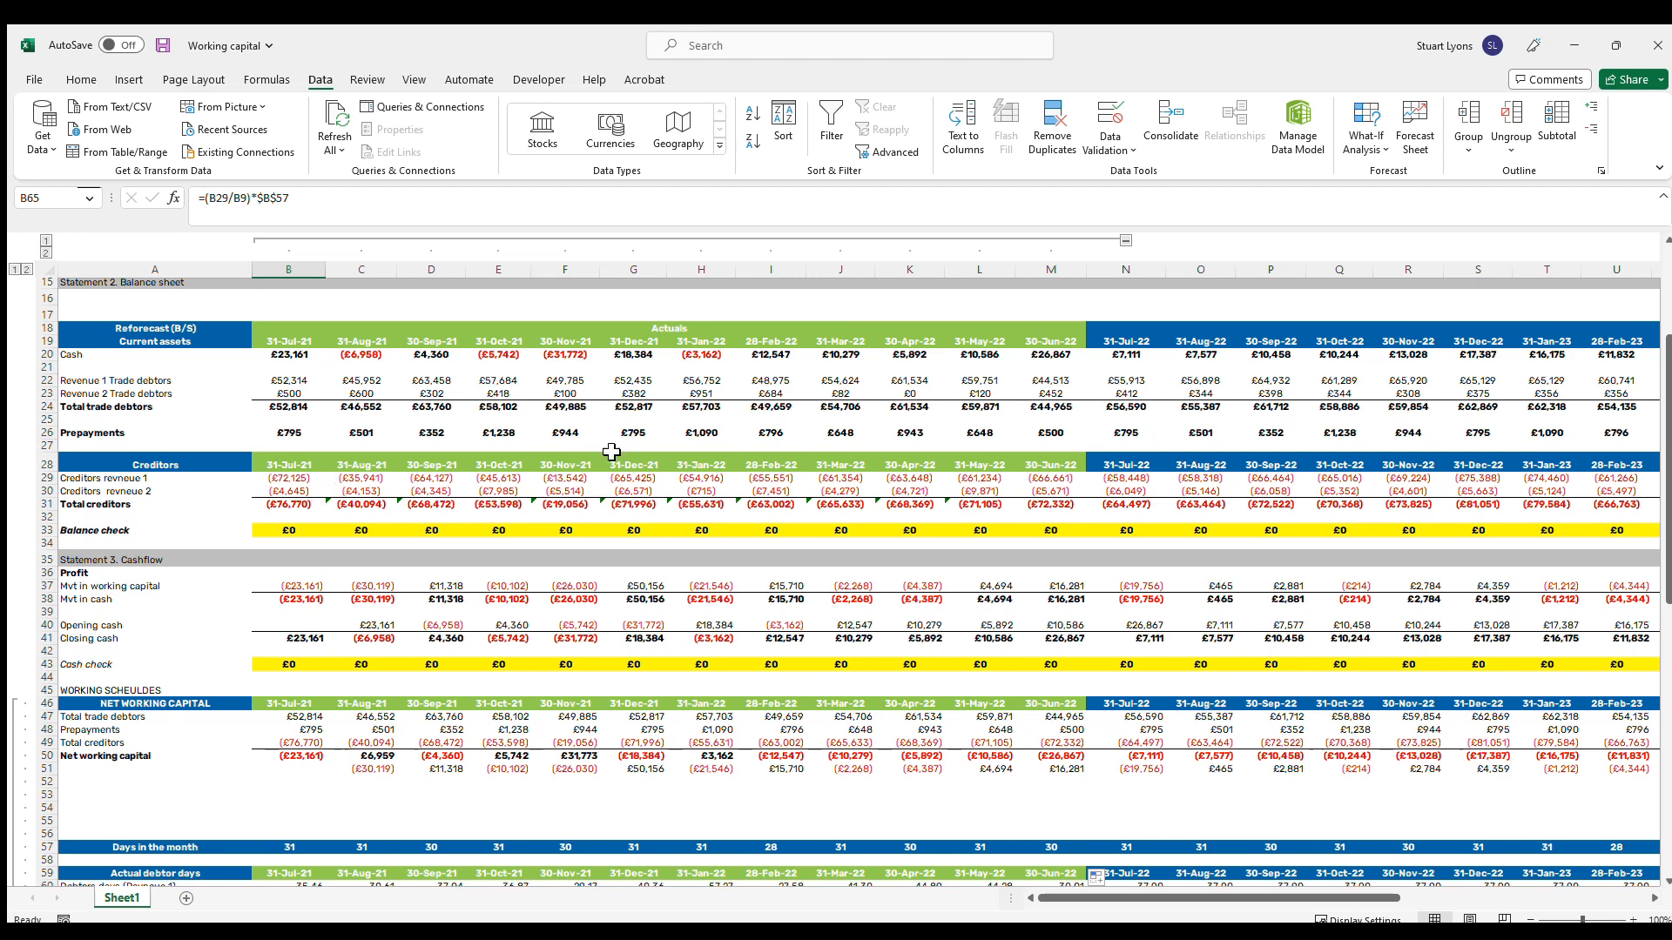
pyautogui.scroll(-5, 248, 747)
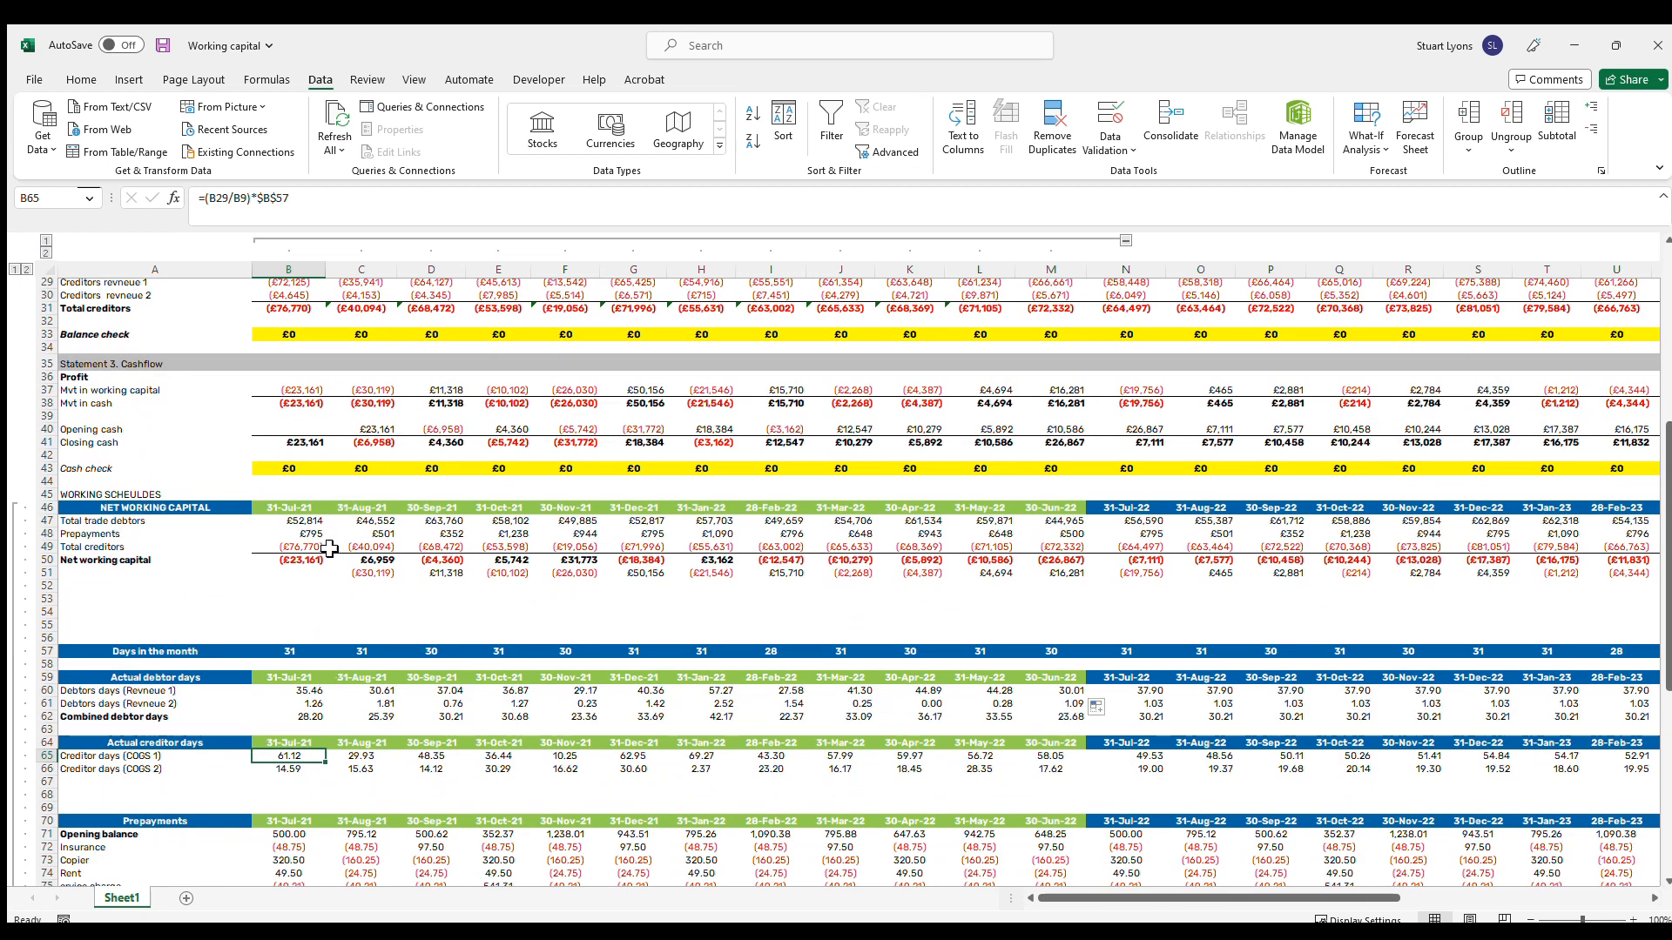
# Review the actual debtor and creditor days and examine the averaging formula behind the Revenue 1 forecast debtor days in N60
pyautogui.moveTo(312, 694); pyautogui.dragTo(349, 707)
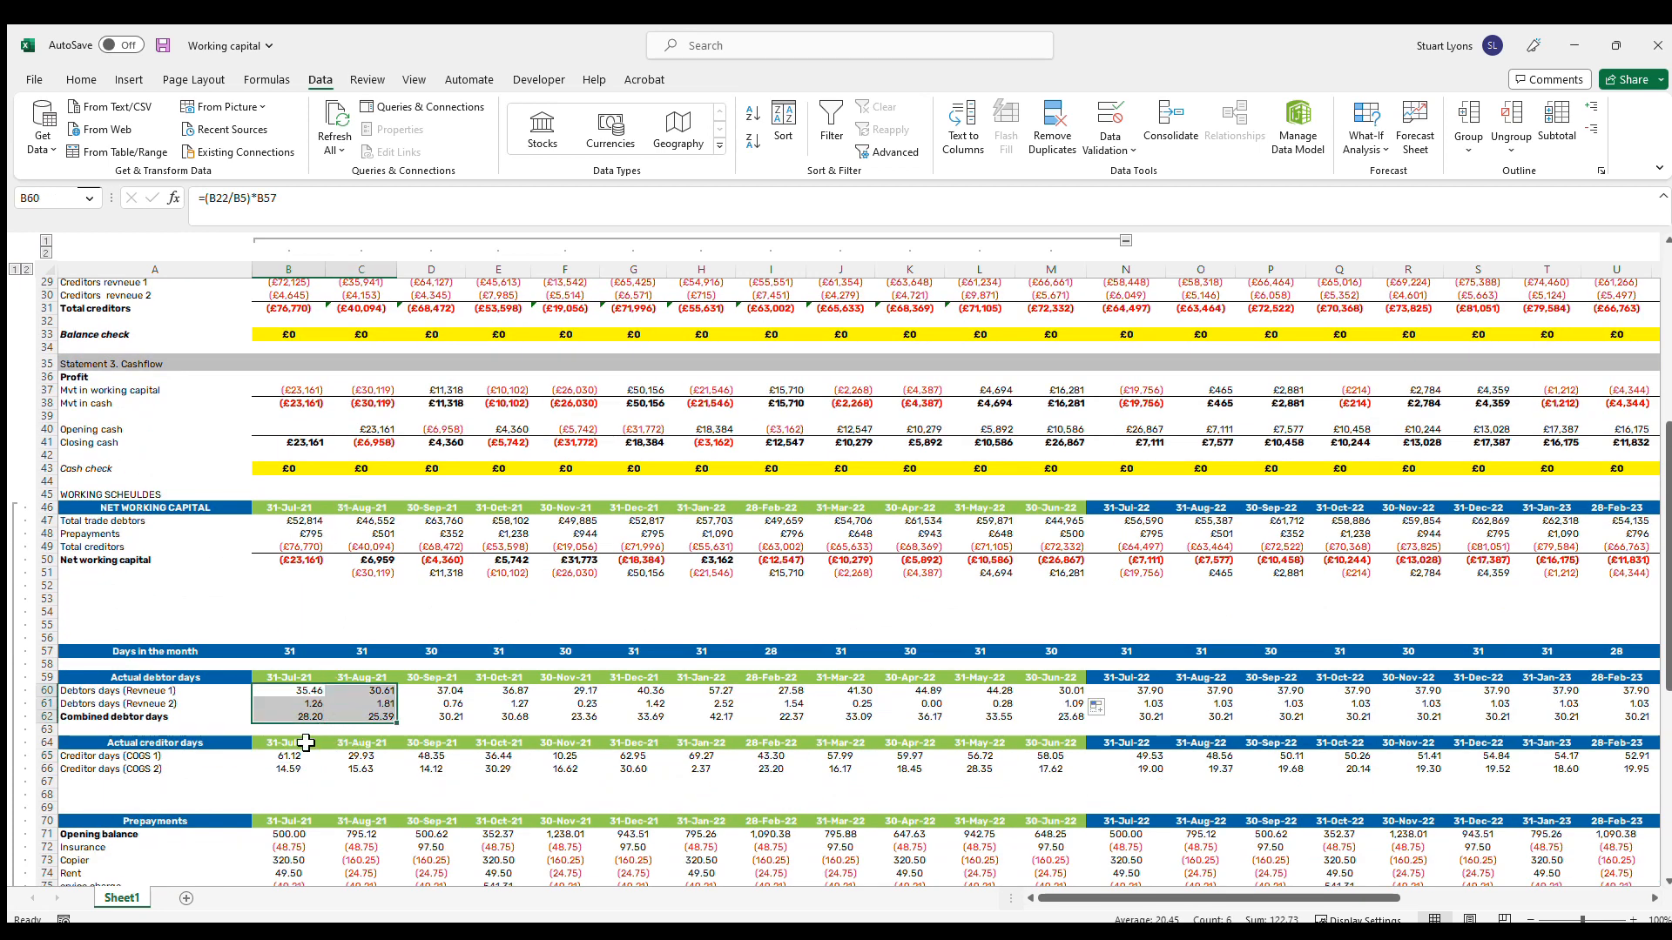
pyautogui.moveTo(296, 756); pyautogui.dragTo(299, 767)
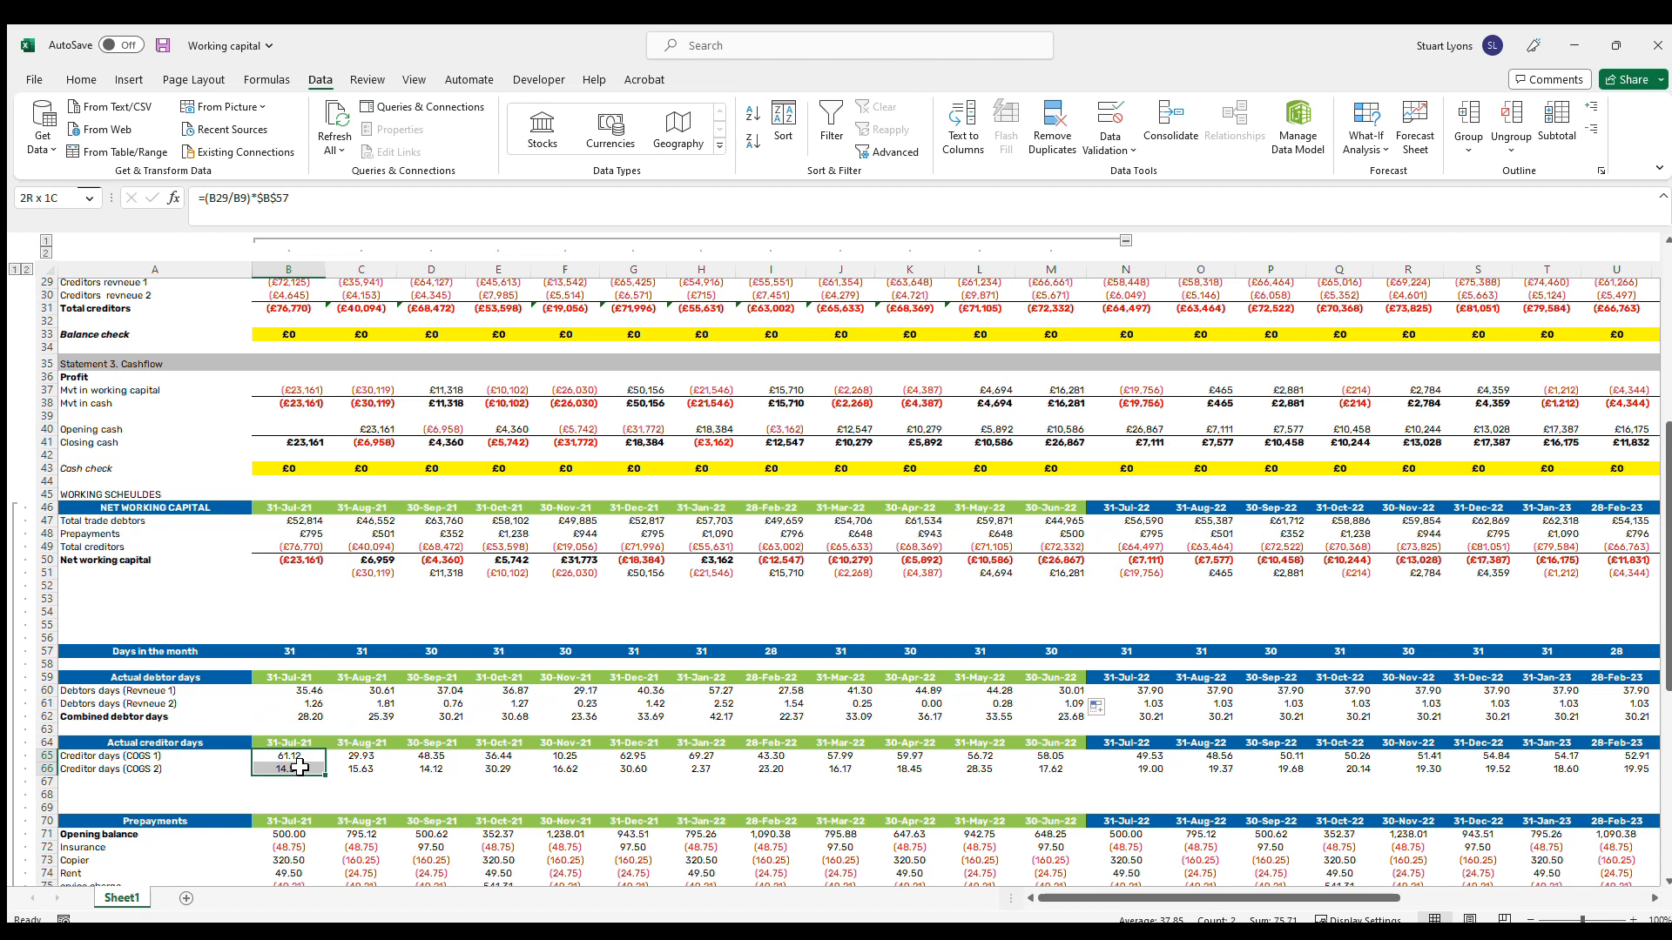
pyautogui.click(1198, 690)
pyautogui.scroll(-3, 1199, 366)
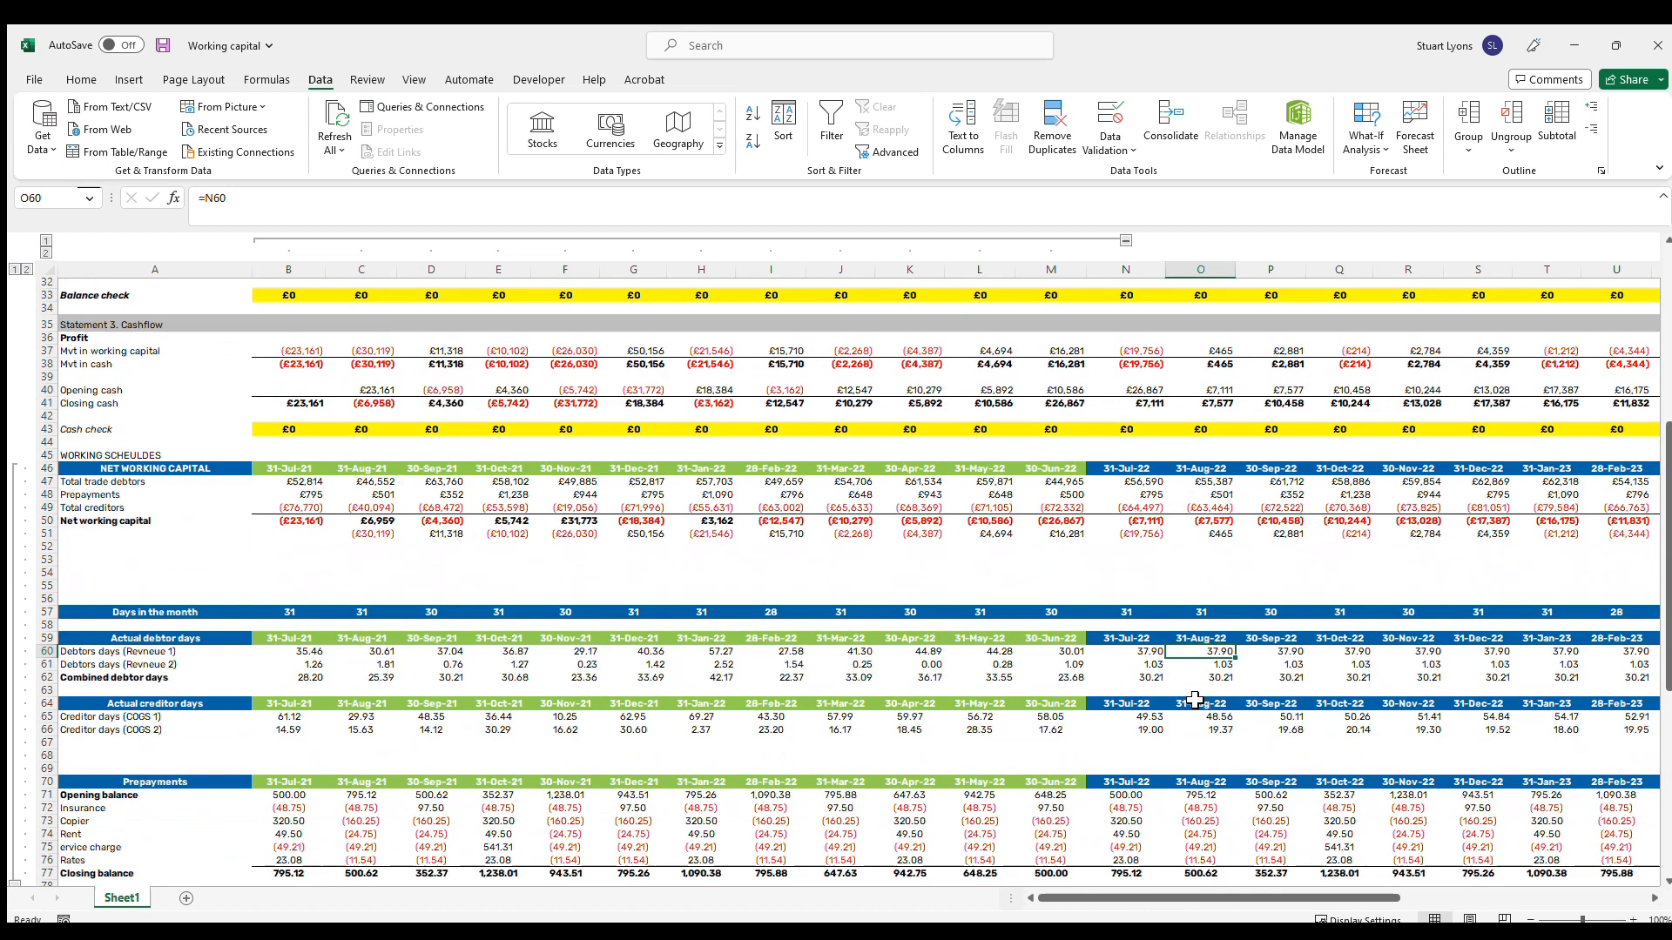
pyautogui.click(1132, 652)
pyautogui.press('F2')
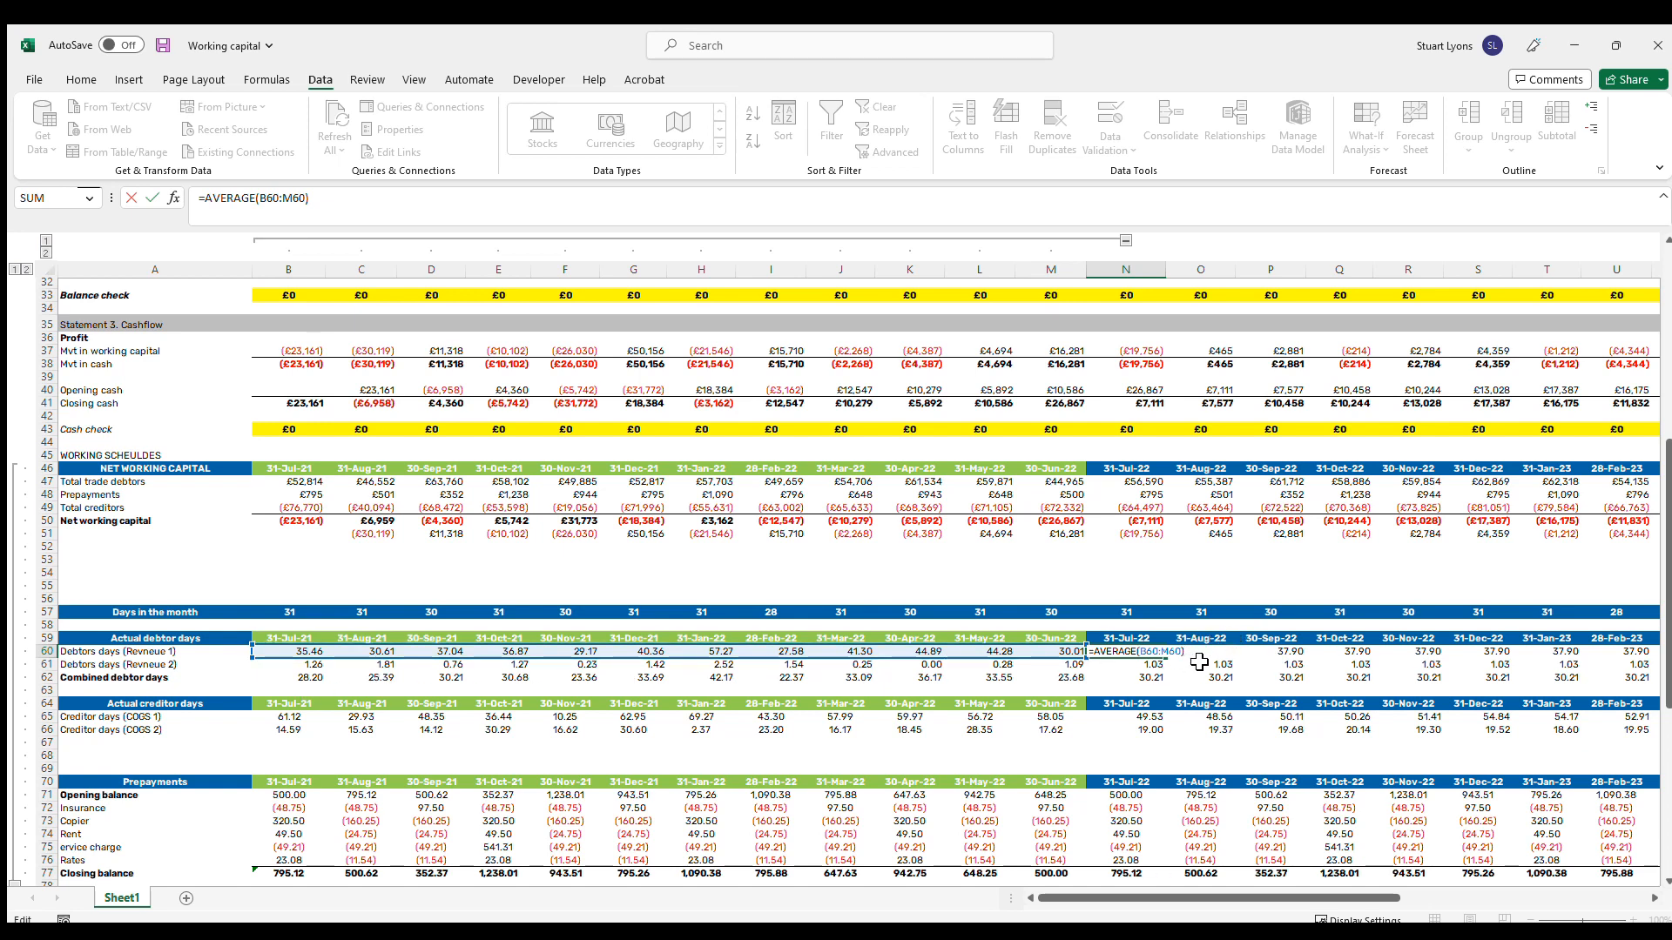
pyautogui.press('Return')
# Examine the July 2022 averaging formulas for Revenue 2 debtor days, combined debtor days and COGS 1 creditor days
pyautogui.press('F2')
pyautogui.press('Return')
pyautogui.scroll(1, 1156, 684)
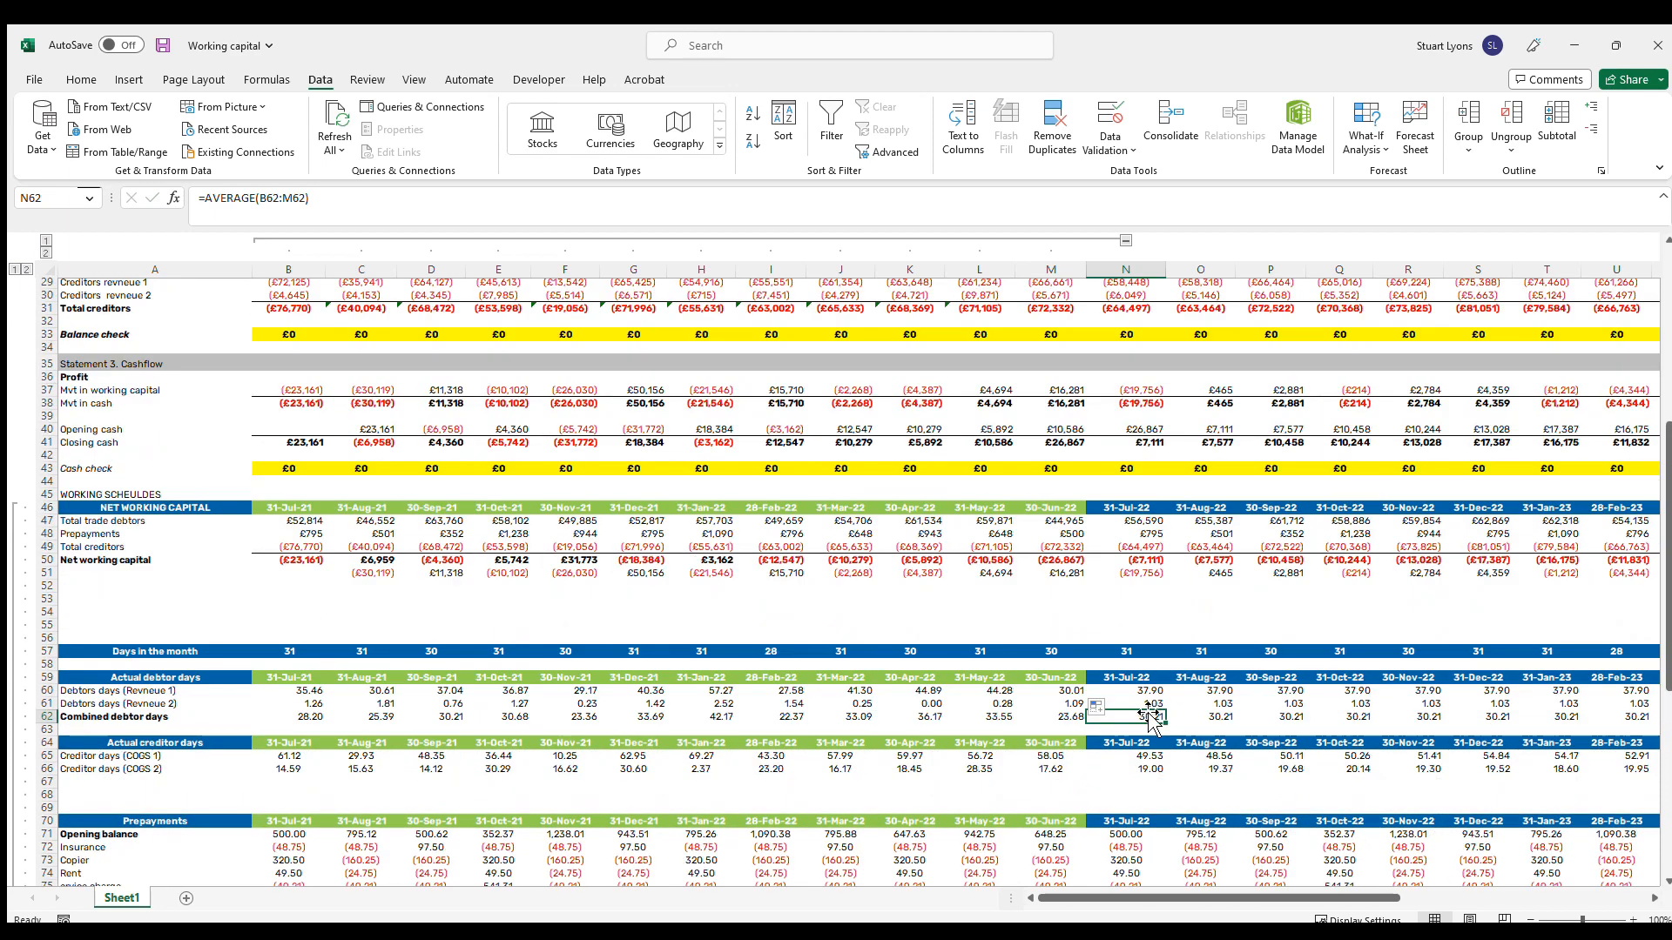
pyautogui.click(1150, 756)
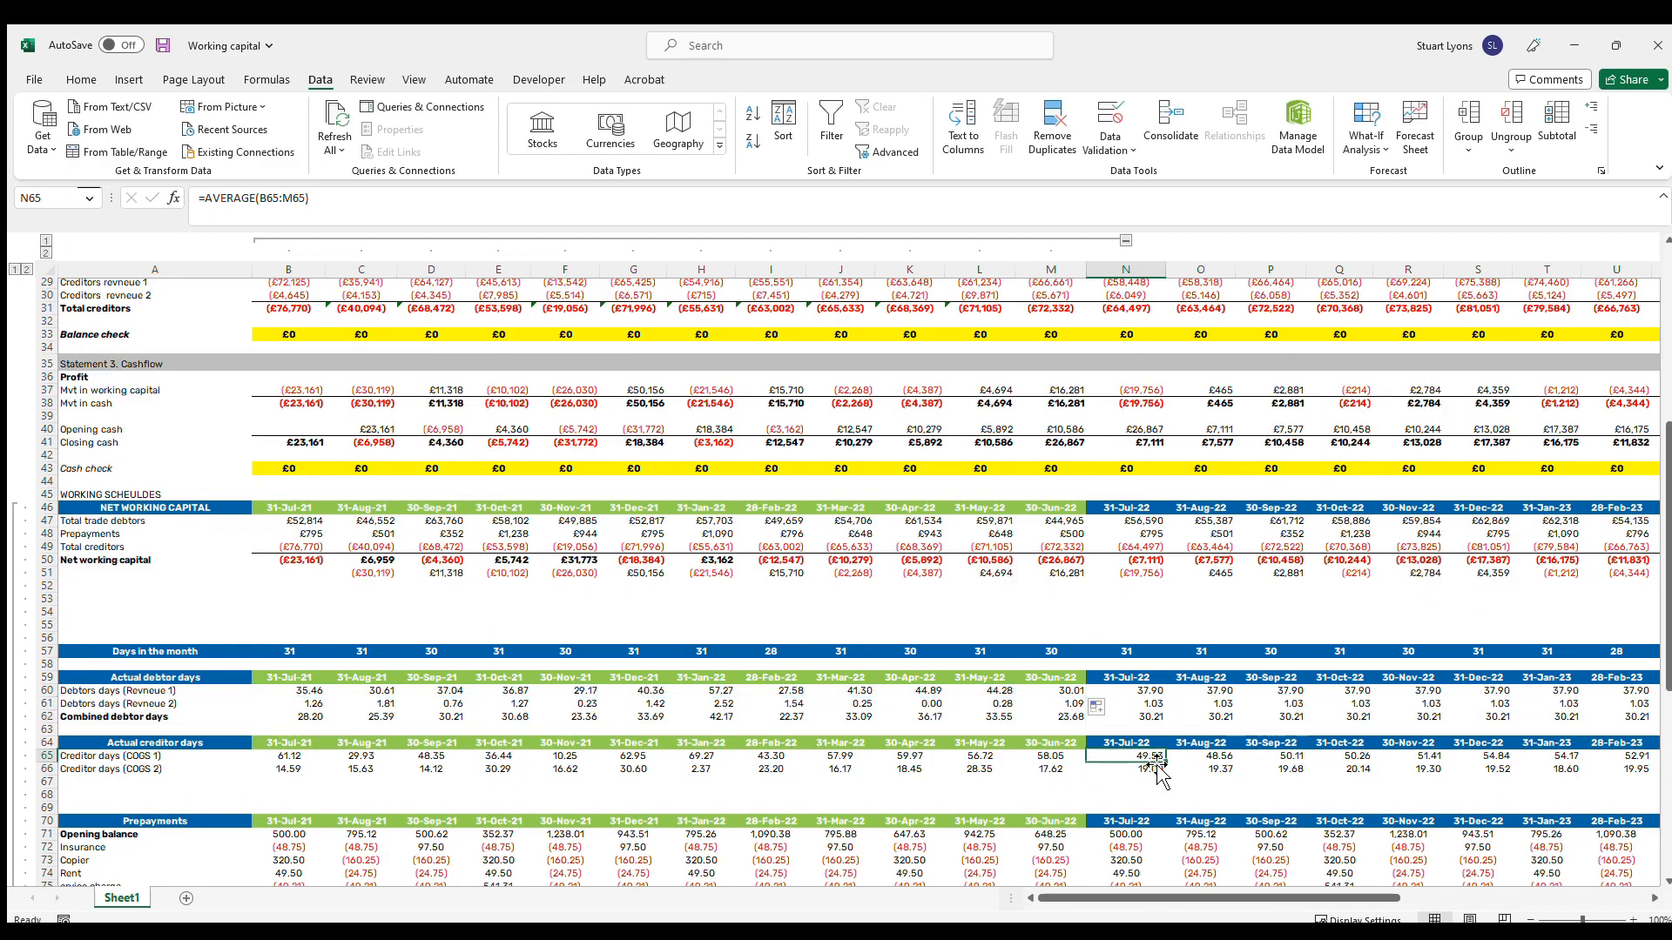
# Compare the forecast average in N60 with the June 2022 actual debtor days formula in M60 and trace its references
pyautogui.click(1146, 702)
pyautogui.press('F2')
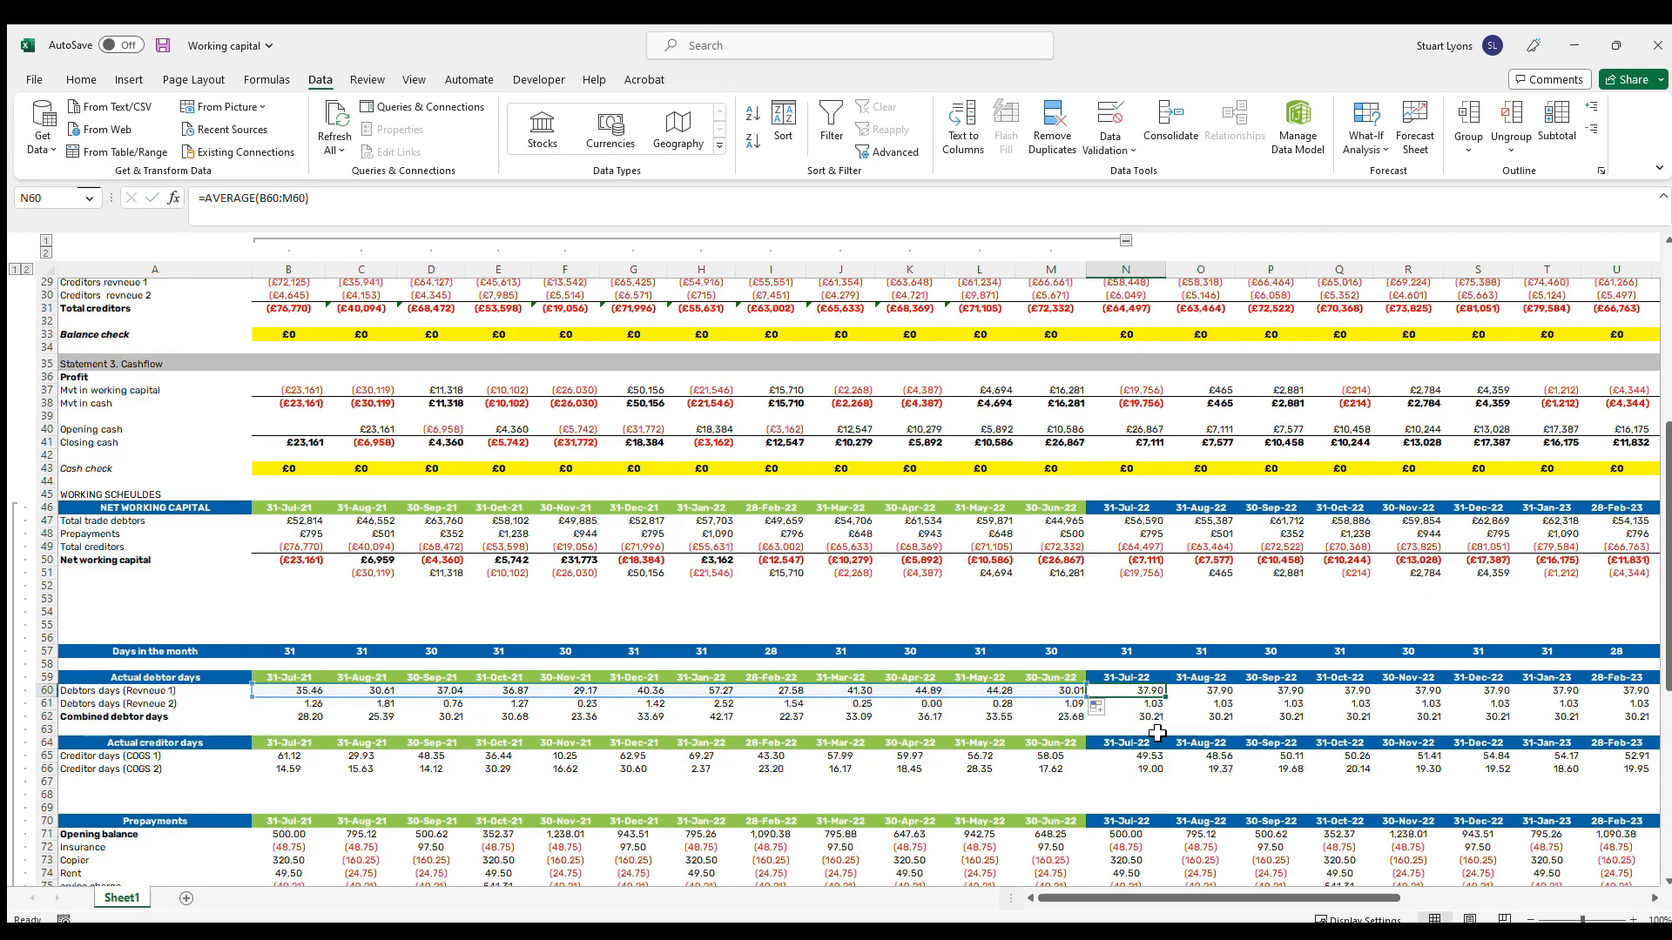
pyautogui.press('Escape')
pyautogui.click(1054, 692)
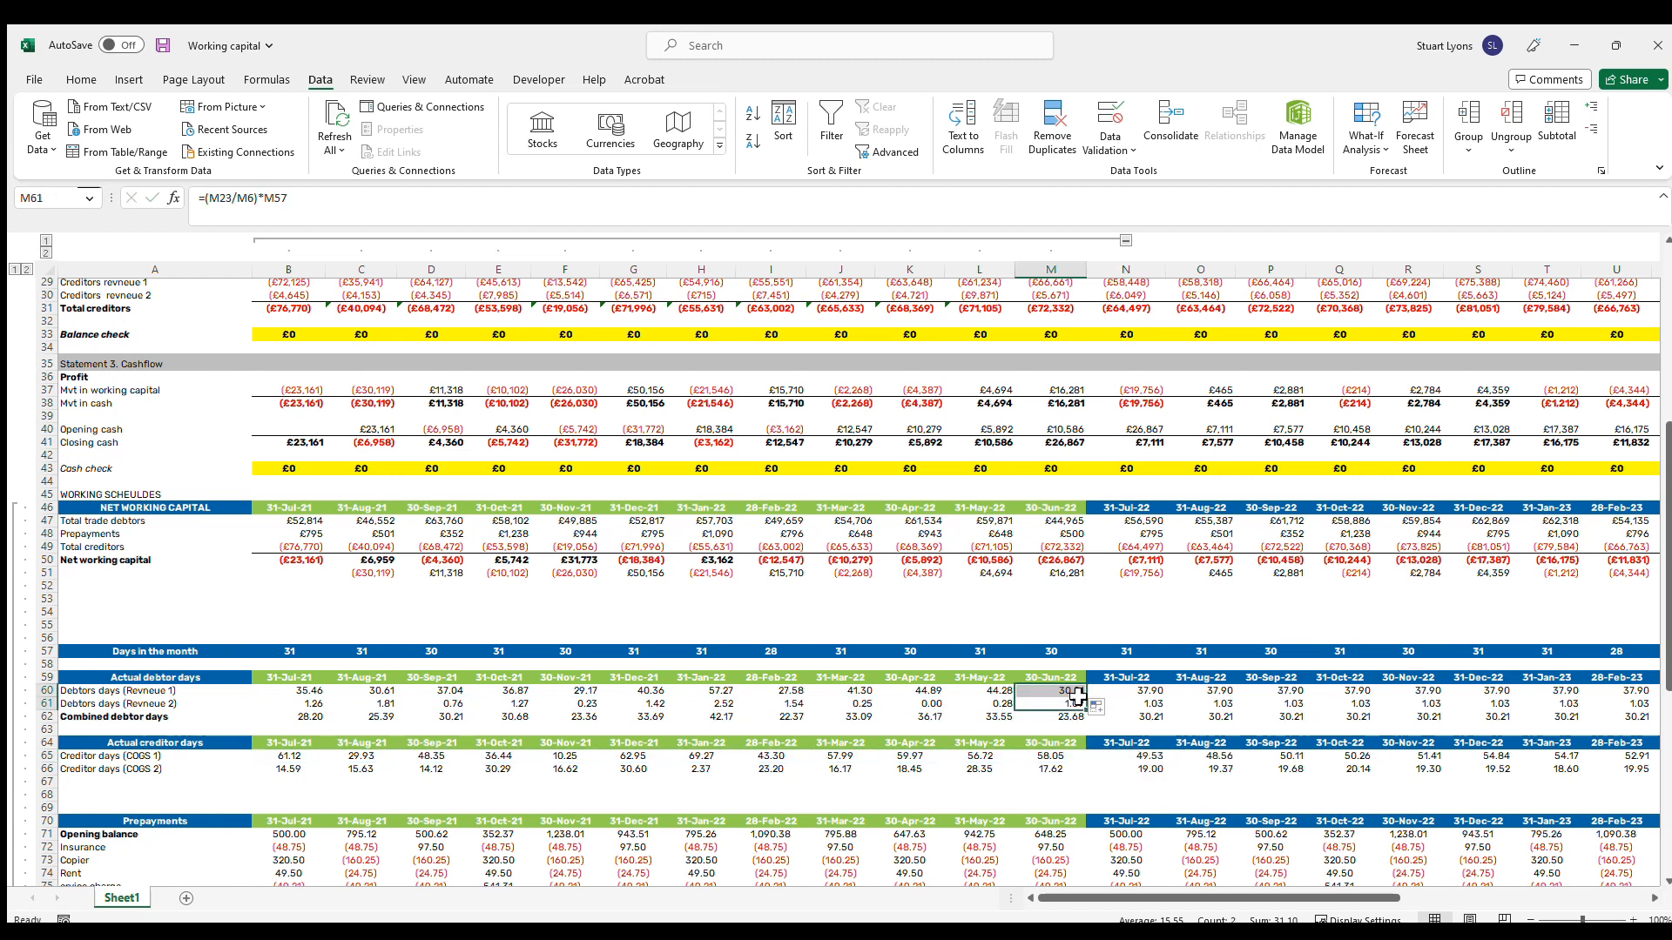
pyautogui.press('F2')
pyautogui.click(281, 197)
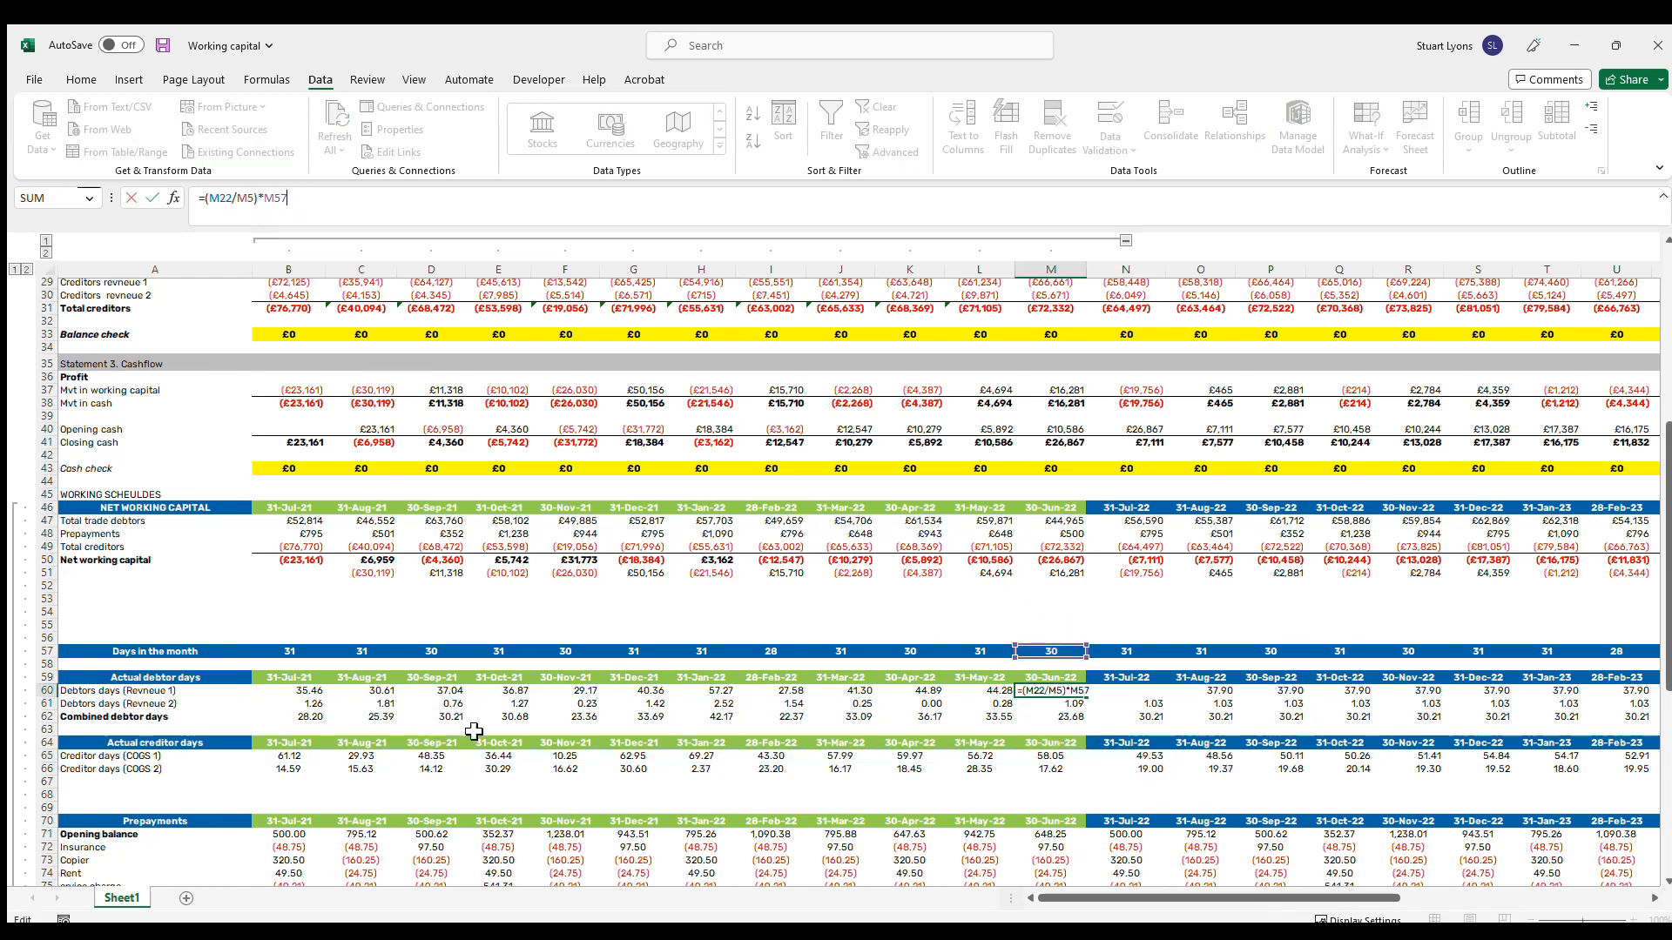
pyautogui.scroll(4, 1048, 361)
pyautogui.scroll(-4, 1072, 493)
pyautogui.hotkey('ctrl', 'Return')
# Check the range that the Revenue 1 forecast debtor days formula in N60 averages
pyautogui.click(1148, 694)
pyautogui.press('F2')
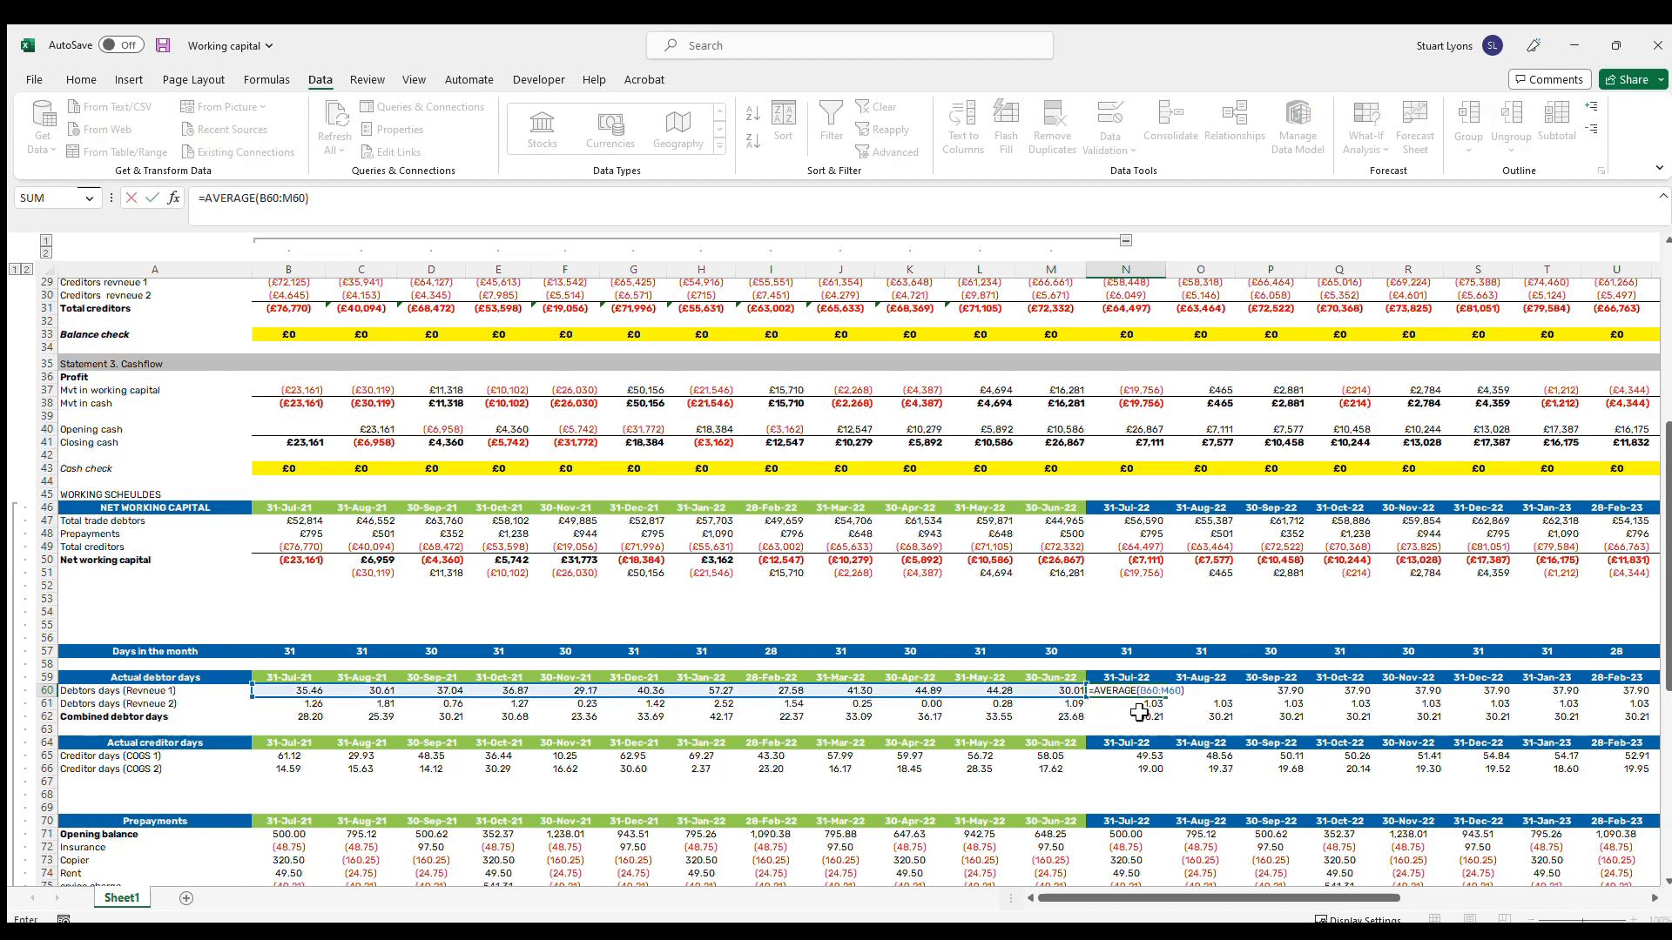
pyautogui.hotkey('ctrl', 'Return')
# Examine the forecast Revenue 1 trade debtors formula in N22 and trace its revenue, debtor days and days-in-month references
pyautogui.scroll(2, 1168, 717)
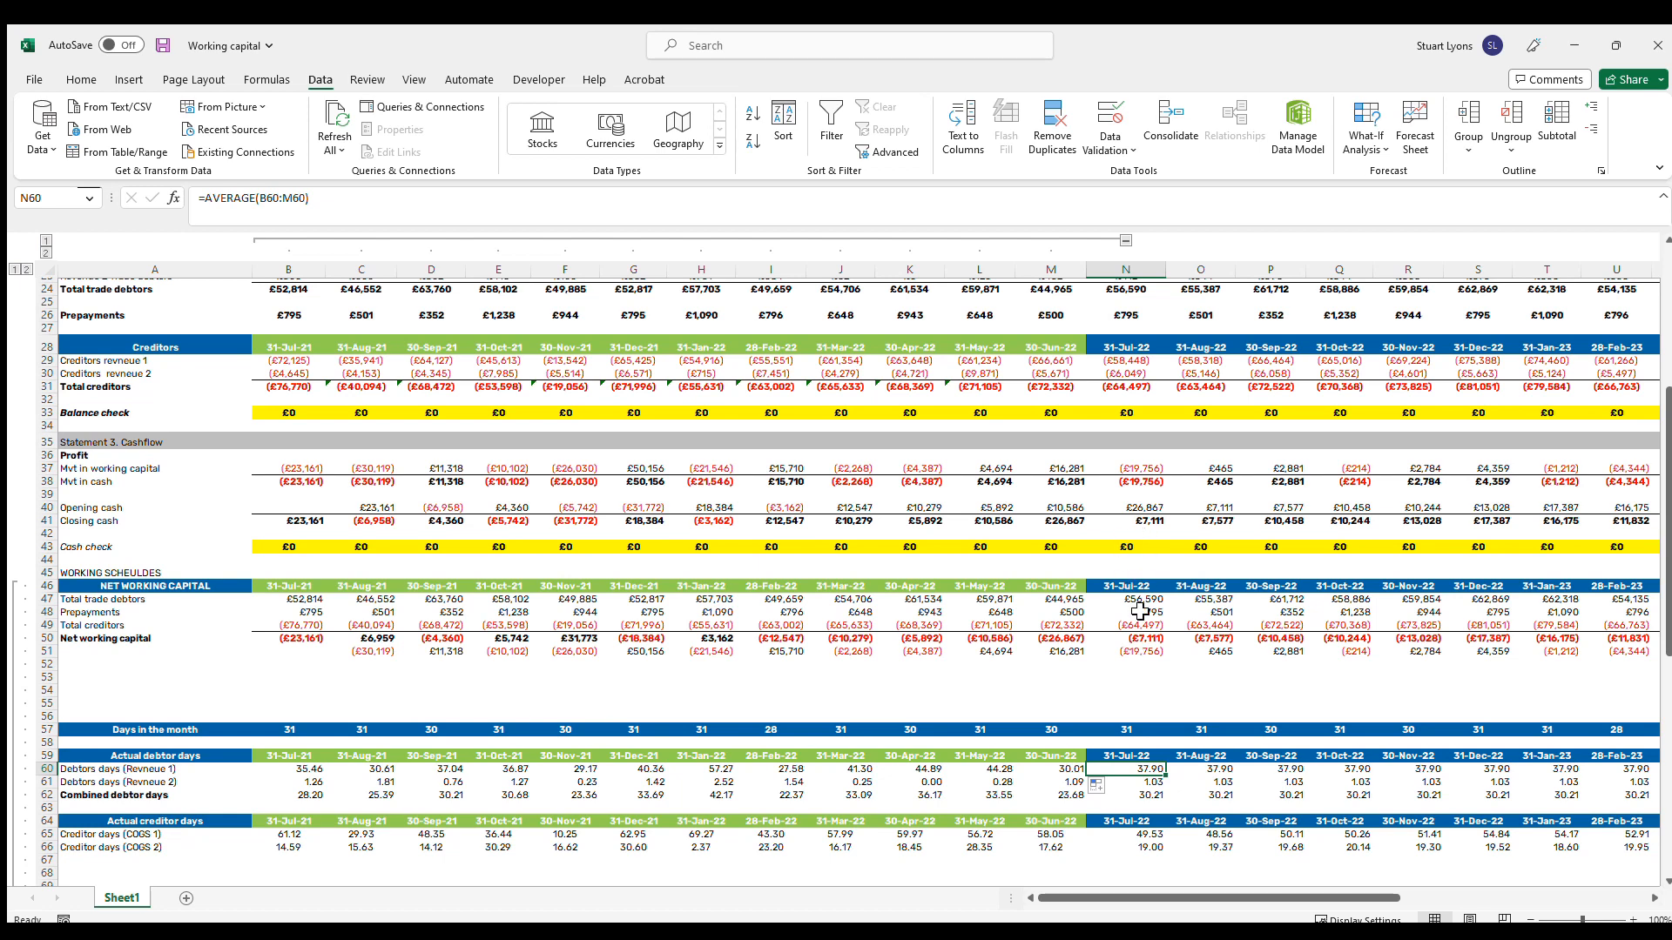
pyautogui.scroll(3, 1184, 666)
pyautogui.click(1135, 382)
pyautogui.doubleClick(1135, 381)
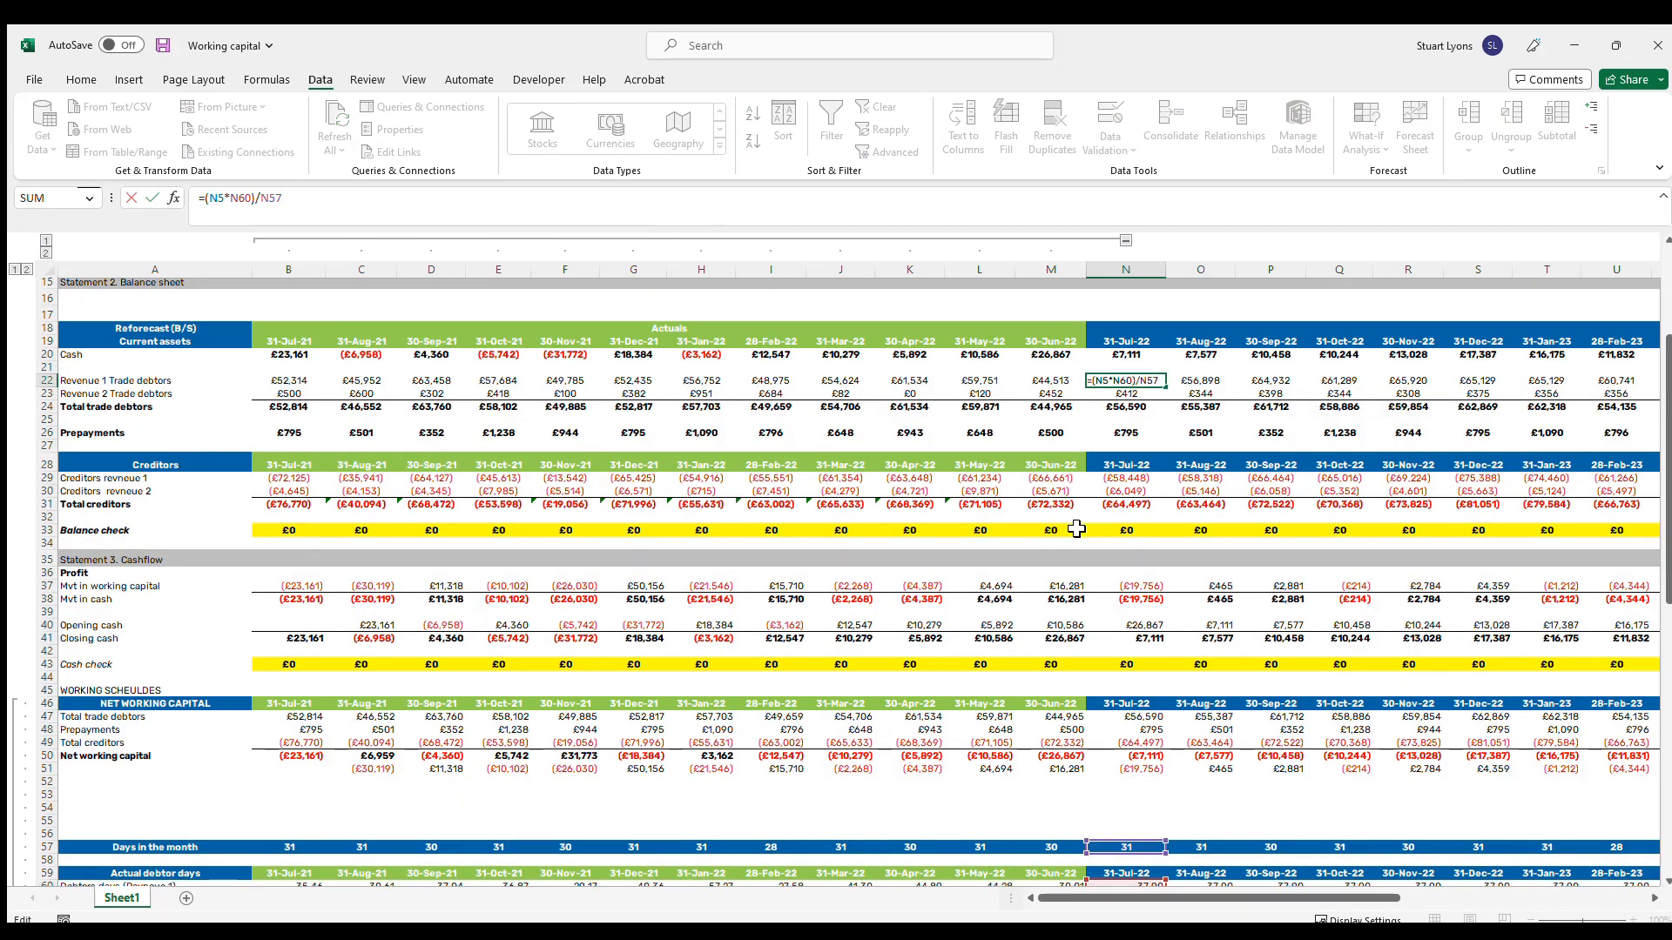
pyautogui.scroll(-2, 1167, 541)
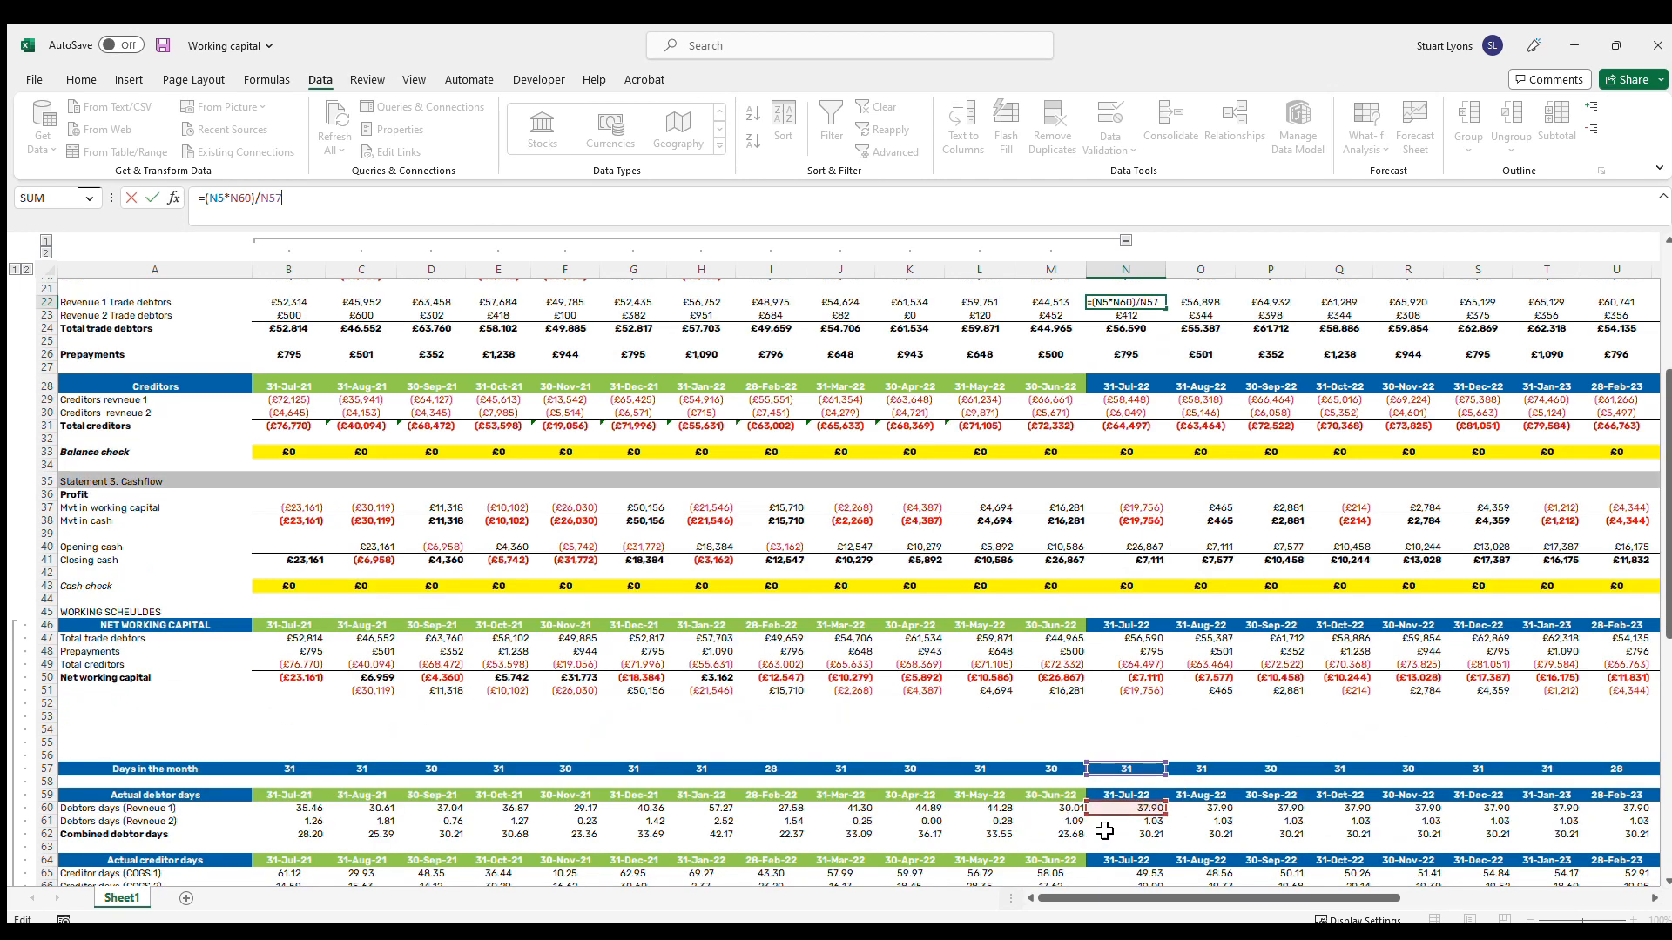
pyautogui.scroll(7, 1152, 396)
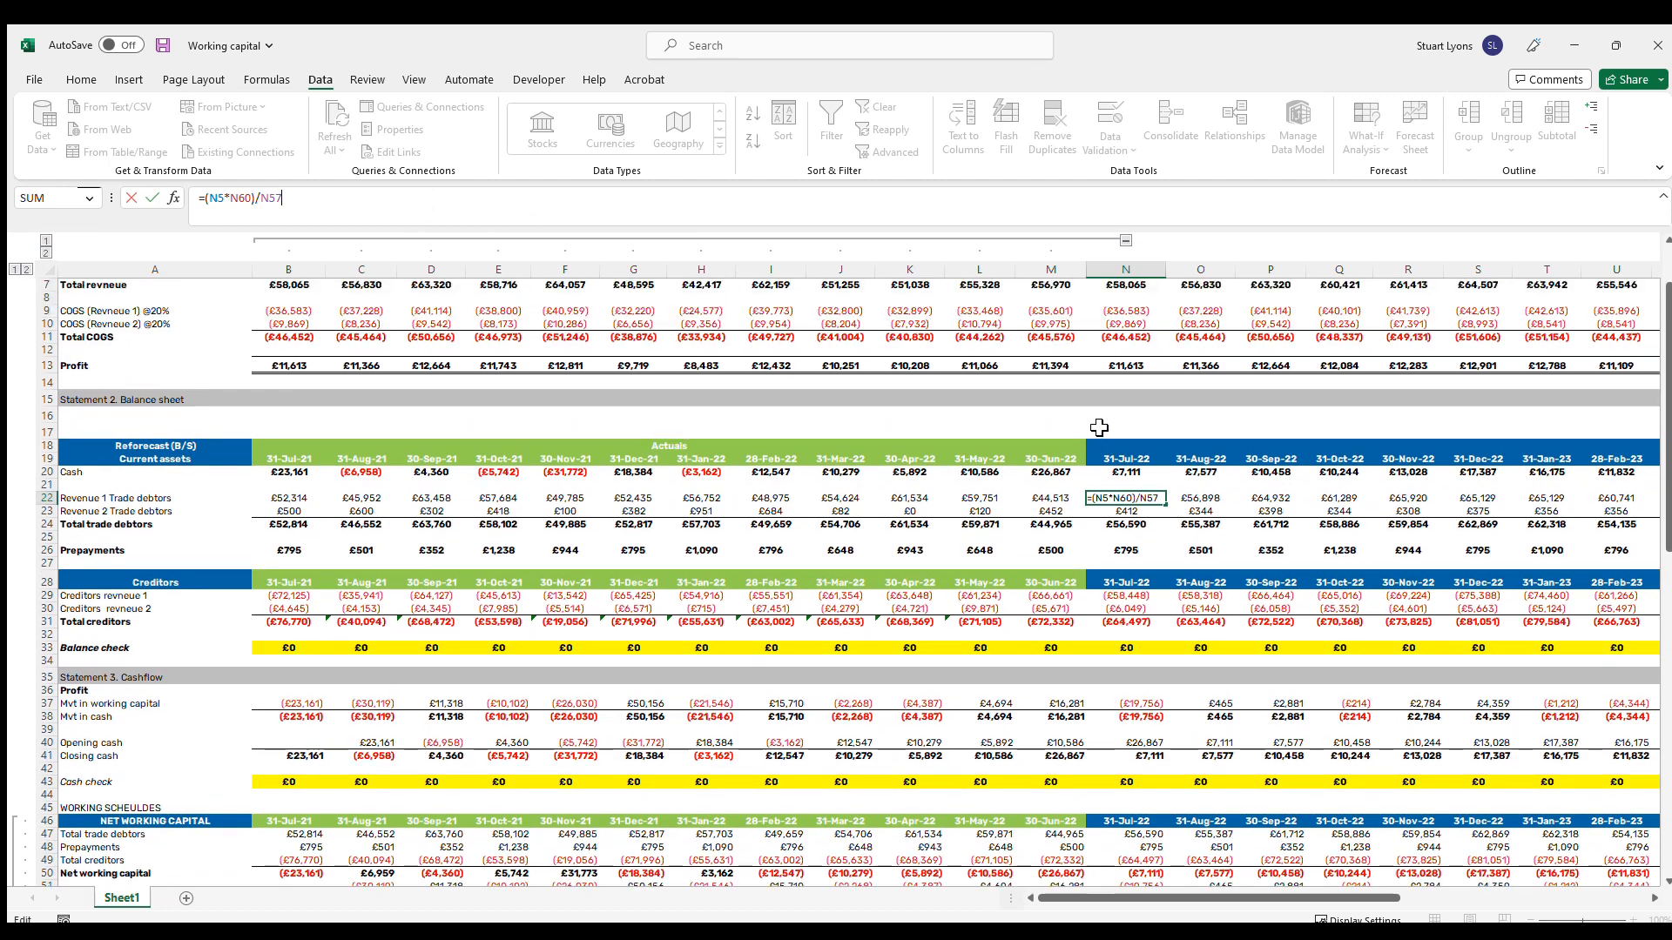
pyautogui.scroll(-6, 1132, 559)
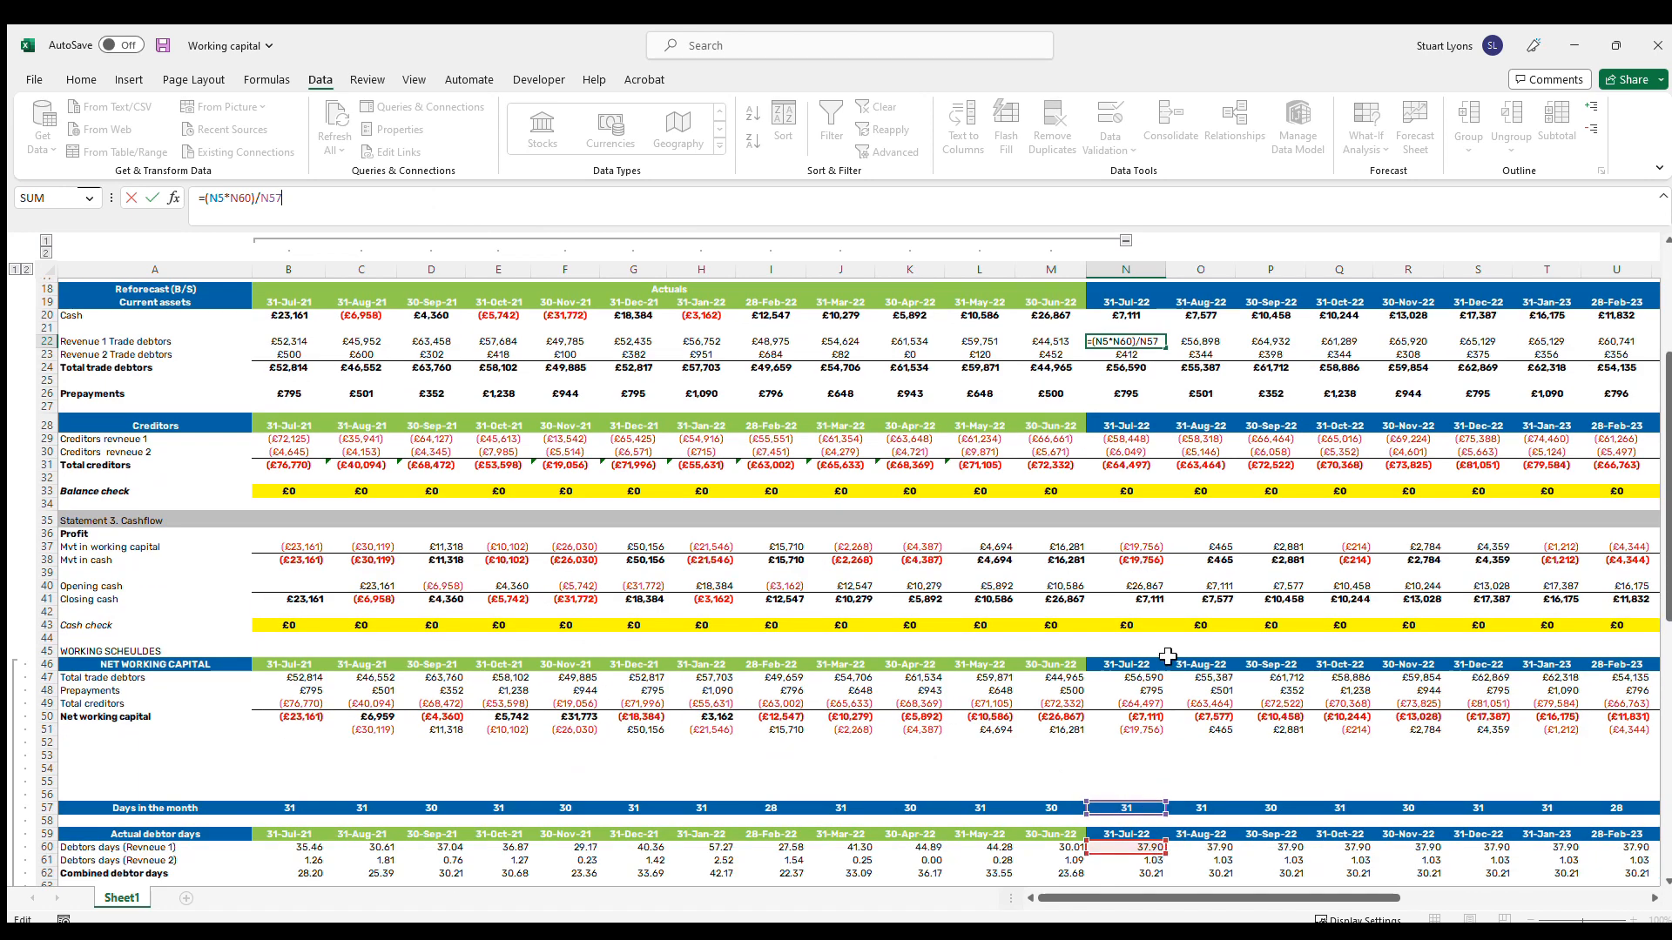
pyautogui.scroll(3, 1179, 534)
pyautogui.scroll(-5, 1219, 513)
pyautogui.scroll(5, 1208, 618)
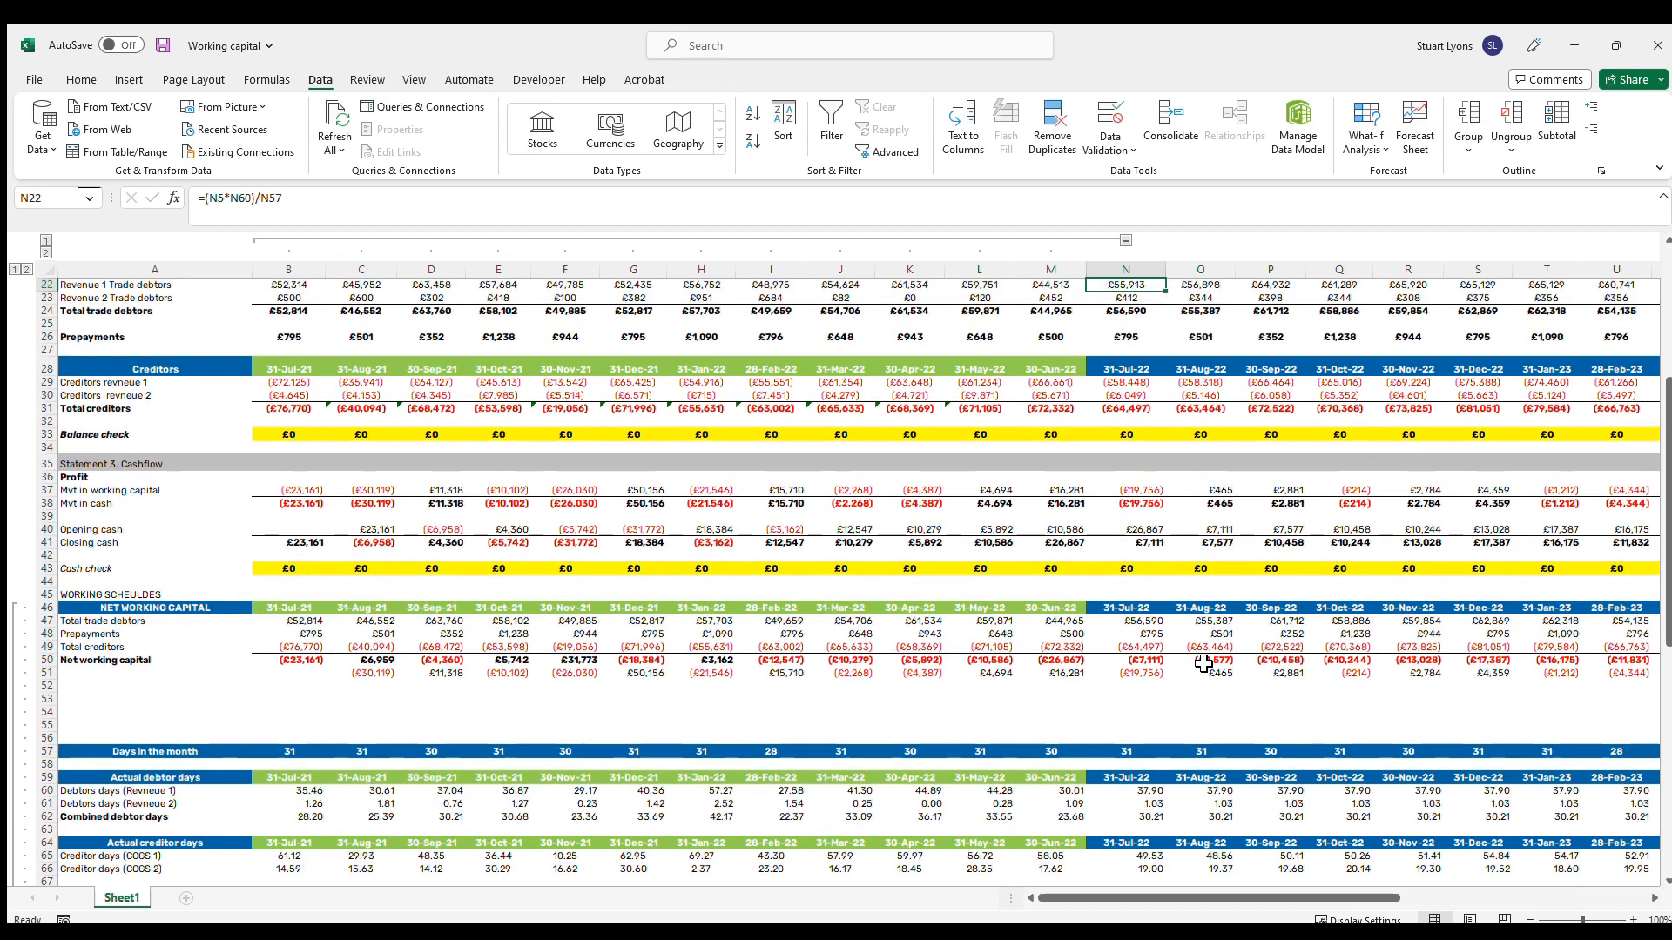
pyautogui.press('Escape')
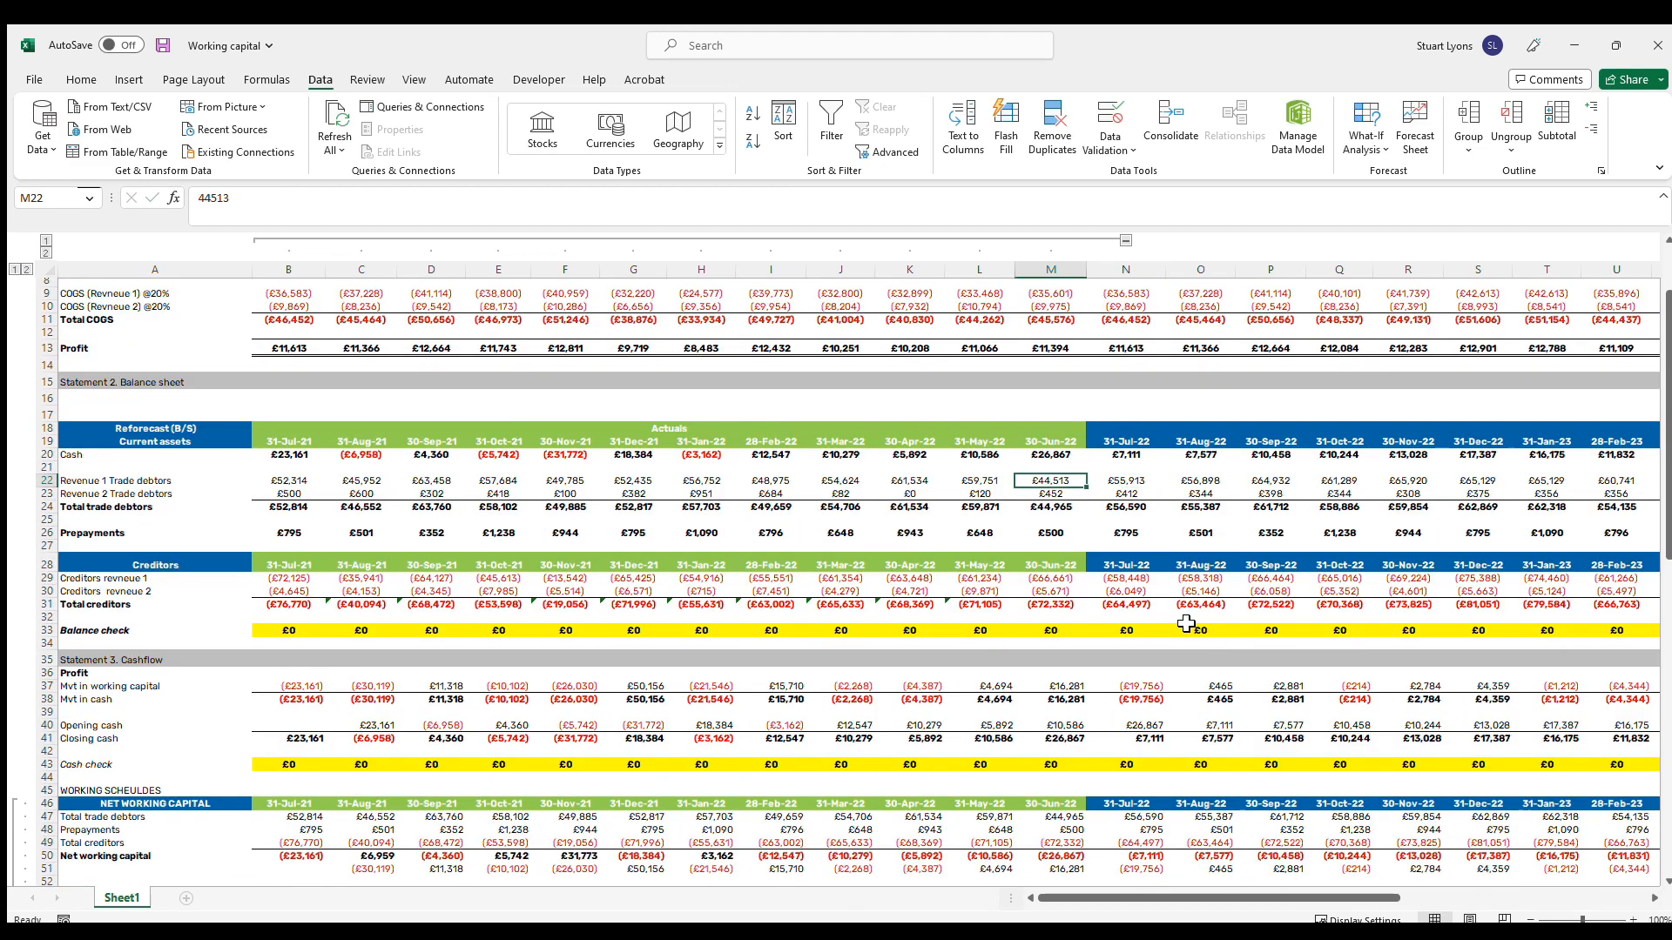
# Retrace the N22 trade debtors formula through the forecast debtor days in N60 back to July 2022 revenue in N5
pyautogui.press('F2')
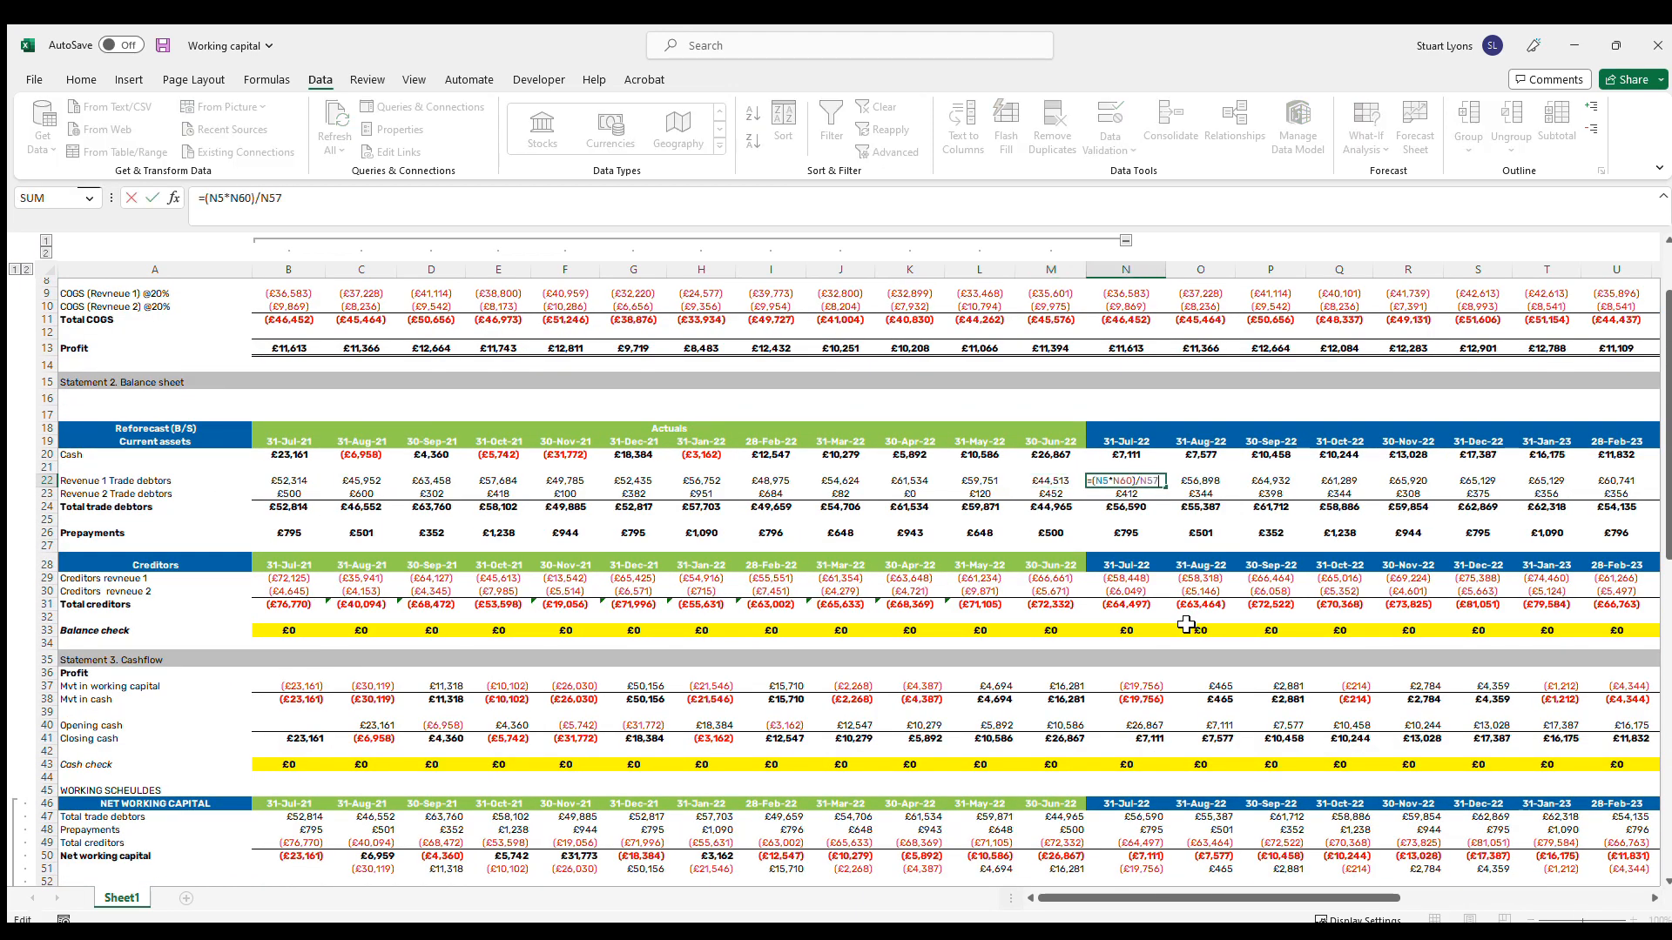
pyautogui.scroll(-6, 982, 535)
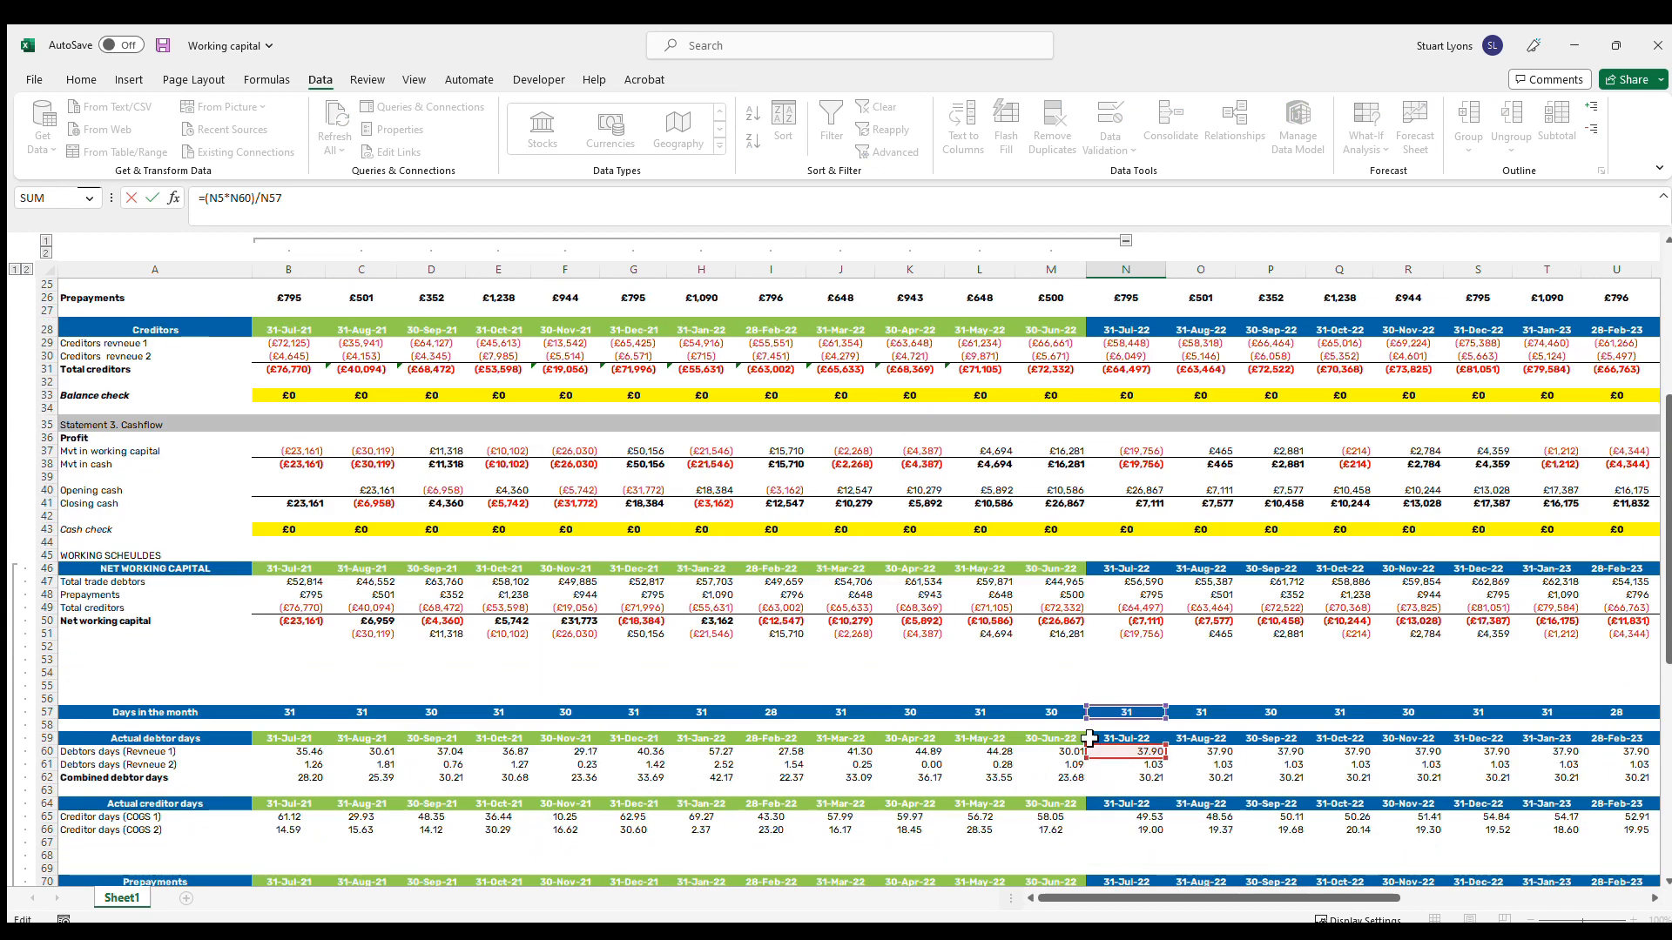
pyautogui.scroll(8, 1167, 654)
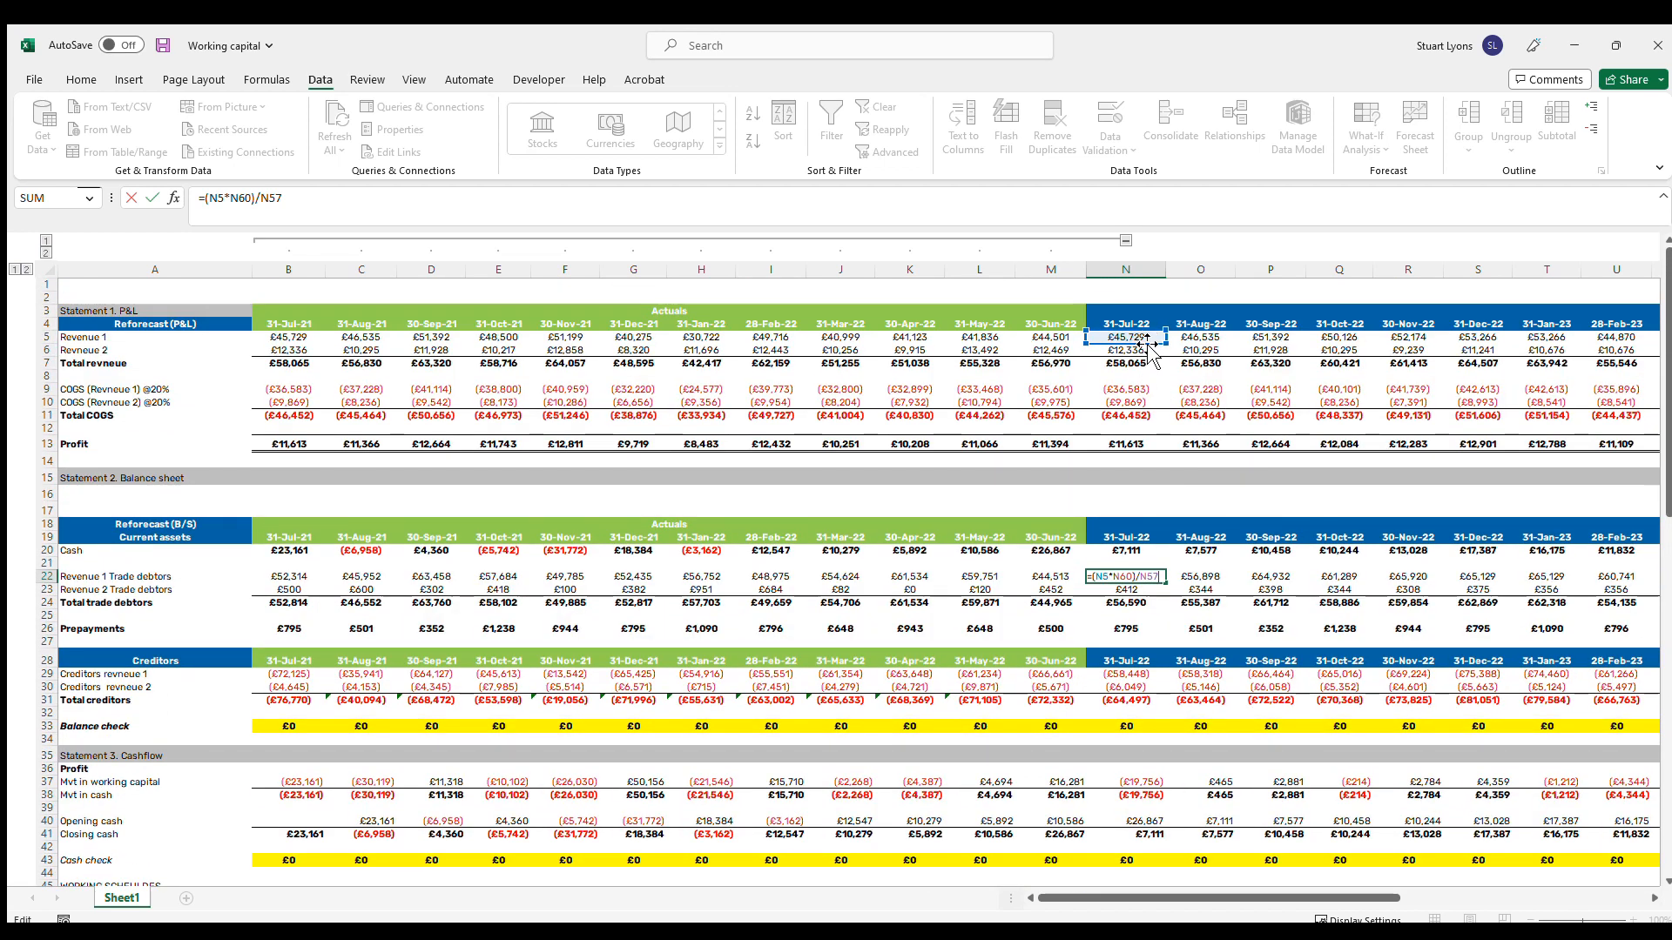
pyautogui.click(1154, 578)
pyautogui.press('F2')
pyautogui.press('Escape')
pyautogui.press('F2')
pyautogui.press('Escape')
pyautogui.press('F2')
pyautogui.press('Escape')
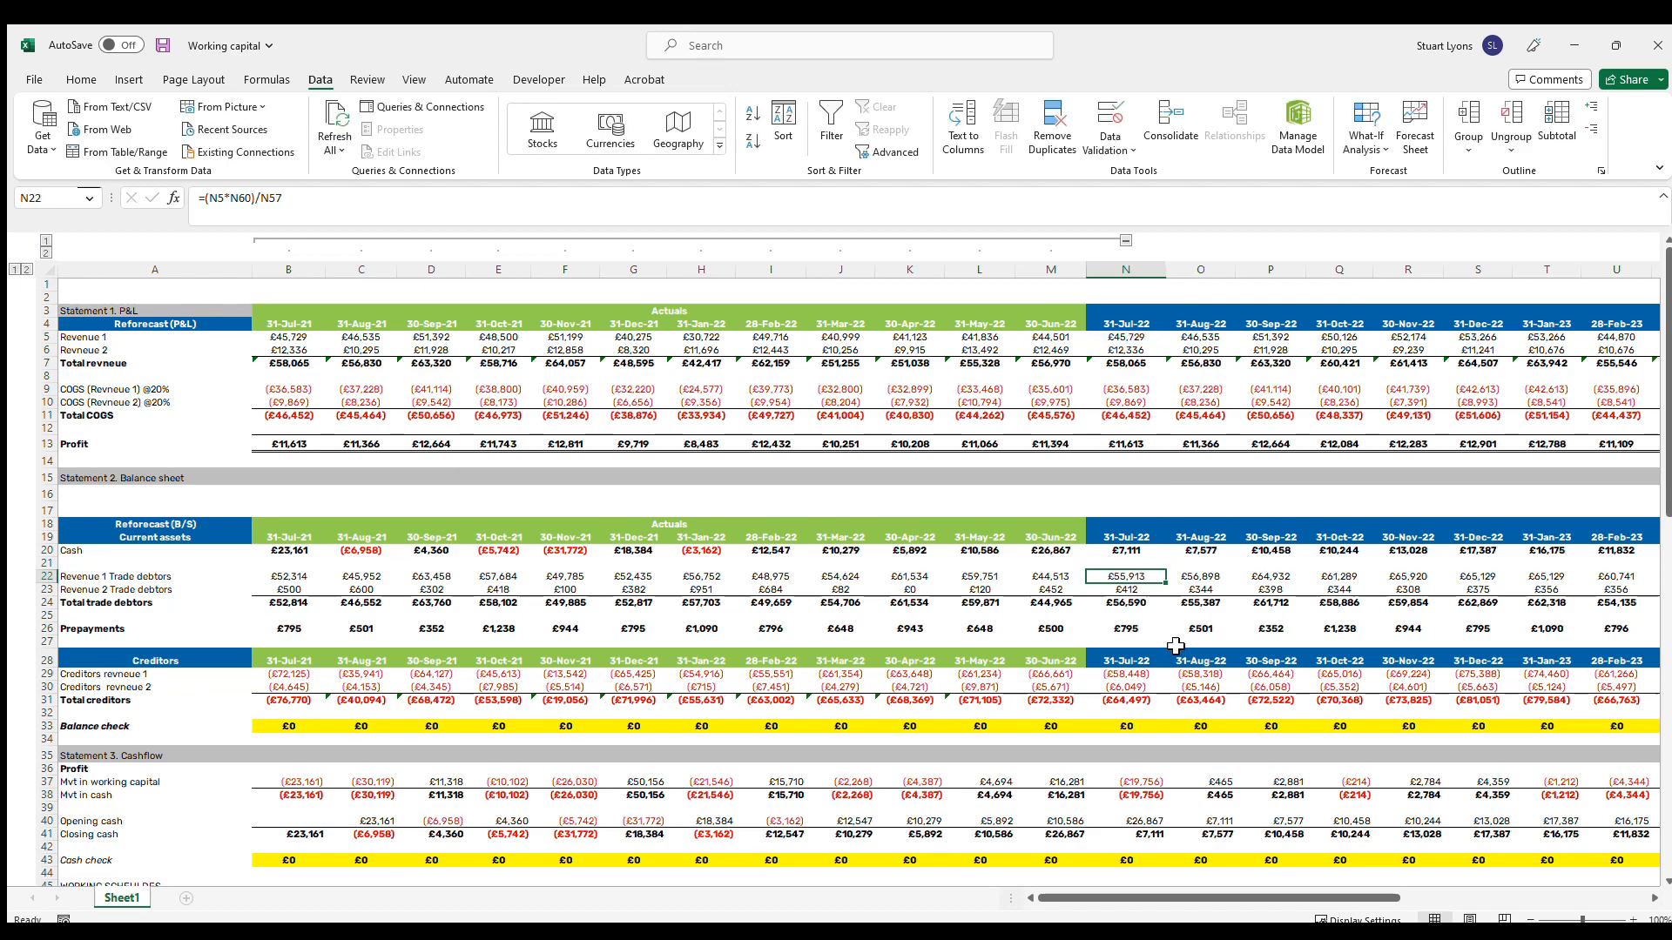
# Compare the July 2022 trade debtors formulas for Revenue 1 in N22 and Revenue 2 in N23
pyautogui.scroll(-5, 1167, 636)
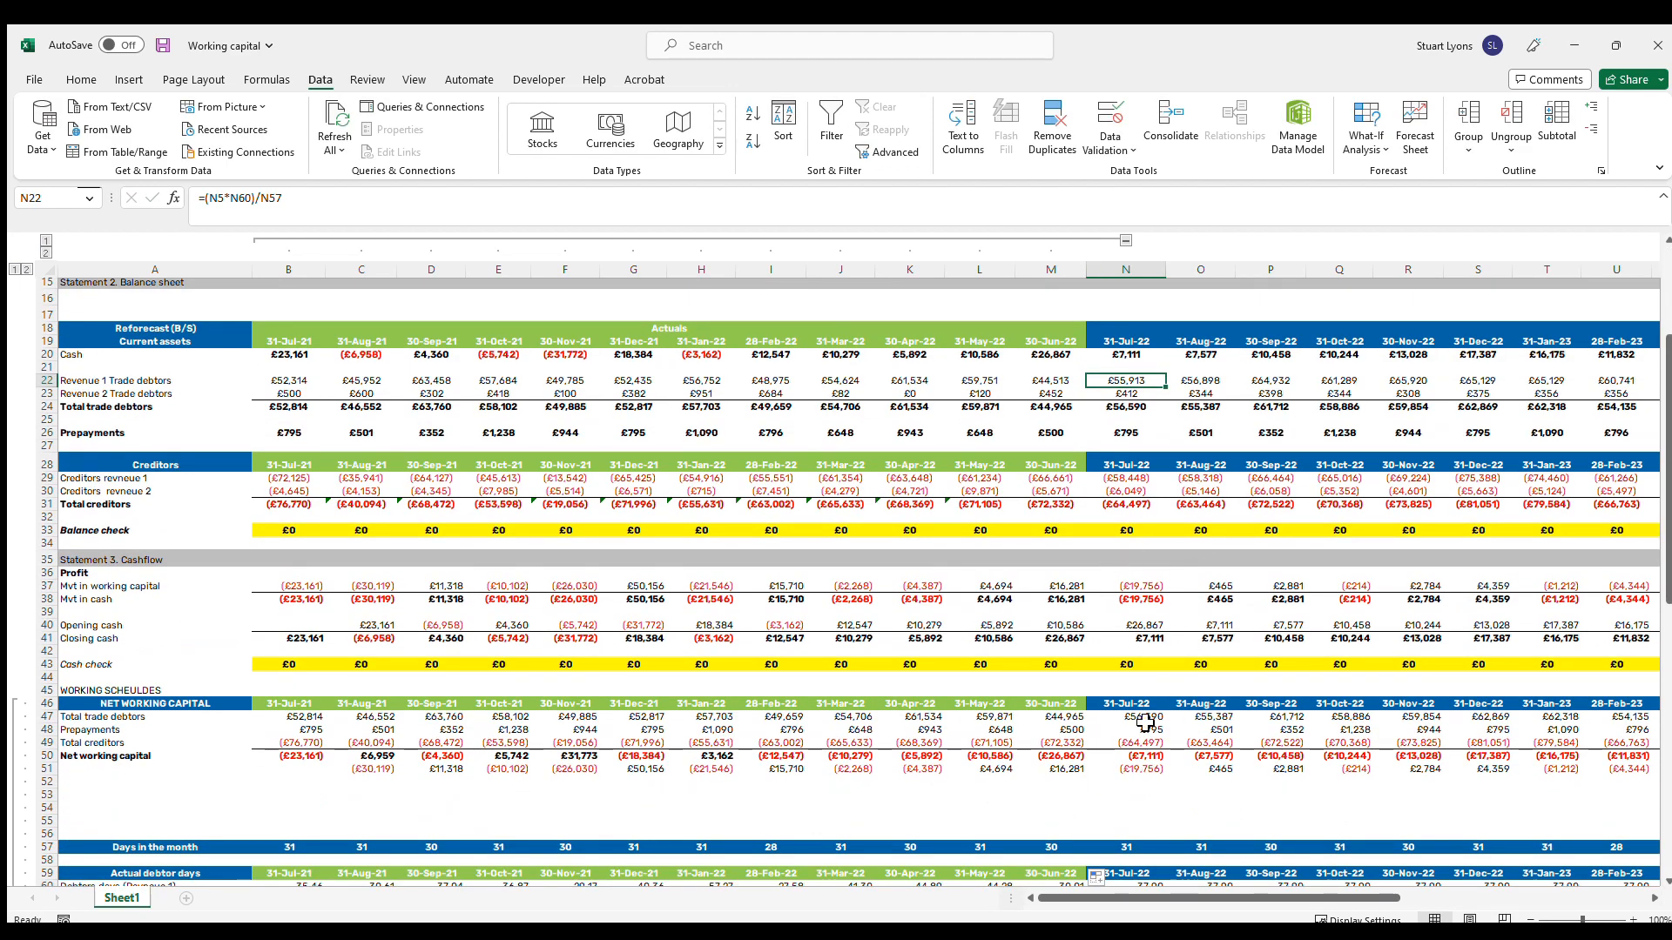
pyautogui.scroll(-3, 1138, 697)
pyautogui.scroll(6, 1182, 735)
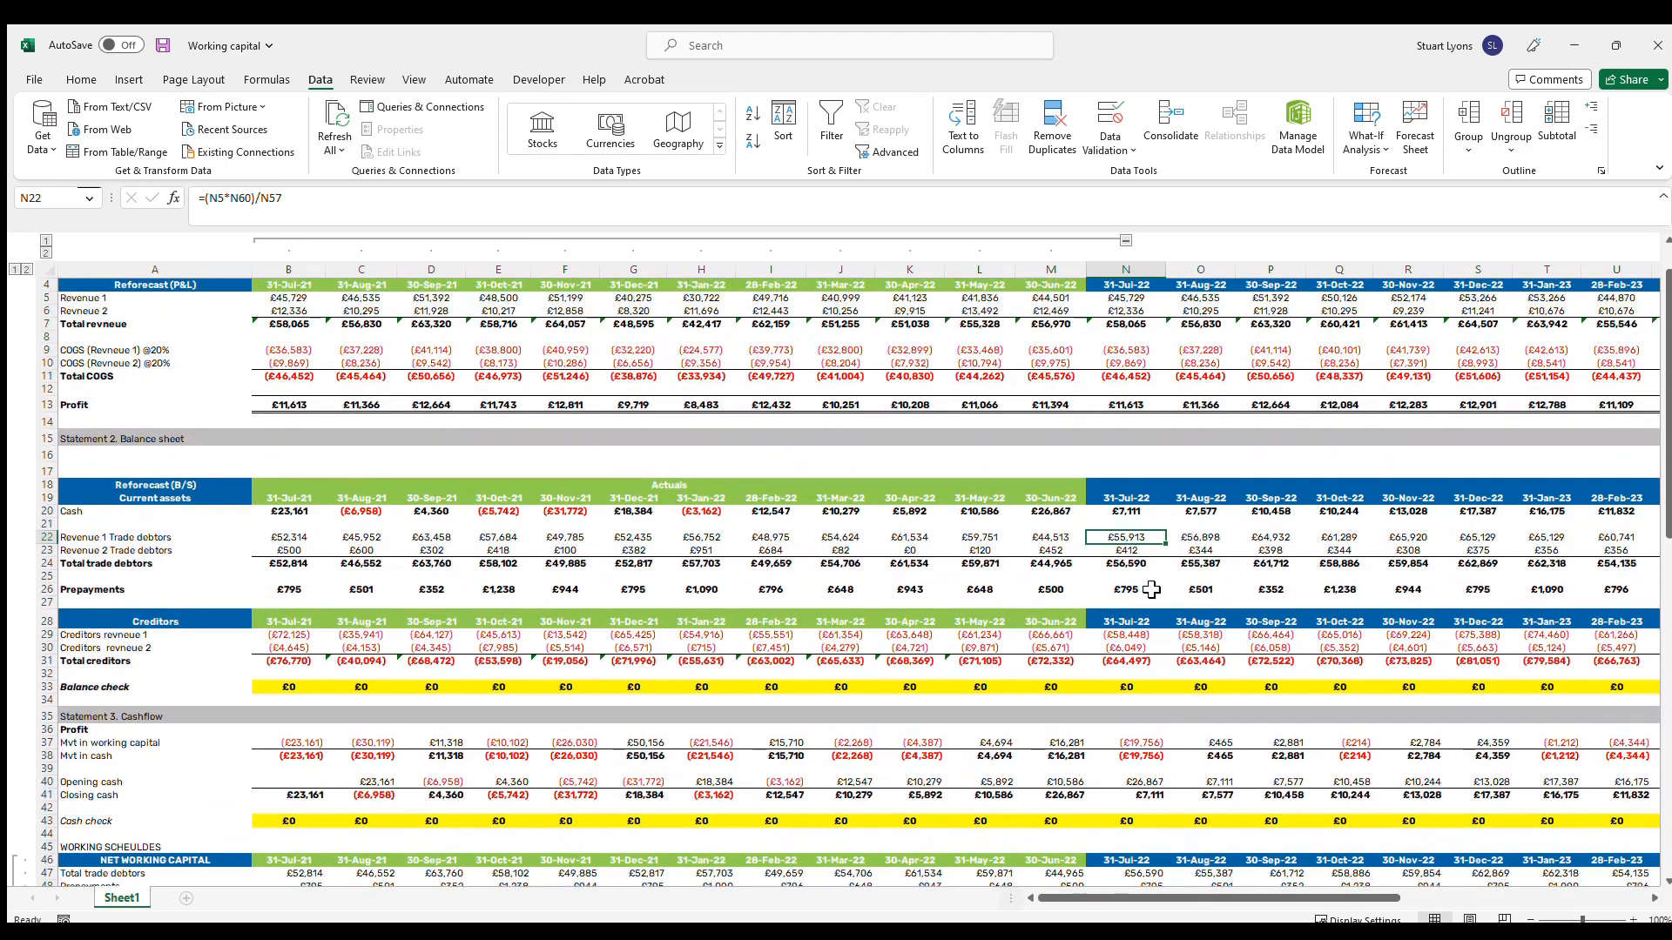
pyautogui.doubleClick(1148, 538)
pyautogui.press('Escape')
pyautogui.doubleClick(1146, 551)
pyautogui.press('Escape')
# Examine the Revenue 1 creditors forecast formula in N29 and trace its COGS, creditor days and days-in-month references
pyautogui.doubleClick(1139, 634)
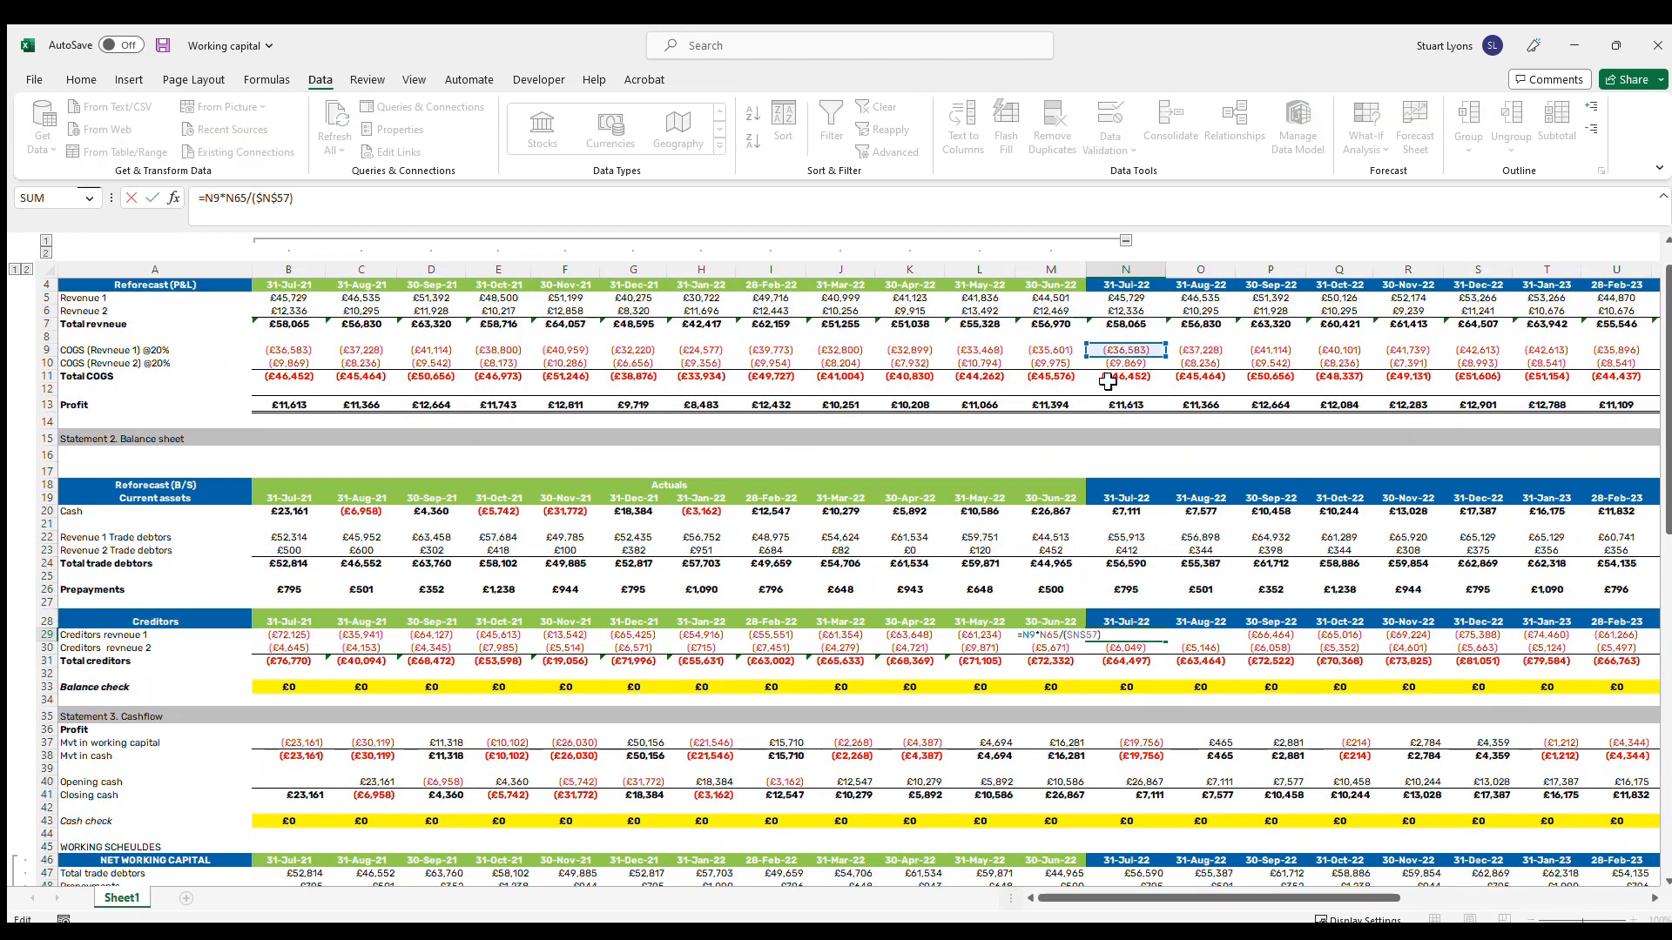
pyautogui.click(509, 205)
pyautogui.scroll(-7, 1146, 576)
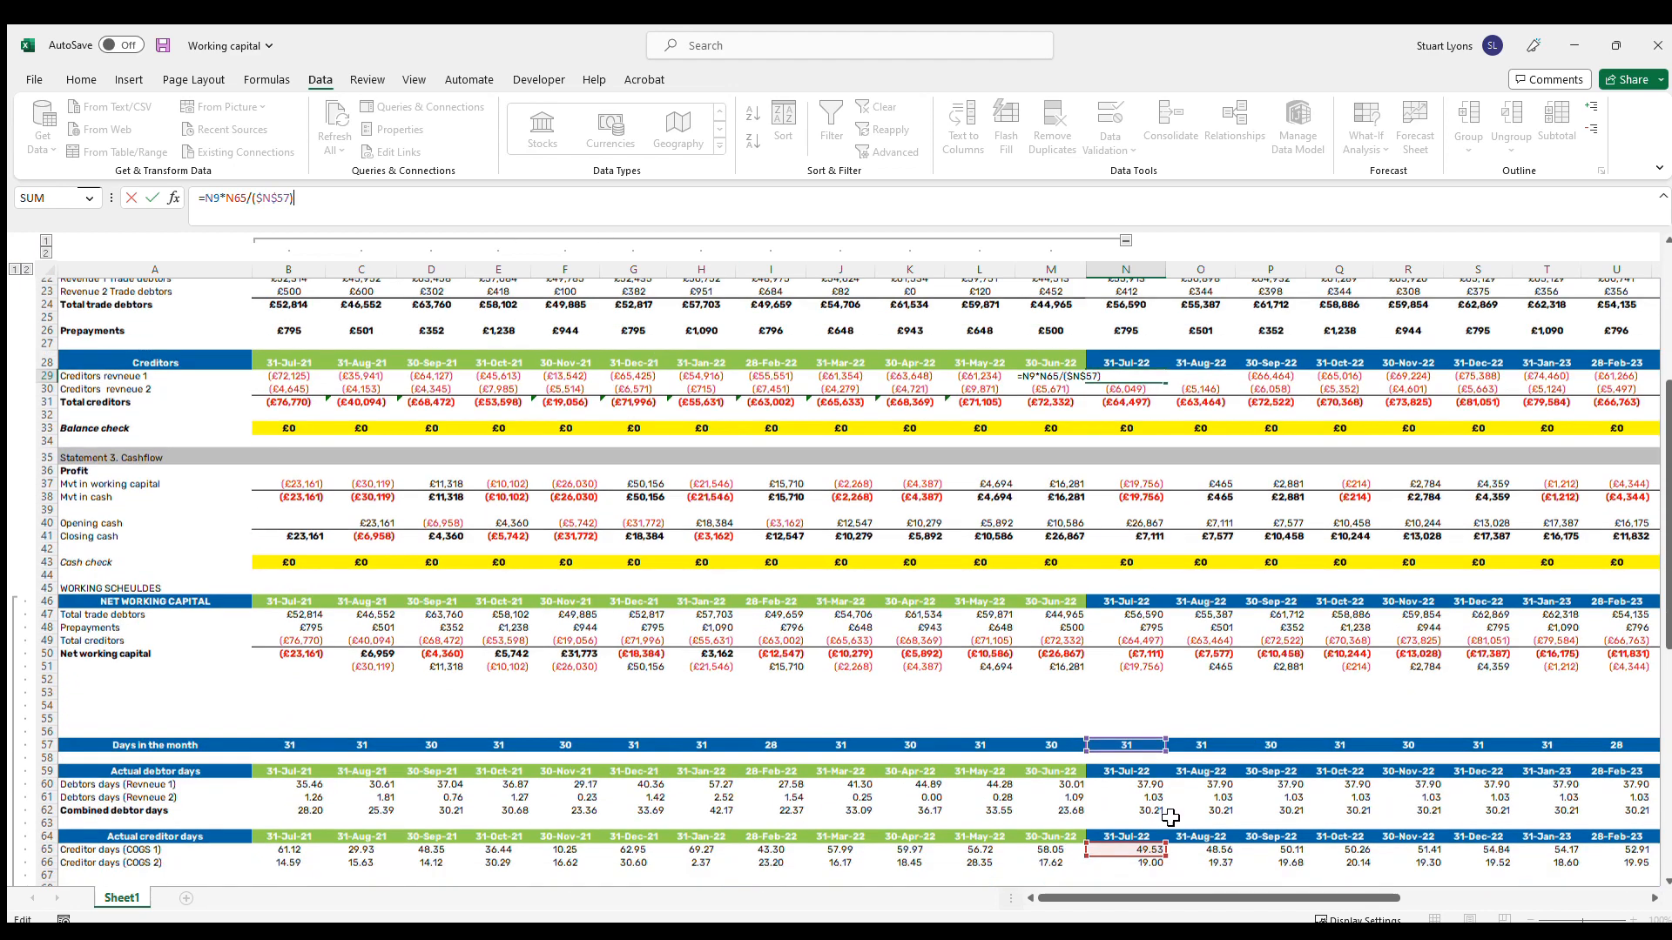
pyautogui.scroll(8, 868, 669)
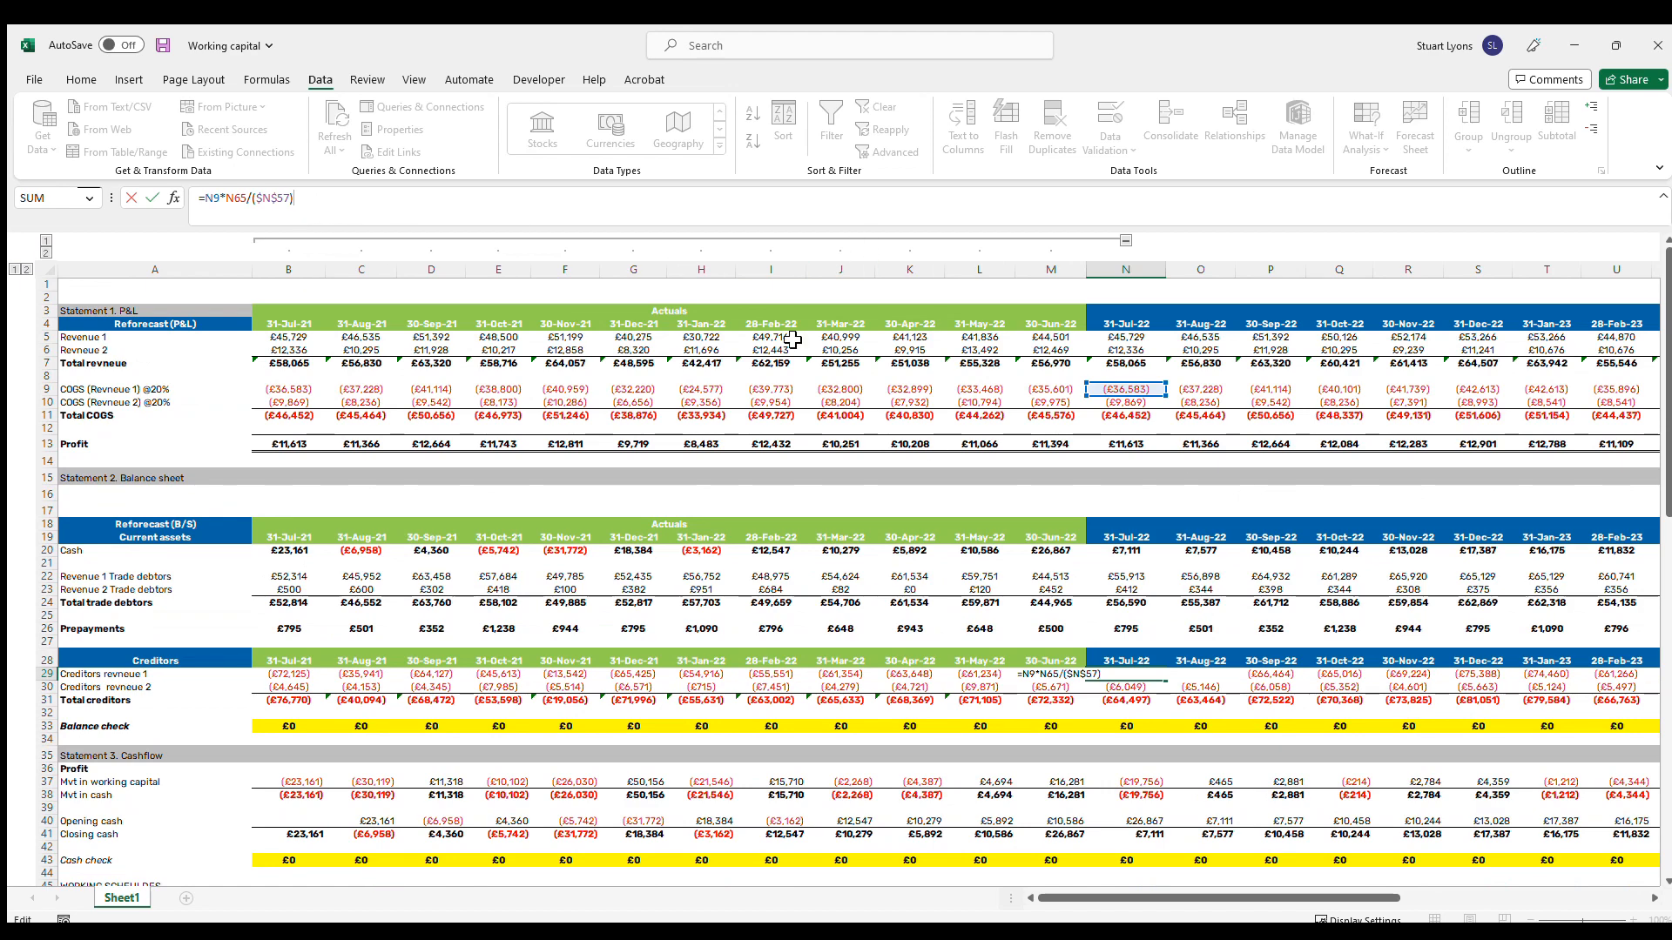
pyautogui.scroll(-7, 1160, 583)
pyautogui.scroll(7, 1164, 578)
pyautogui.hotkey('ctrl', 'Return')
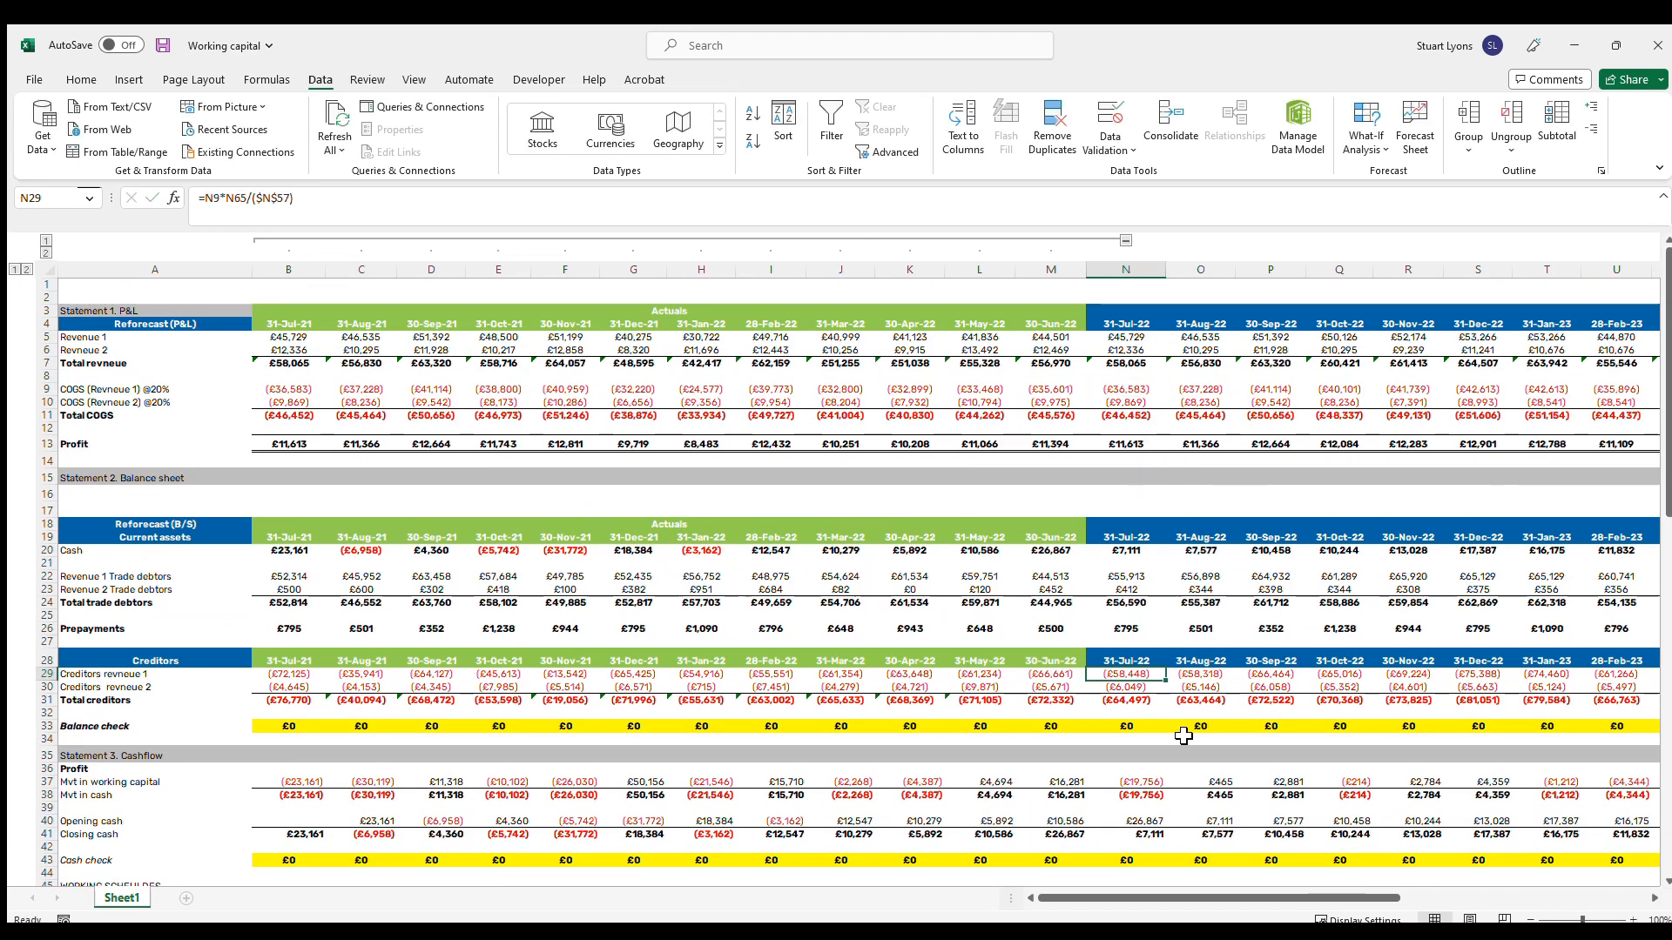
# Review the July 2022 forecast balance sheet entries for total creditors, Revenue 2 trade debtors and Revenue 1 creditors
pyautogui.click(1158, 700)
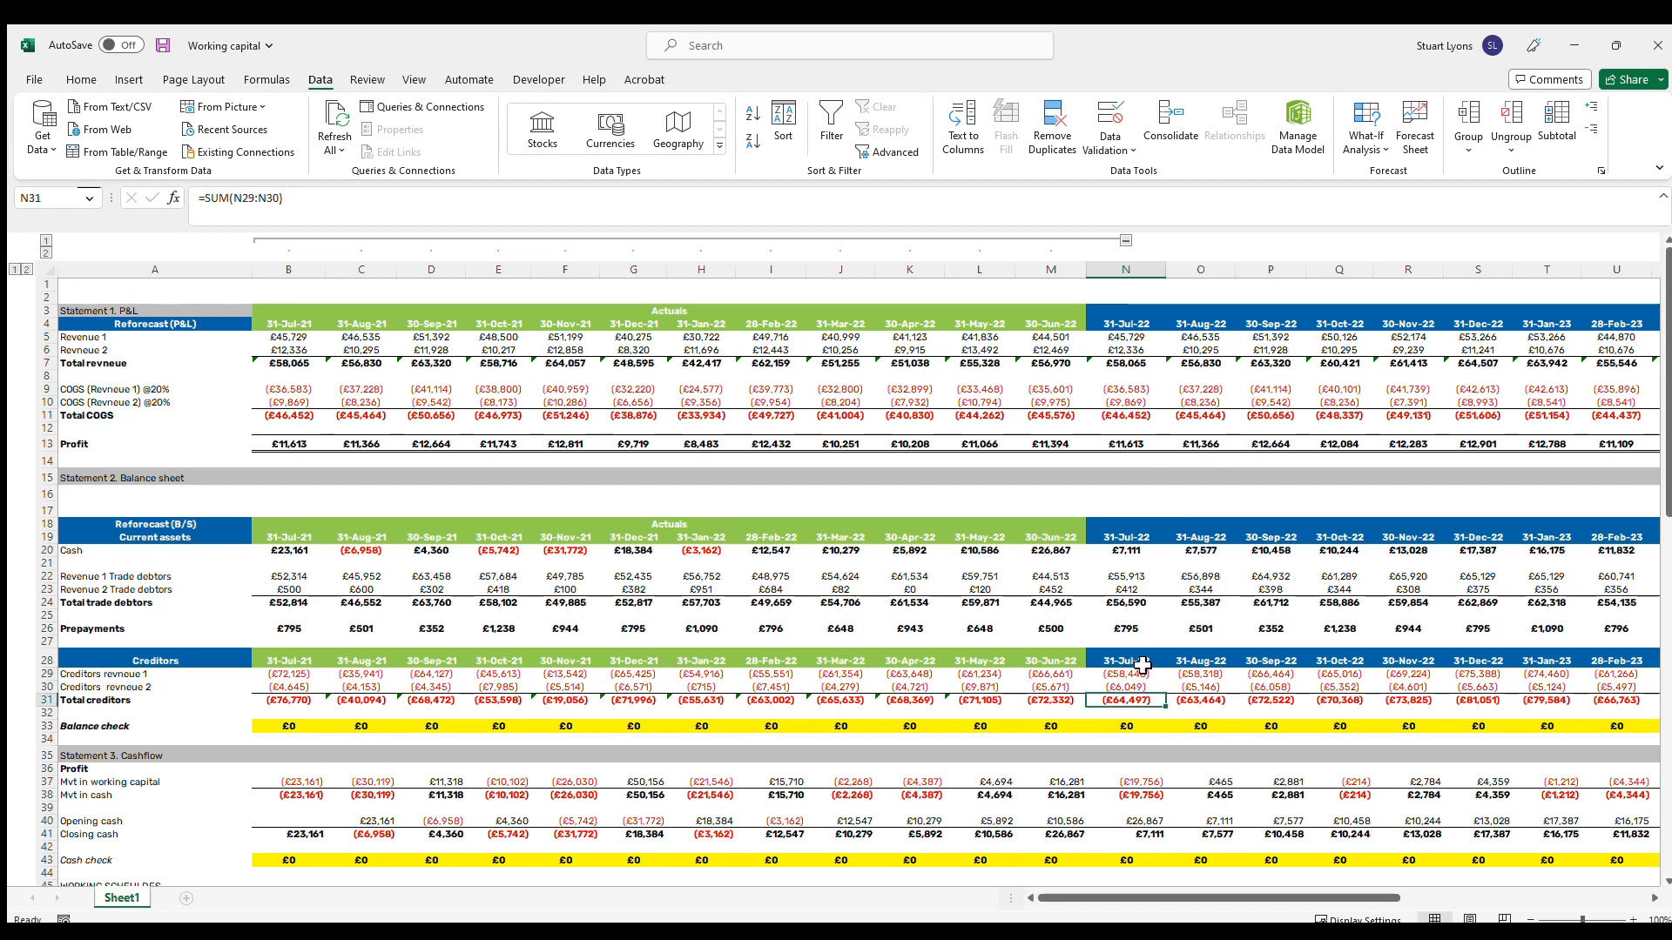
pyautogui.click(1119, 540)
pyautogui.click(1129, 589)
pyautogui.click(1148, 676)
pyautogui.click(1117, 616)
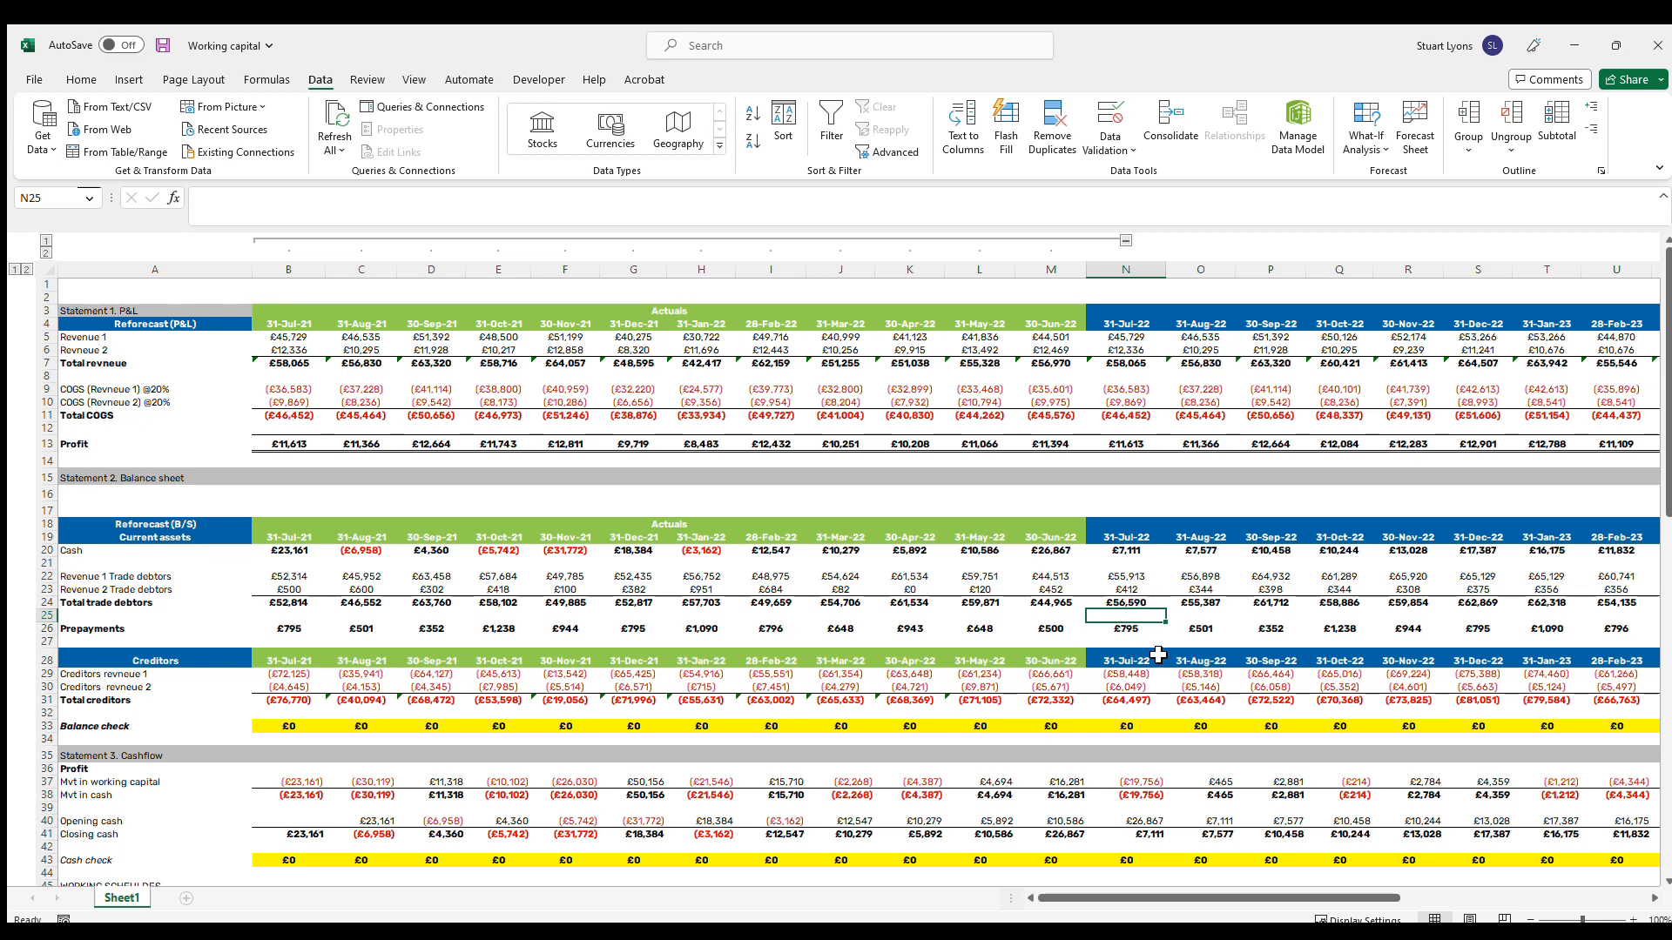
# Review the balance sheet and cashflow forecast, highlight the Prepayments row and select its July 2022 cell N26
pyautogui.scroll(-5, 1158, 655)
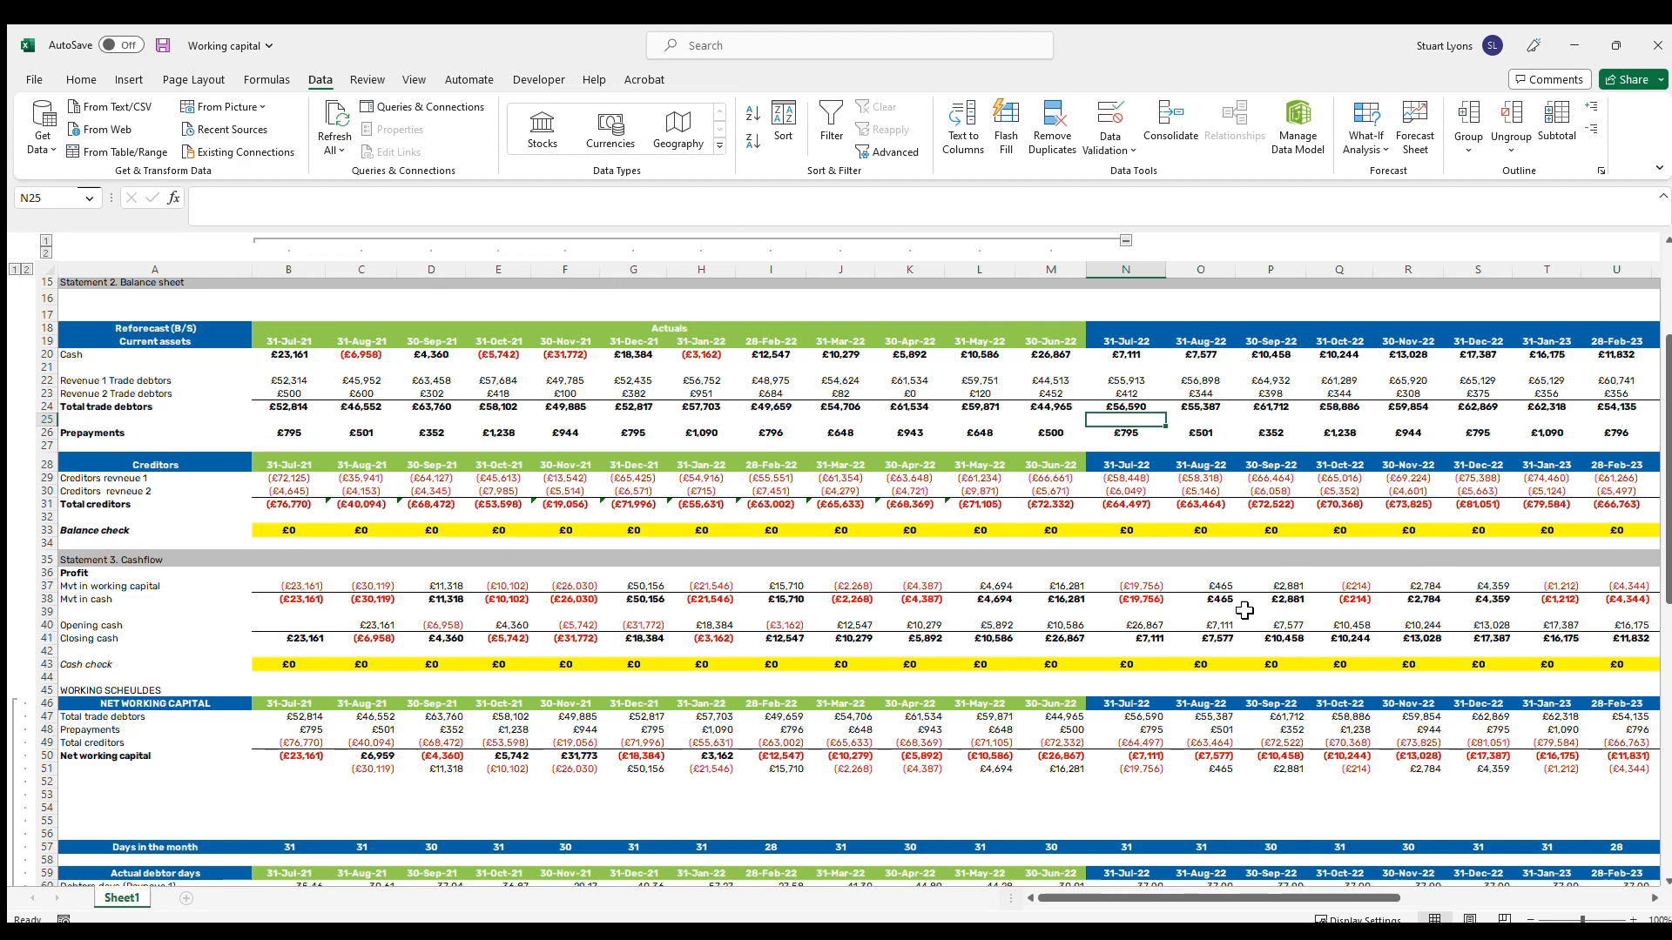
pyautogui.scroll(3, 1291, 639)
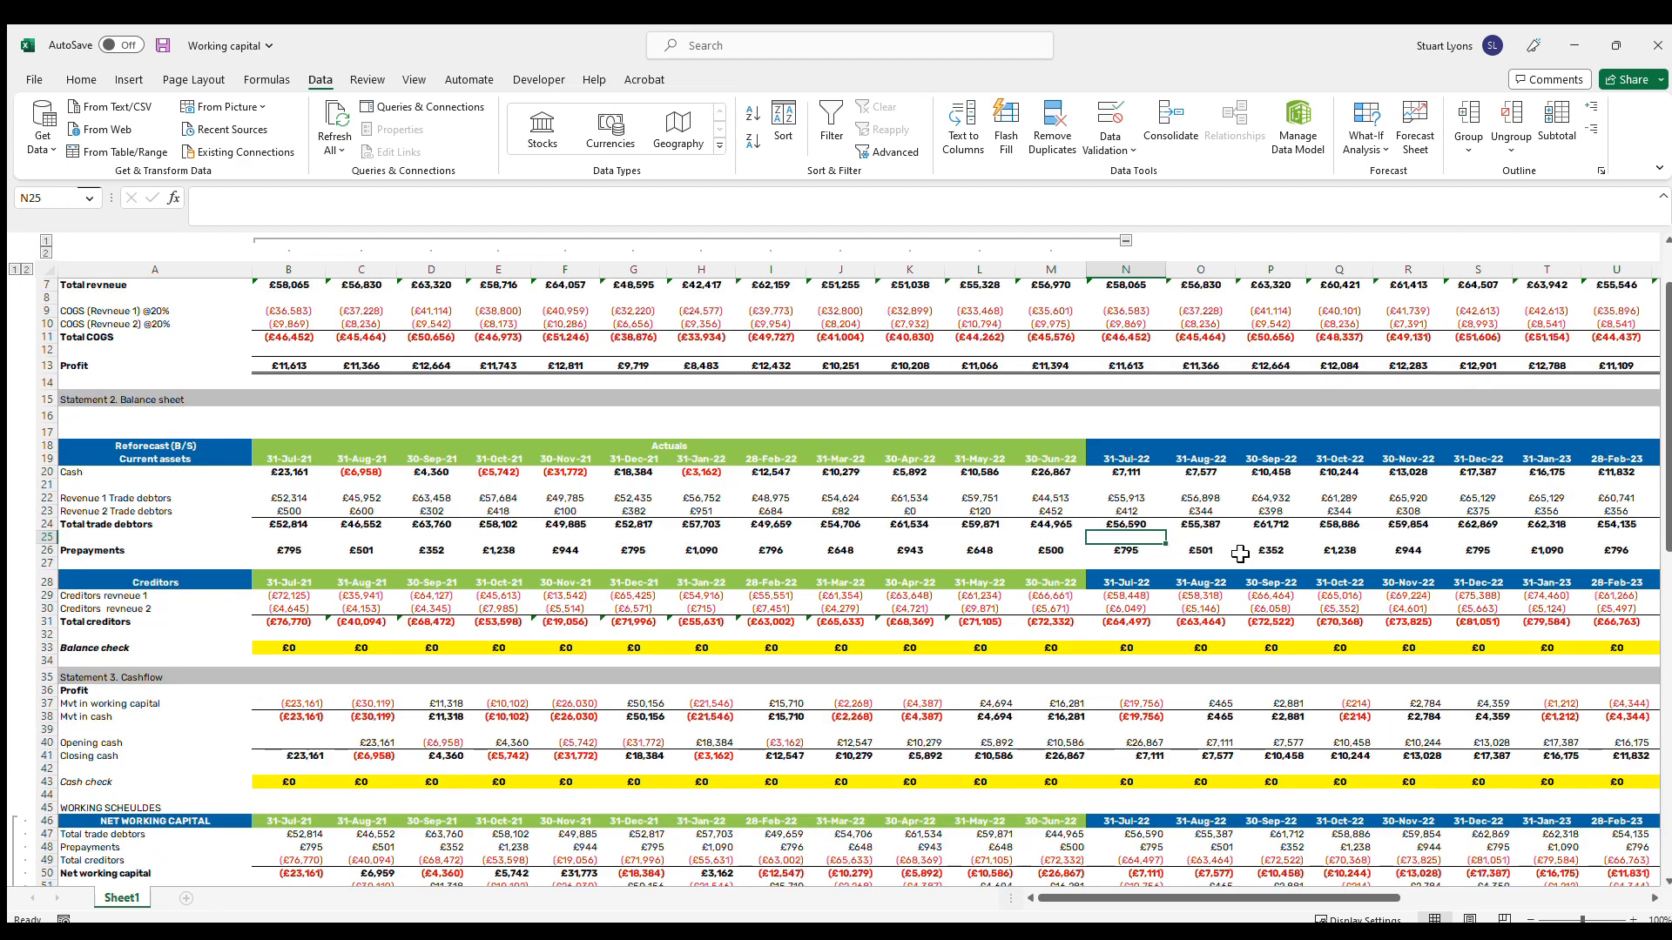
pyautogui.scroll(-2, 1241, 545)
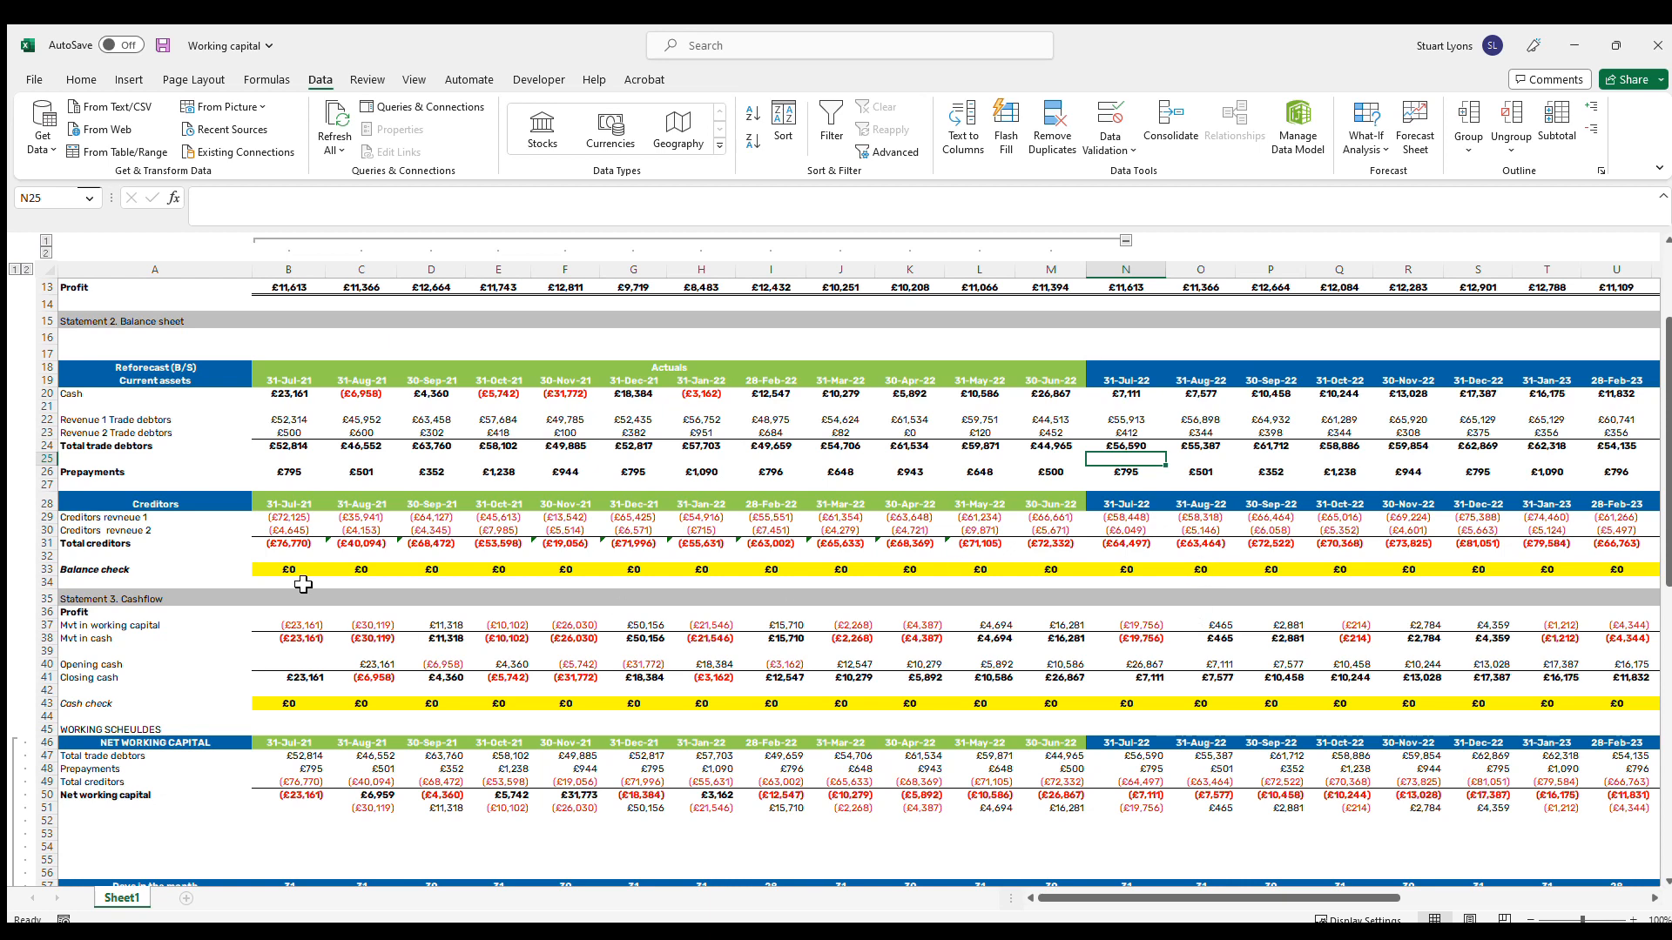
pyautogui.click(48, 472)
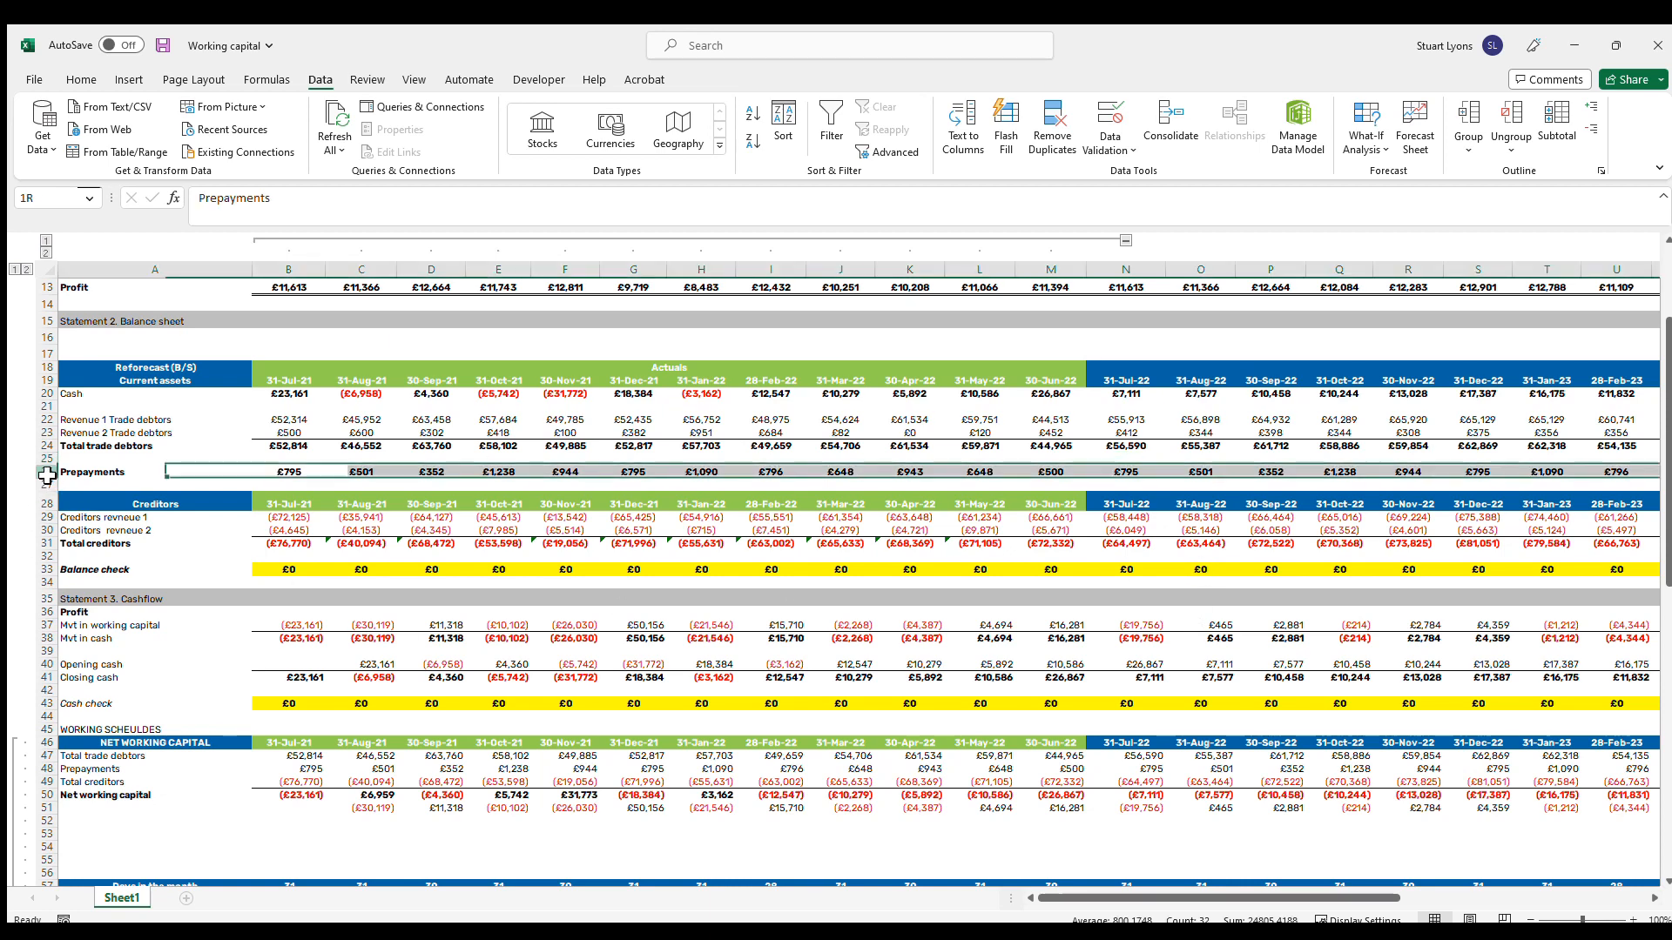
pyautogui.click(1154, 472)
# Examine the Prepayments schedule, covering its monthly balances, the expense lines from Insurance to Rates, and the opening balance in B71
pyautogui.scroll(-5, 1151, 475)
pyautogui.scroll(5, 1154, 484)
pyautogui.scroll(-11, 1154, 484)
pyautogui.moveTo(289, 601); pyautogui.dragTo(992, 642)
pyautogui.moveTo(102, 613); pyautogui.dragTo(116, 666)
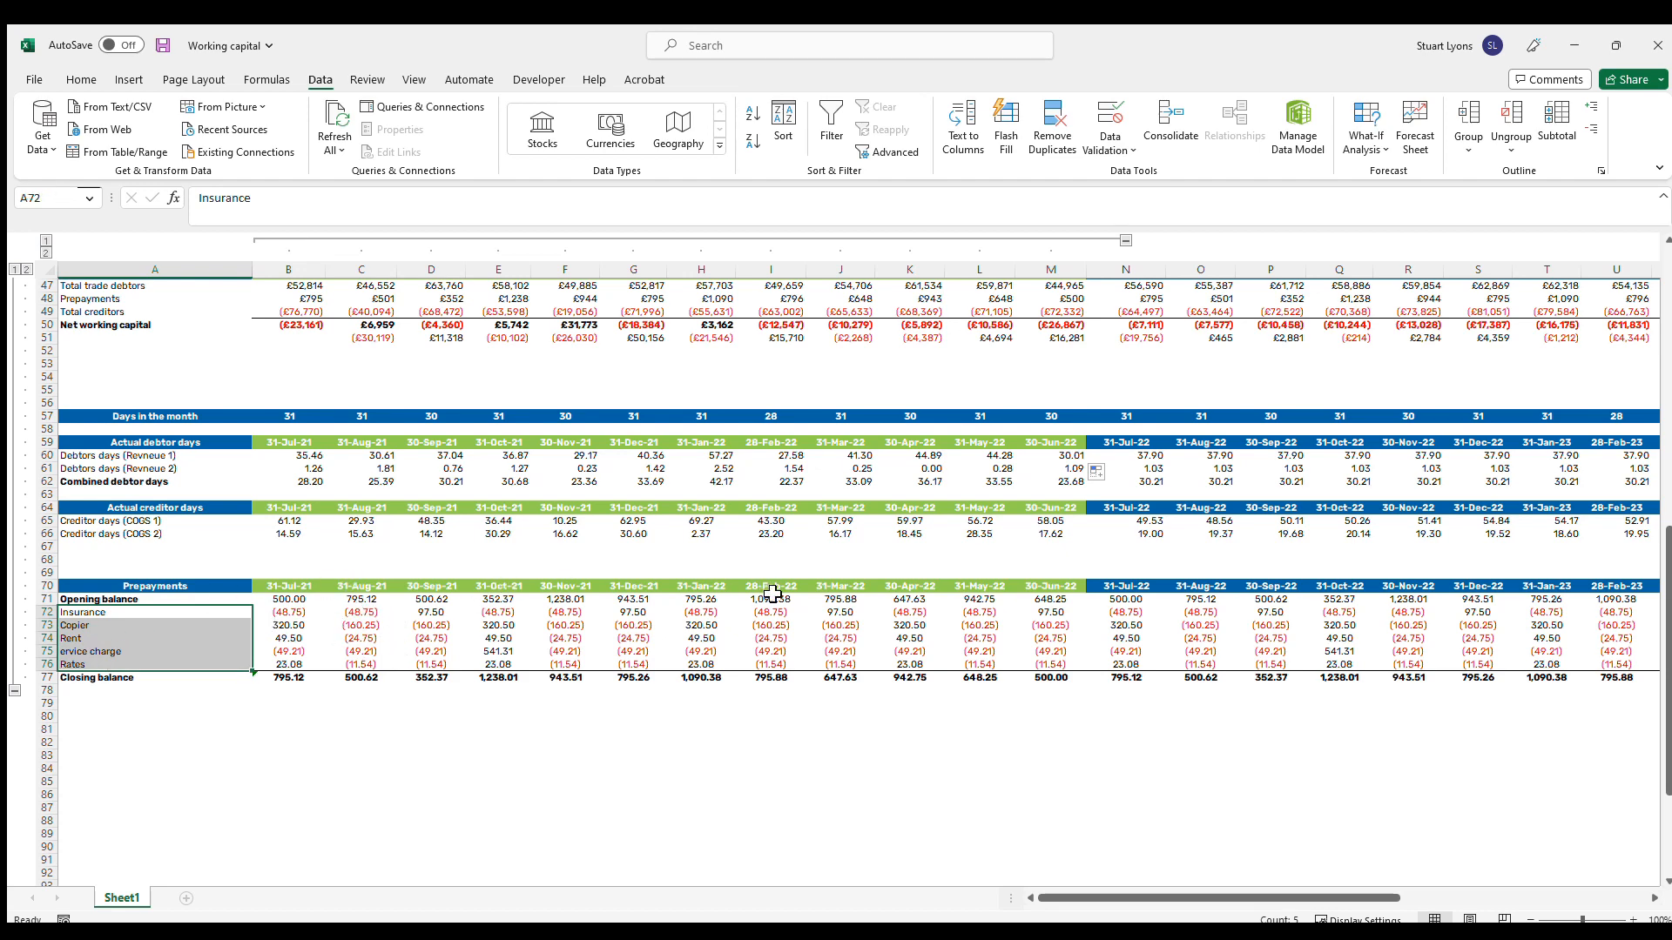
pyautogui.click(287, 599)
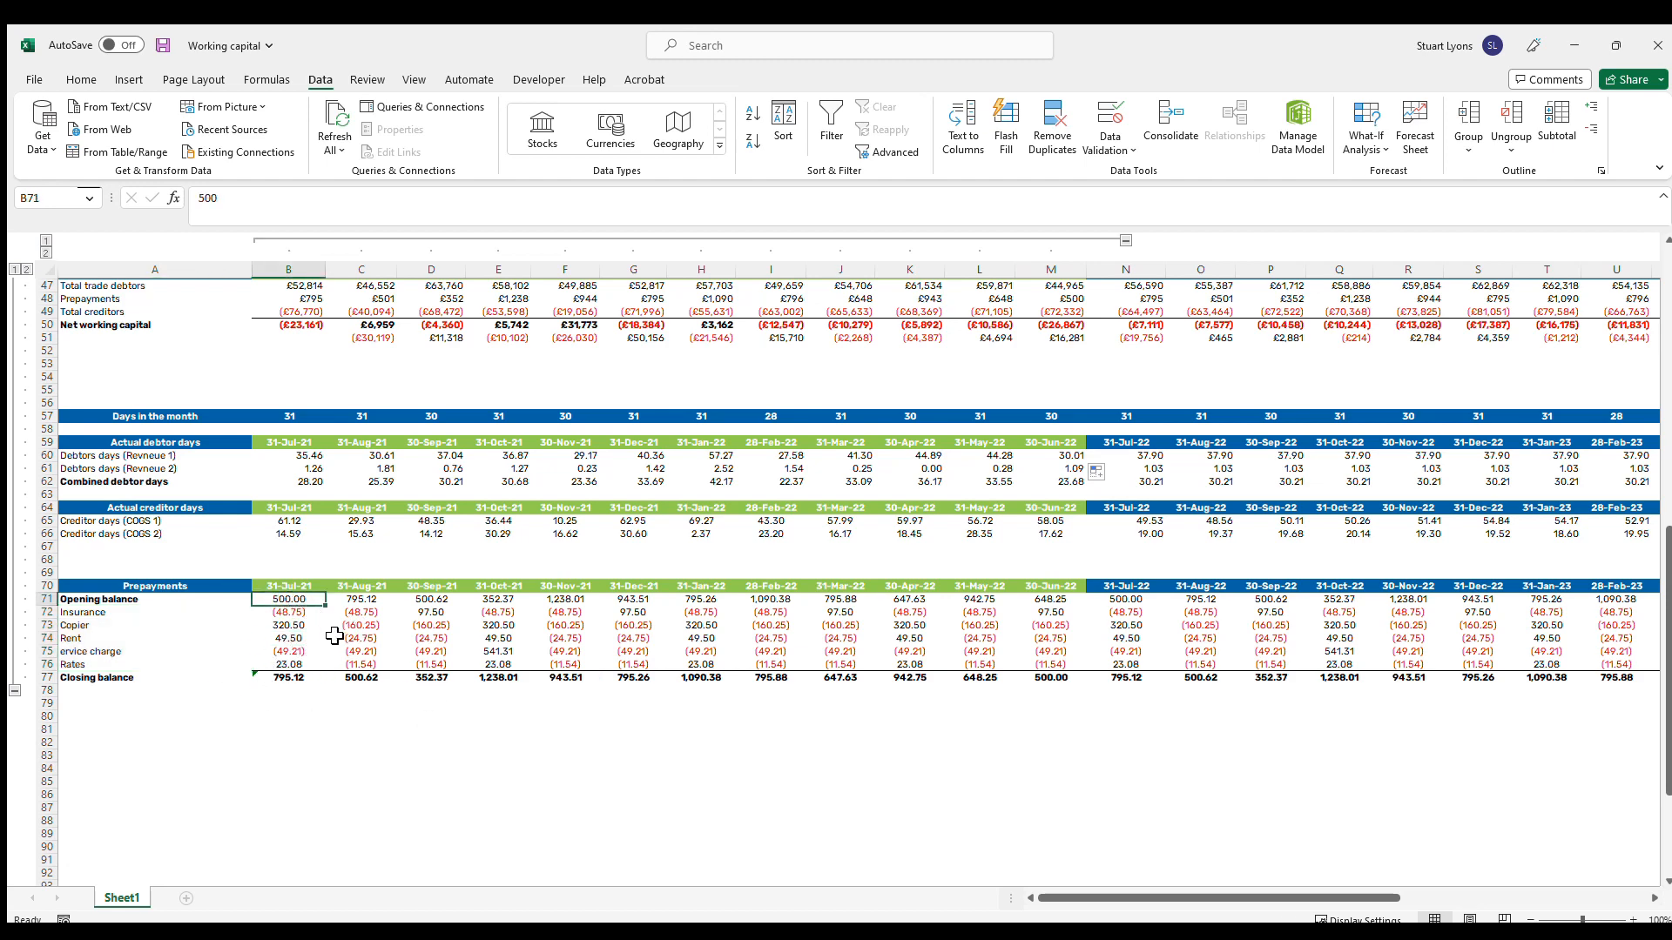
# Examine the July 2021 prepayments opening balance in B71, insurance entry in B72 and the closing balance formulas in B77 and G77
pyautogui.click(289, 681)
pyautogui.press('F2')
pyautogui.click(281, 602)
pyautogui.press('Down')
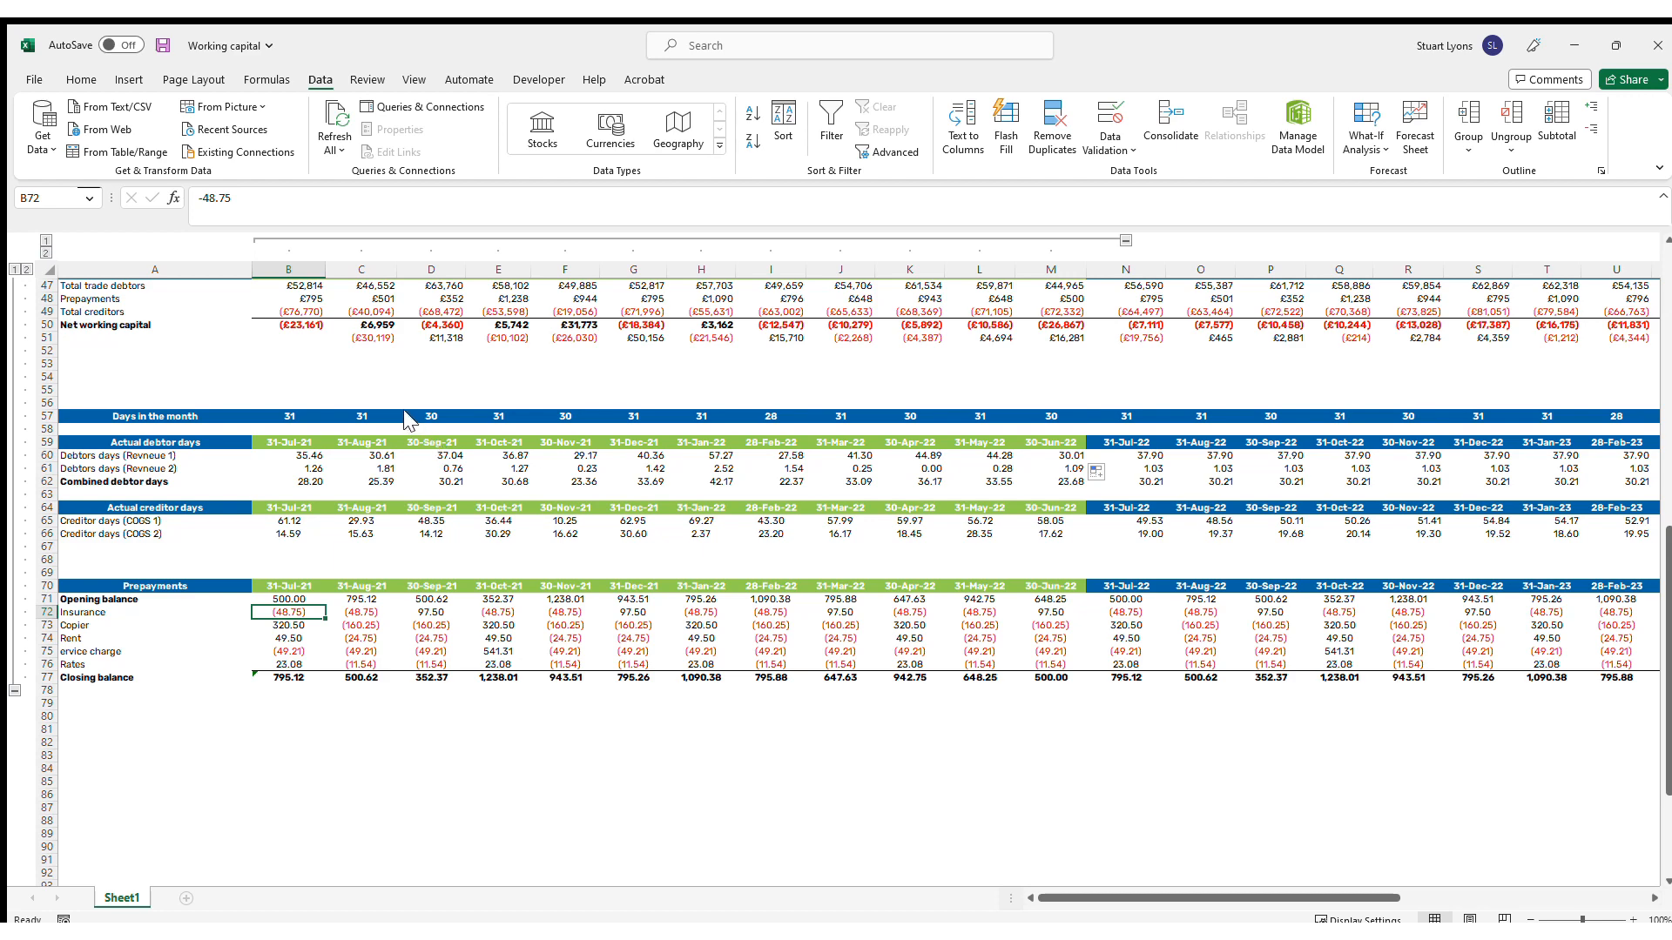
pyautogui.click(613, 677)
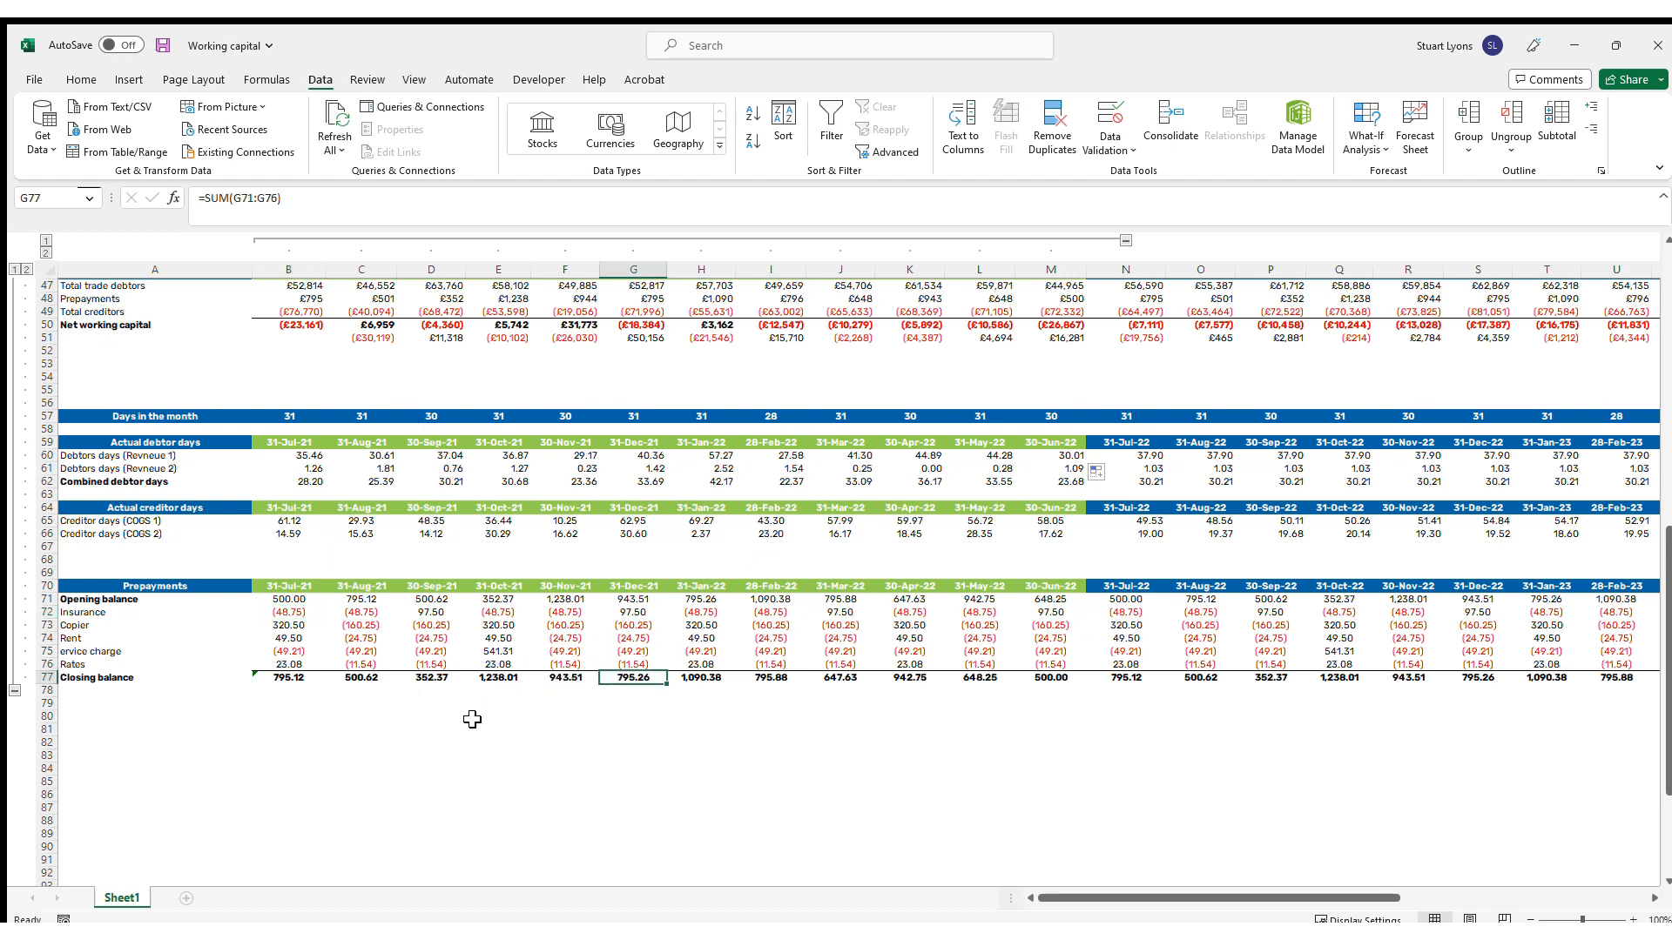
pyautogui.click(377, 702)
pyautogui.click(293, 588)
pyautogui.moveTo(308, 613); pyautogui.dragTo(309, 601)
pyautogui.doubleClick(296, 599)
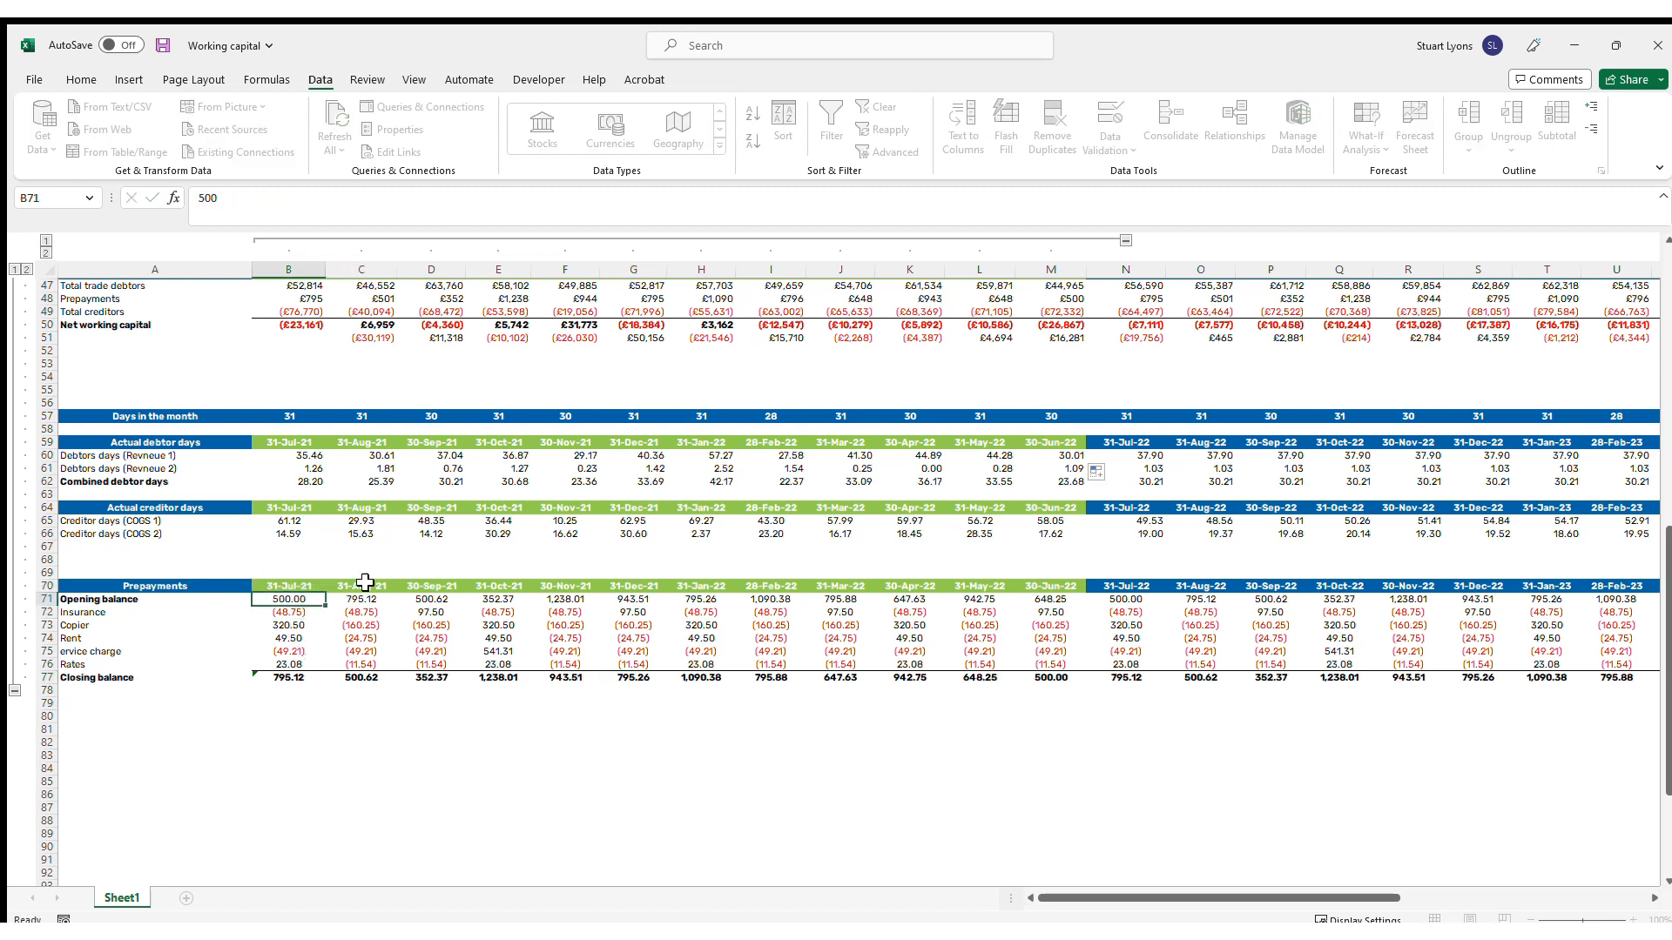
pyautogui.press('Escape')
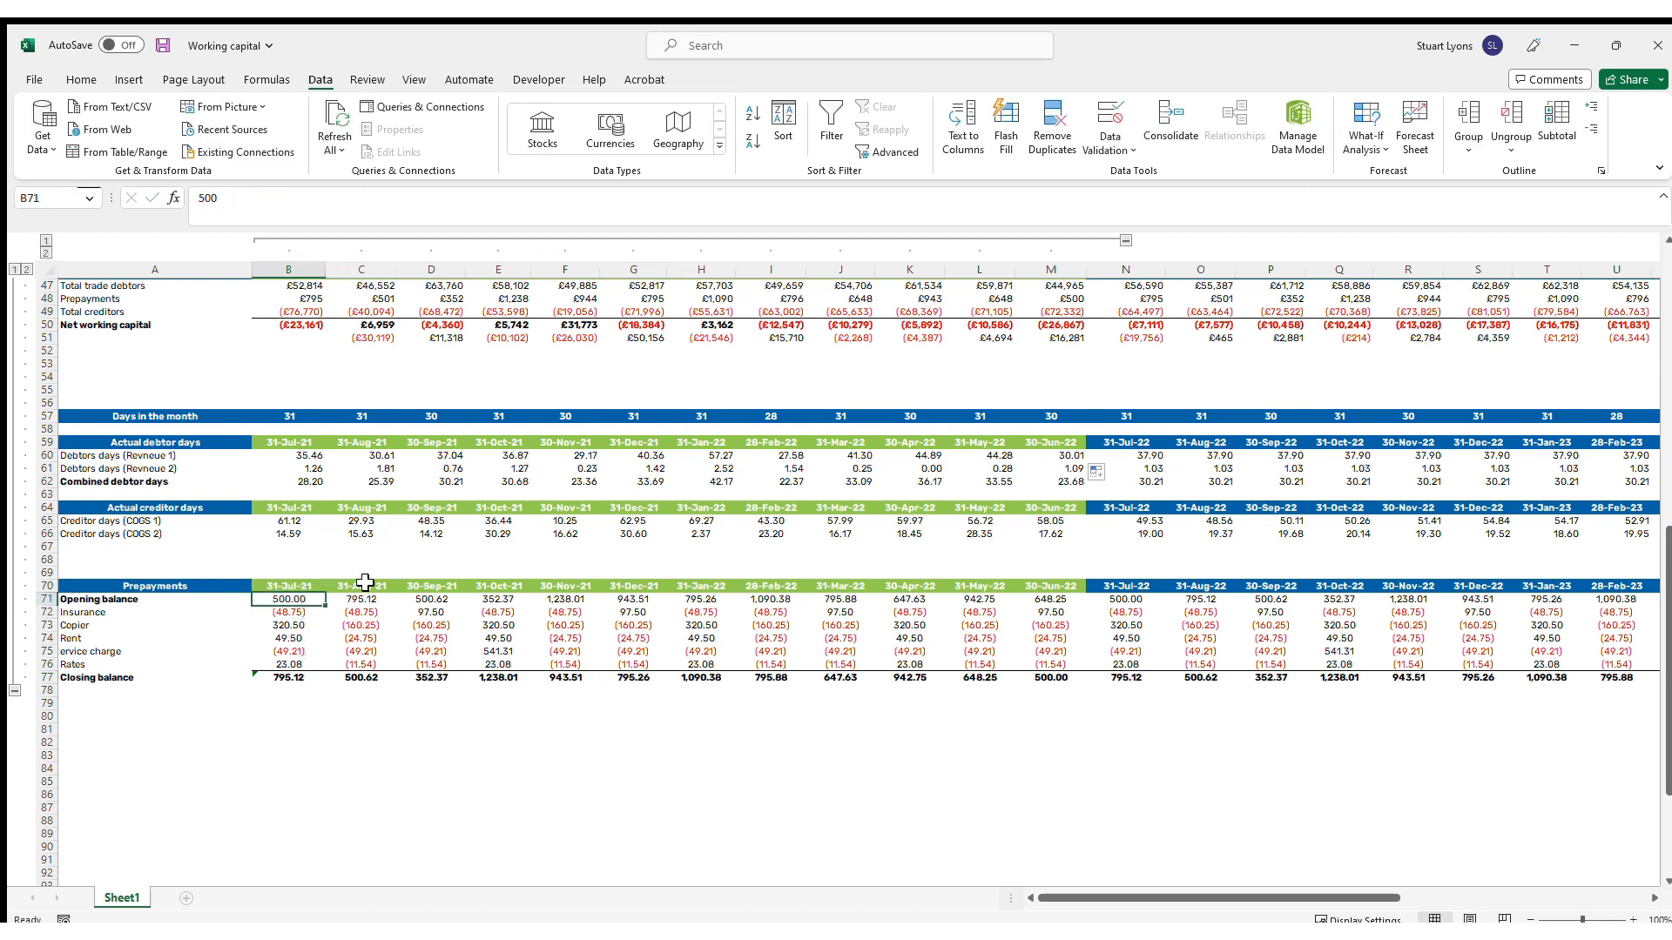
# Review the Insurance prepayment entries in row 72 month by month, starting from July 2021
pyautogui.click(309, 614)
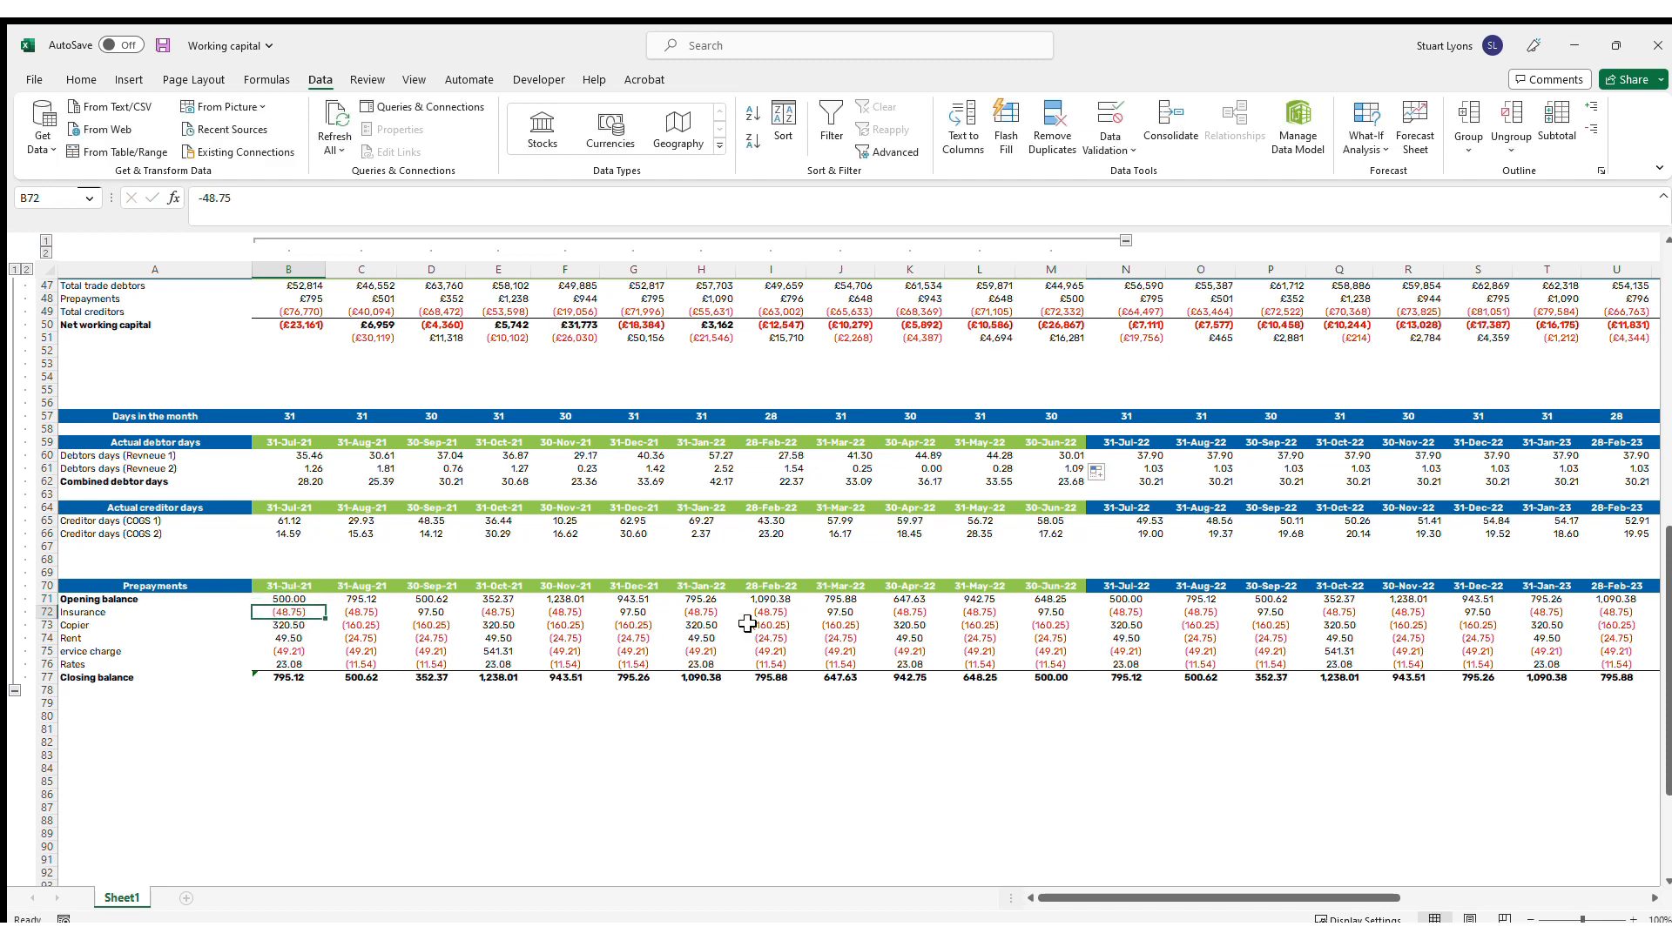
pyautogui.press('Right')
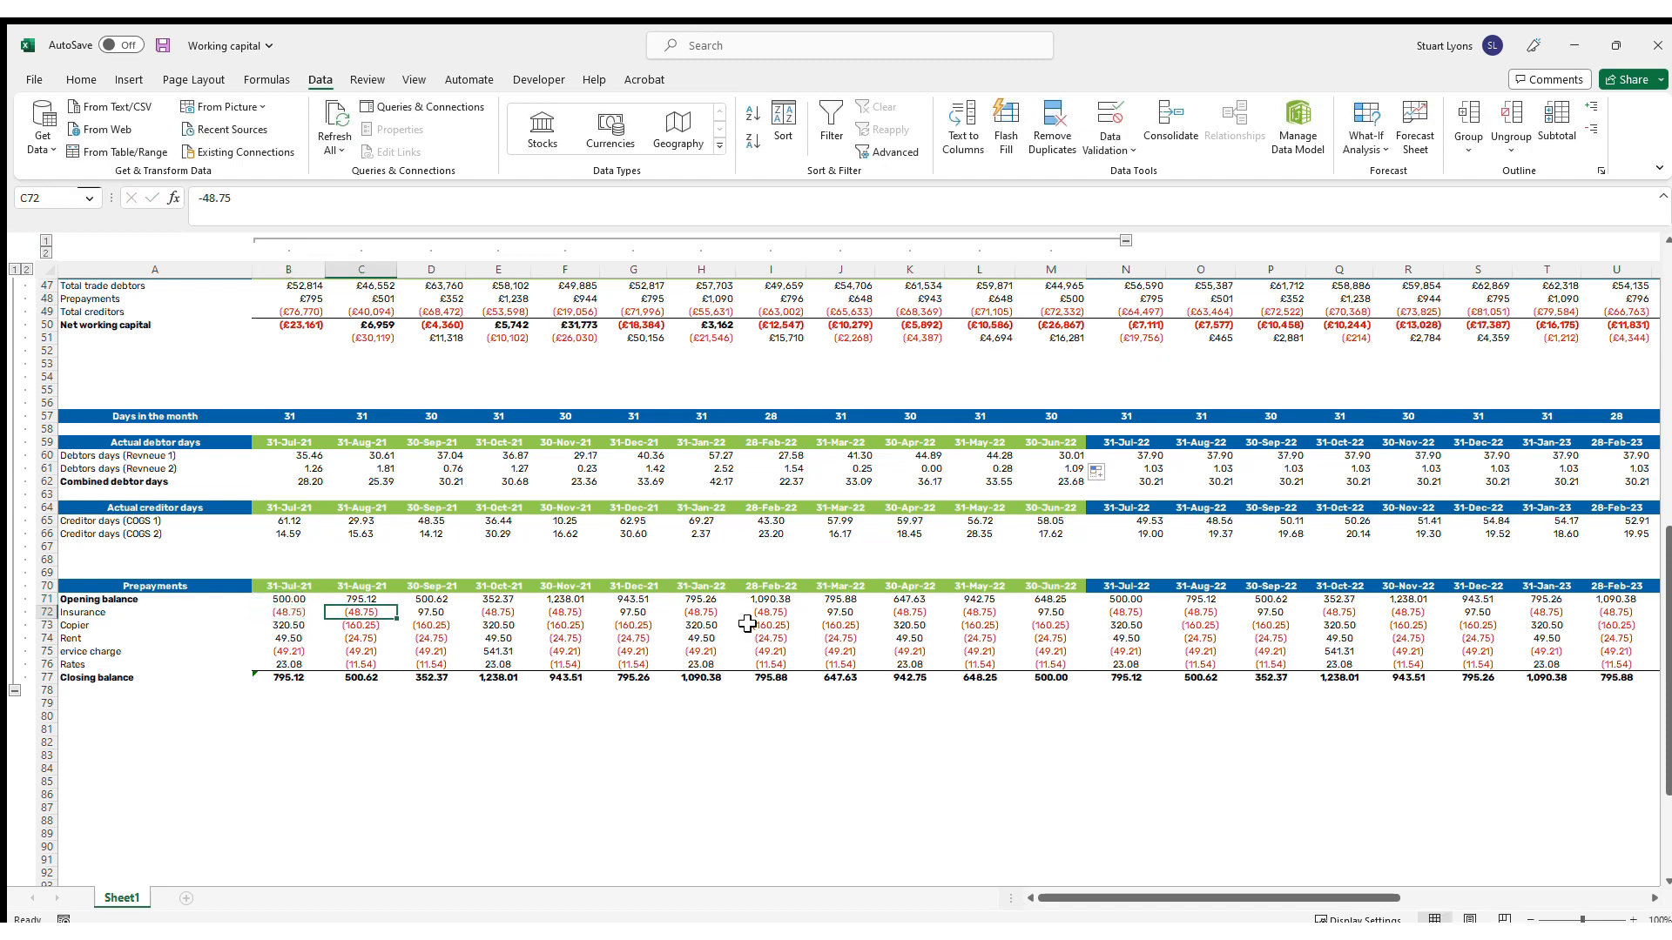
pyautogui.press('Right')
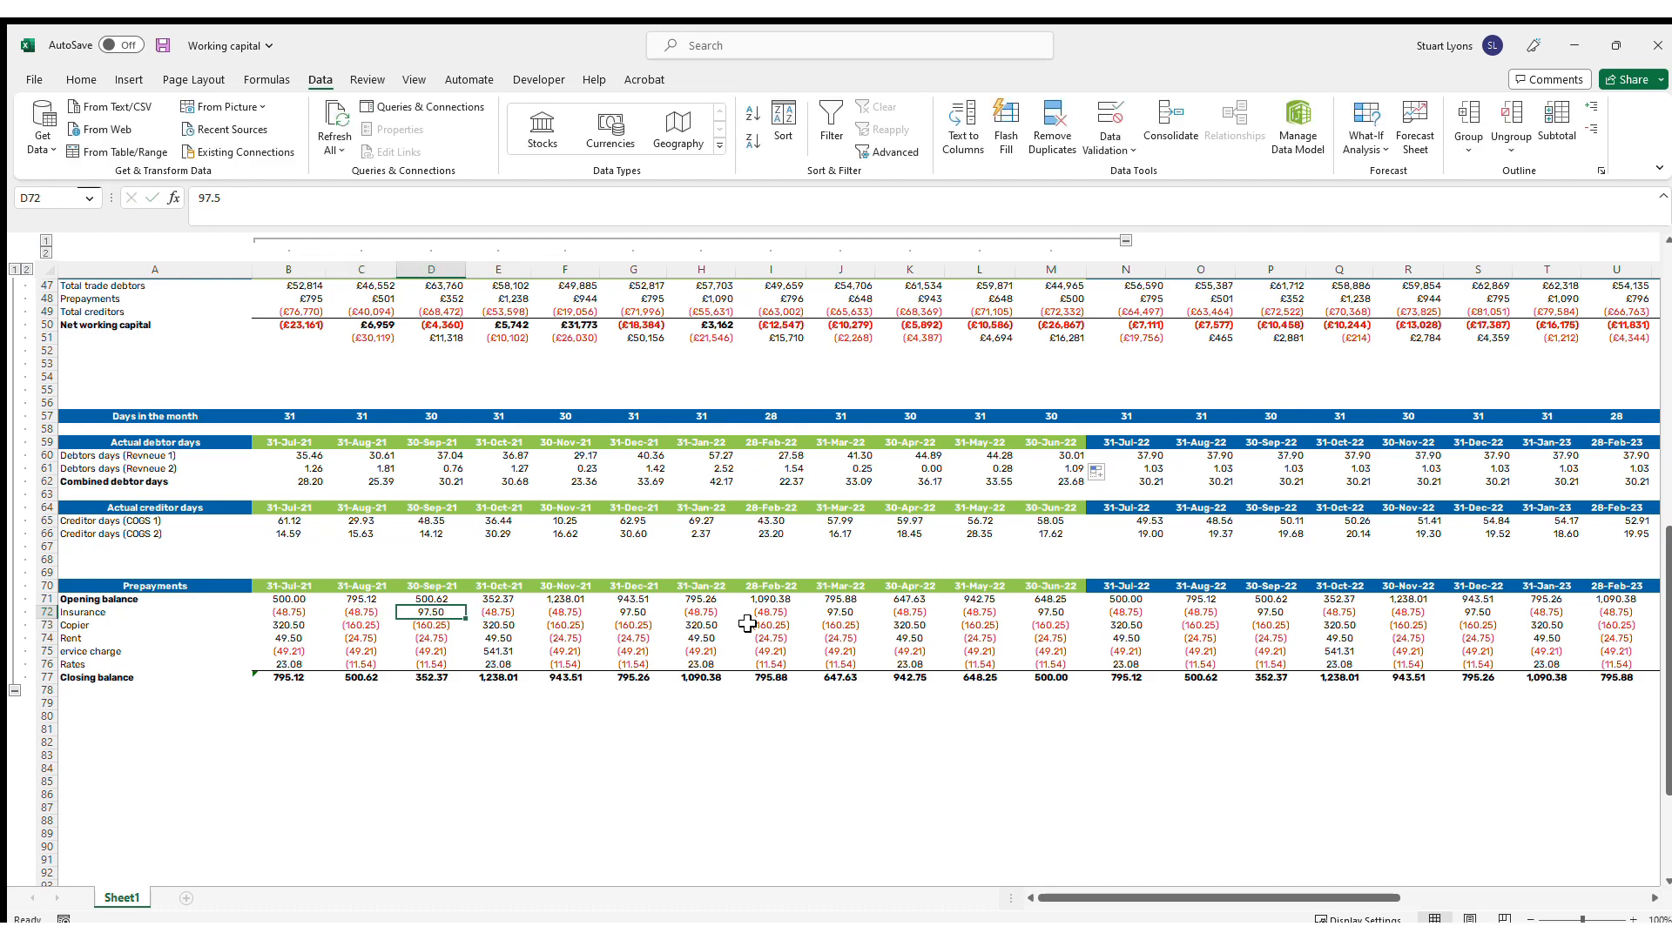
pyautogui.press('Right')
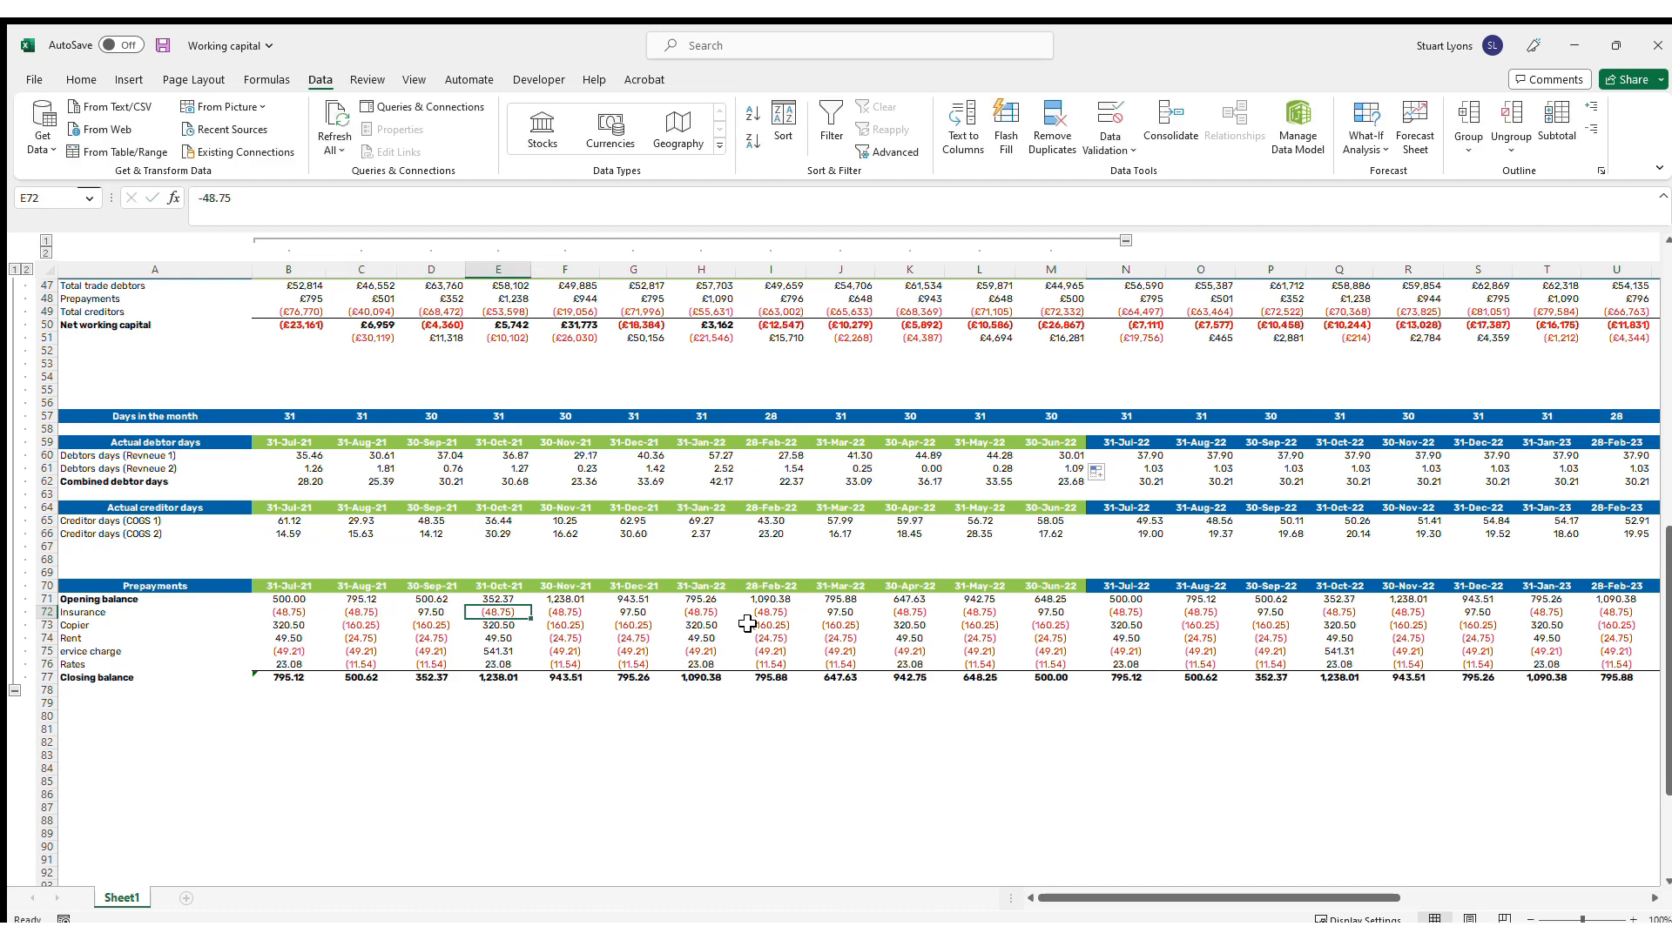
pyautogui.press('Right')
pyautogui.press('Right')
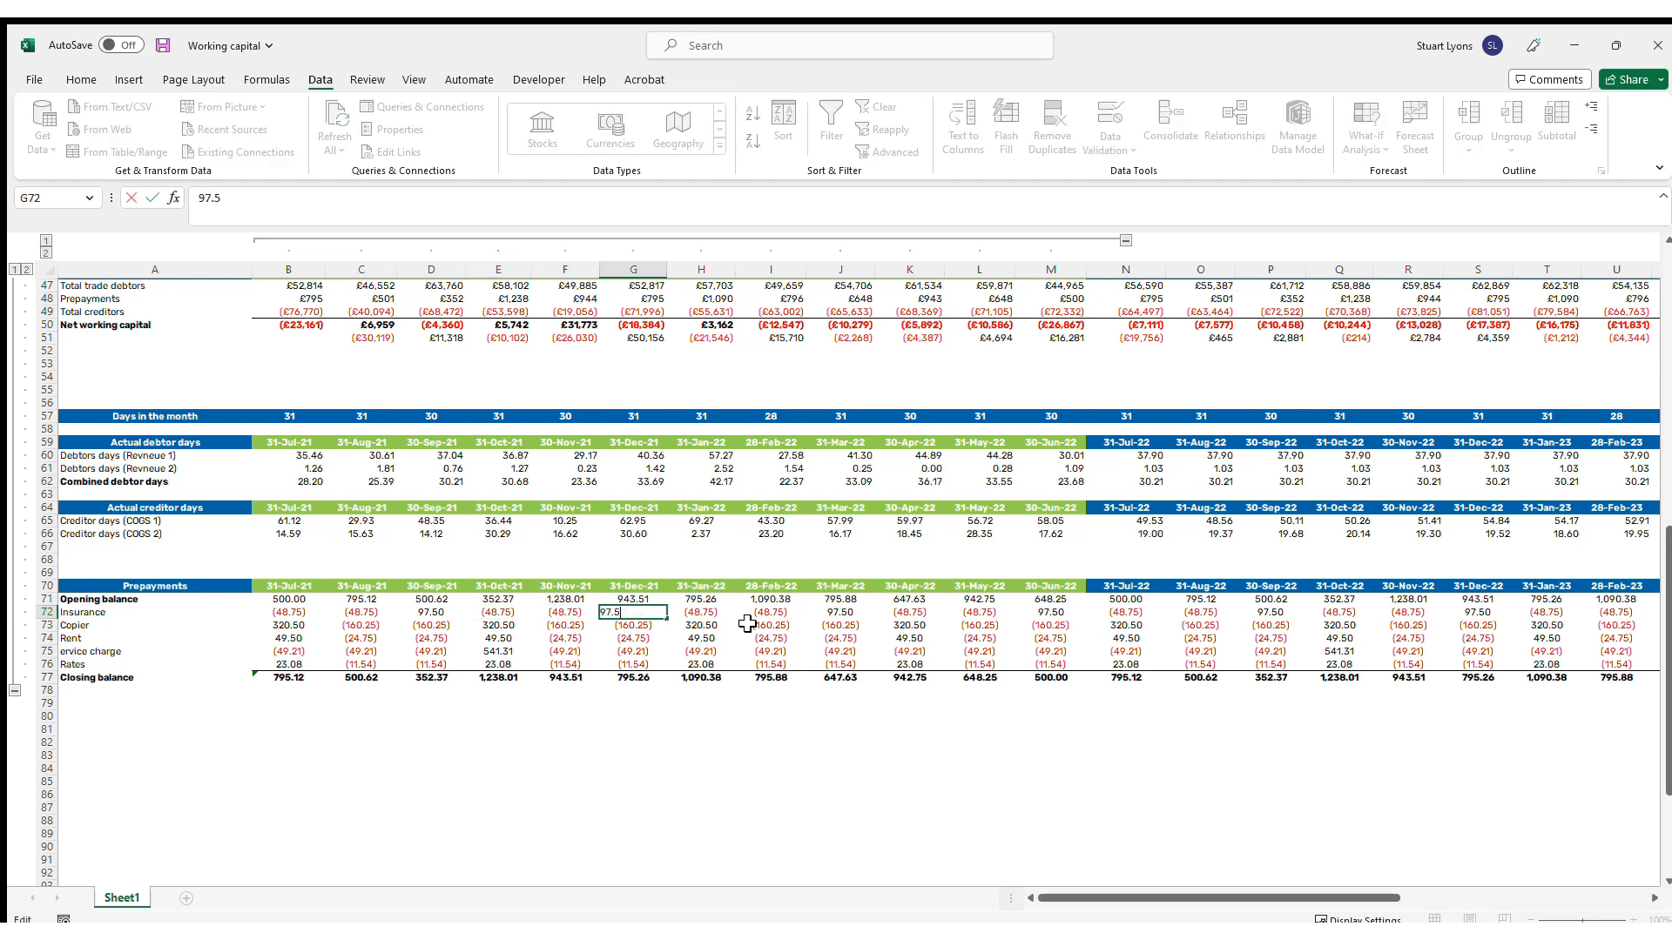
pyautogui.press('Right')
pyautogui.press('Right')
pyautogui.press('Right')
pyautogui.press('Right')
pyautogui.press('Left')
pyautogui.press('Right')
pyautogui.press('Right')
pyautogui.press('Right')
pyautogui.press('Right')
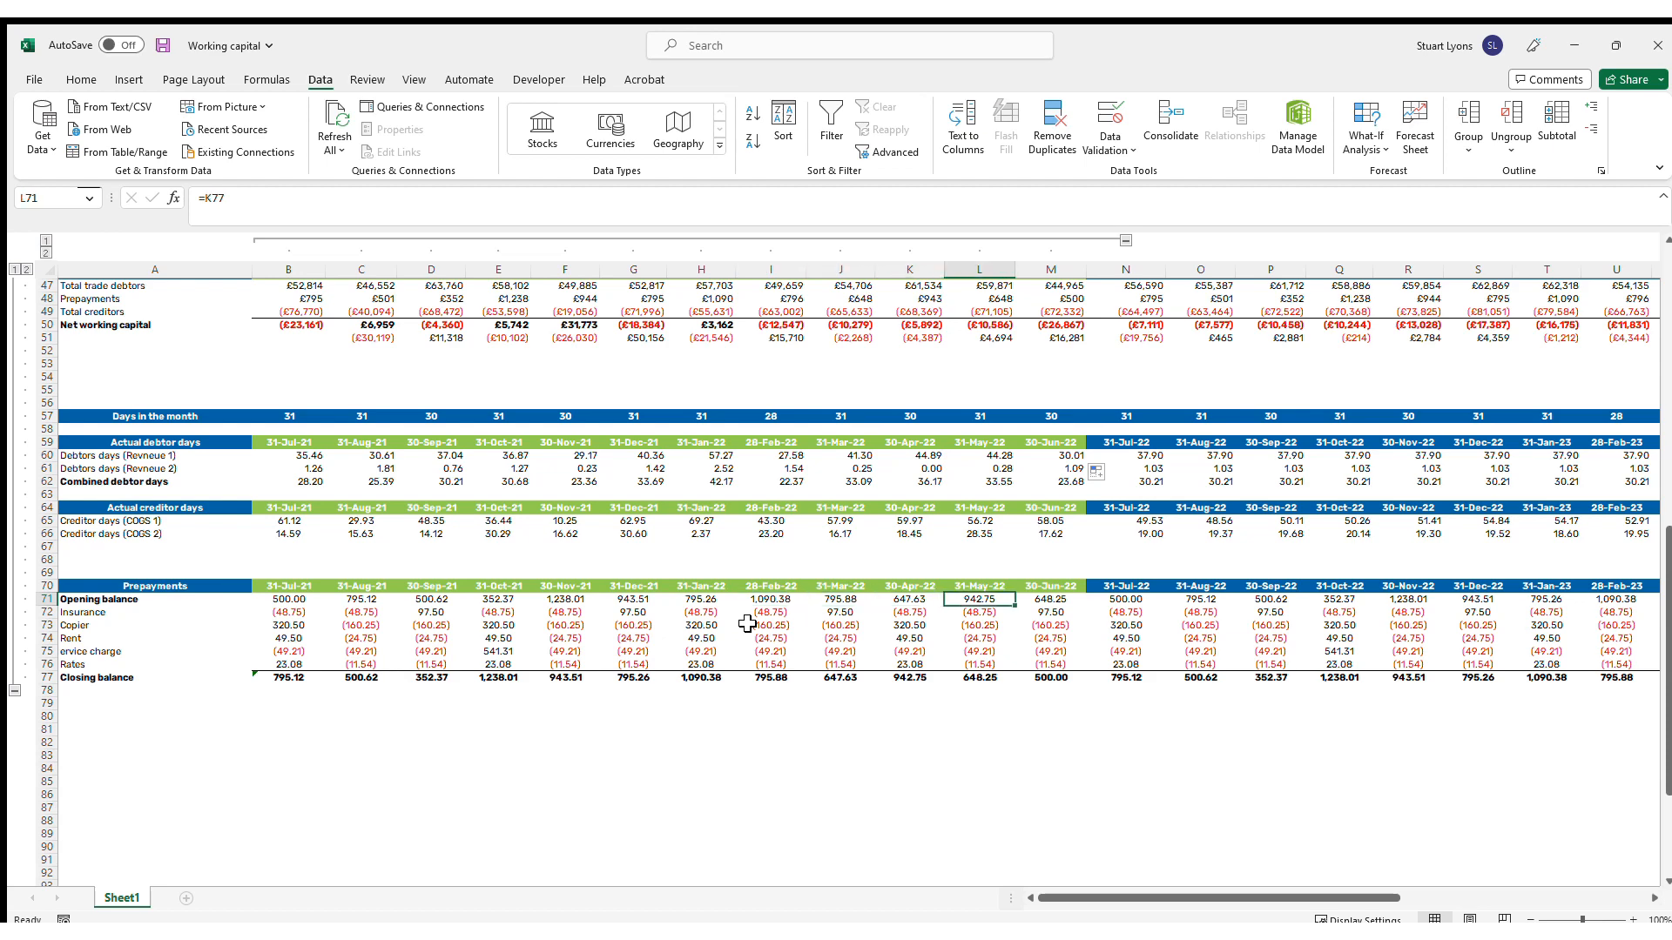
# Examine the May and June 2022 prepayment entries down the expense lines, including the June Copier and Insurance amounts
pyautogui.press('Down')
pyautogui.press('Down')
pyautogui.press('Down')
pyautogui.press('Down')
pyautogui.press('Down')
pyautogui.press('Up')
pyautogui.press('Up')
pyautogui.press('Up')
pyautogui.press('Up')
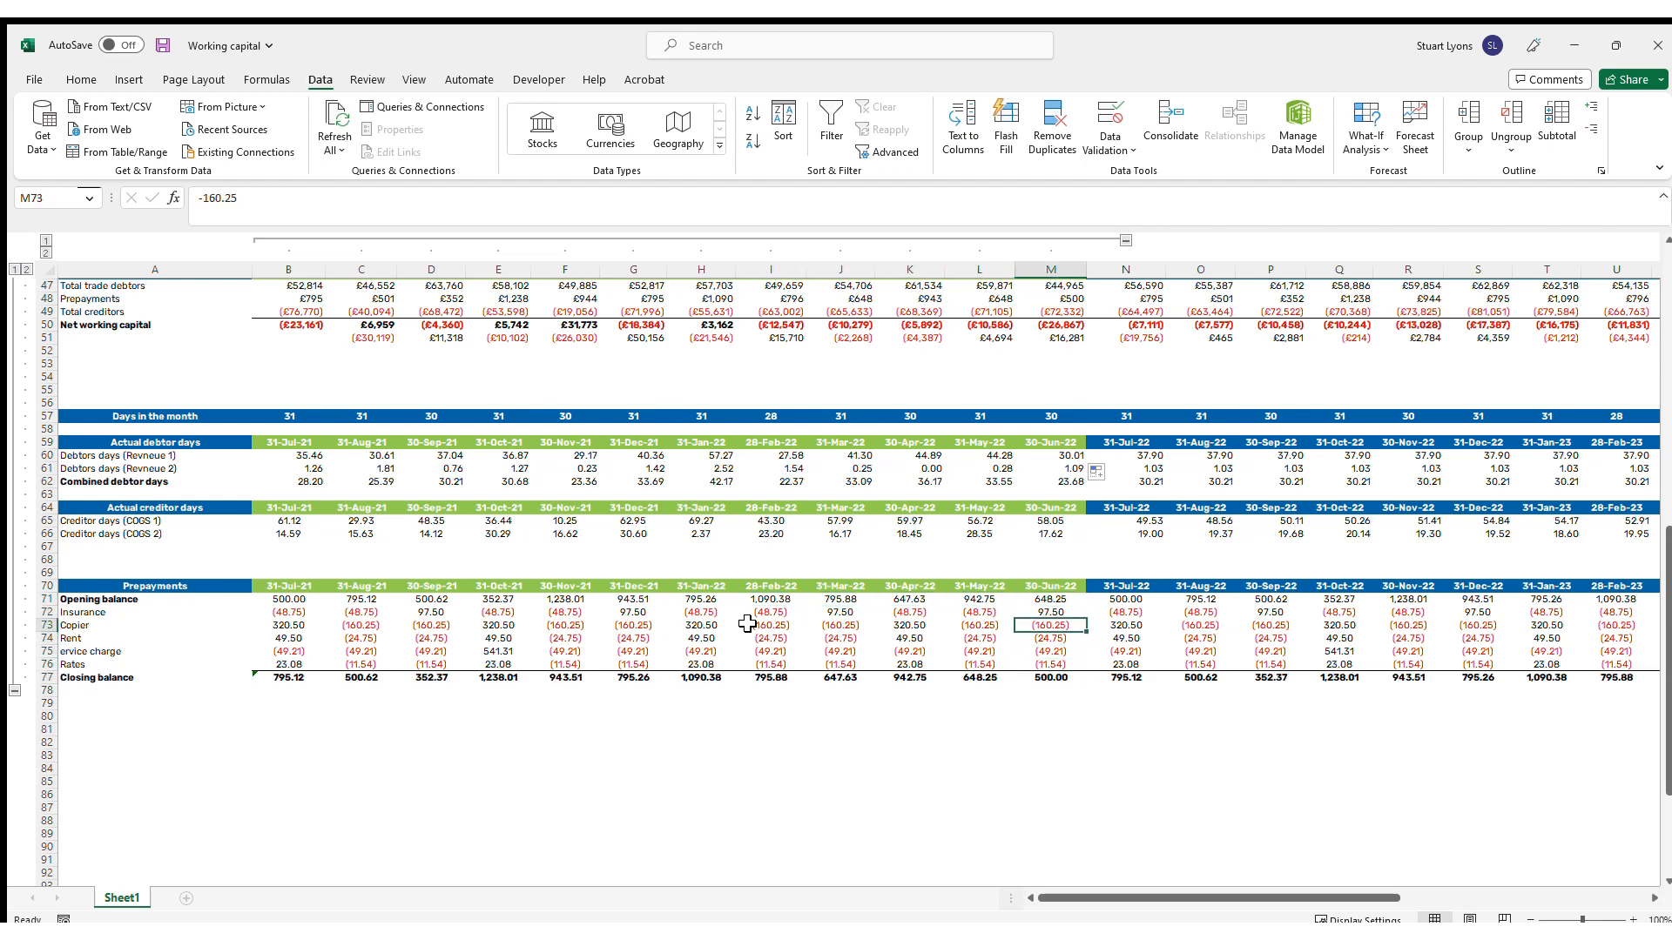
pyautogui.press('Down')
pyautogui.press('Down')
pyautogui.press('Up')
pyautogui.press('Up')
pyautogui.press('Up')
pyautogui.press('Up')
pyautogui.press('Down')
pyautogui.press('Down')
pyautogui.press('Up')
pyautogui.press('Up')
pyautogui.press('Down')
pyautogui.press('Up')
pyautogui.press('Up')
pyautogui.press('Down')
pyautogui.press('Down')
pyautogui.press('Down')
pyautogui.press('Down')
pyautogui.press('Up')
pyautogui.press('Up')
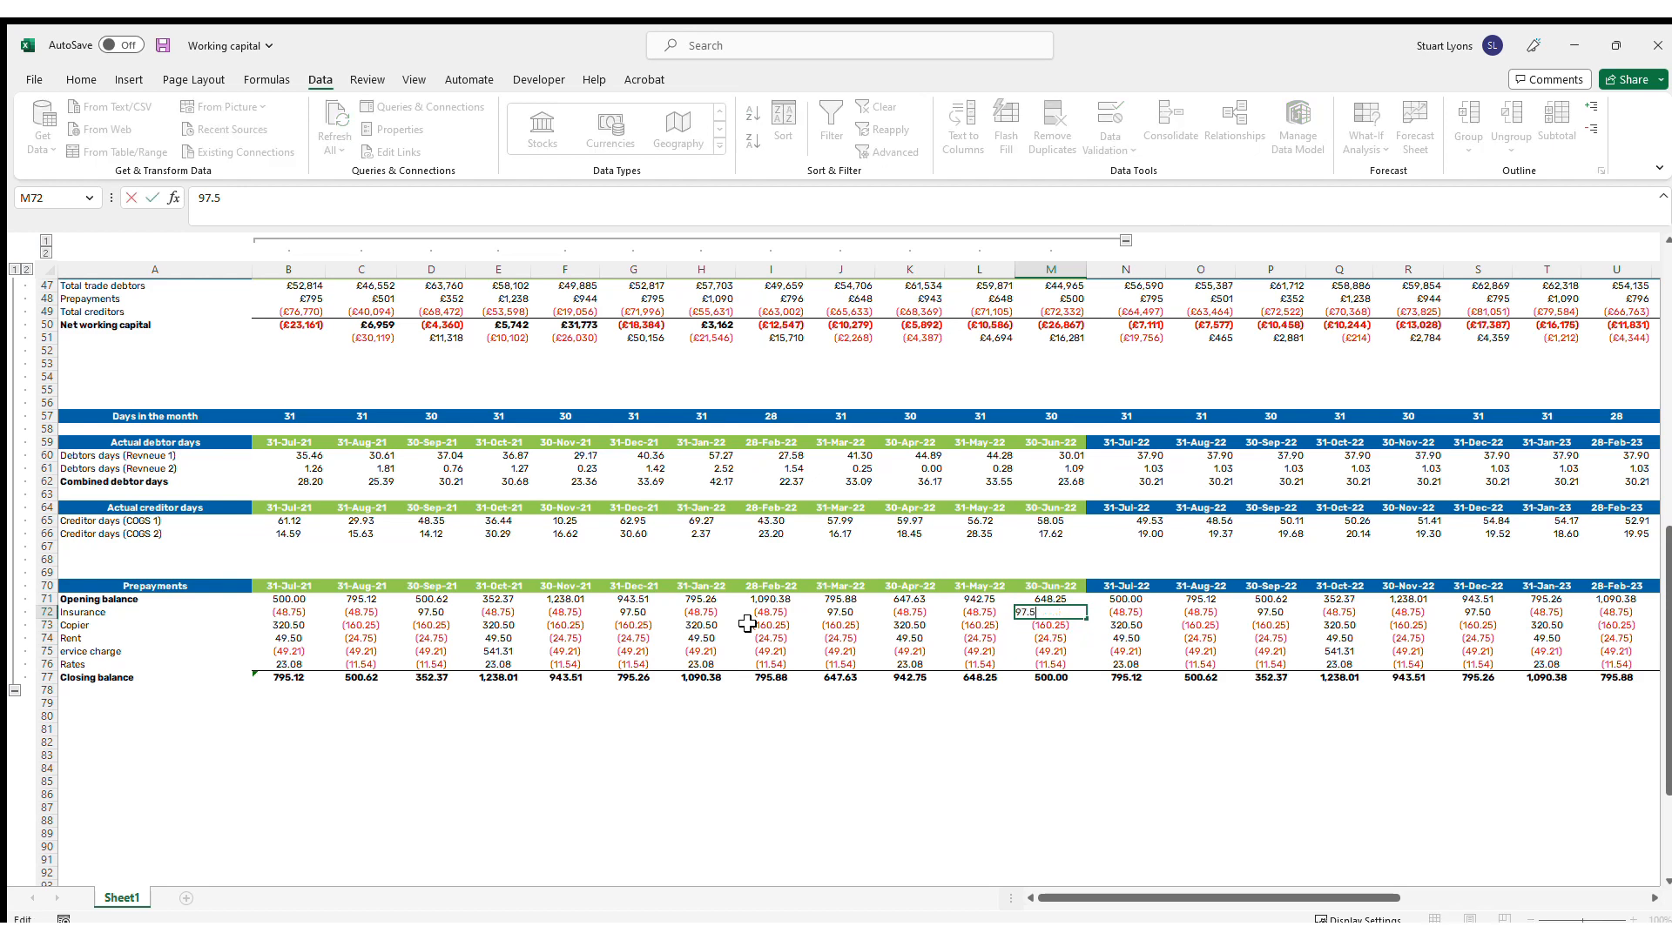
# Compare the June 2022 Insurance prepayment with the July and August 2022 forecast entries
pyautogui.press('Right')
pyautogui.press('Right')
pyautogui.press('Left')
pyautogui.press('Right')
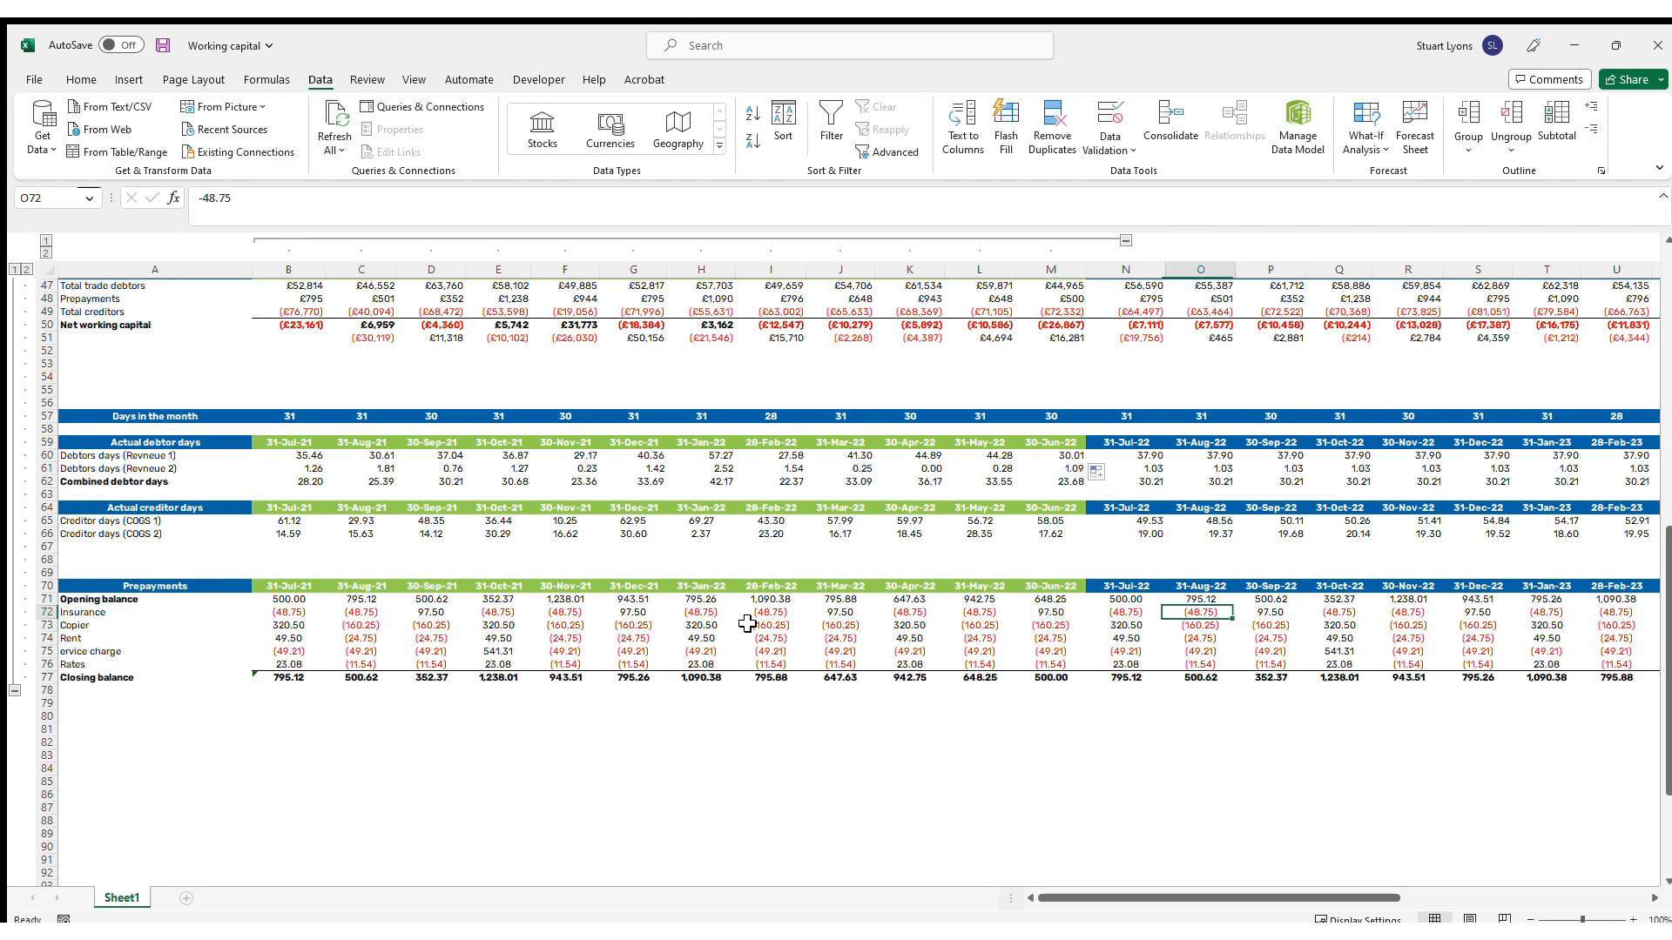
pyautogui.press('Right')
pyautogui.press('Left')
pyautogui.press('Left')
pyautogui.press('Left')
# Review the Copier, Rent and service charge prepayment entries in the months from April 2022 into the July 2022 forecast
pyautogui.press('Down')
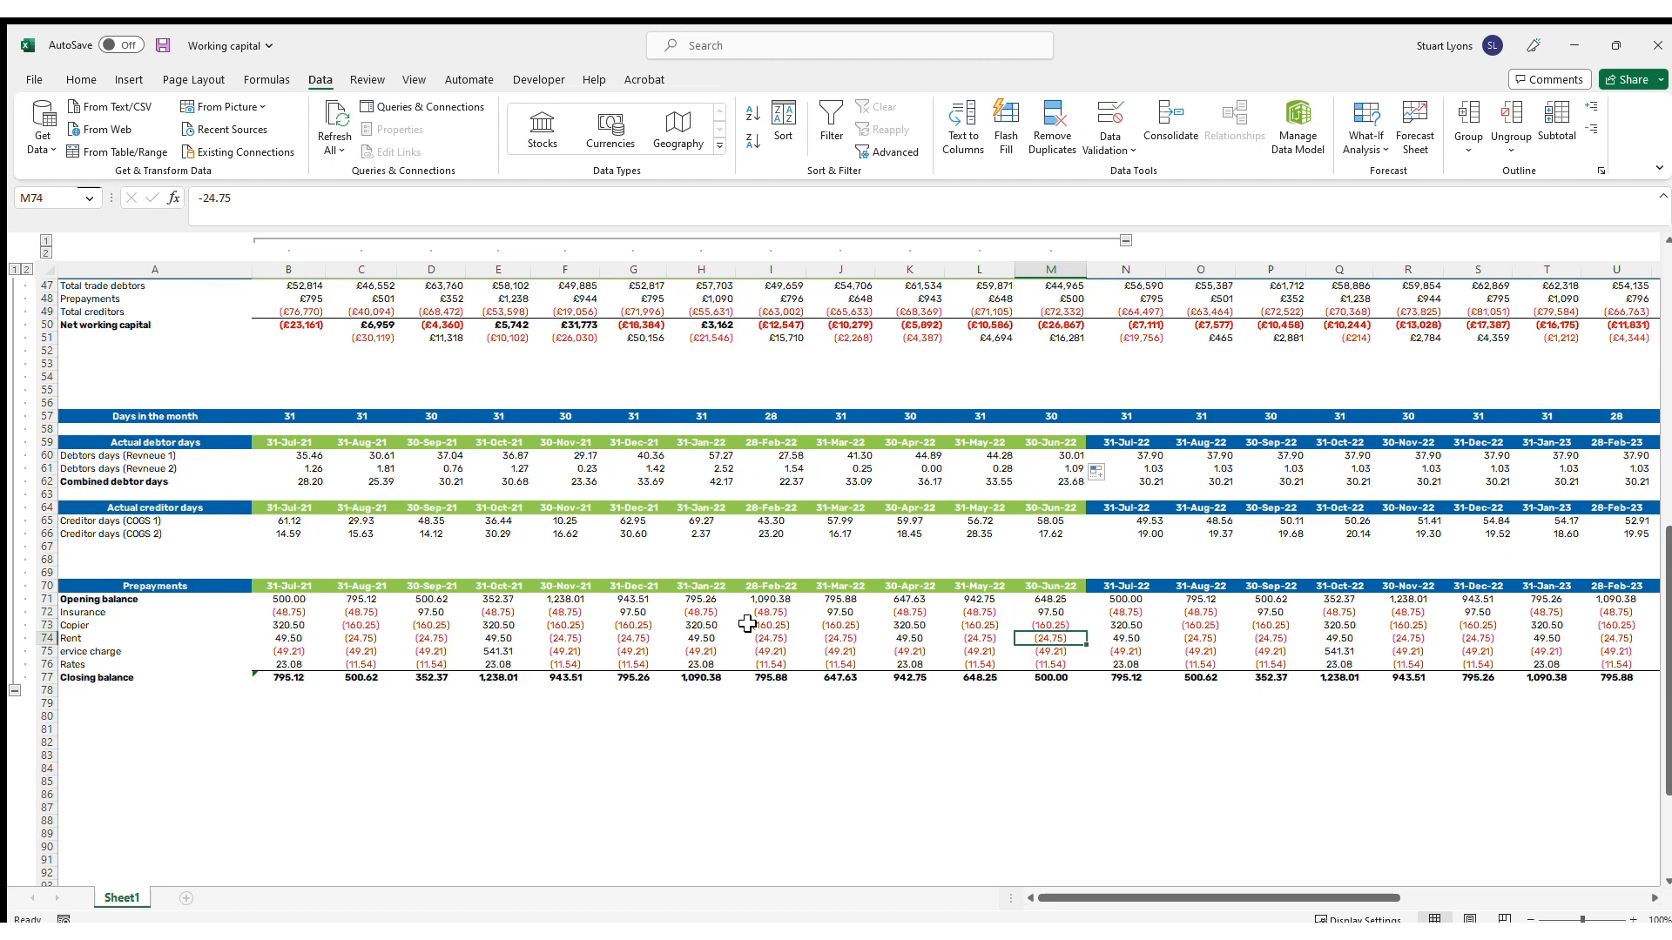
pyautogui.press('Left')
pyautogui.press('Left')
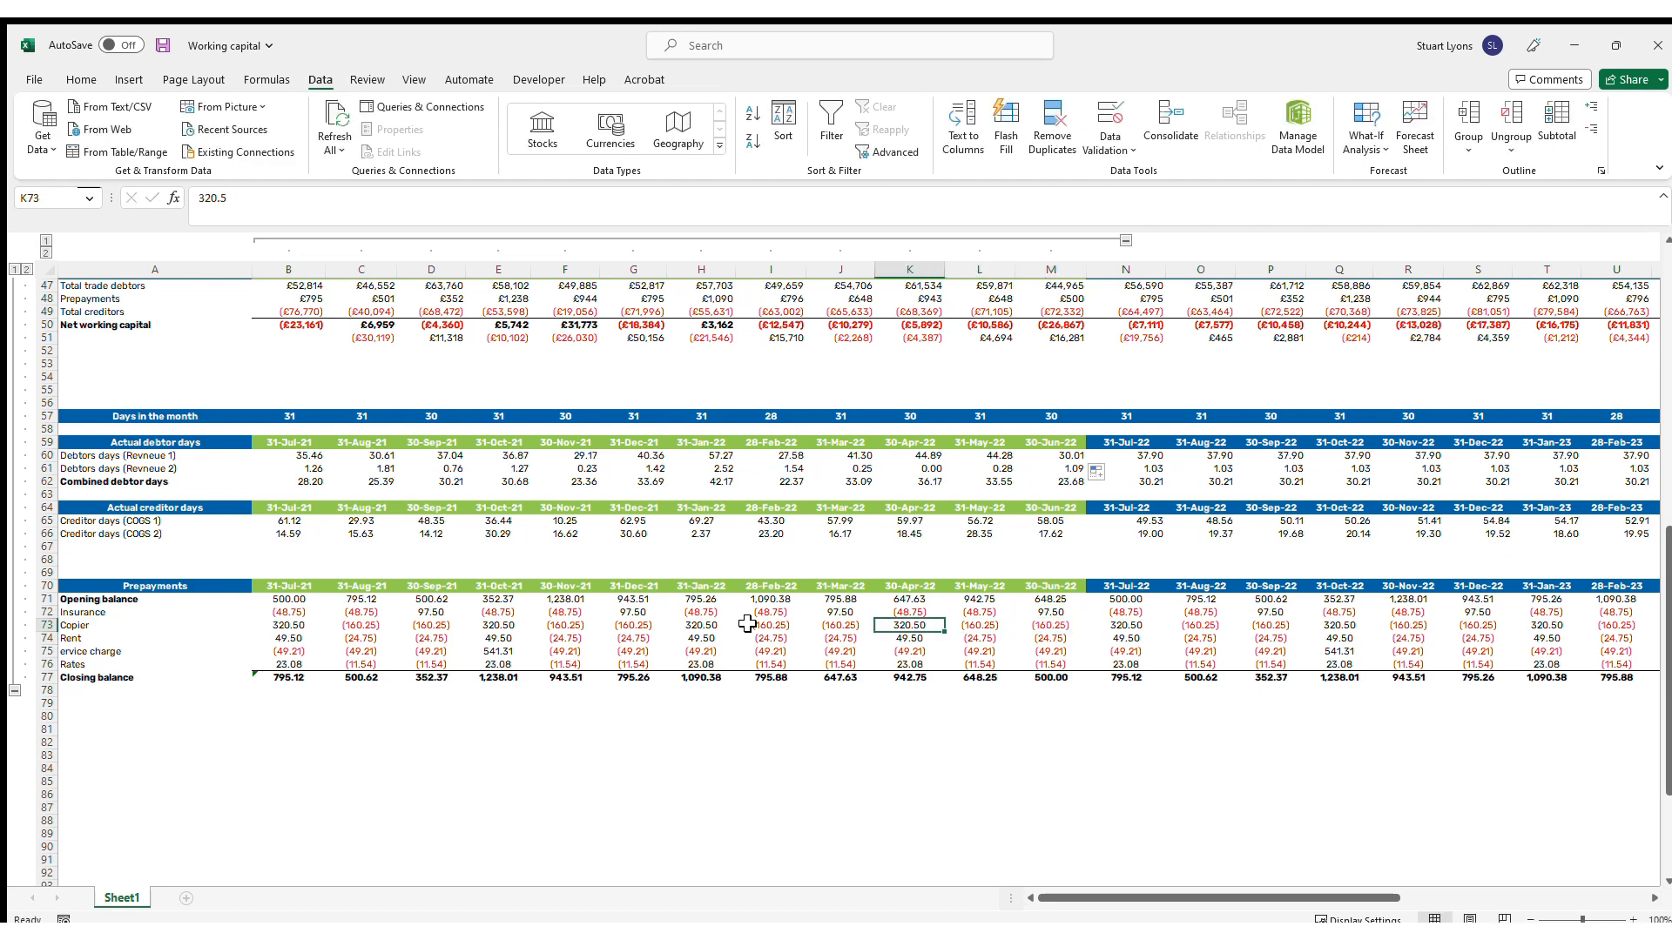
pyautogui.press('Right')
pyautogui.press('Right')
pyautogui.press('Right')
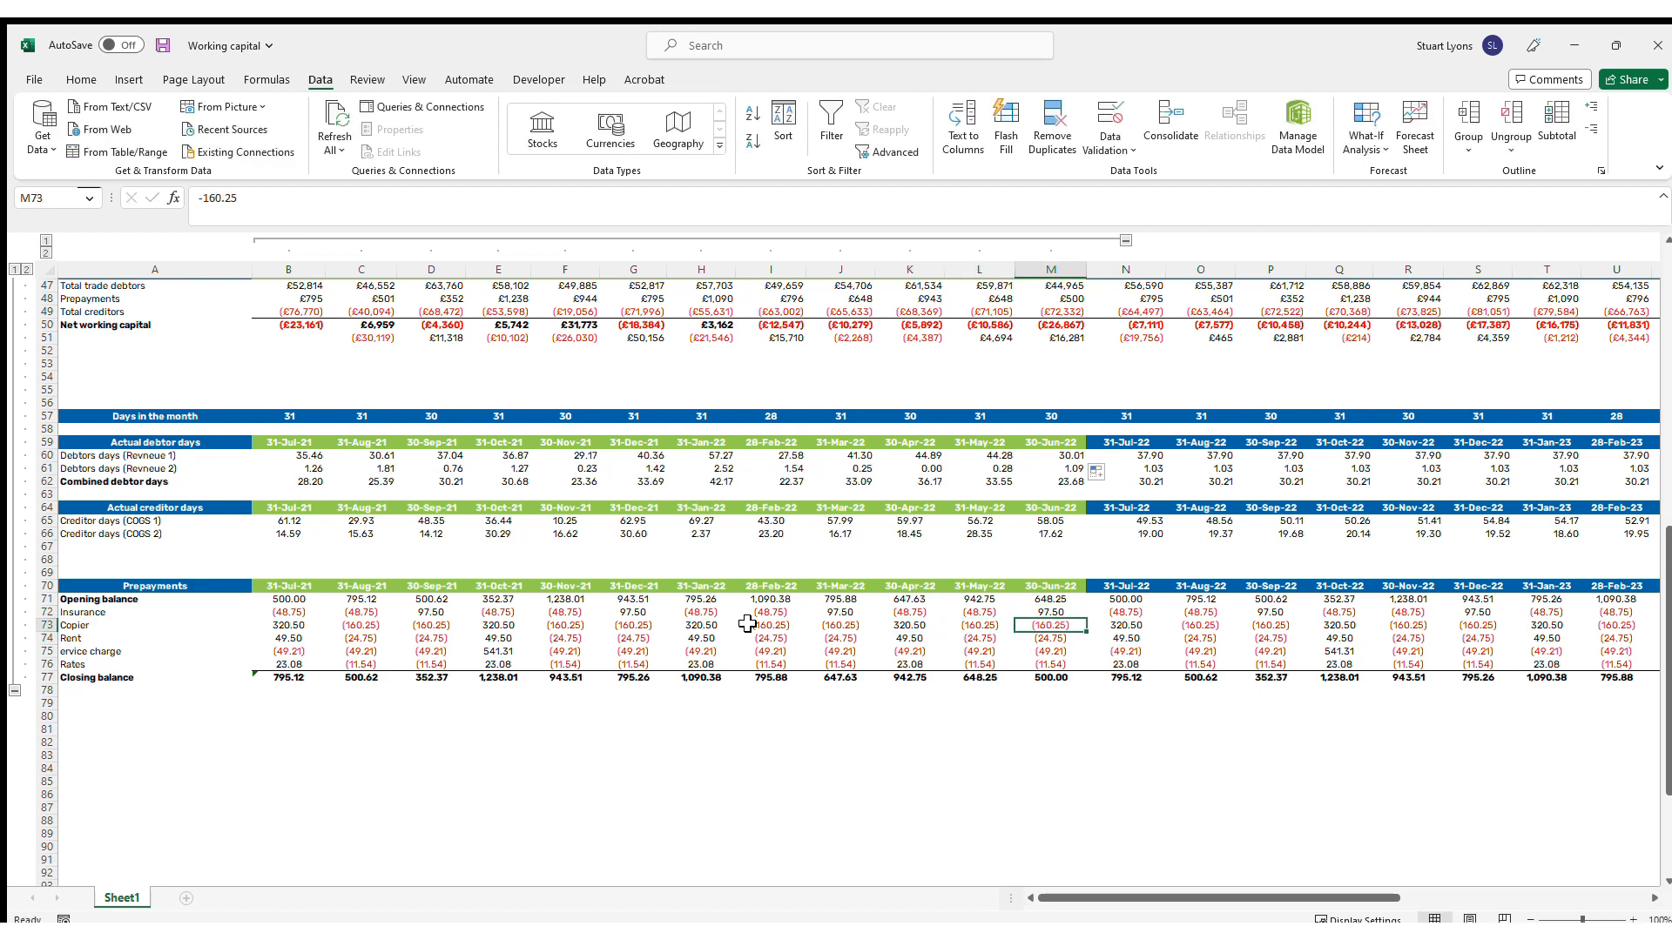
pyautogui.press('Down')
pyautogui.press('Down')
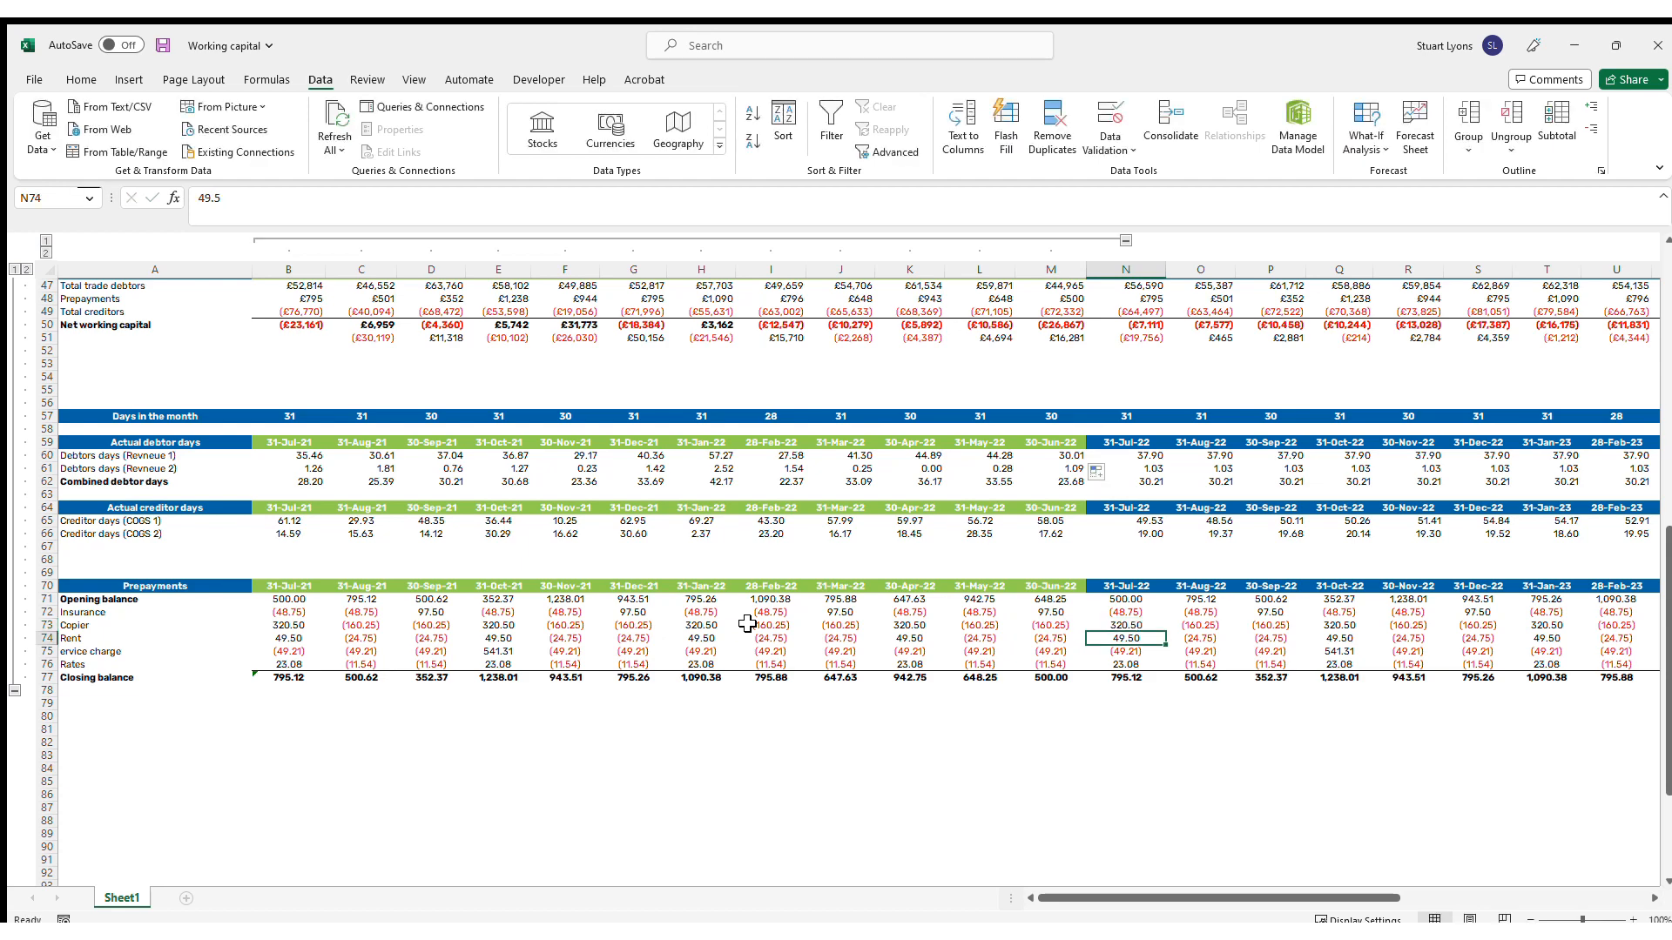
pyautogui.press('Left')
pyautogui.press('Right')
pyautogui.press('Right')
pyautogui.press('Left')
pyautogui.press('Left')
pyautogui.press('Left')
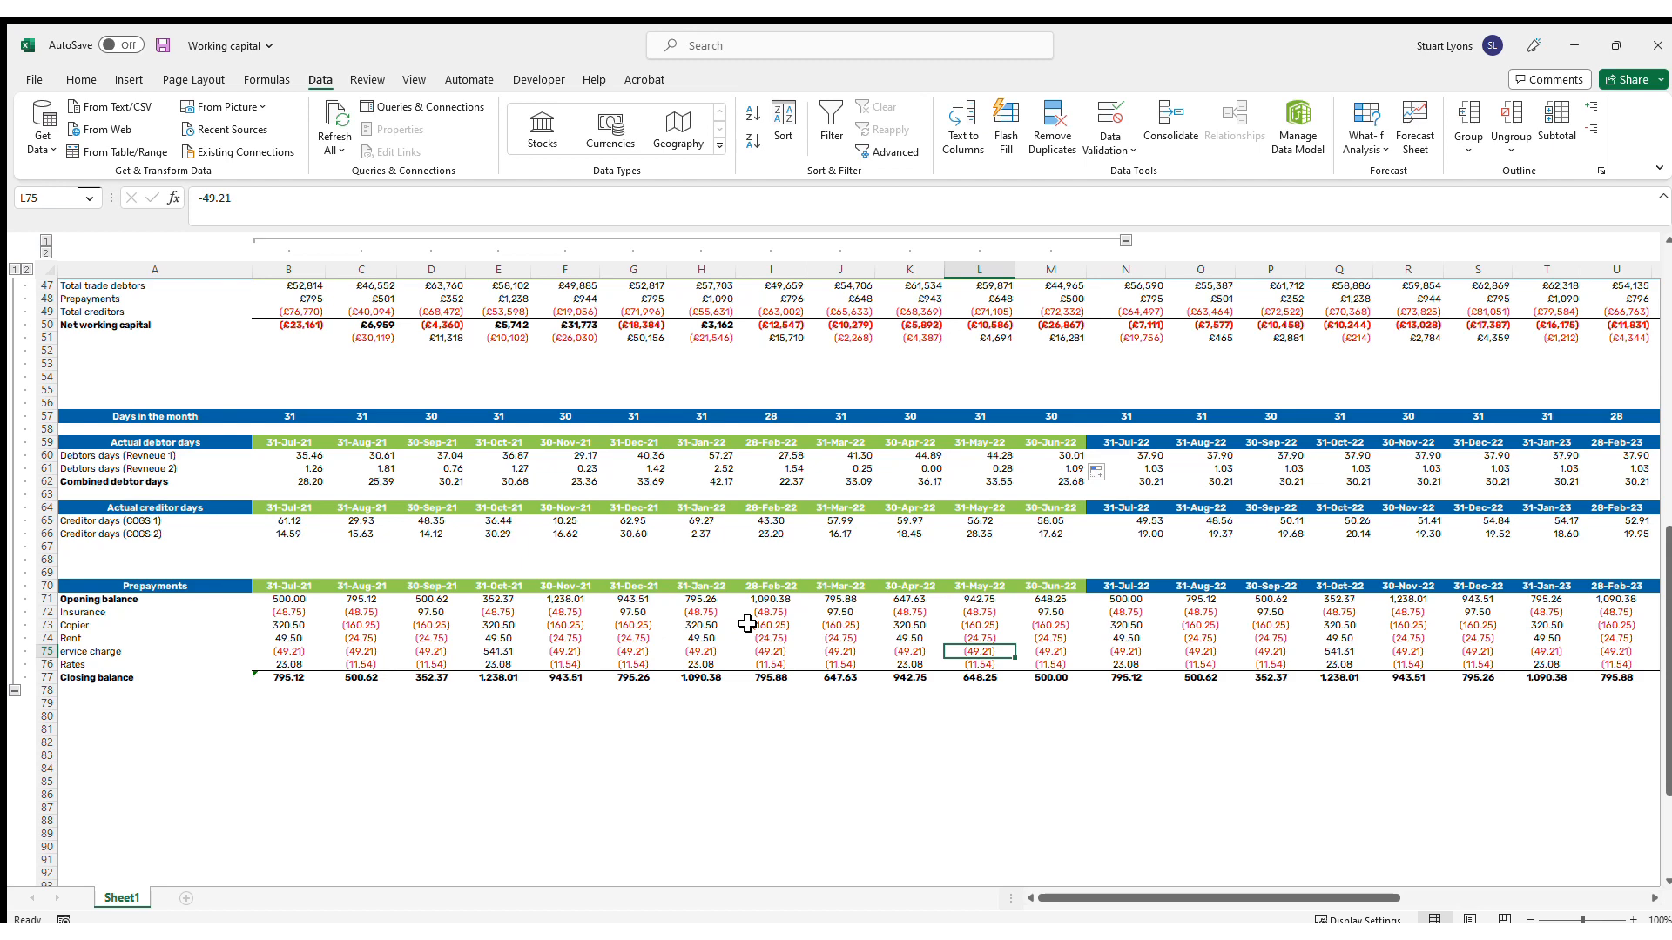
# Inspect the prepayments closing balance formulas for July 2021 in B77 and July 2022 in N77
pyautogui.click(309, 678)
pyautogui.press('F2')
pyautogui.press('Escape')
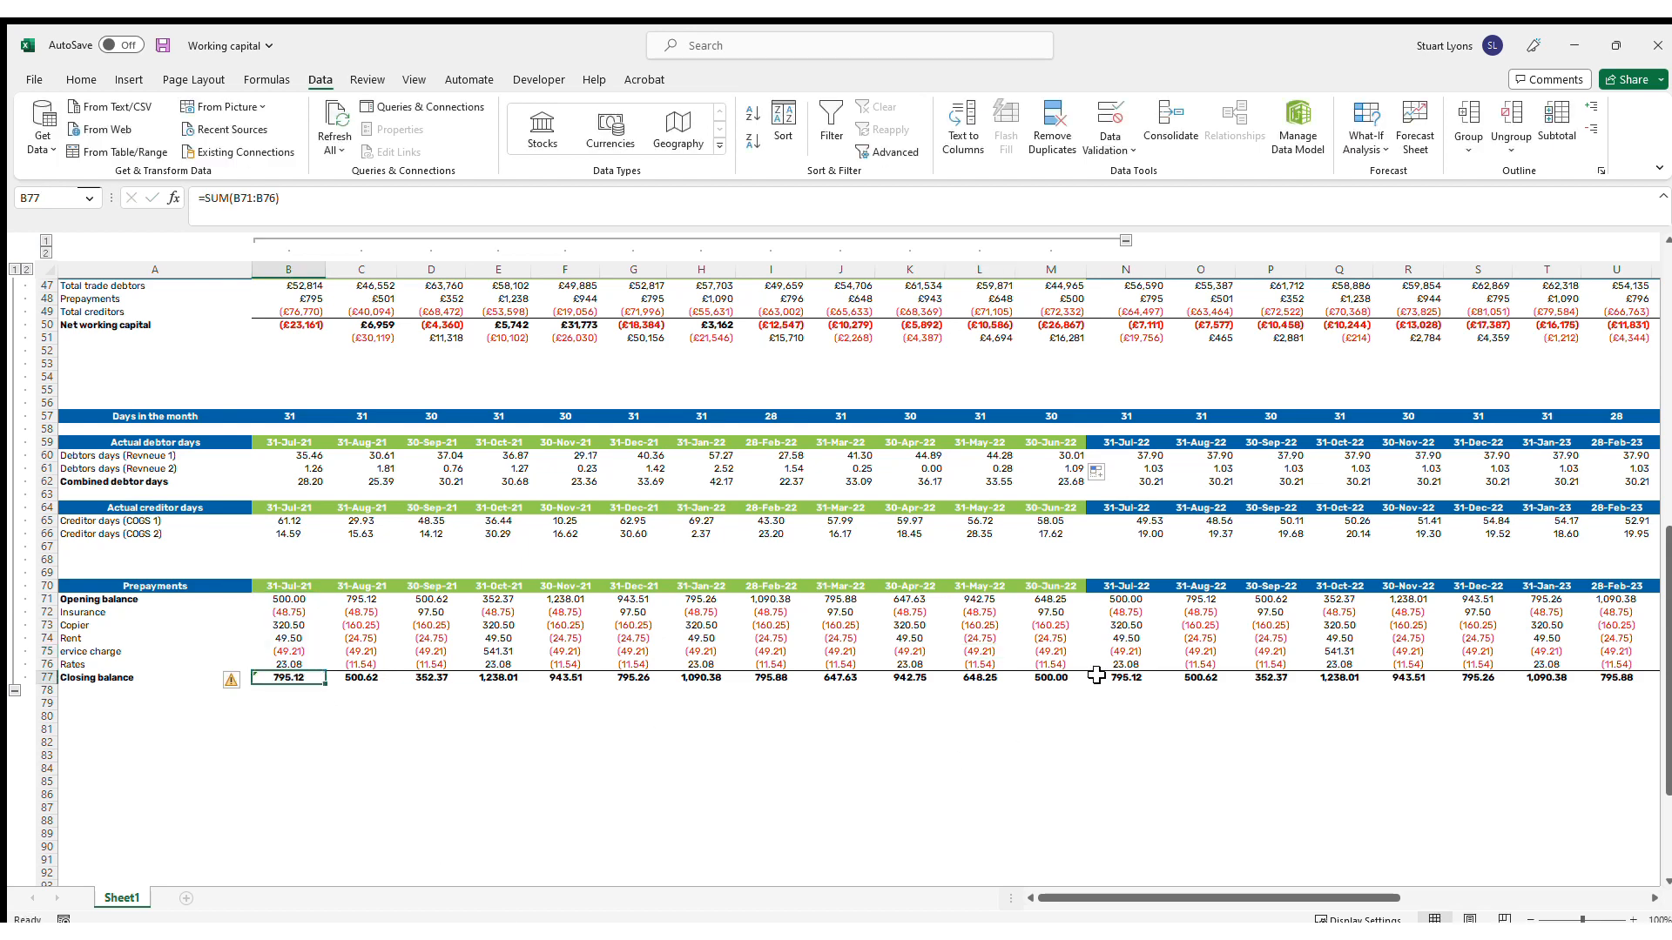
pyautogui.click(1119, 678)
pyautogui.press('F2')
pyautogui.press('Escape')
# Trace the balance sheet's July 2022 prepayments cell N26 to the closing balance in the Prepayments schedule
pyautogui.scroll(11, 1196, 716)
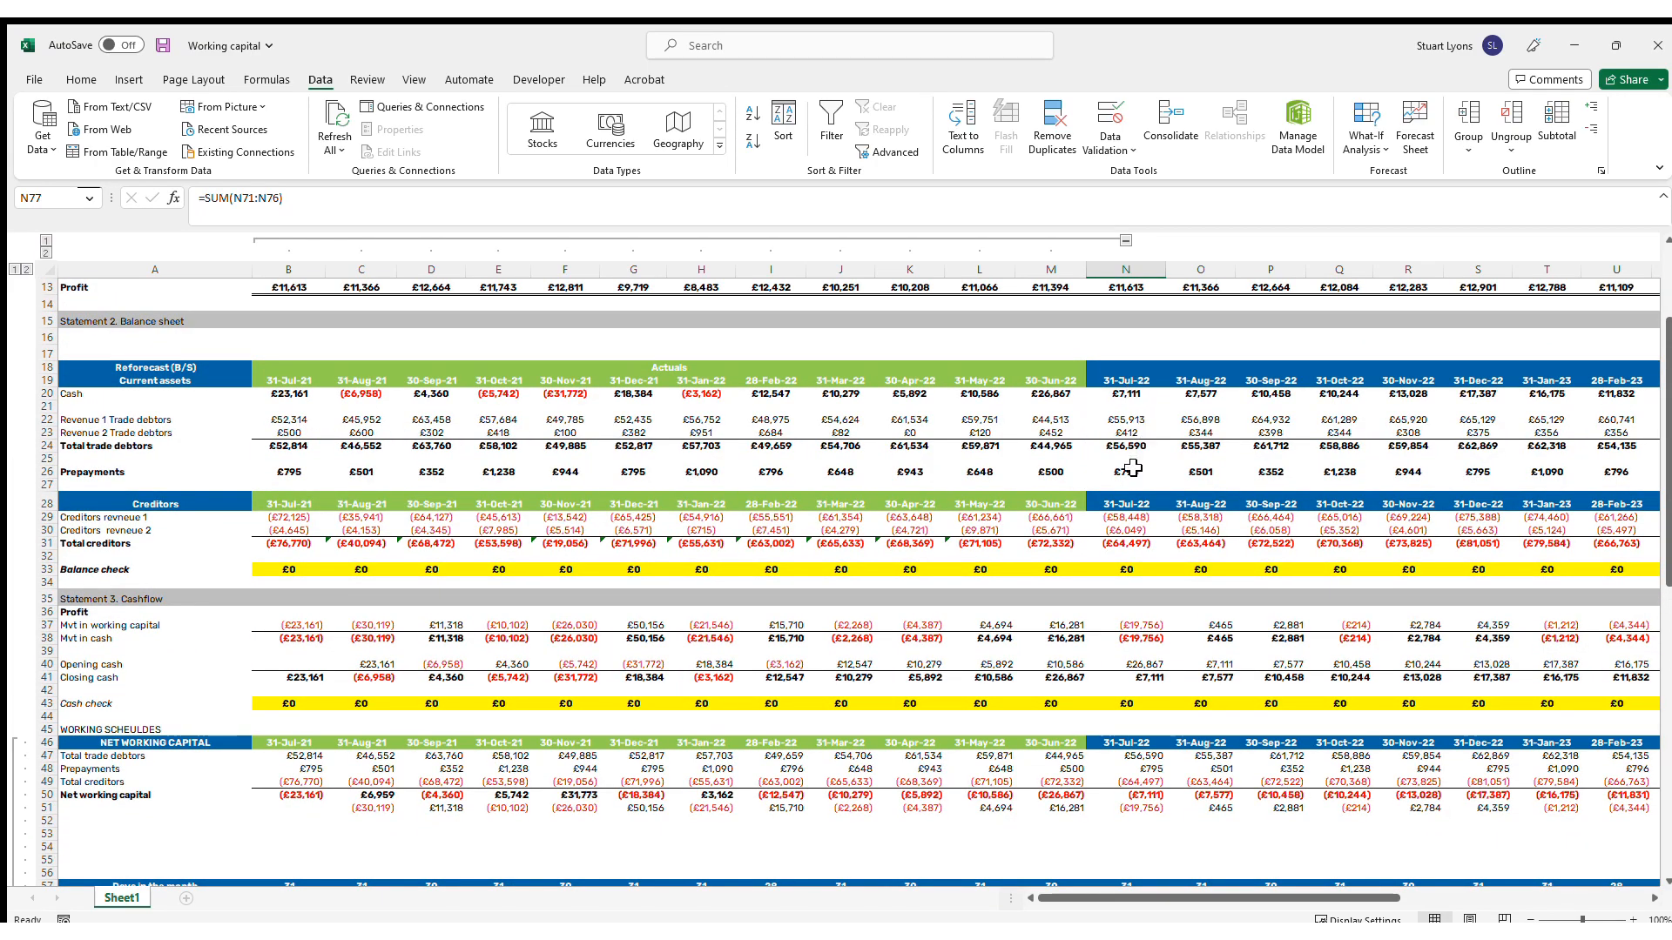
pyautogui.click(1132, 468)
pyautogui.scroll(-12, 1262, 541)
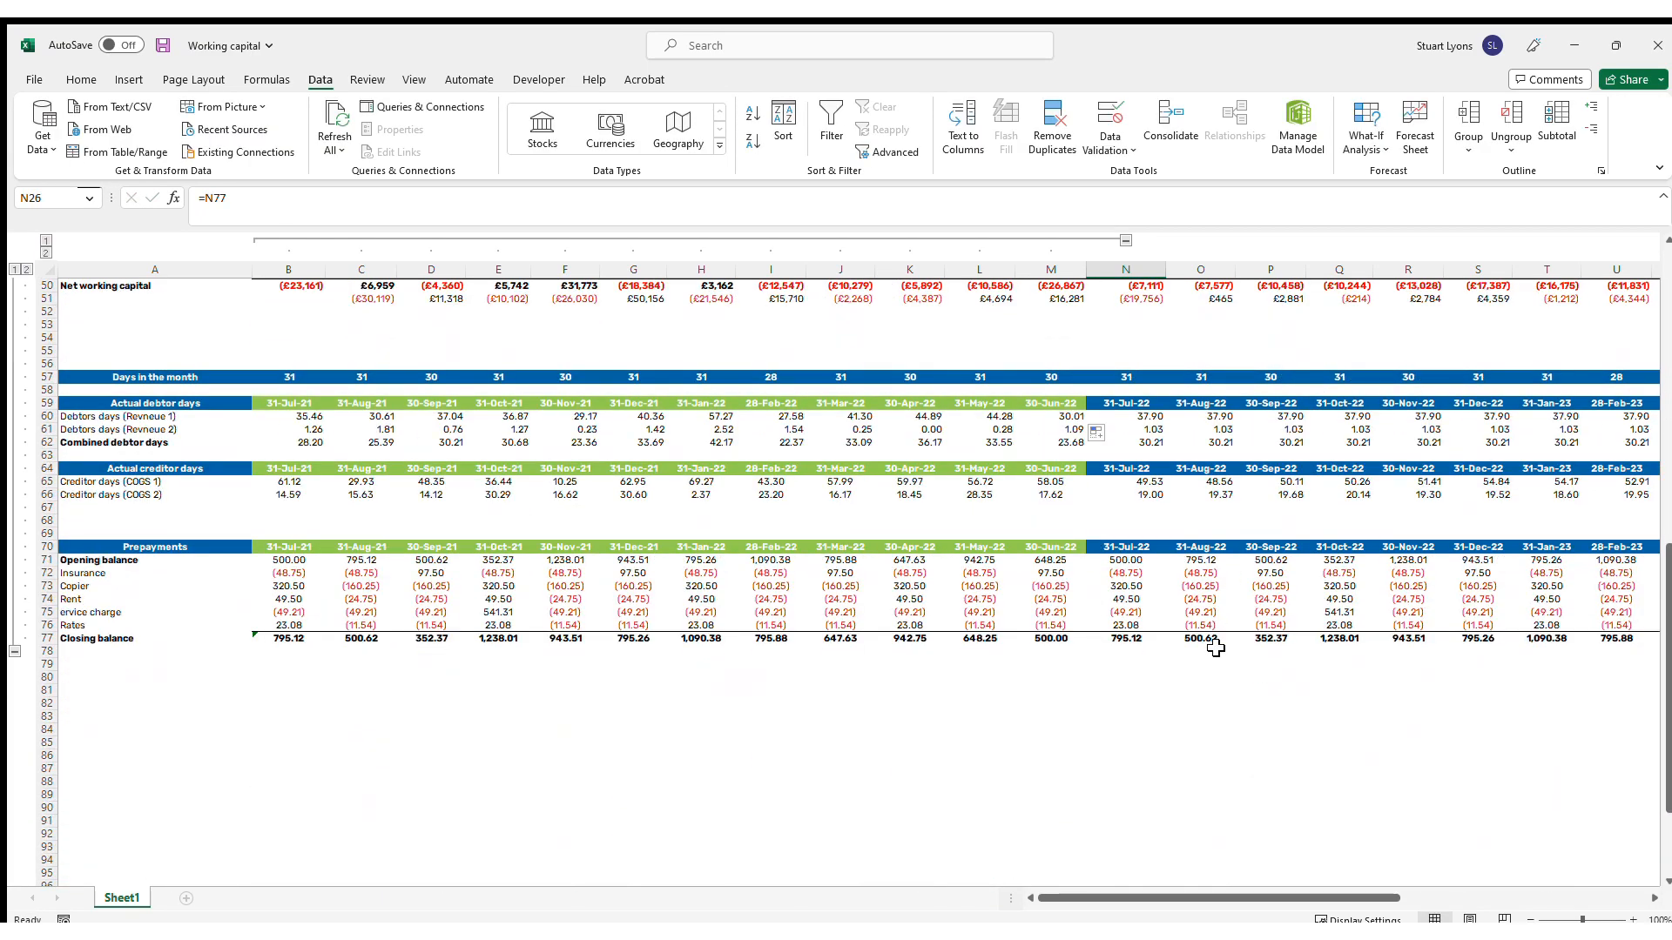
pyautogui.scroll(11, 1211, 627)
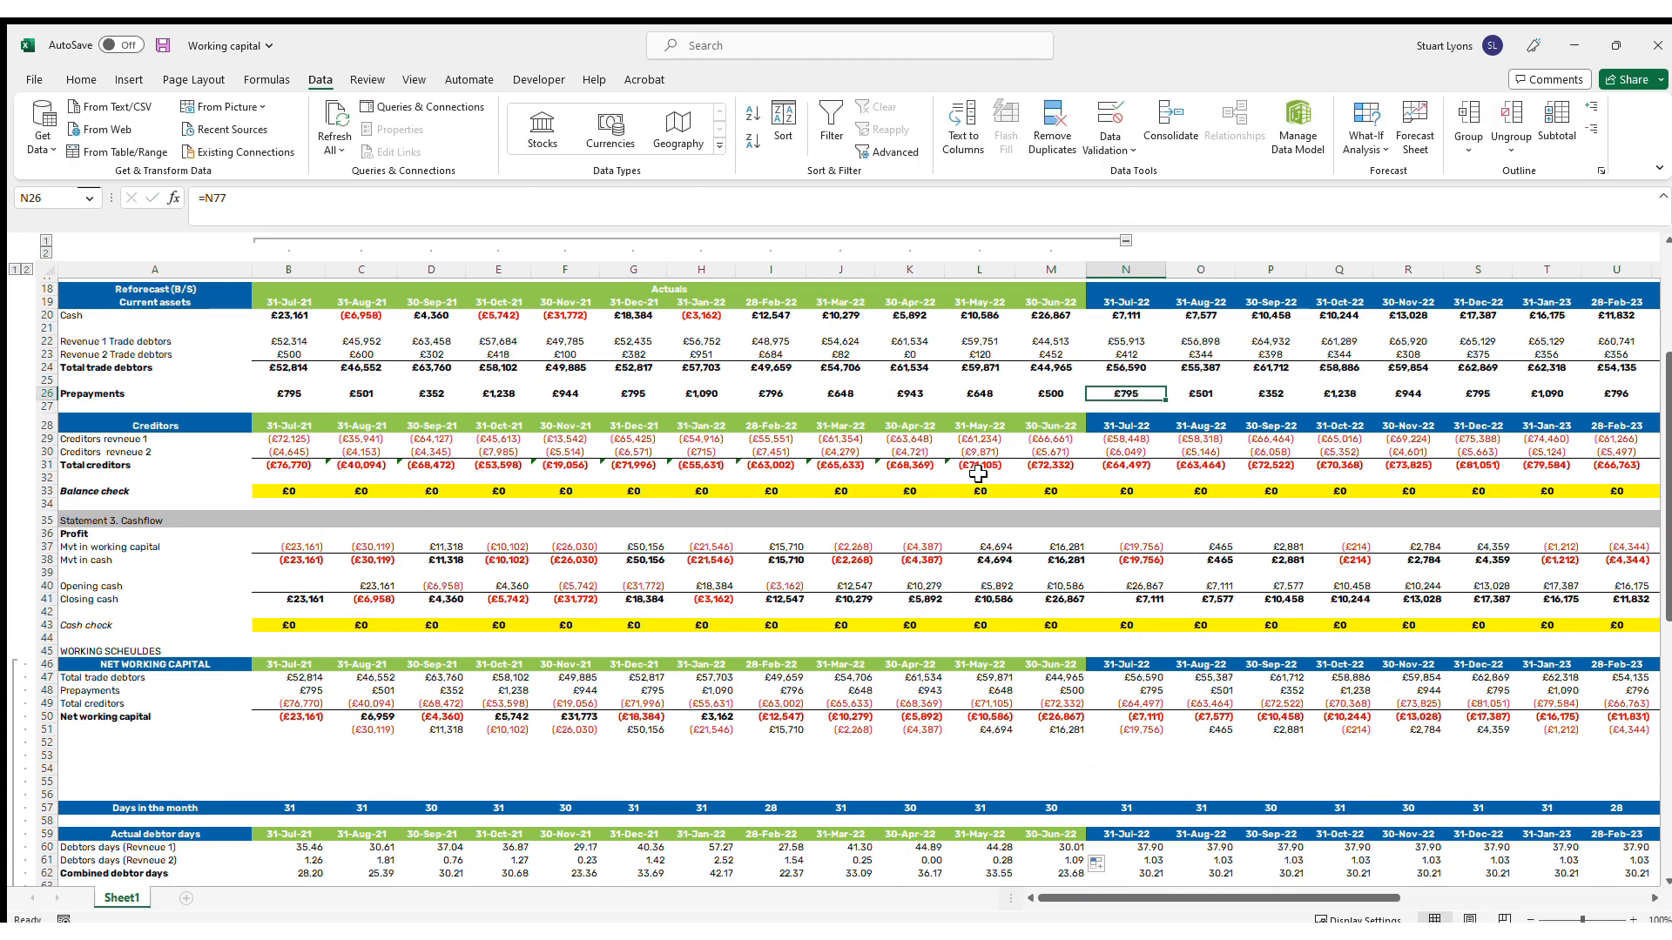
pyautogui.scroll(3, 1003, 554)
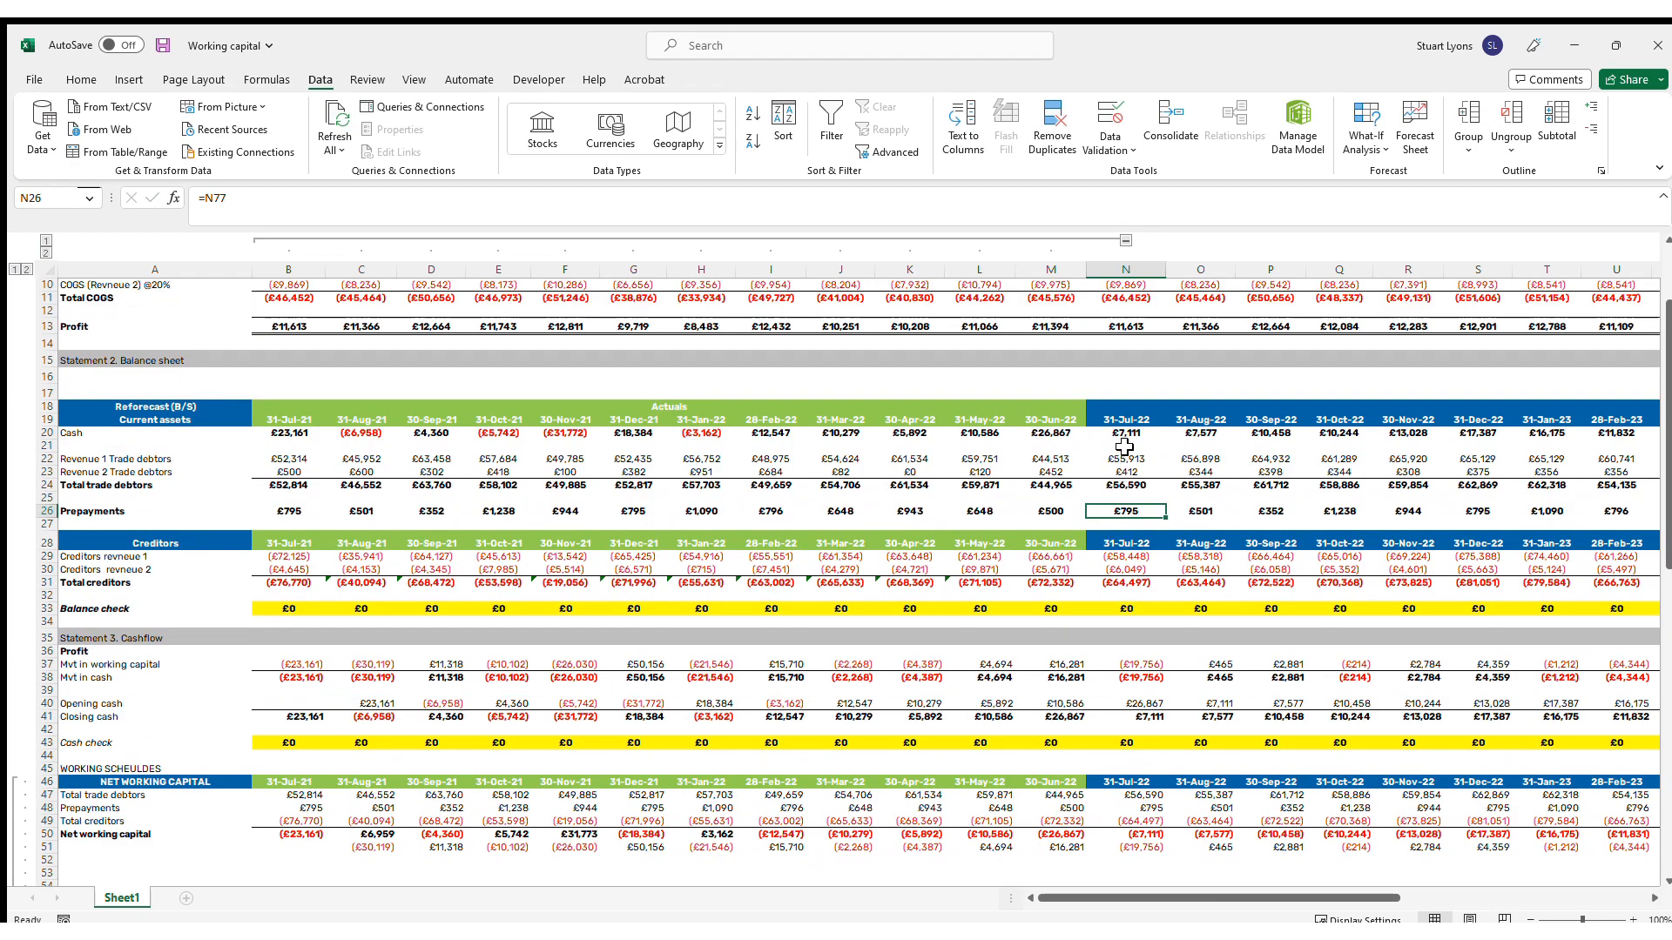
# Review the July 2022 forecast formulas for trade debtors, prepayments, COGS and creditors, ending on total creditors in N31
pyautogui.click(1133, 460)
pyautogui.scroll(3, 1134, 464)
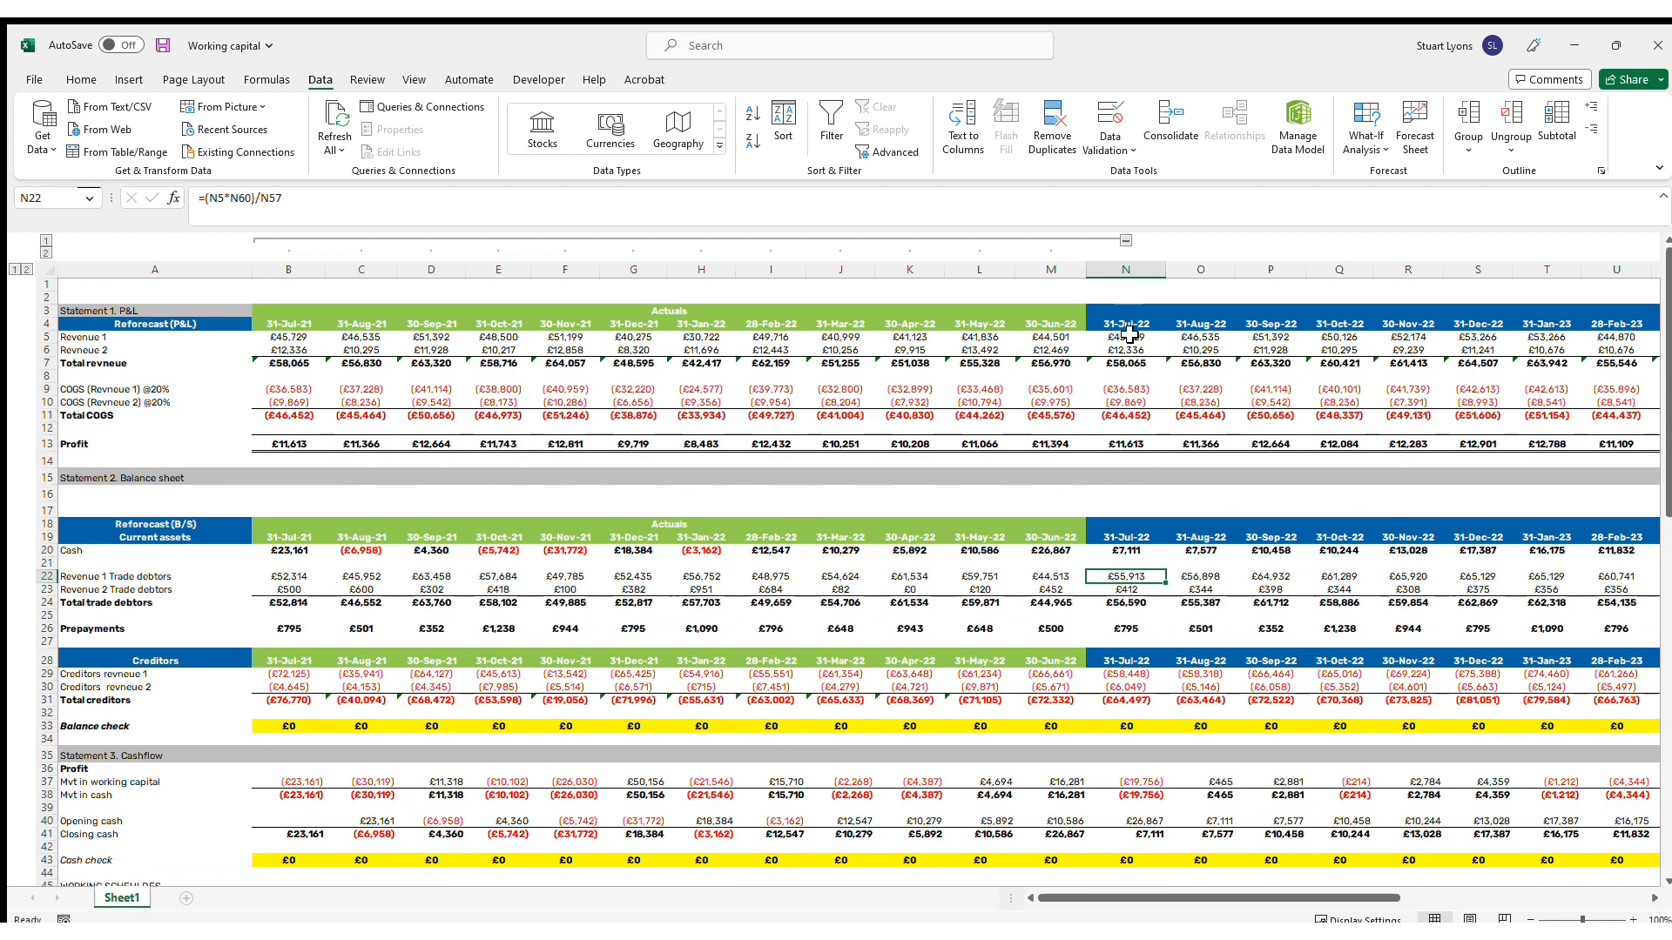
pyautogui.click(1143, 599)
pyautogui.click(1145, 616)
pyautogui.click(1148, 629)
pyautogui.click(1123, 392)
pyautogui.click(1129, 676)
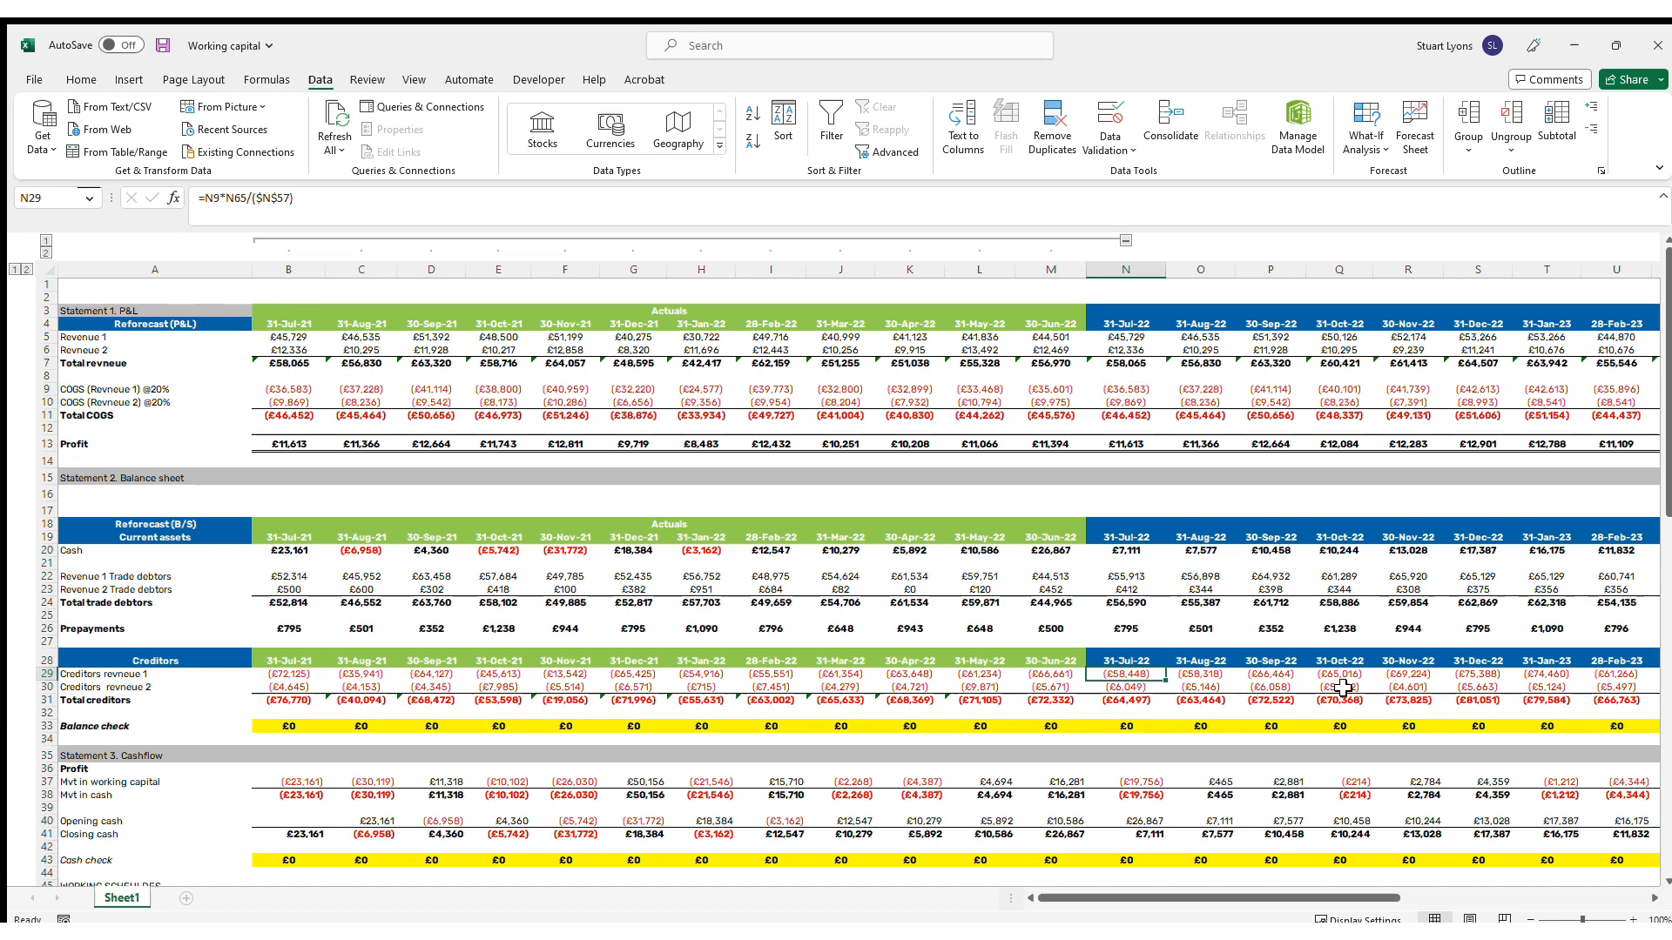
pyautogui.press('Down')
pyautogui.press('Down')
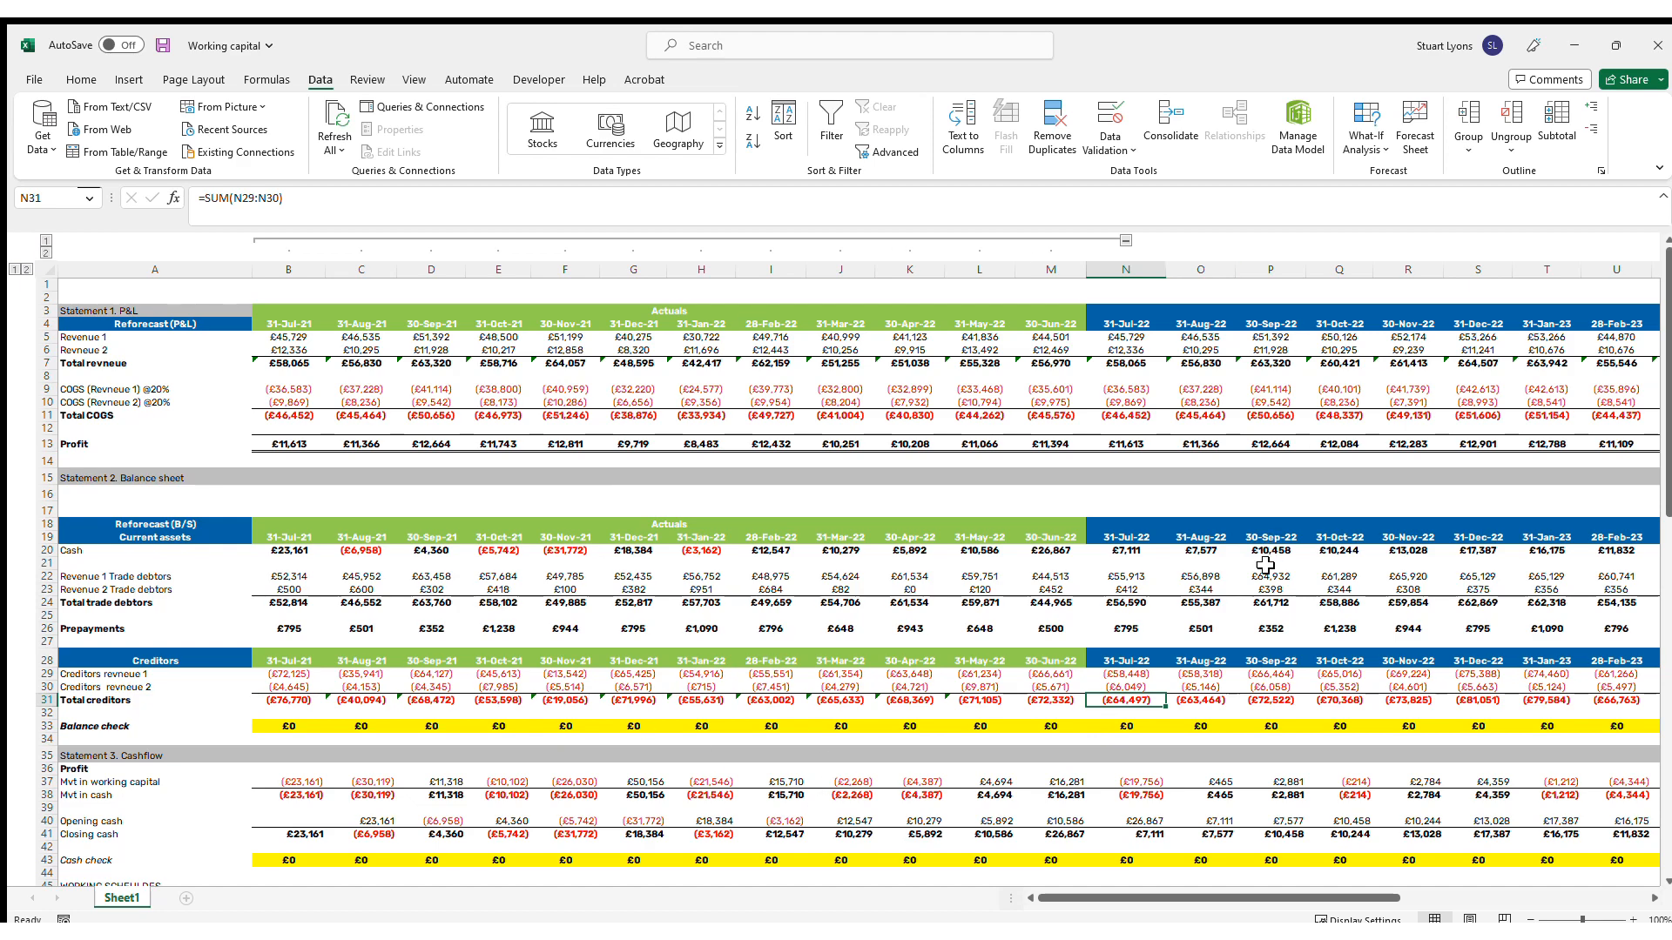
# Select the July 2022 prepayments in N26 and review the debtor days, creditor days and prepayments working schedules
pyautogui.scroll(-1, 1366, 660)
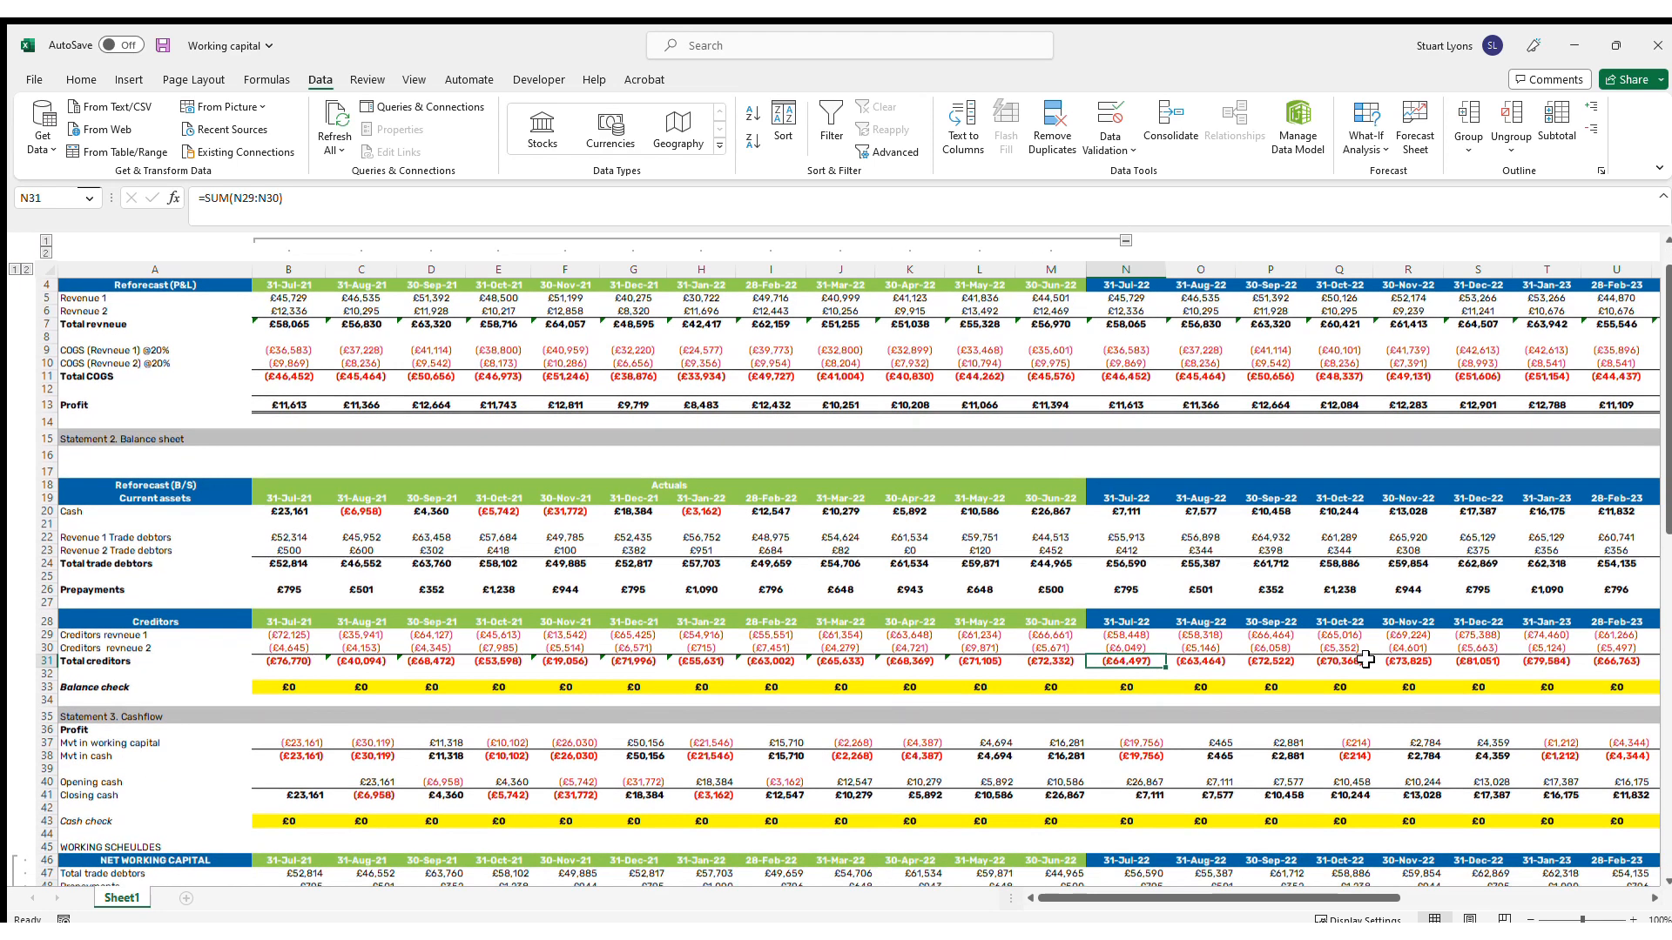
pyautogui.click(1129, 589)
pyautogui.scroll(-7, 1128, 601)
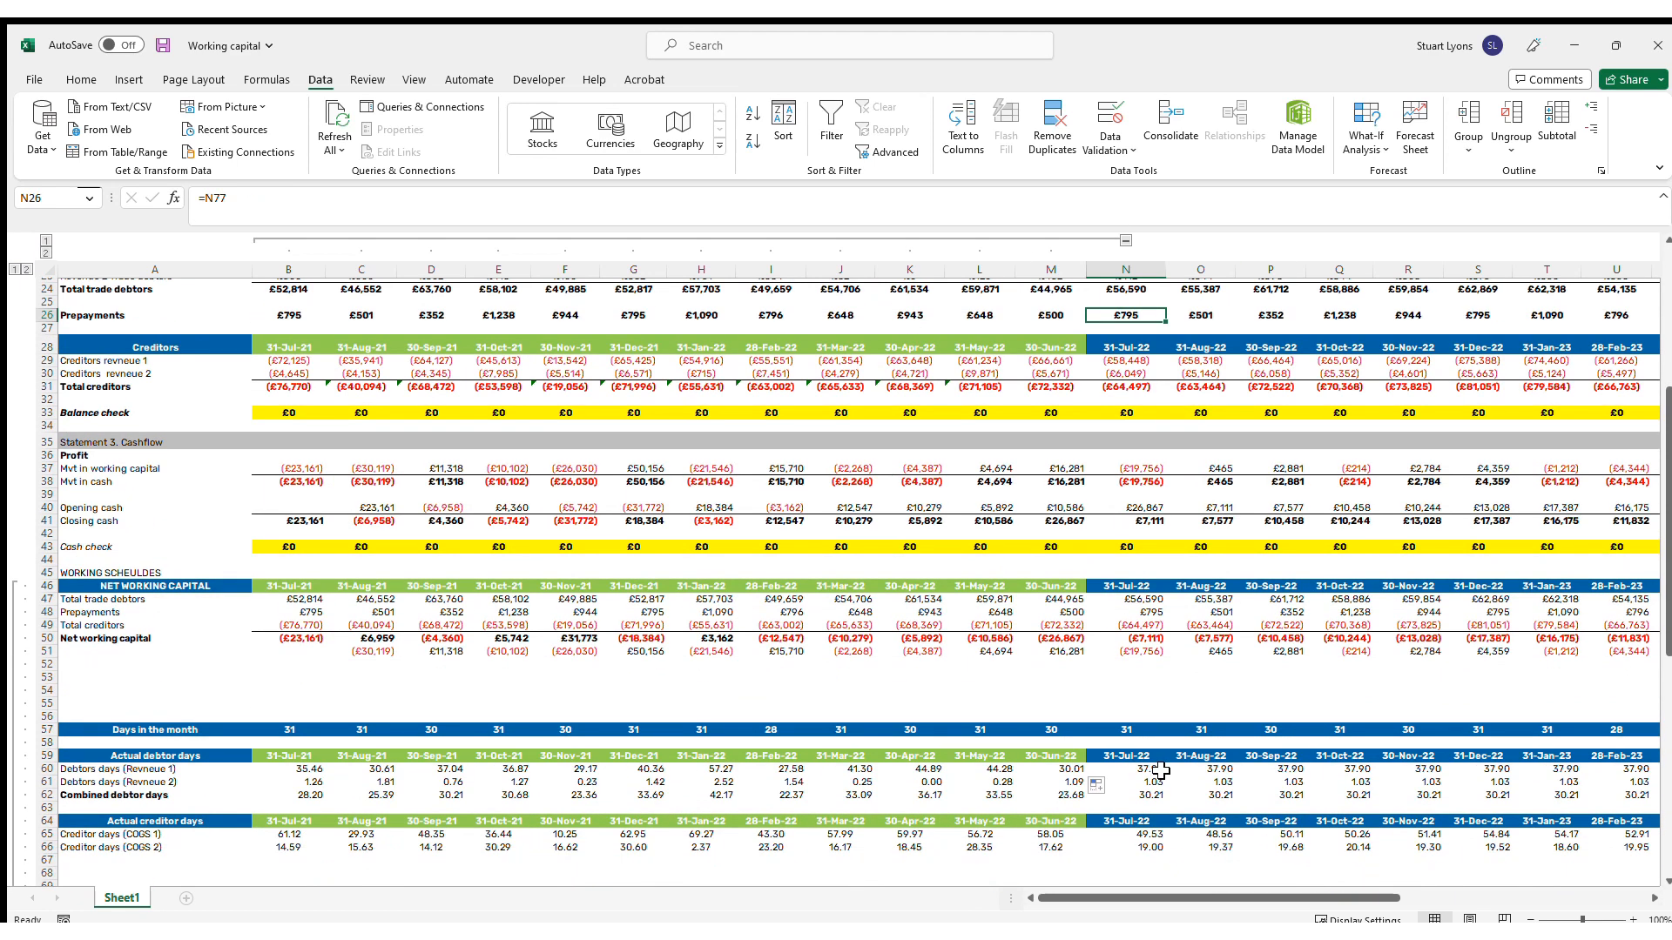
pyautogui.scroll(-5, 1132, 888)
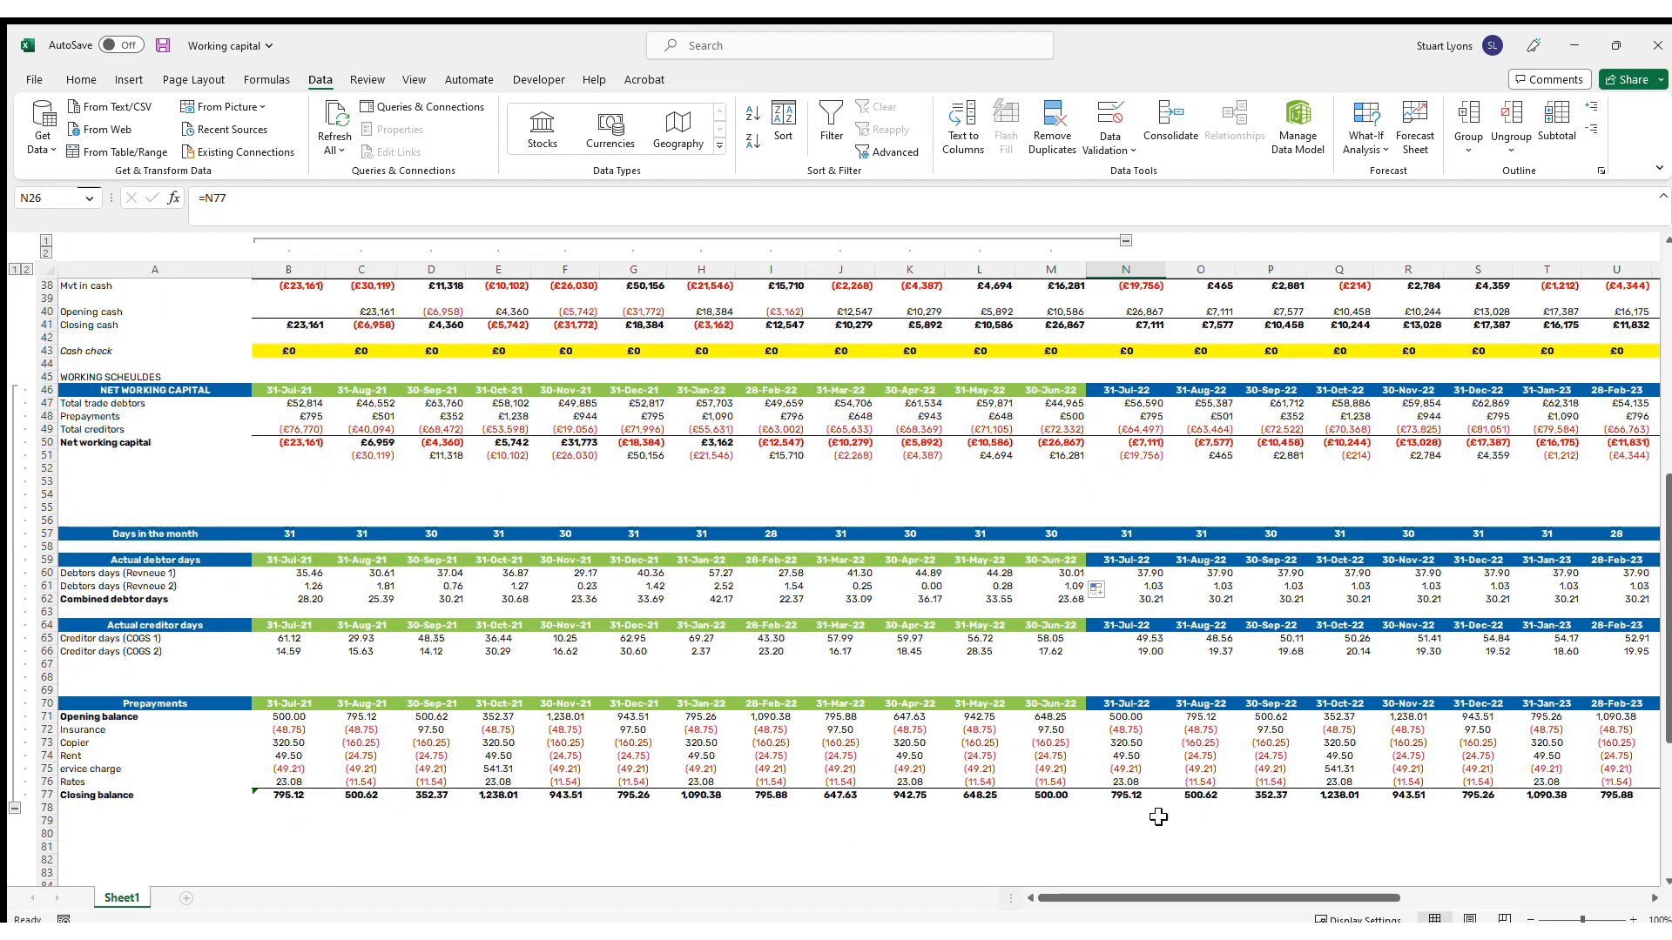
# Review the balance sheet Prepayments row 26 across the actual and forecast months through July 2023, returning to January 2022
pyautogui.scroll(7, 1142, 627)
pyautogui.press('Right')
pyautogui.press('Right')
pyautogui.press('Right')
pyautogui.press('Right')
pyautogui.press('Right')
pyautogui.press('Right')
pyautogui.press('Right')
pyautogui.press('Right')
pyautogui.press('Right')
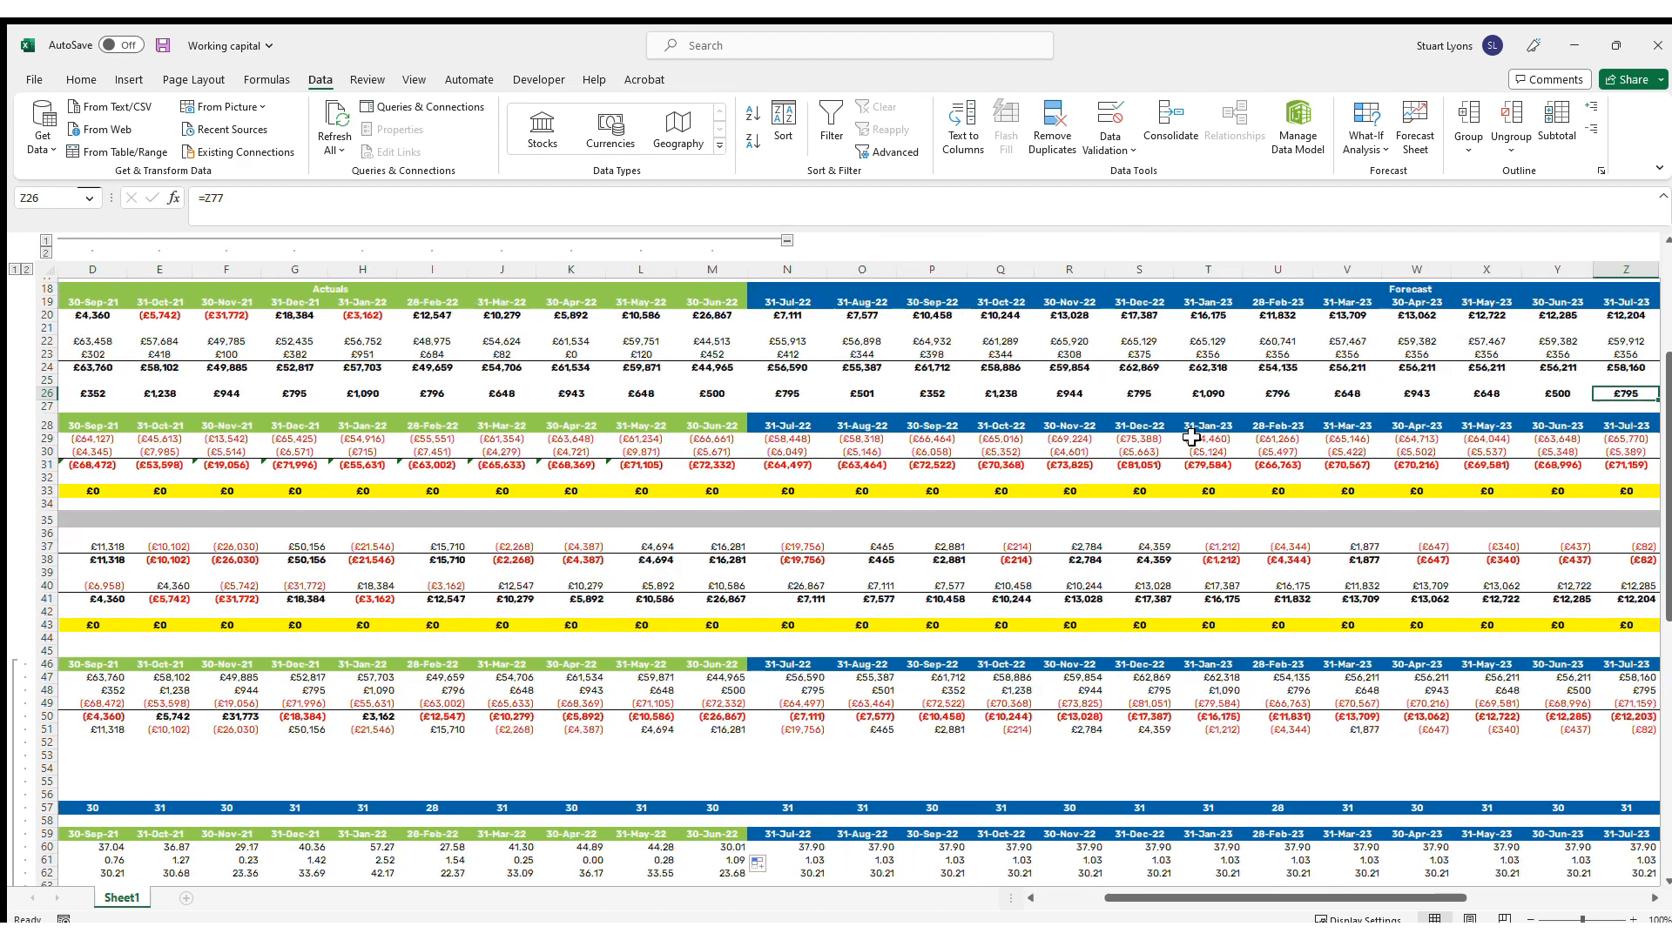
pyautogui.press('Left')
pyautogui.press('Left')
pyautogui.press('Left')
pyautogui.press('Left')
pyautogui.press('Left')
pyautogui.press('Left')
pyautogui.press('Left')
pyautogui.press('Left')
pyautogui.press('Left')
pyautogui.press('Left')
pyautogui.press('Left')
pyautogui.press('Left')
pyautogui.press('Left')
pyautogui.press('Left')
pyautogui.press('Left')
pyautogui.press('Left')
pyautogui.press('Left')
pyautogui.press('Left')
pyautogui.press('Left')
pyautogui.press('Left')
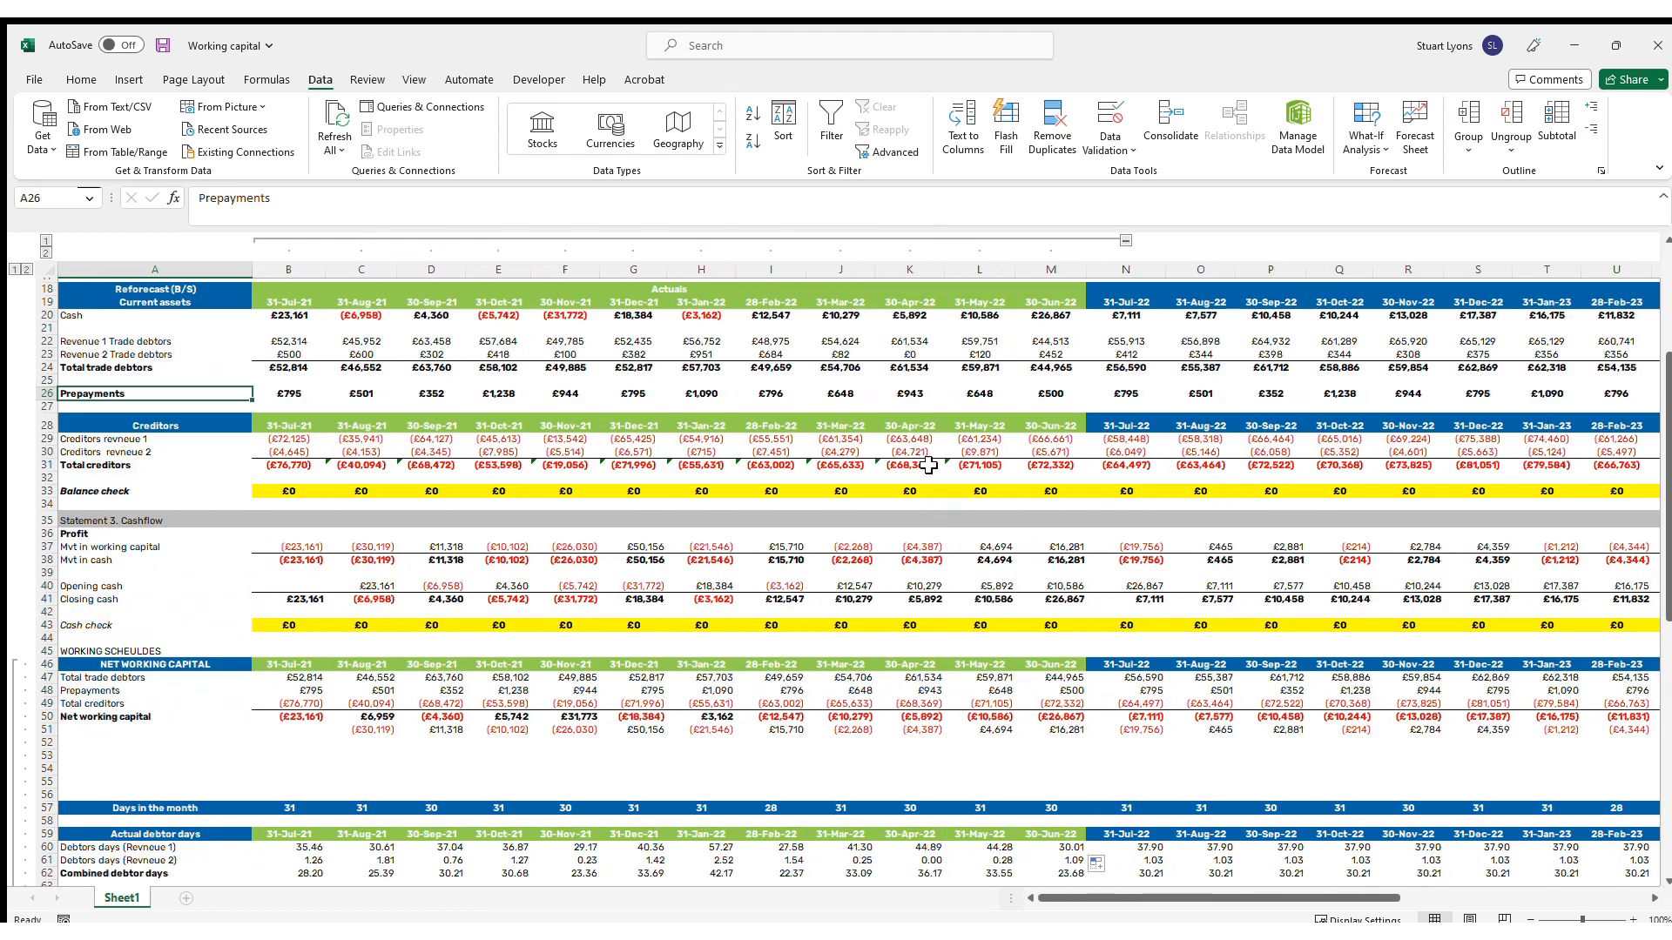
pyautogui.press('Right')
pyautogui.press('Right')
pyautogui.press('Right')
pyautogui.press('Right')
pyautogui.press('Right')
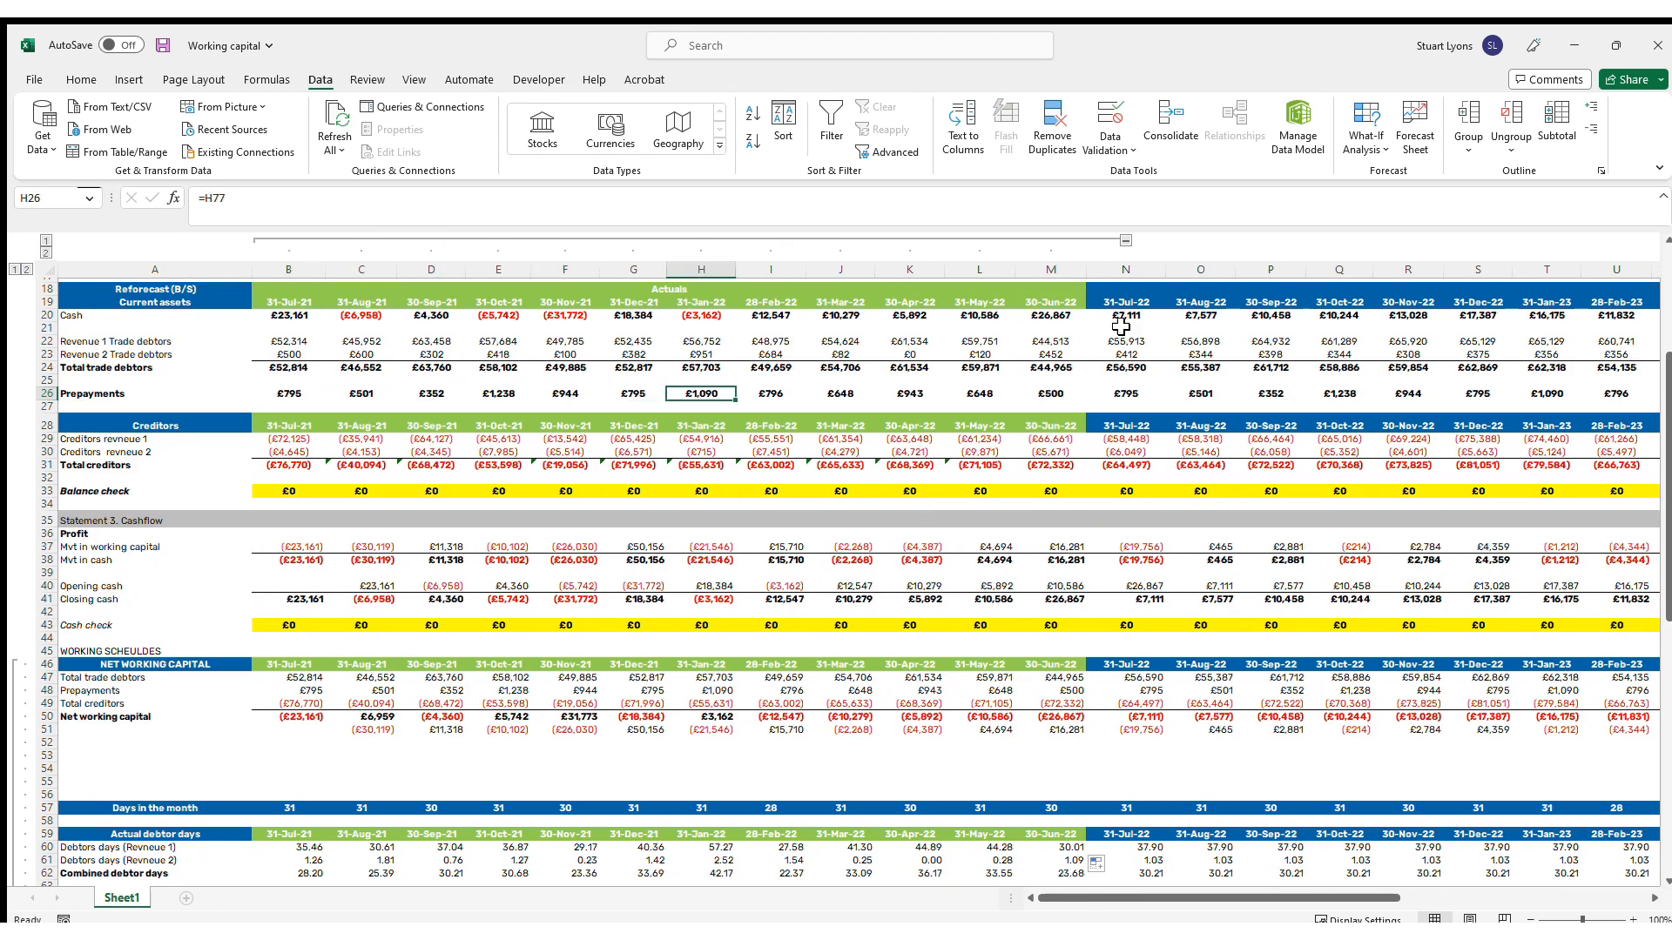
# Trace the July 2022 cash balance in N20 to closing cash in N41 and inspect the working capital movement formula in N37
pyautogui.click(1124, 316)
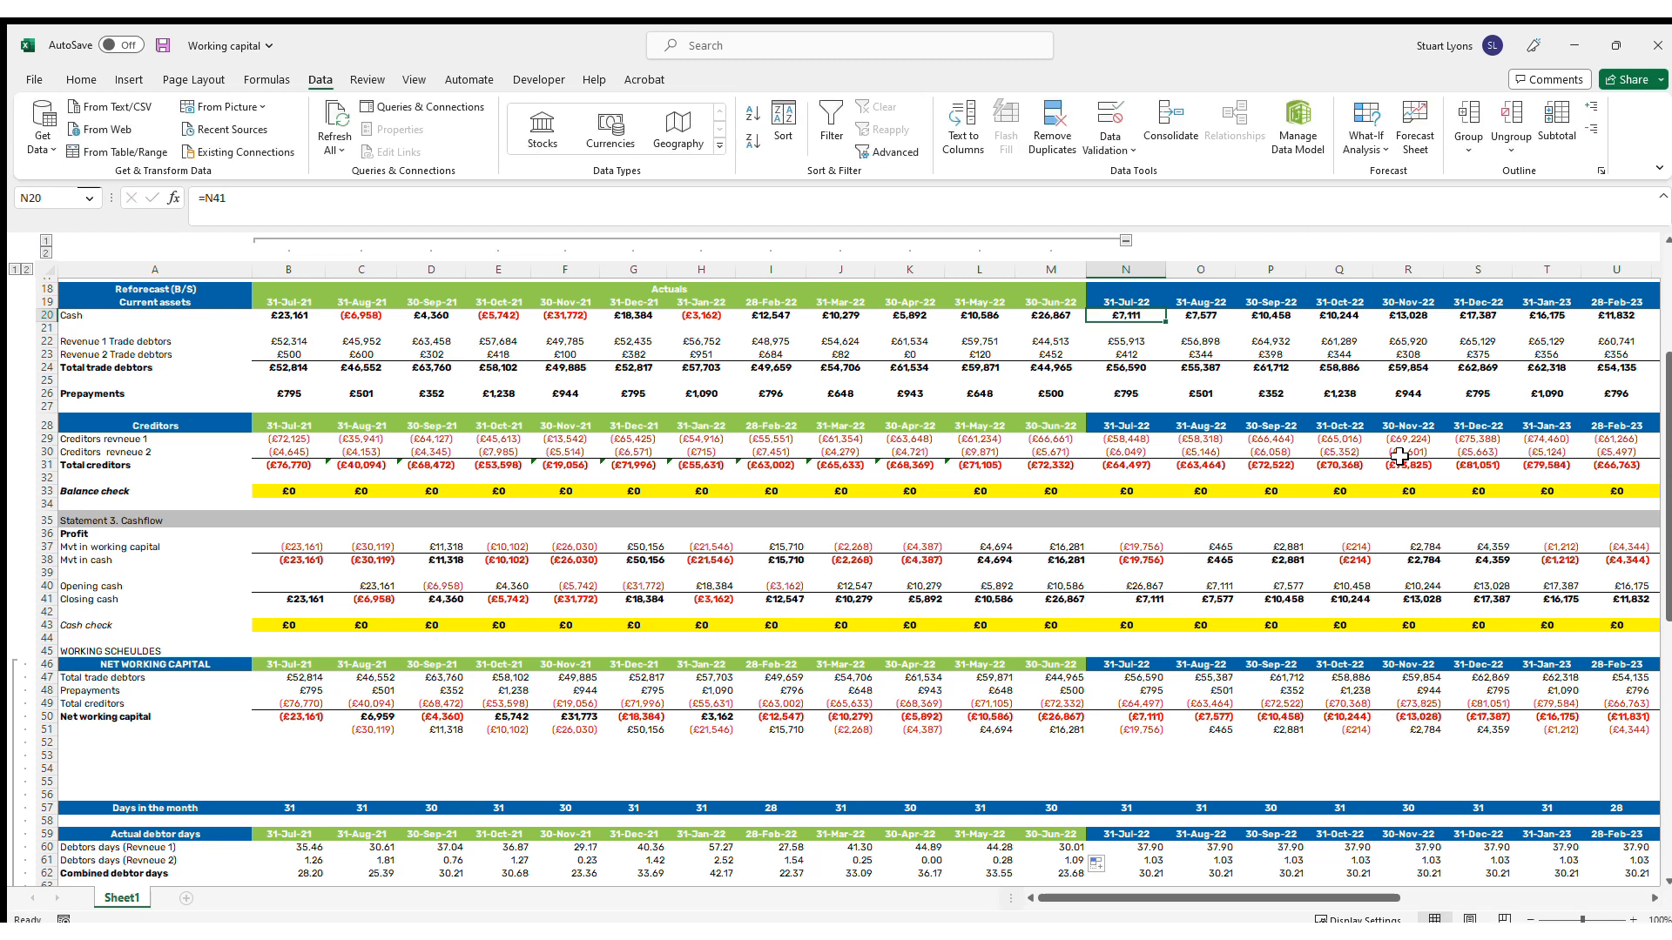
pyautogui.hotkey('ctrl', '[')
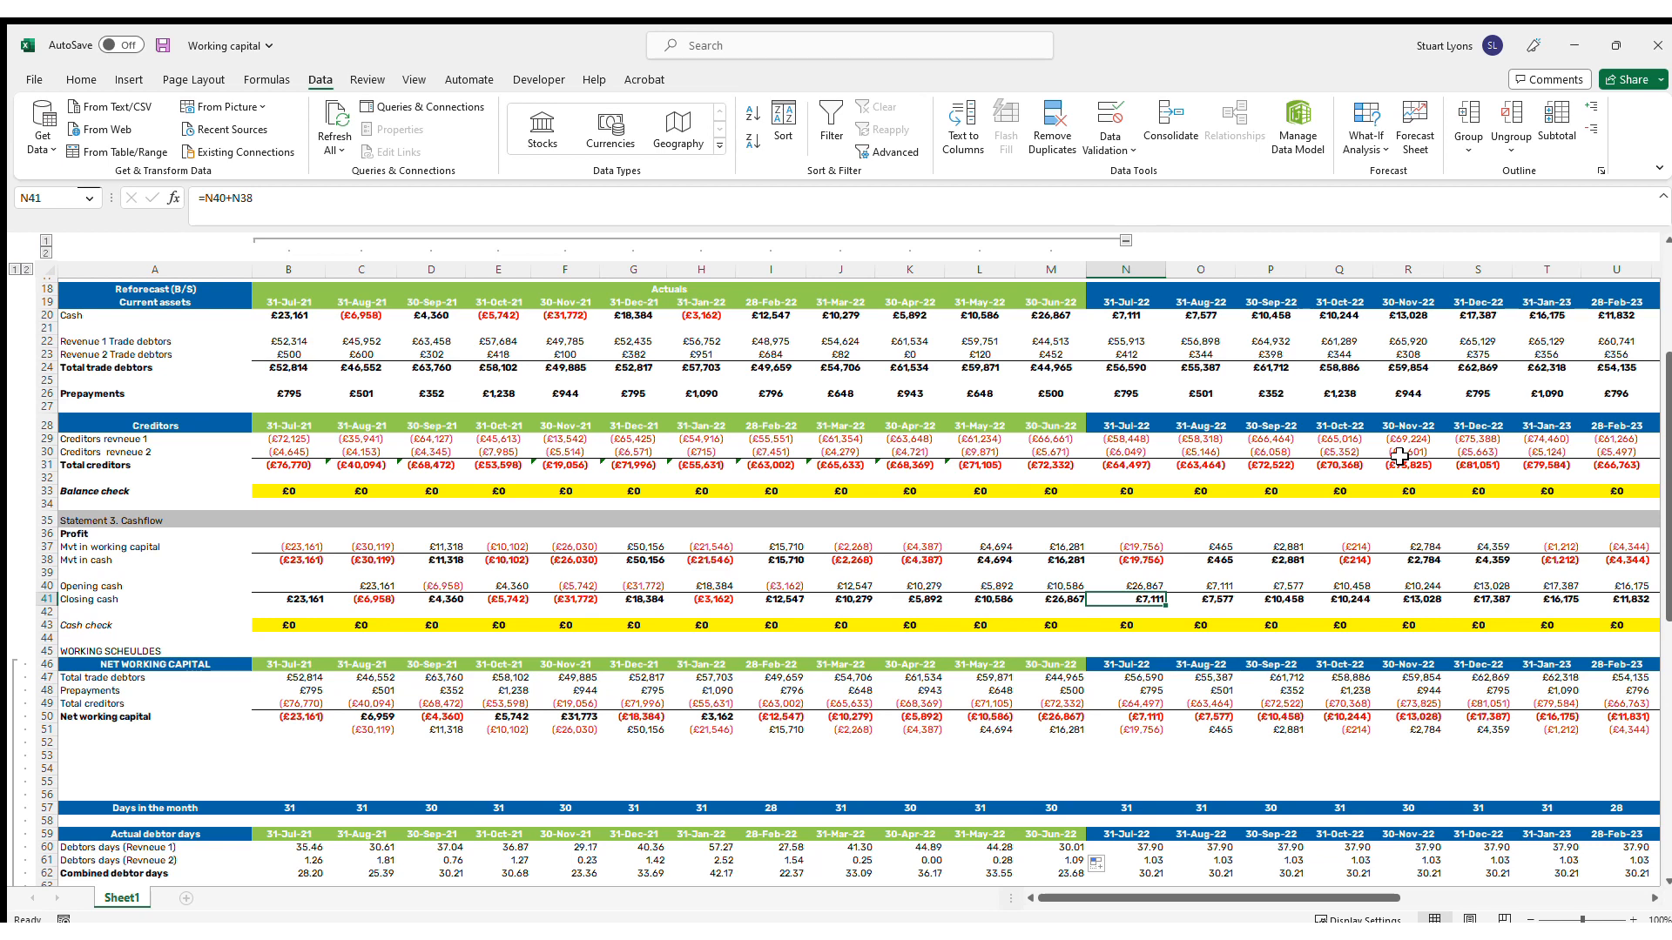
pyautogui.click(1146, 549)
pyautogui.write('=N51')
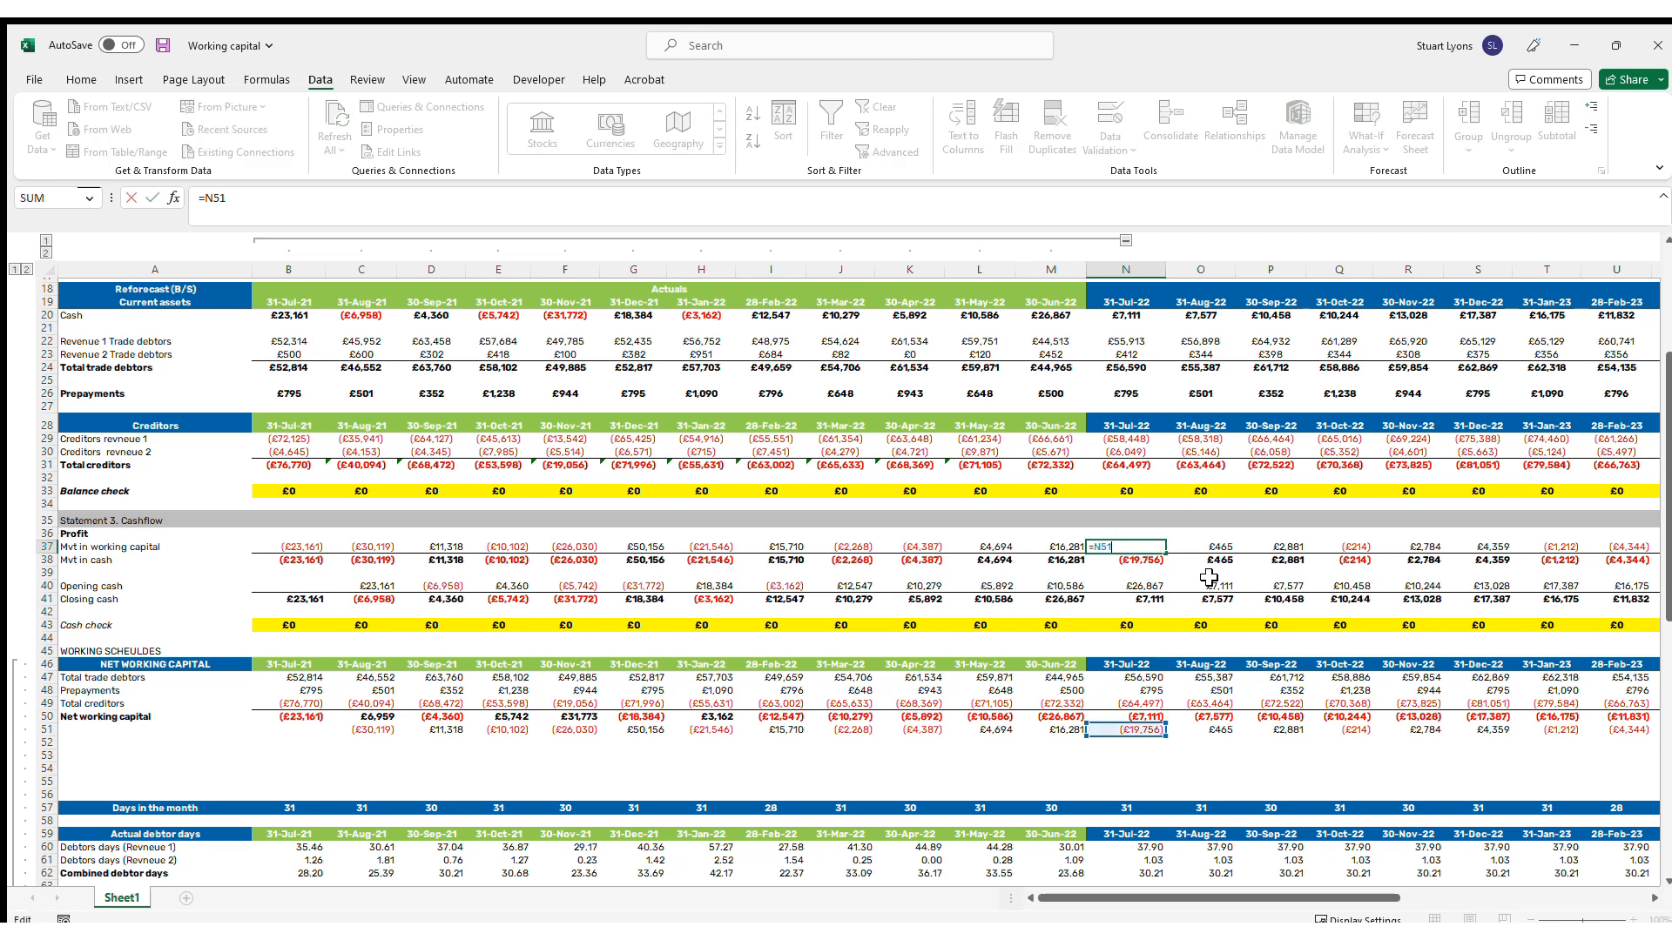
pyautogui.hotkey('ctrl', 'Return')
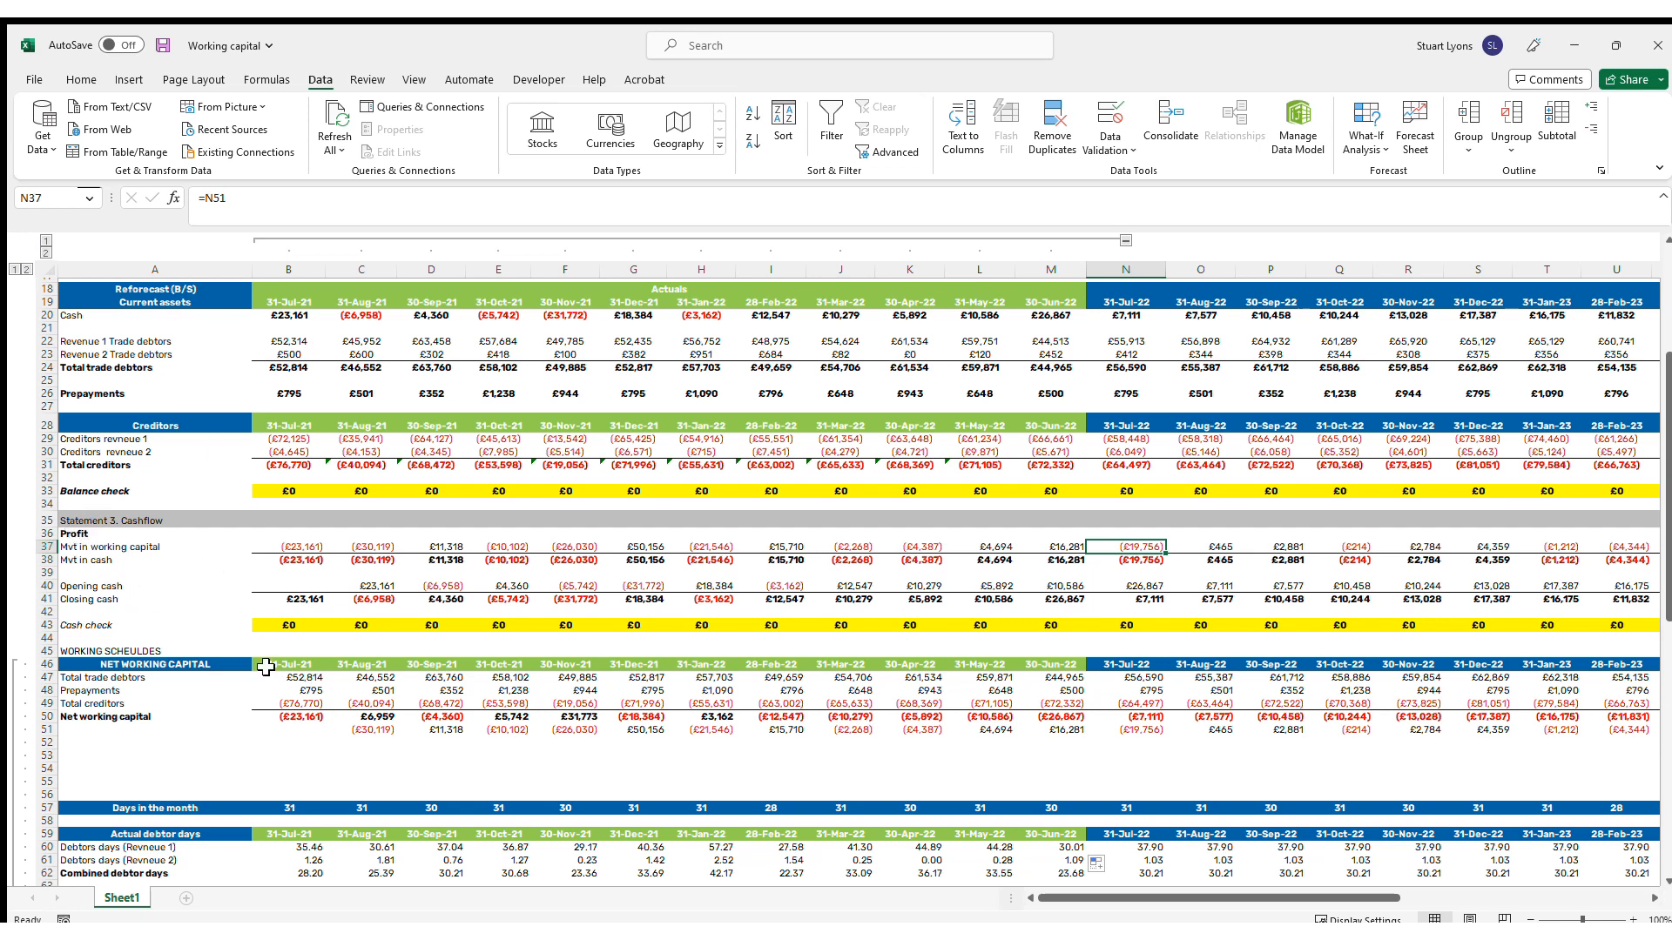
# Go from the Cashflow statement heading to Total trade debtors in row 47 and inspect the January 2022 formula in H47
pyautogui.click(46, 520)
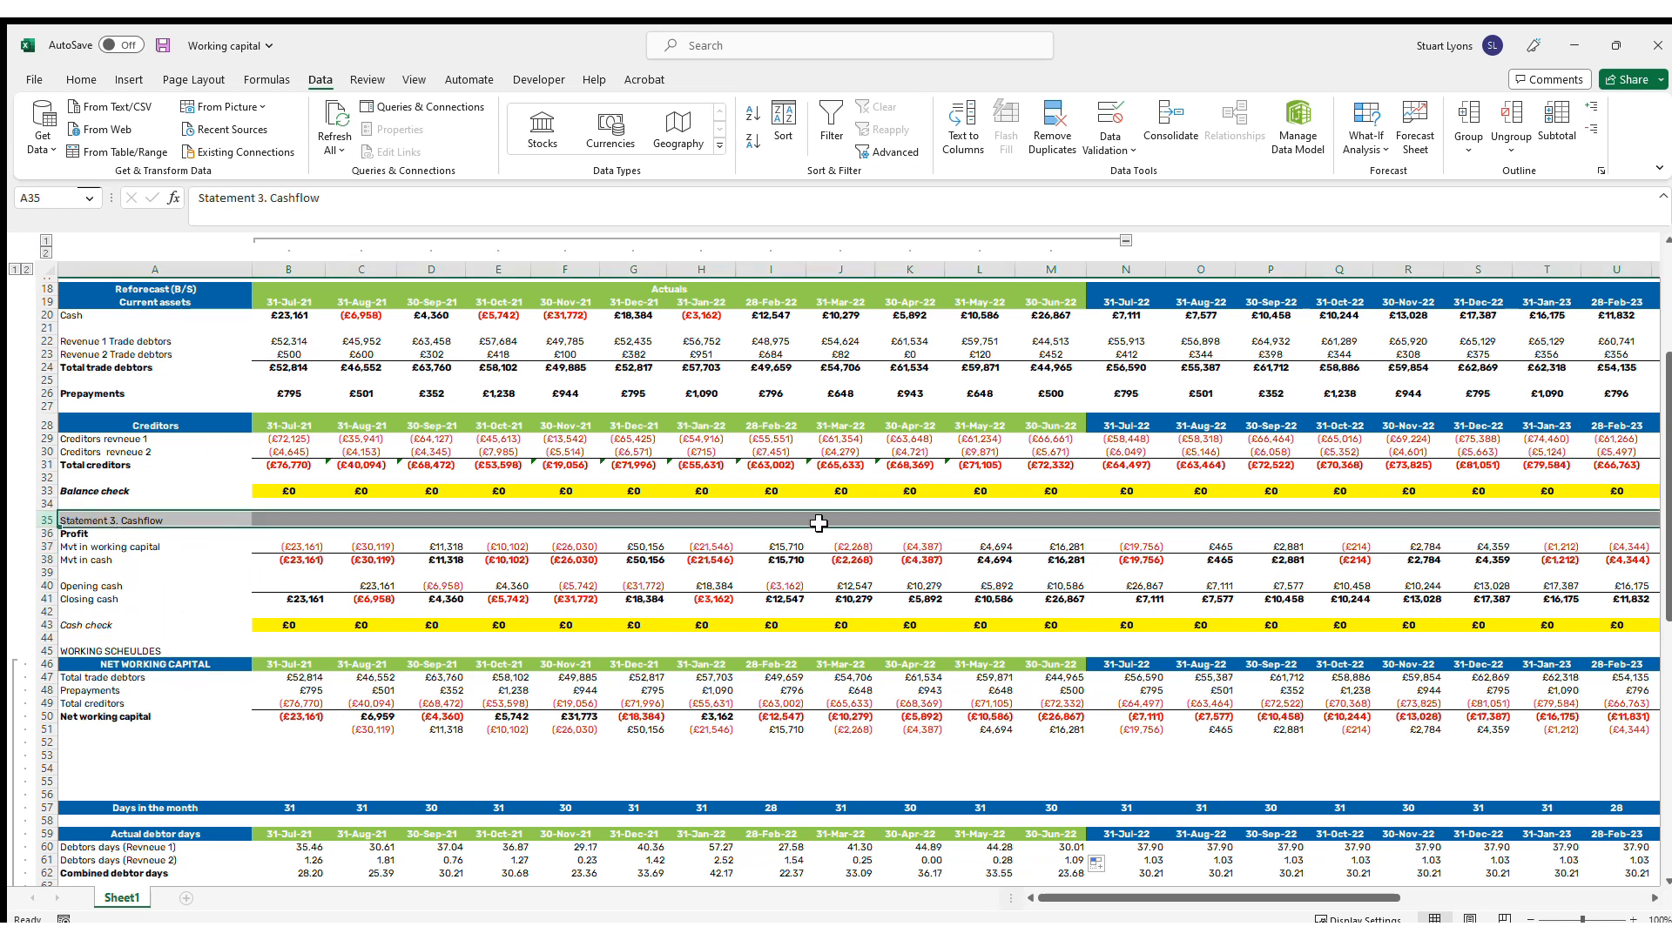
pyautogui.click(92, 678)
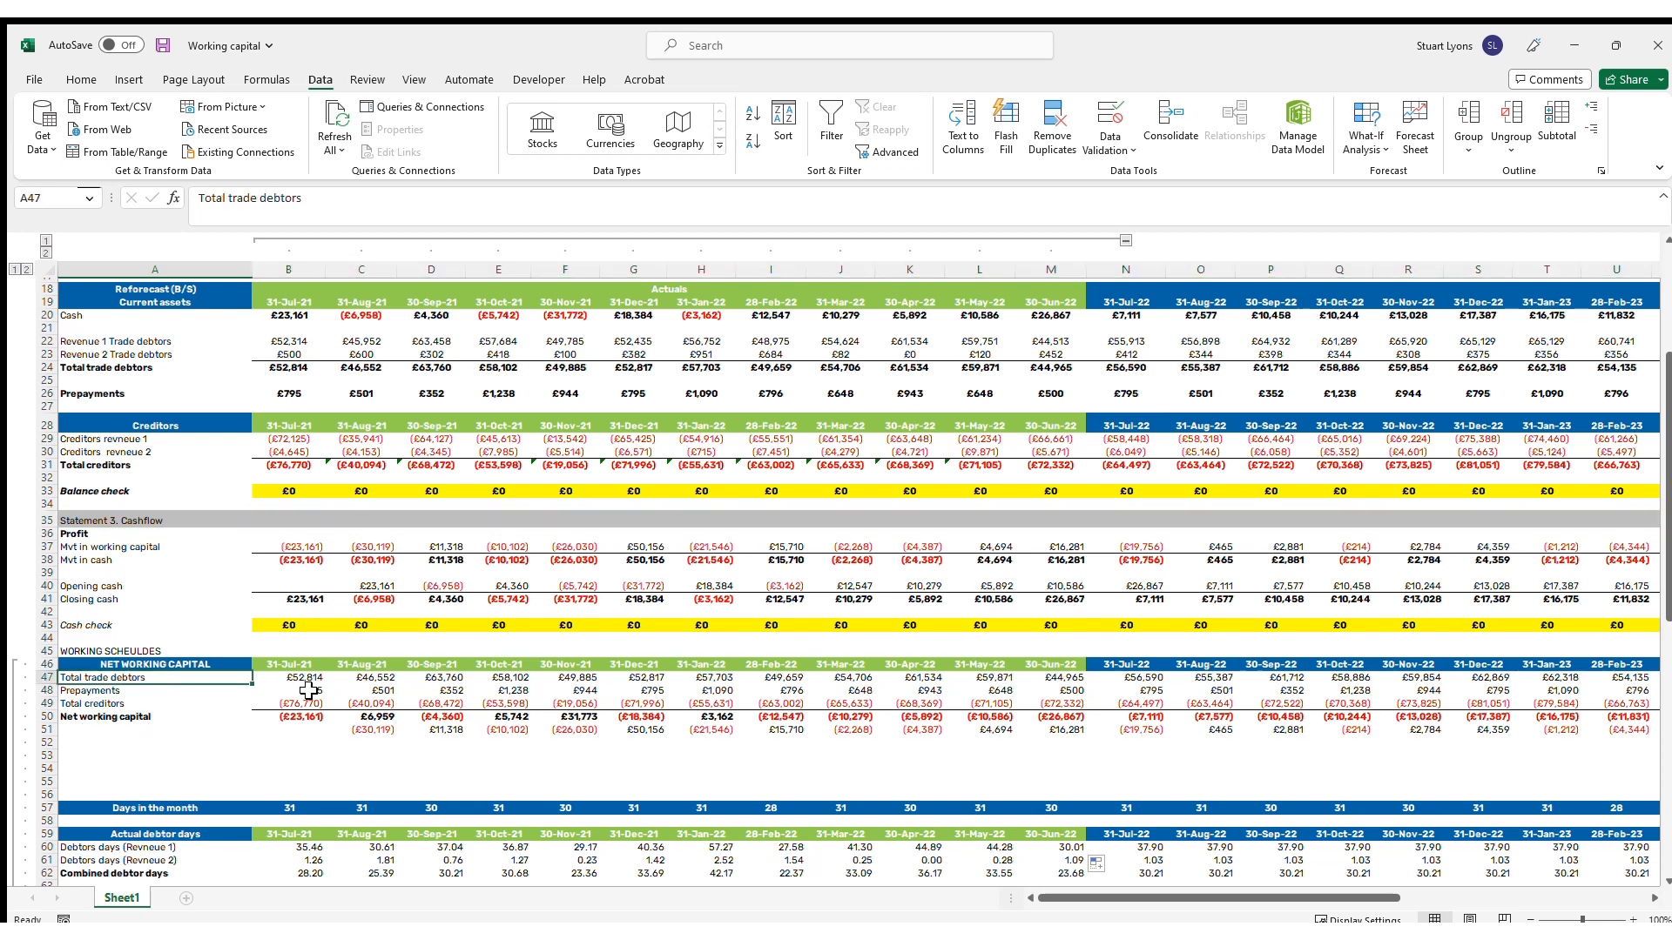
pyautogui.press('Right')
pyautogui.press('Right')
pyautogui.press('Right')
pyautogui.press('Right')
pyautogui.press('Right')
pyautogui.press('Right')
pyautogui.press('Right')
pyautogui.press('F2')
pyautogui.press('Escape')
# Inspect the February 2022 links for trade debtors, prepayments and creditors in I47 to I49 of the Net Working Capital schedule
pyautogui.press('Right')
pyautogui.press('F2')
pyautogui.press('Return')
pyautogui.press('F2')
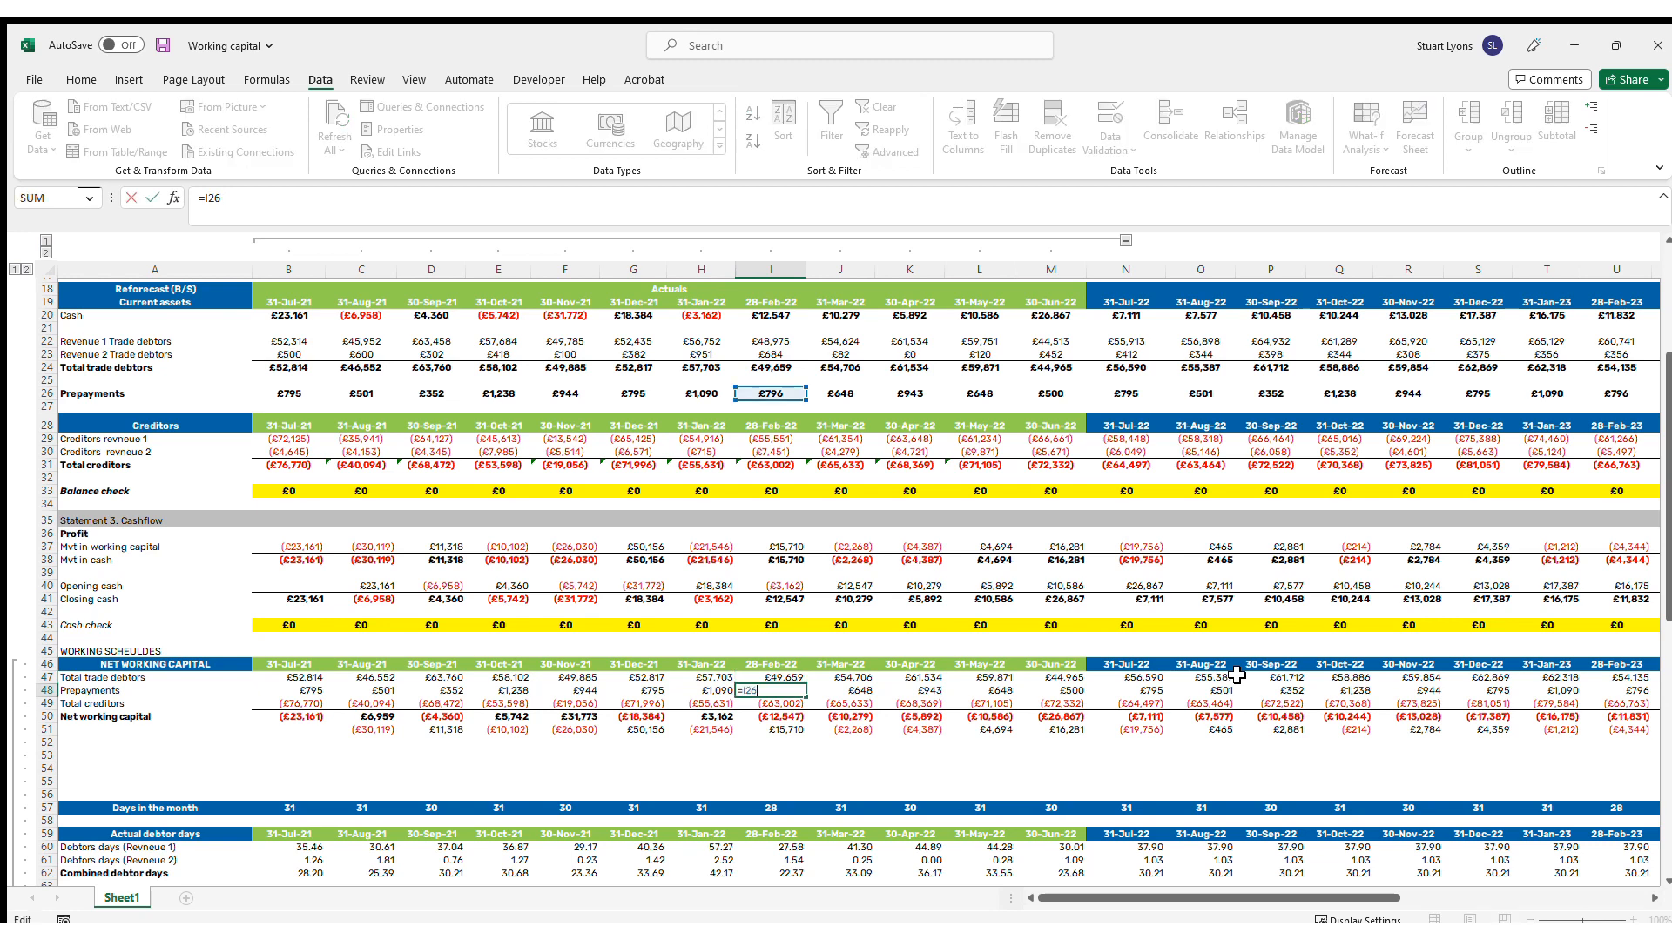
pyautogui.press('Return')
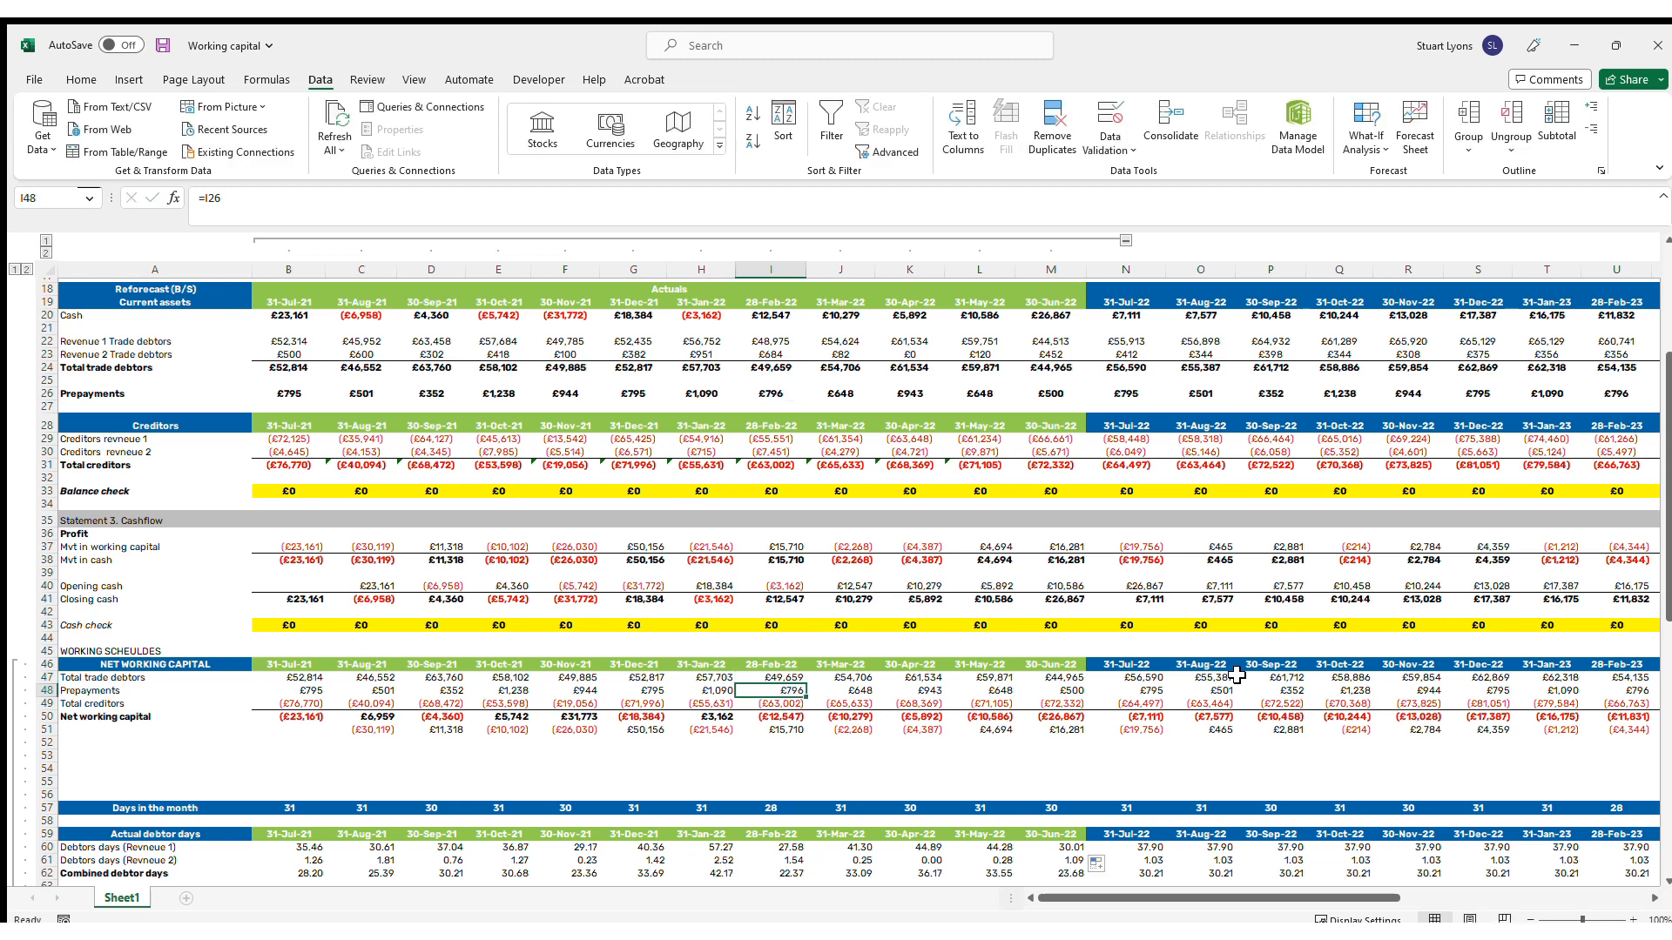
pyautogui.press('F2')
pyautogui.press('Escape')
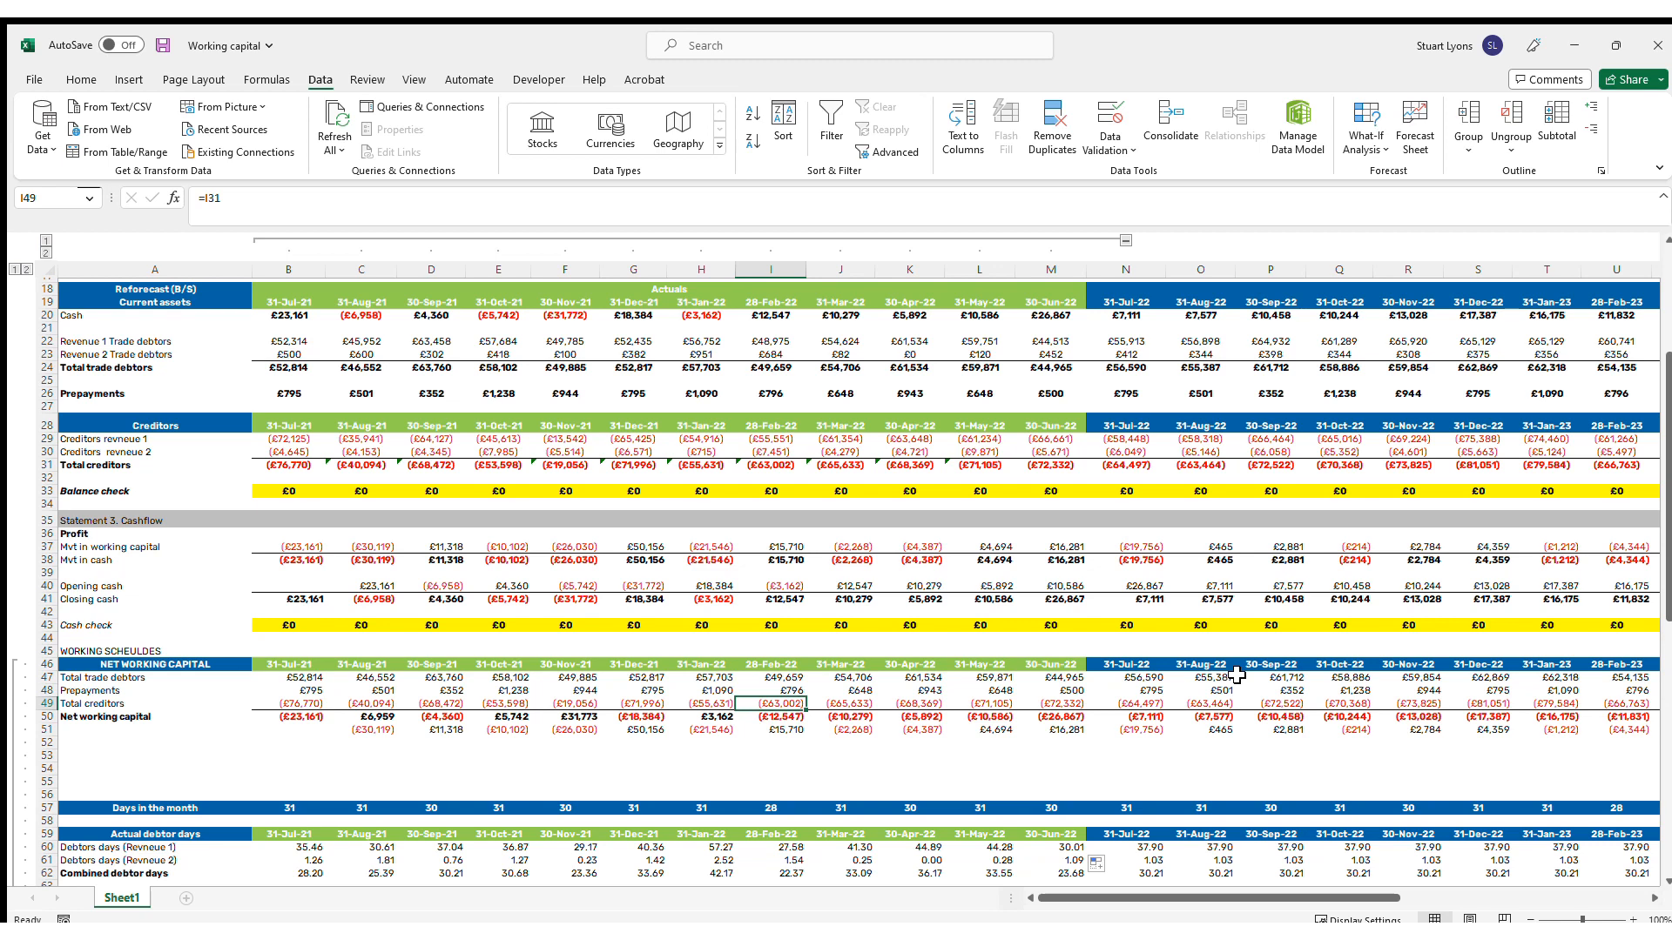
# Recheck the February 2022 formulas in I47 to I49 against the balance sheet rows they refer to
pyautogui.press('Up')
pyautogui.press('F2')
pyautogui.press('Escape')
pyautogui.press('Up')
pyautogui.press('F2')
pyautogui.press('Escape')
pyautogui.press('Down')
pyautogui.press('F2')
pyautogui.press('Escape')
pyautogui.press('Down')
pyautogui.press('F2')
pyautogui.press('Escape')
pyautogui.press('Up')
pyautogui.press('Up')
pyautogui.press('Down')
pyautogui.press('Down')
pyautogui.press('Down')
pyautogui.press('Up')
# Move back to July 2021 in the Net Working Capital schedule and inspect the trade debtors link in B47
pyautogui.press('Left')
pyautogui.press('Left')
pyautogui.press('Up')
pyautogui.press('Up')
pyautogui.press('Left')
pyautogui.press('Left')
pyautogui.press('Left')
pyautogui.press('Left')
pyautogui.press('Left')
pyautogui.press('F2')
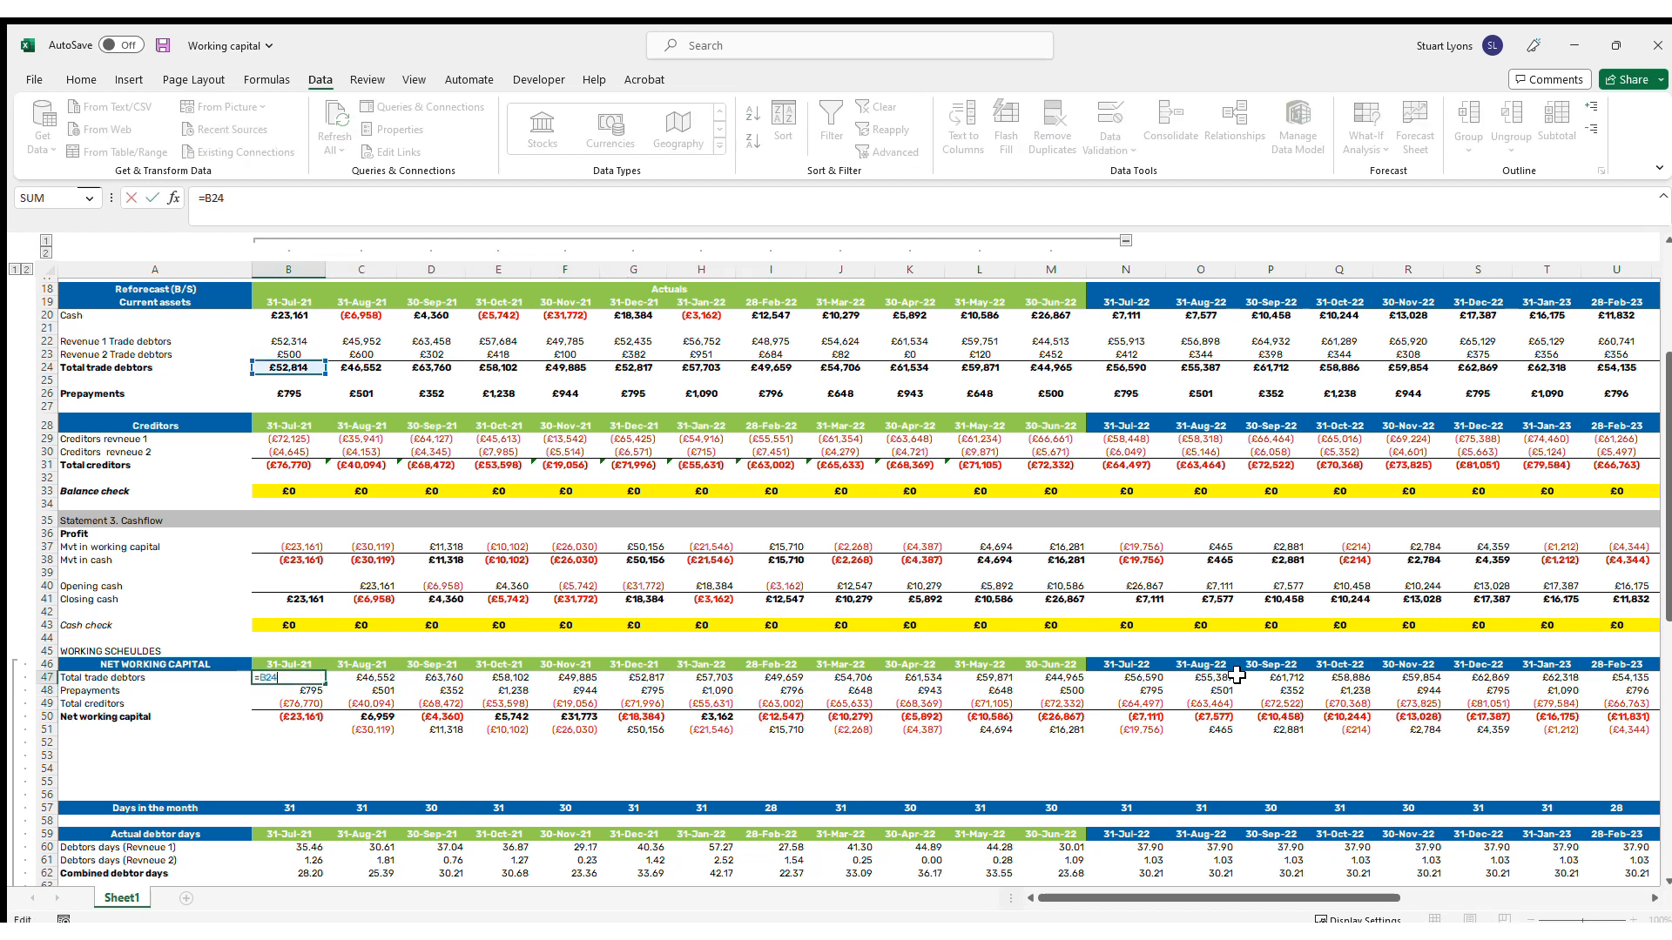
pyautogui.press('Escape')
# Inspect the Net working capital total formulas for July and August 2021 in B50 and C50
pyautogui.press('Down')
pyautogui.press('Right')
pyautogui.press('Right')
pyautogui.press('Down')
pyautogui.press('Left')
pyautogui.press('Left')
pyautogui.press('Down')
pyautogui.press('Right')
pyautogui.press('F2')
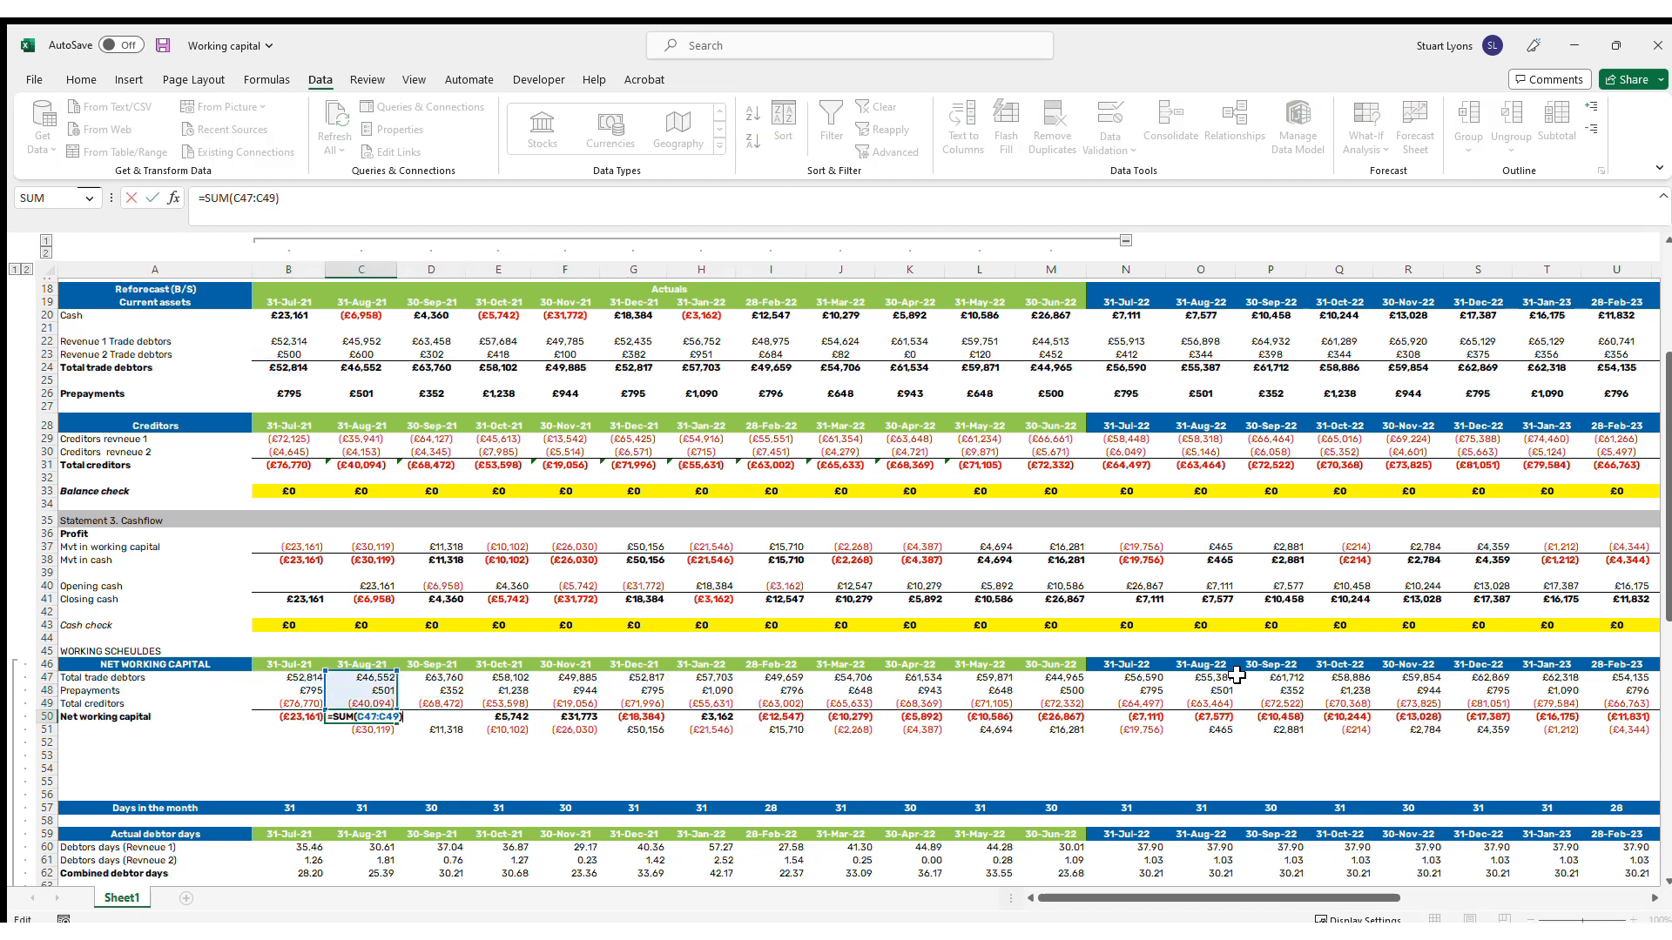
pyautogui.press('Escape')
pyautogui.press('Left')
pyautogui.press('F2')
pyautogui.press('Escape')
pyautogui.press('Right')
pyautogui.press('F2')
pyautogui.press('Escape')
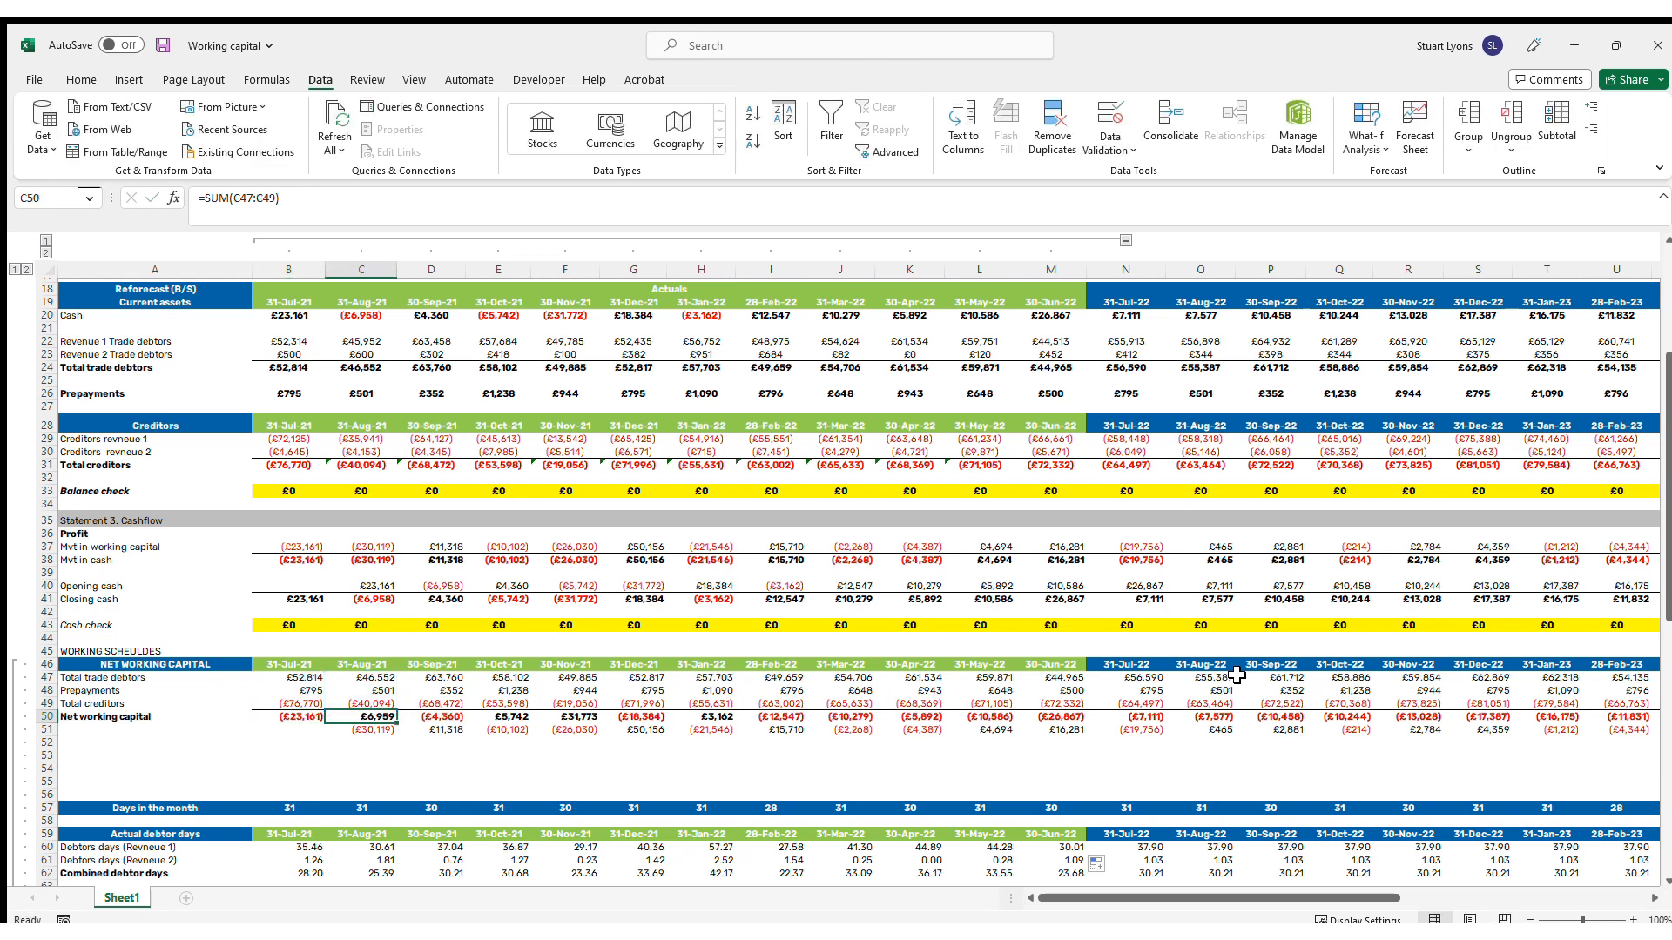
pyautogui.press('F2')
pyautogui.press('Escape')
# Inspect the August 2021 working capital movement formula in C51
pyautogui.press('Down')
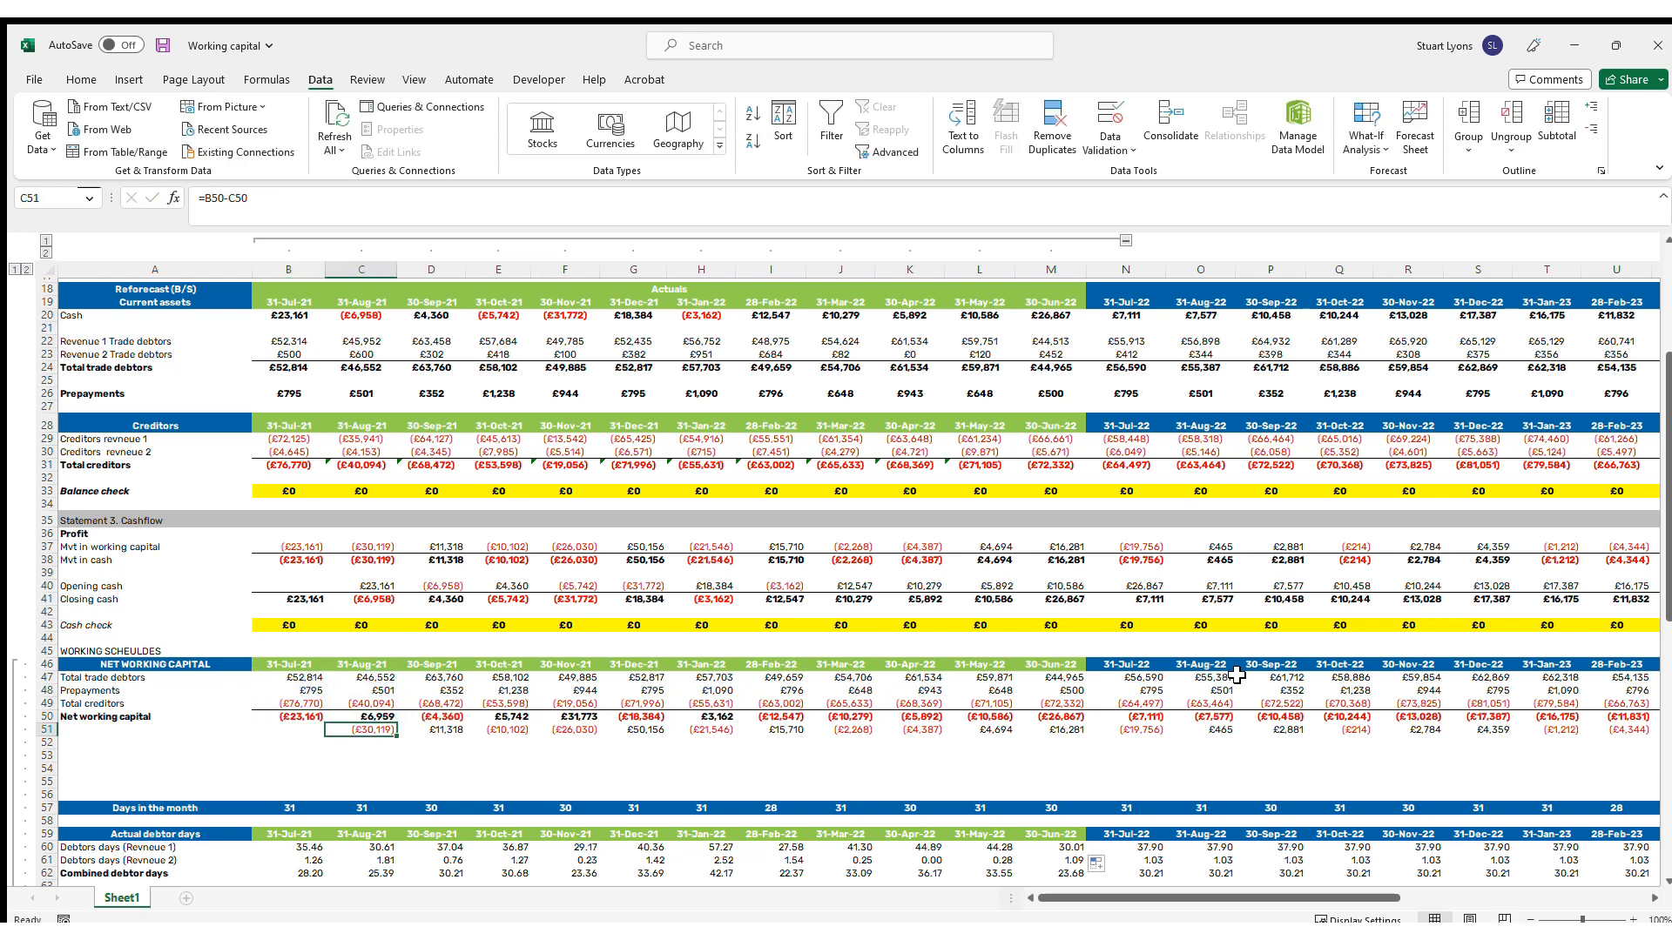
pyautogui.press('F2')
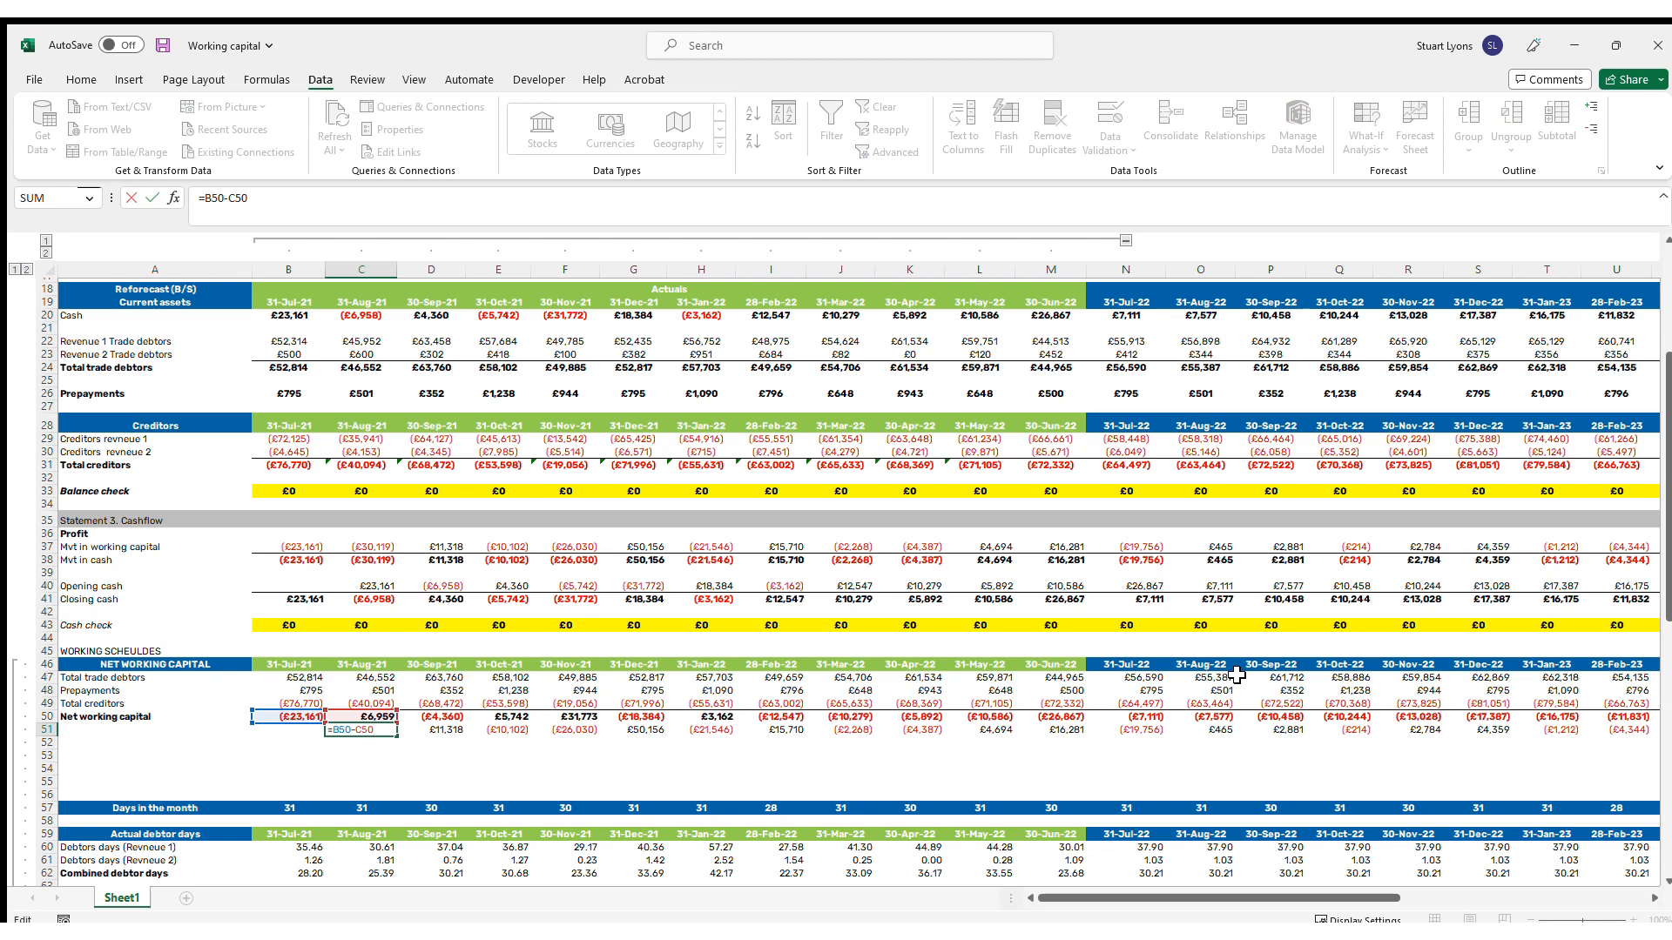
pyautogui.press('Escape')
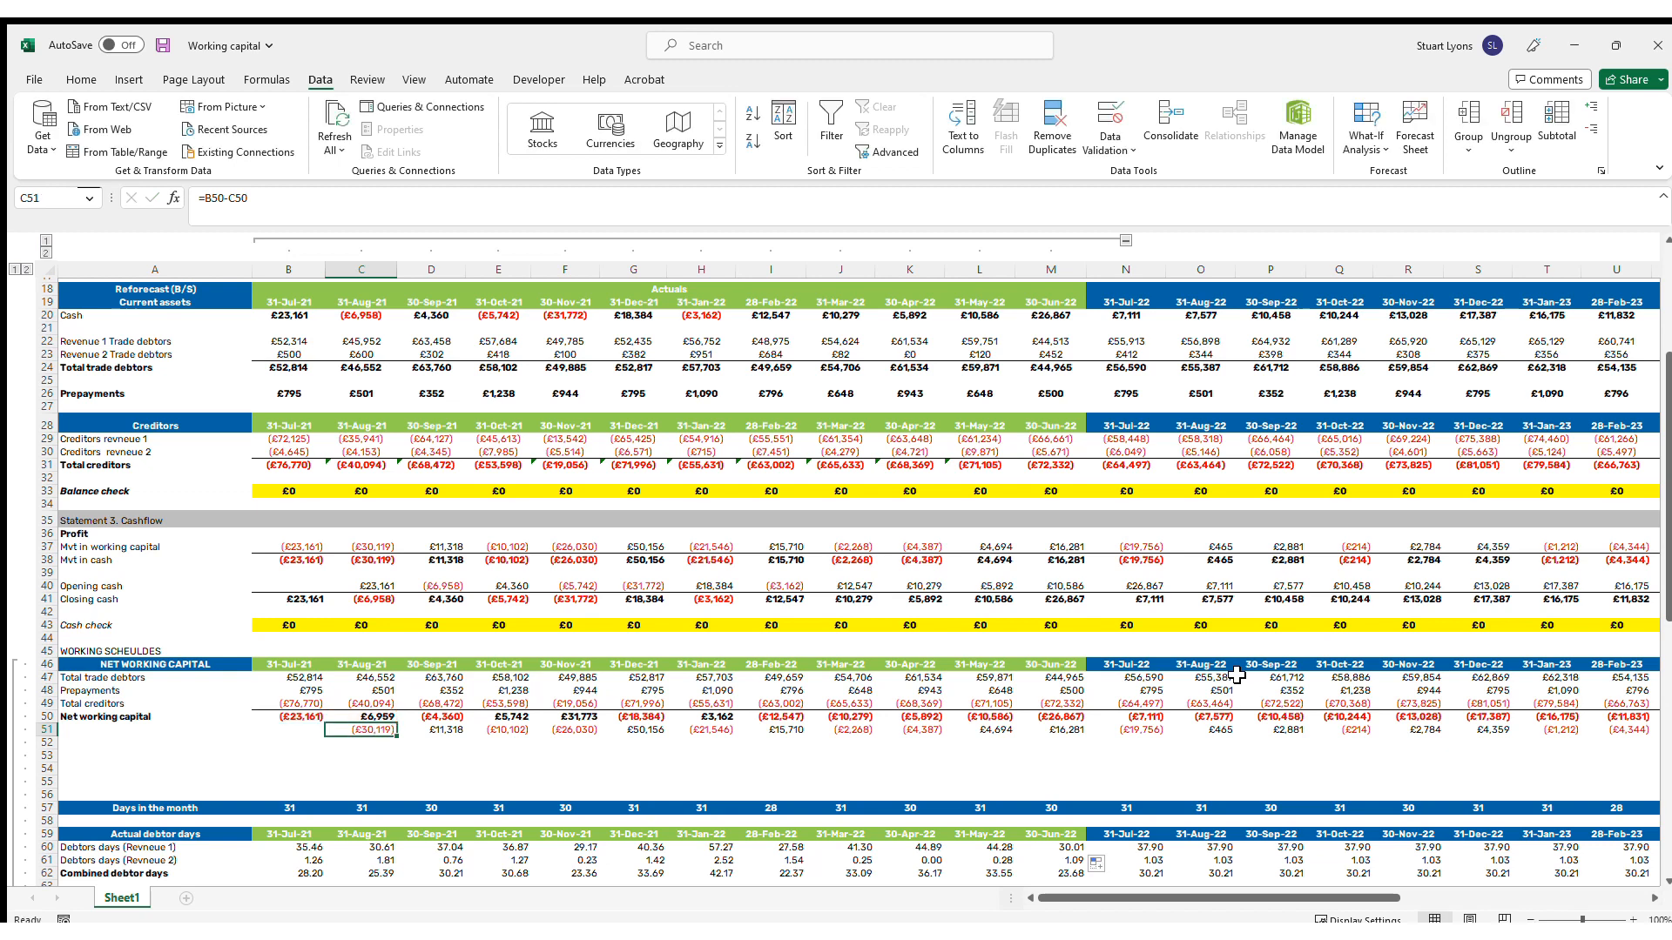
# Review the working capital movement formulas across the actual months in row 51 and return to September 2021
pyautogui.press('Right')
pyautogui.press('Right')
pyautogui.press('Right')
pyautogui.press('Right')
pyautogui.press('Right')
pyautogui.press('Right')
pyautogui.press('Right')
pyautogui.press('Left')
pyautogui.press('Left')
pyautogui.press('Left')
pyautogui.press('Left')
pyautogui.press('Left')
pyautogui.press('Left')
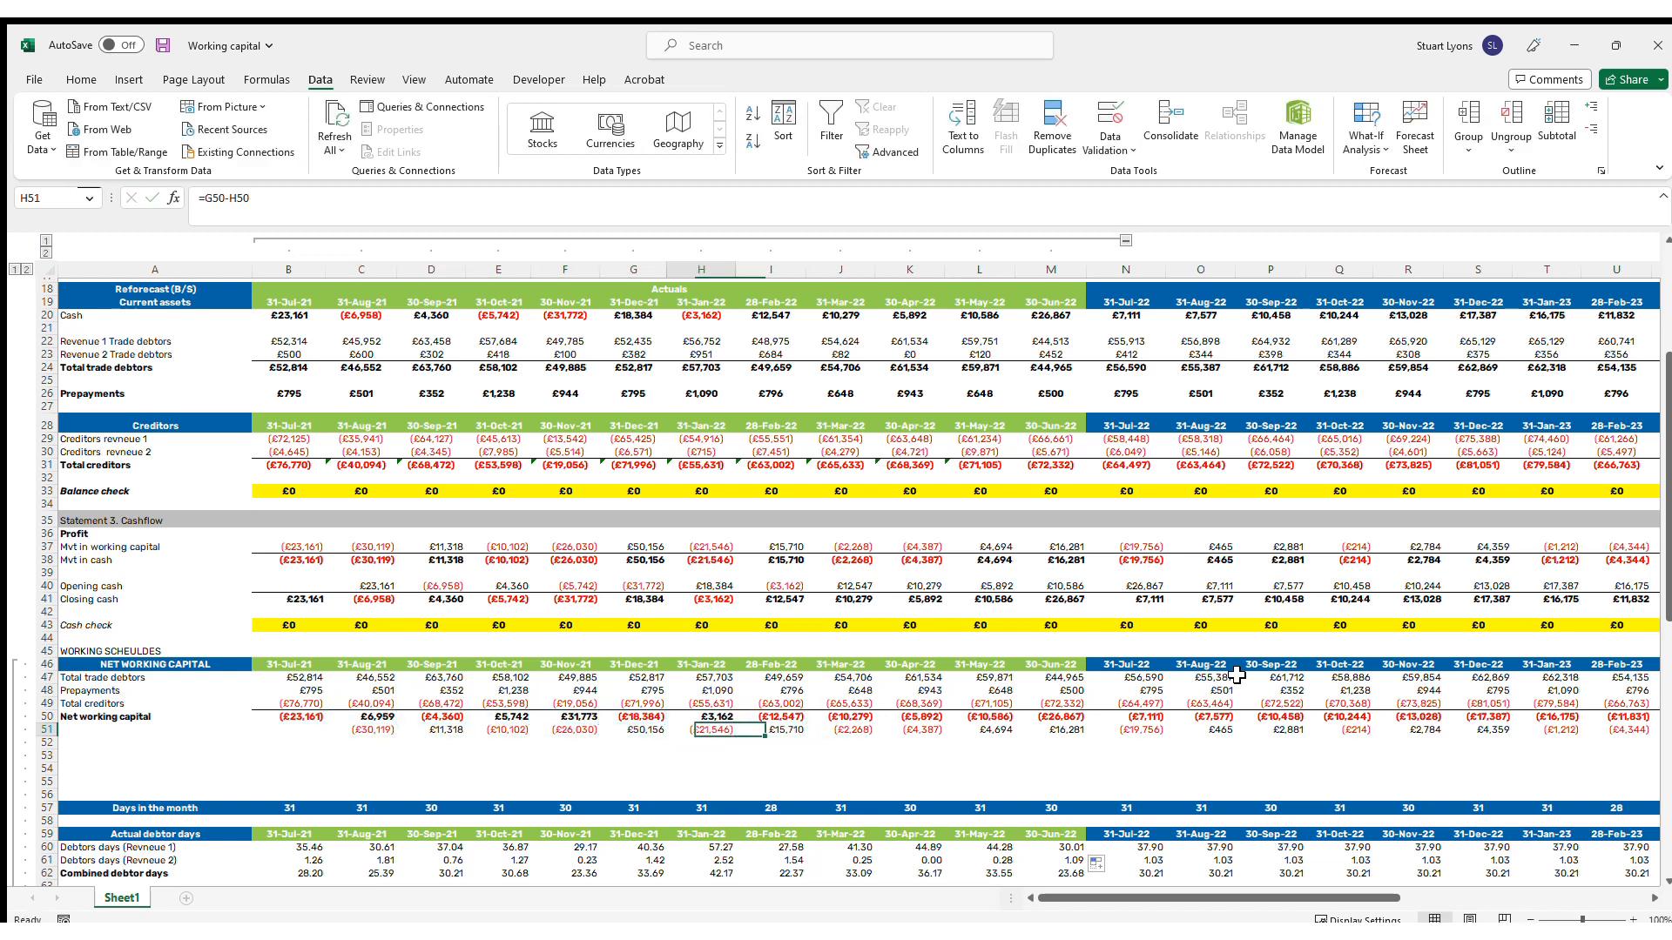
pyautogui.press('F2')
pyautogui.press('Escape')
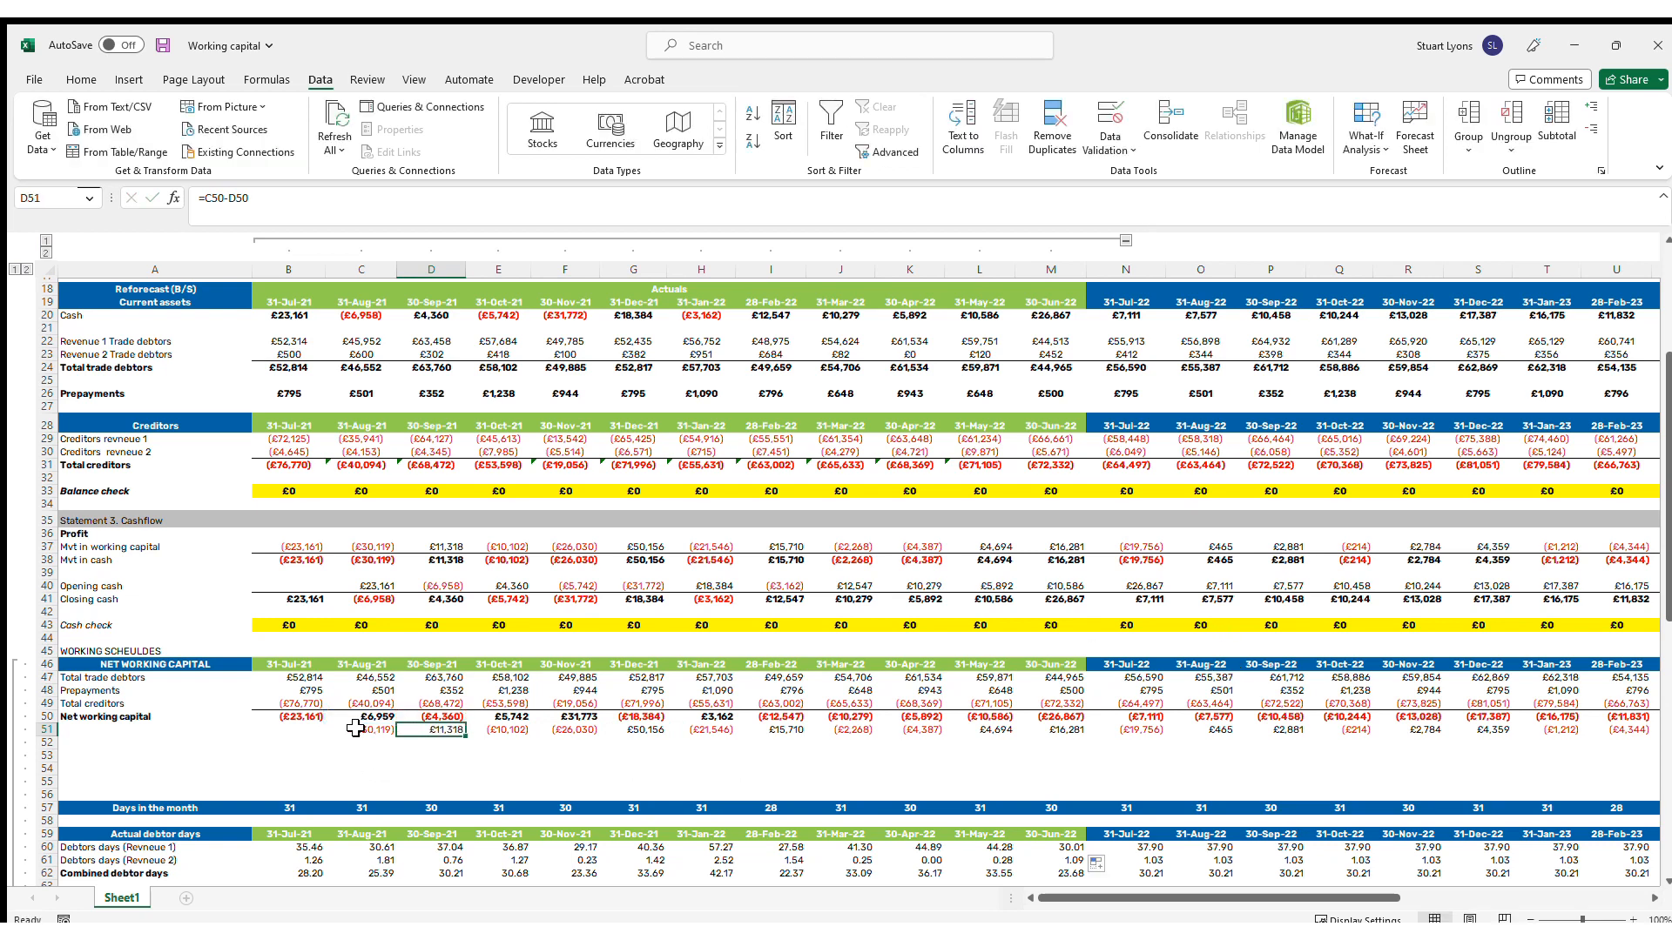
# Inspect the September 2021 cashflow formulas from working capital movement in D37 through opening and closing cash in D40 and D41
pyautogui.click(439, 548)
pyautogui.press('F2')
pyautogui.press('Escape')
pyautogui.click(456, 562)
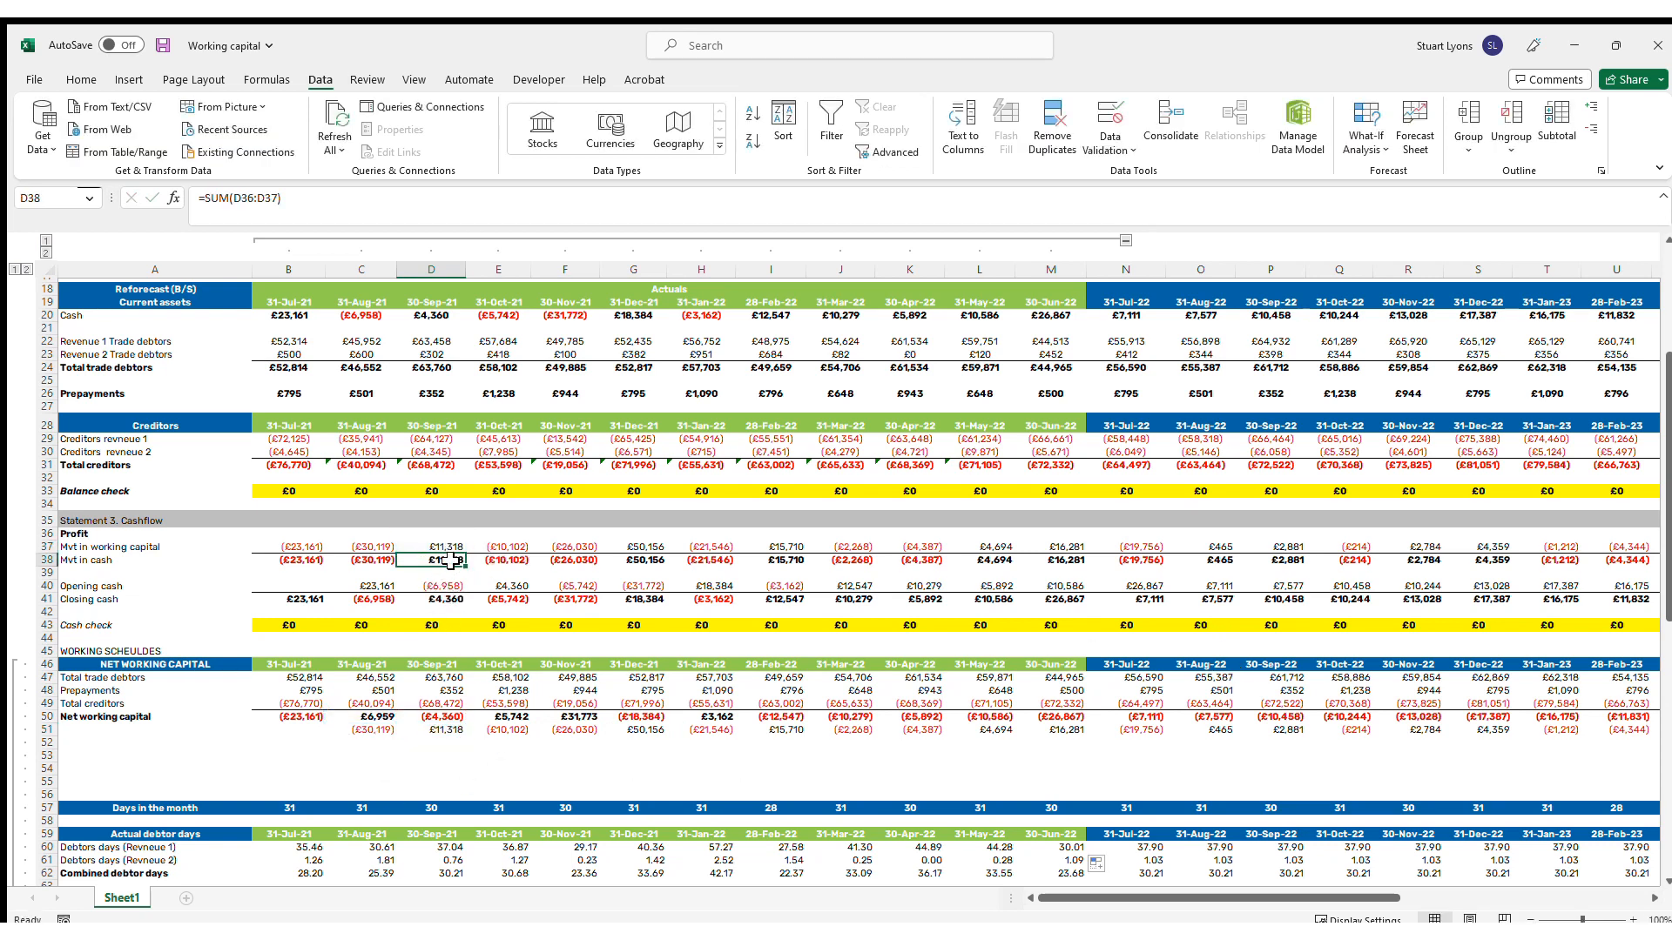
pyautogui.click(431, 586)
pyautogui.write('=C41')
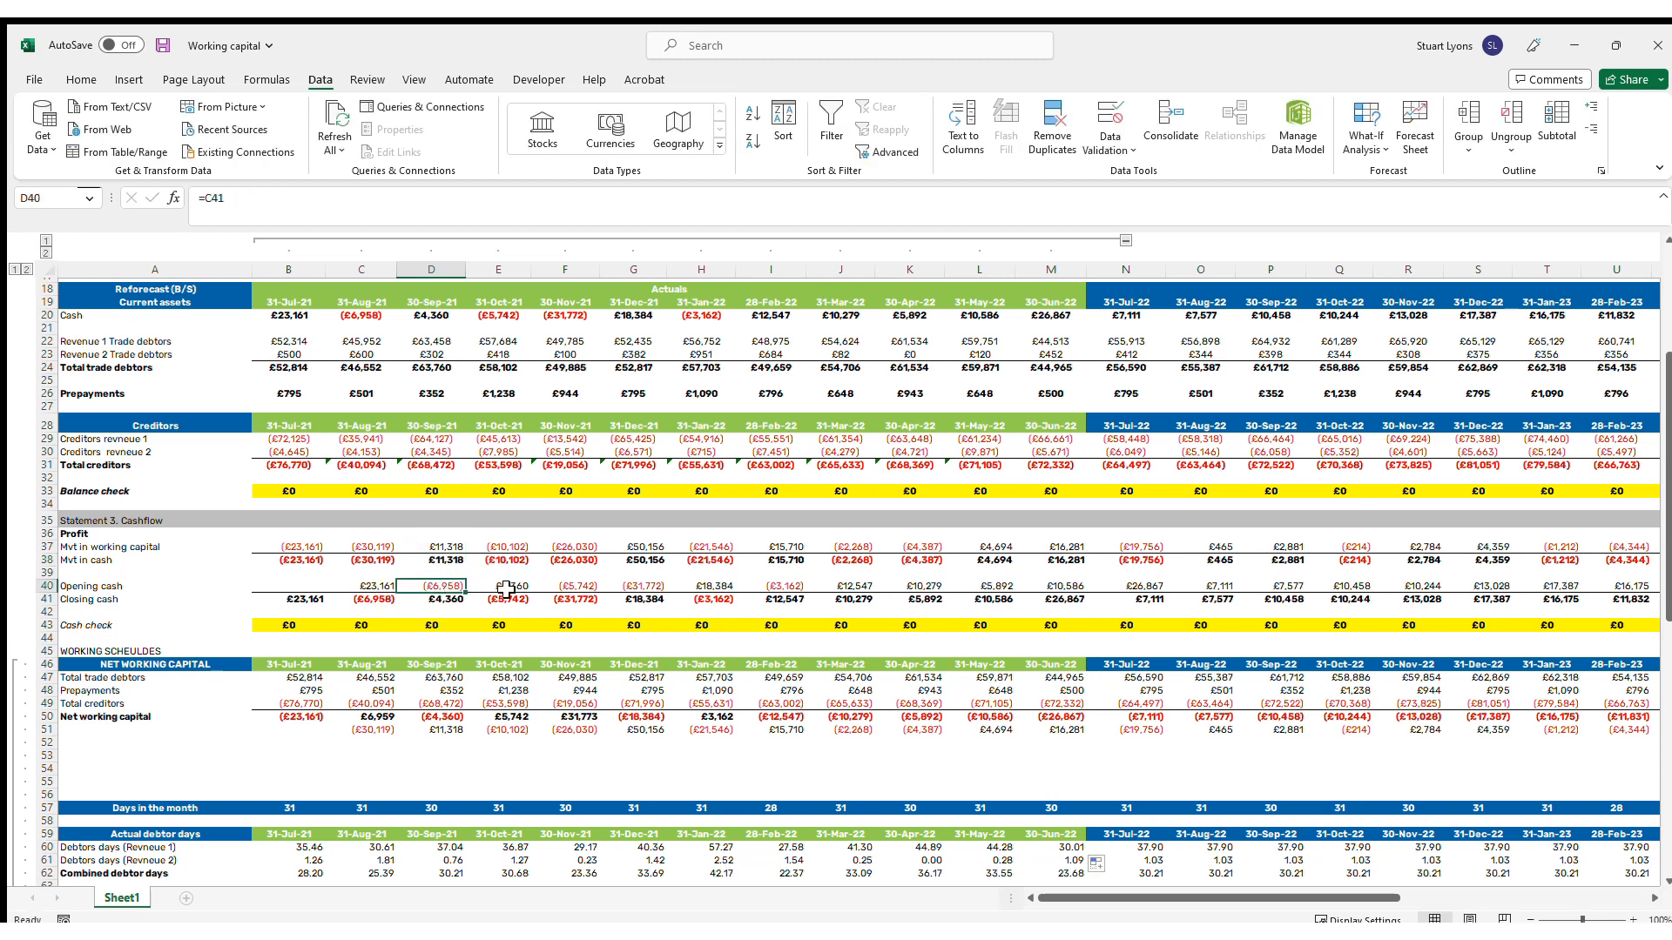
pyautogui.press('Return')
pyautogui.doubleClick(442, 601)
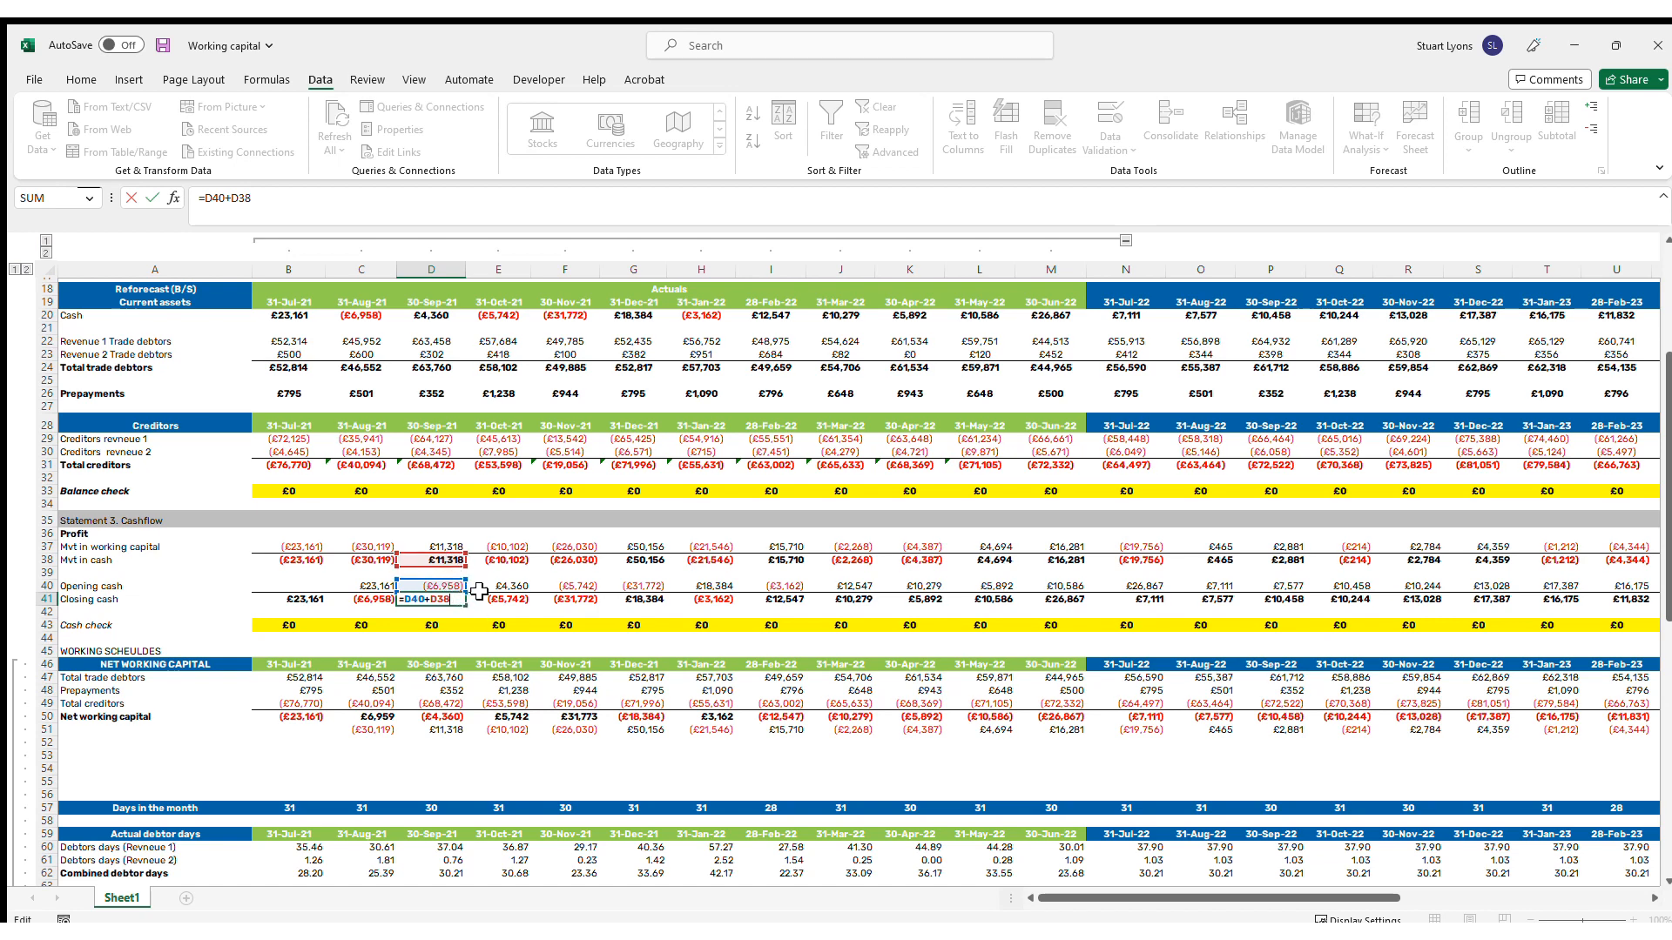
pyautogui.press('Return')
# Check the September 2021 balance sheet cash and inspect the balance check formula in D33
pyautogui.click(454, 329)
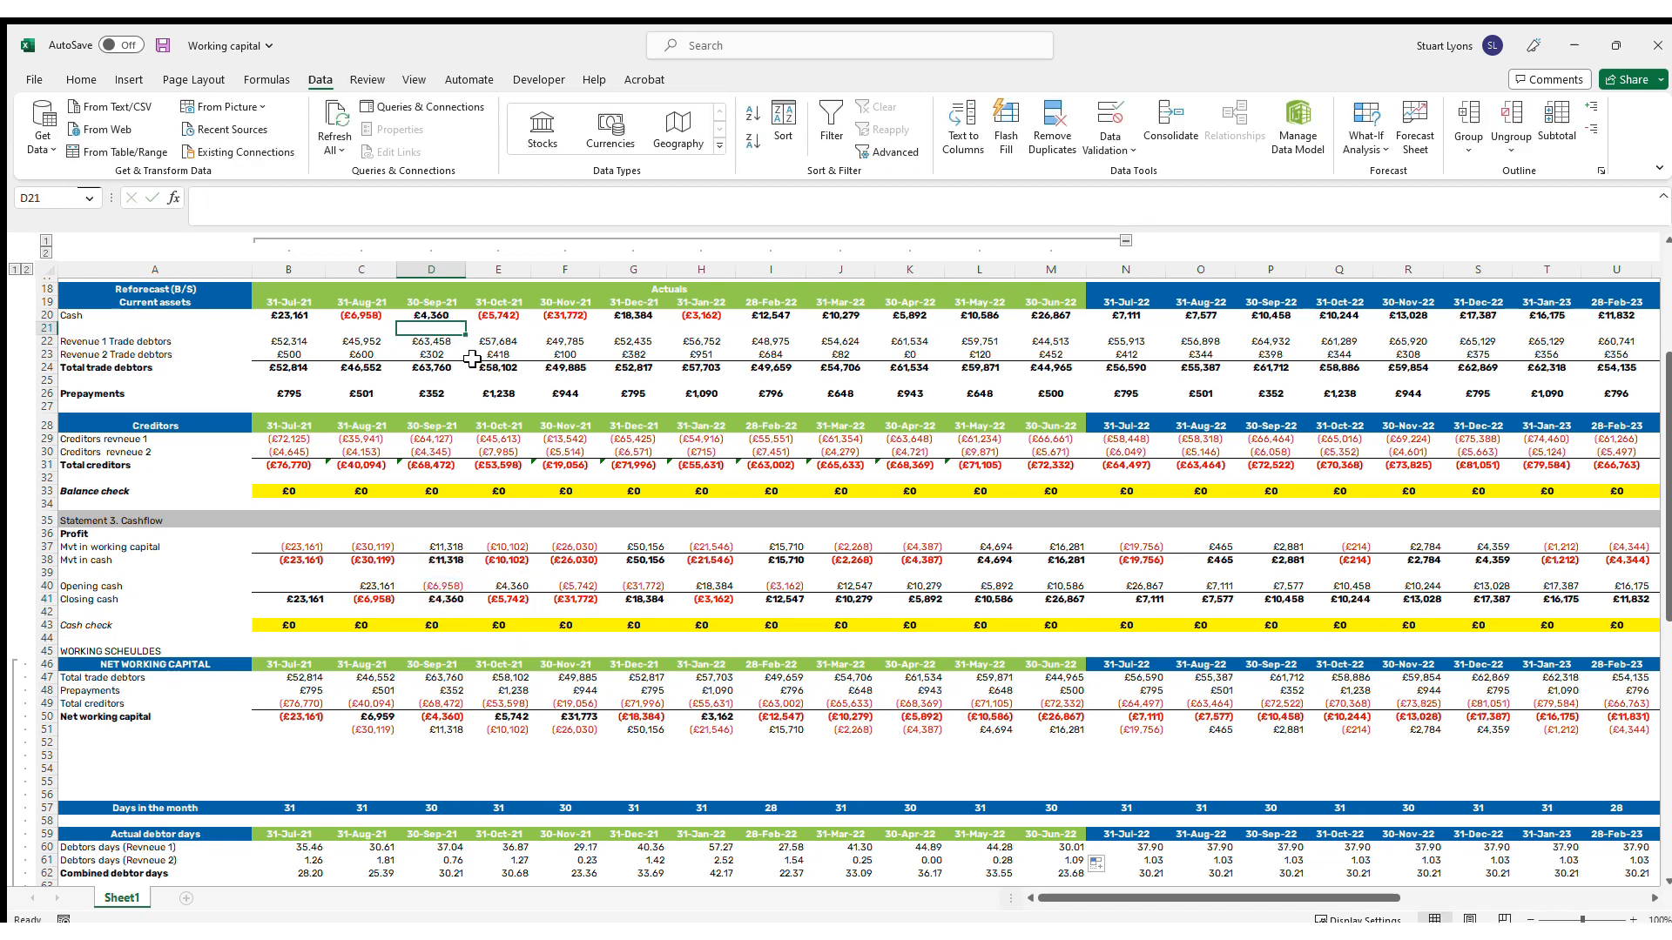
pyautogui.click(440, 302)
pyautogui.press('F2')
pyautogui.press('Escape')
pyautogui.click(452, 490)
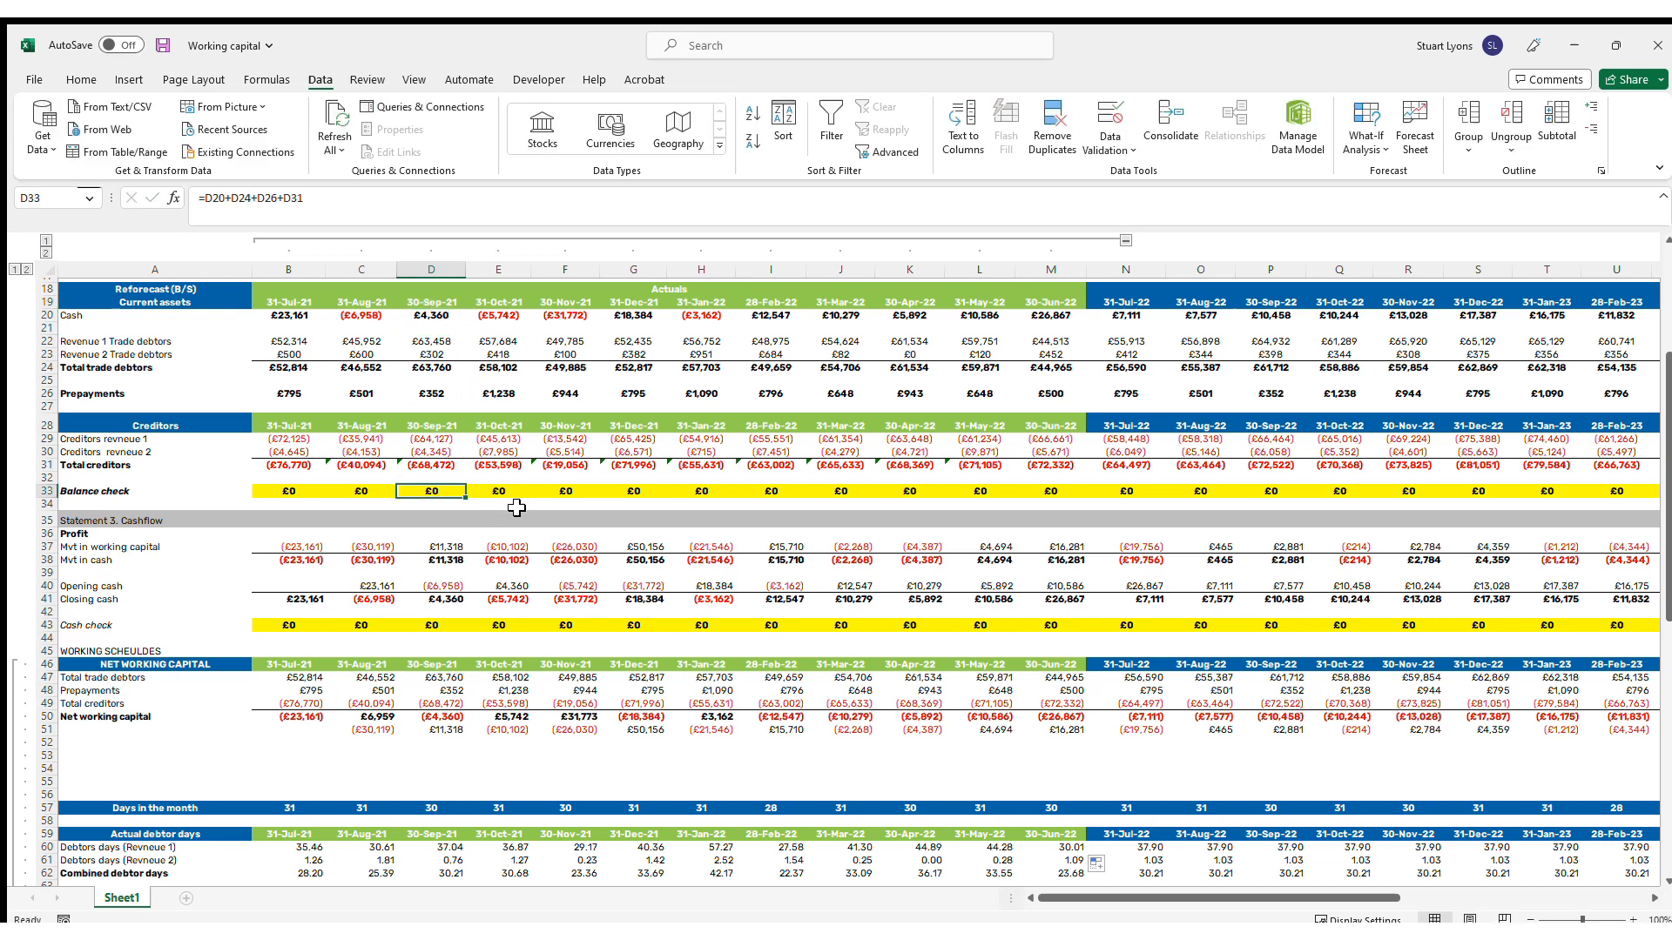
pyautogui.press('F2')
pyautogui.press('Escape')
pyautogui.press('F2')
pyautogui.press('Escape')
# Review the movement in cash in row 38 across the forecast months from July 2022 and return to N38
pyautogui.click(1128, 559)
pyautogui.press('Right')
pyautogui.press('Right')
pyautogui.press('Right')
pyautogui.press('Right')
pyautogui.press('Right')
pyautogui.press('Right')
pyautogui.press('Right')
pyautogui.press('Right')
pyautogui.press('Right')
pyautogui.press('Right')
pyautogui.press('Right')
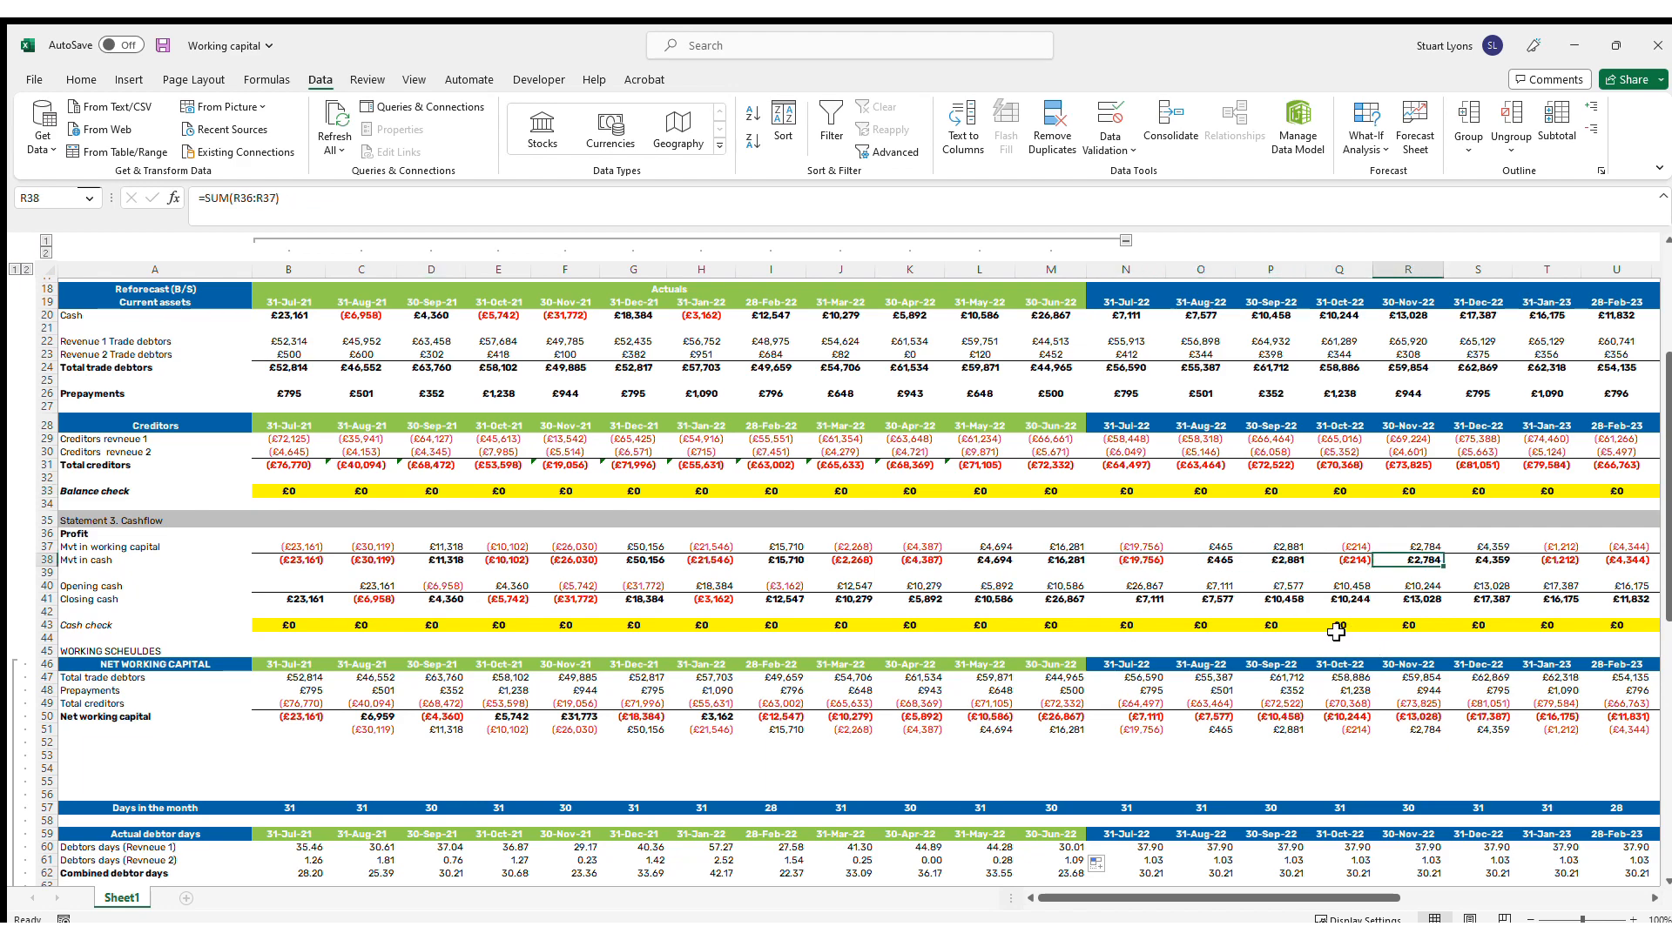
pyautogui.press('Left')
pyautogui.press('Left')
pyautogui.press('Left')
pyautogui.press('Left')
pyautogui.press('Left')
pyautogui.press('Left')
pyautogui.press('Left')
pyautogui.press('Left')
pyautogui.press('Left')
pyautogui.press('Left')
pyautogui.press('Left')
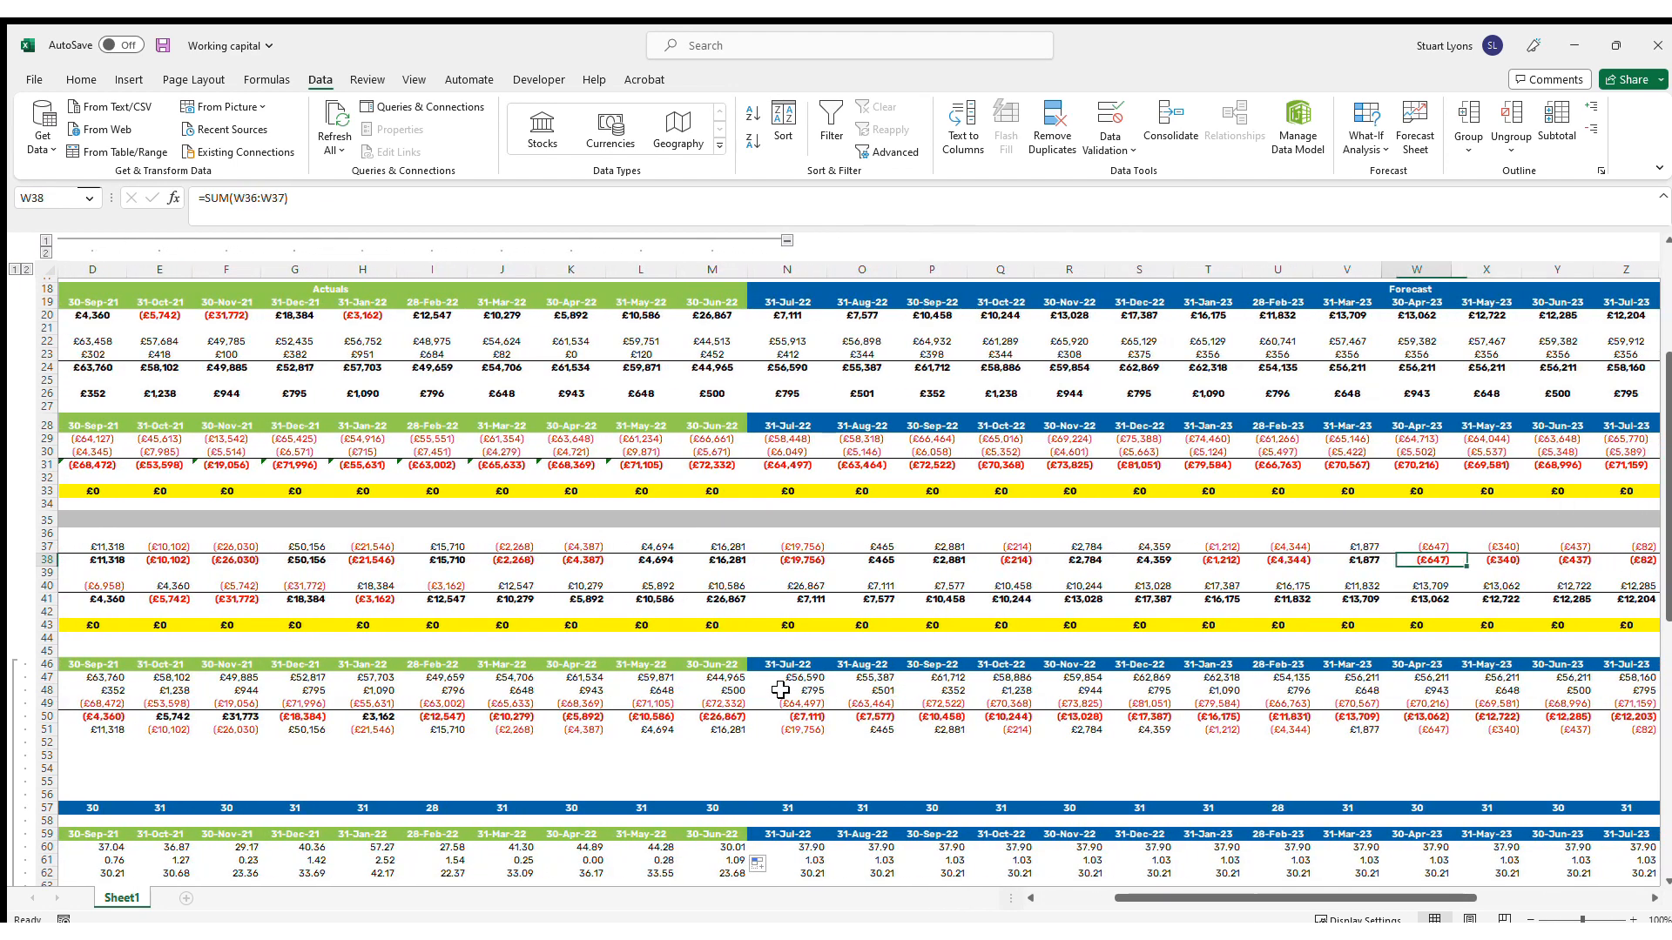
# Inspect the July 2022 trade debtors and prepayments links in N47 and N48 of the Net Working Capital schedule
pyautogui.press('Down')
pyautogui.press('Down')
pyautogui.press('Down')
pyautogui.press('Down')
pyautogui.press('Down')
pyautogui.press('Down')
pyautogui.press('Down')
pyautogui.press('Down')
pyautogui.press('Down')
pyautogui.press('F2')
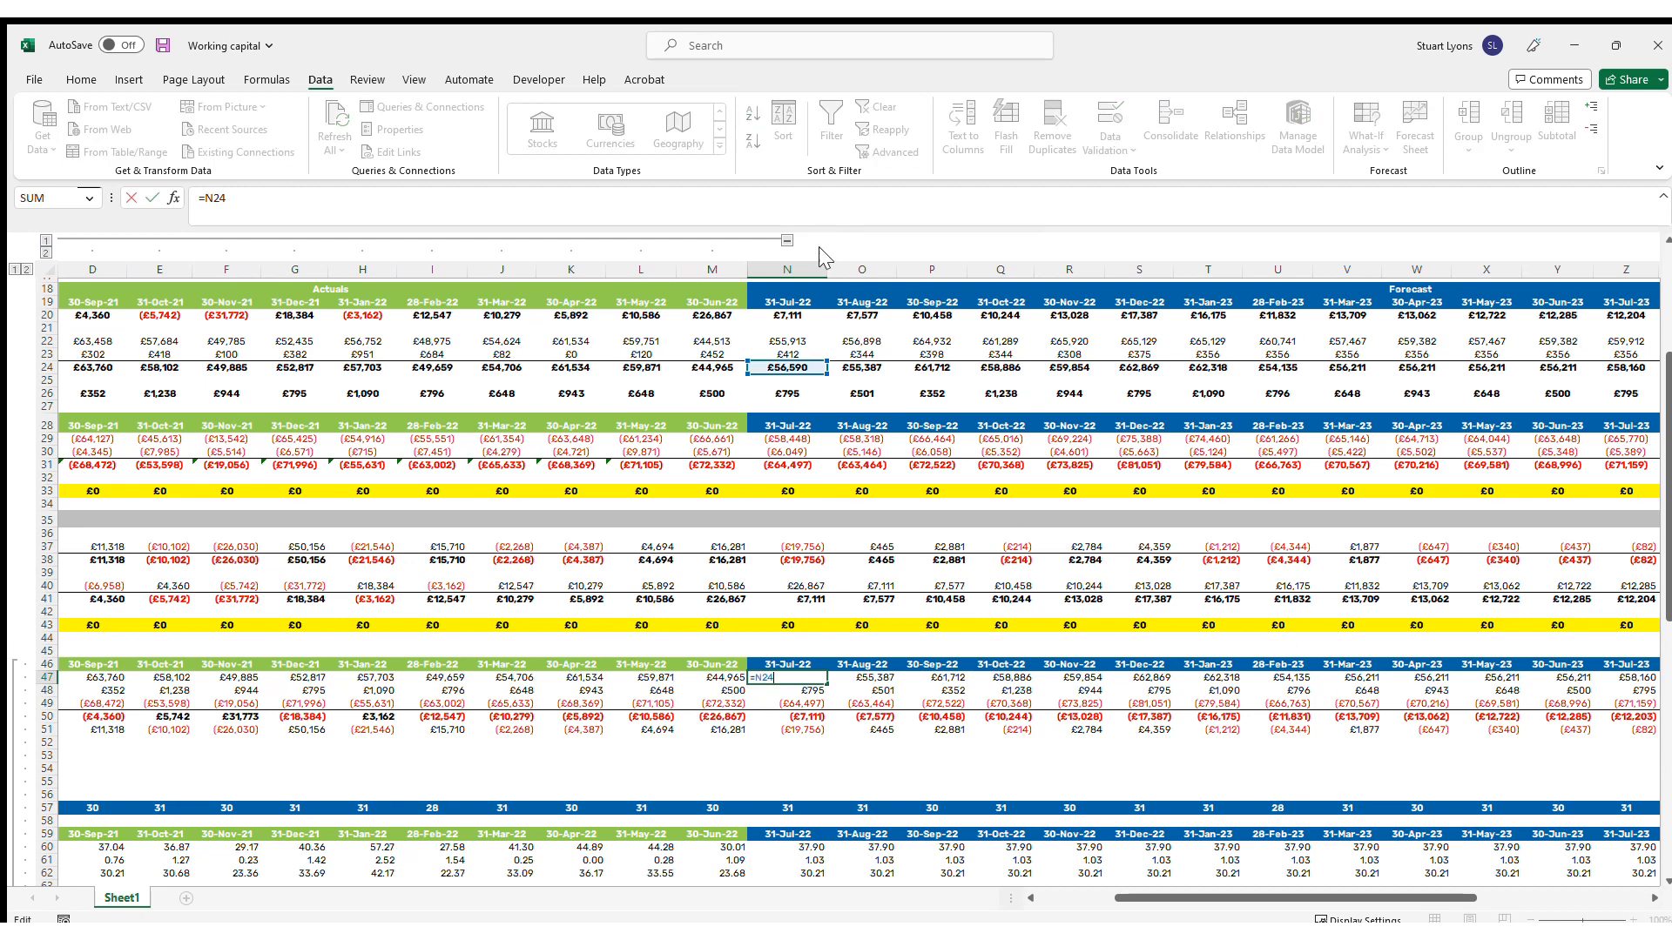
pyautogui.press('Return')
pyautogui.press('F2')
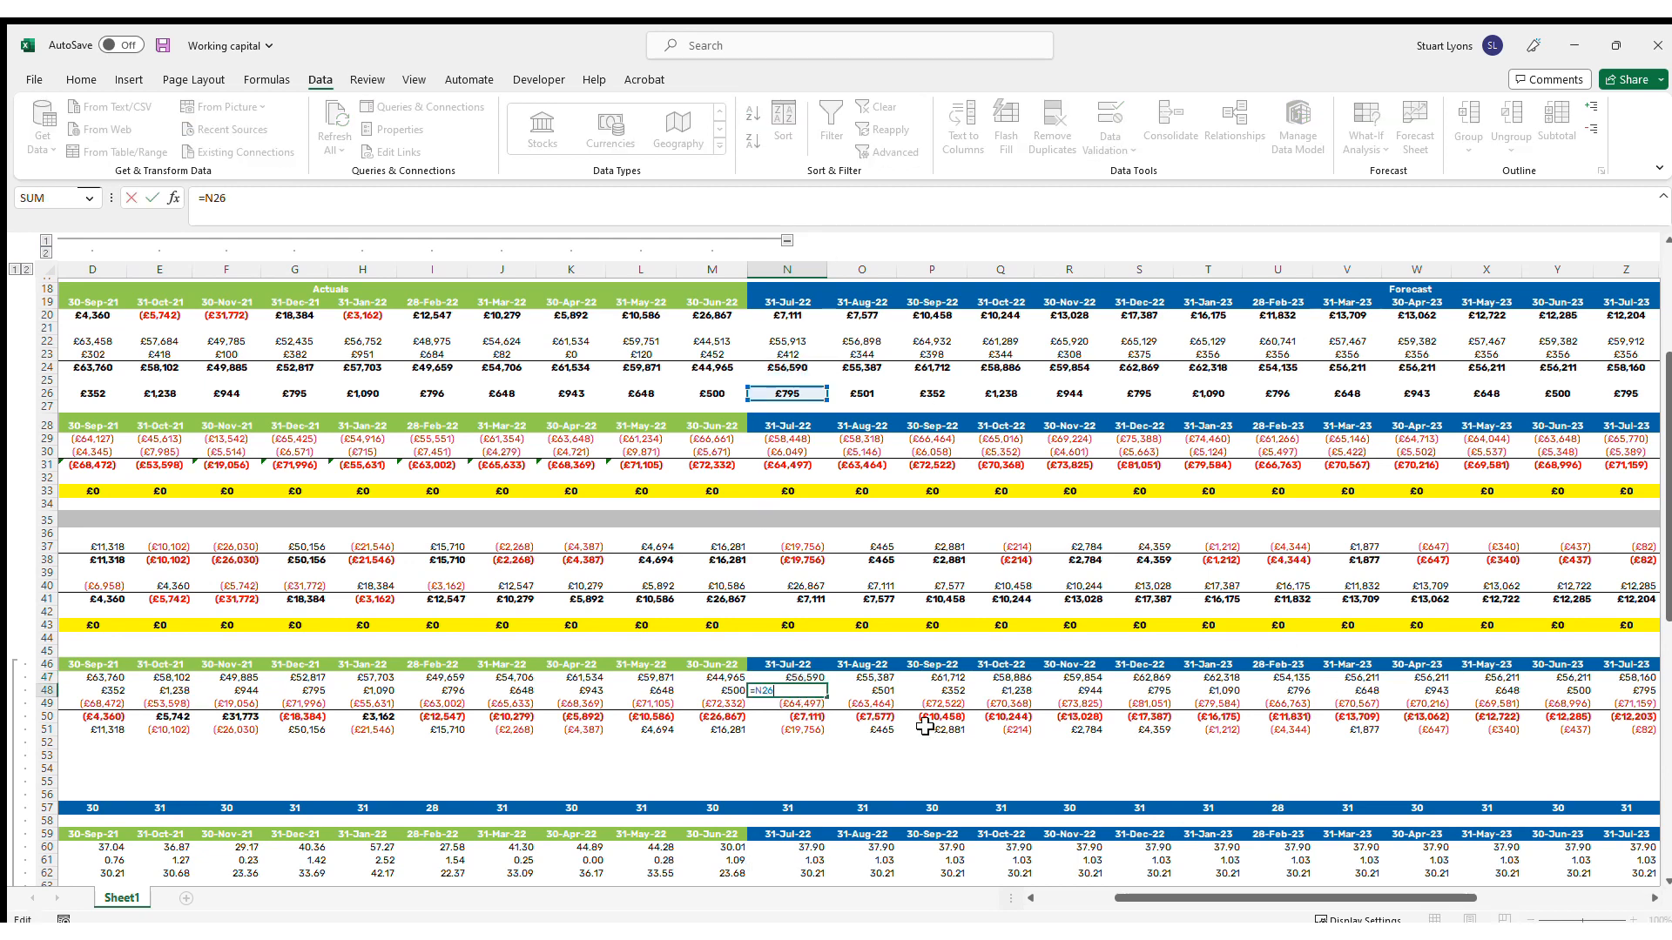
pyautogui.press('Escape')
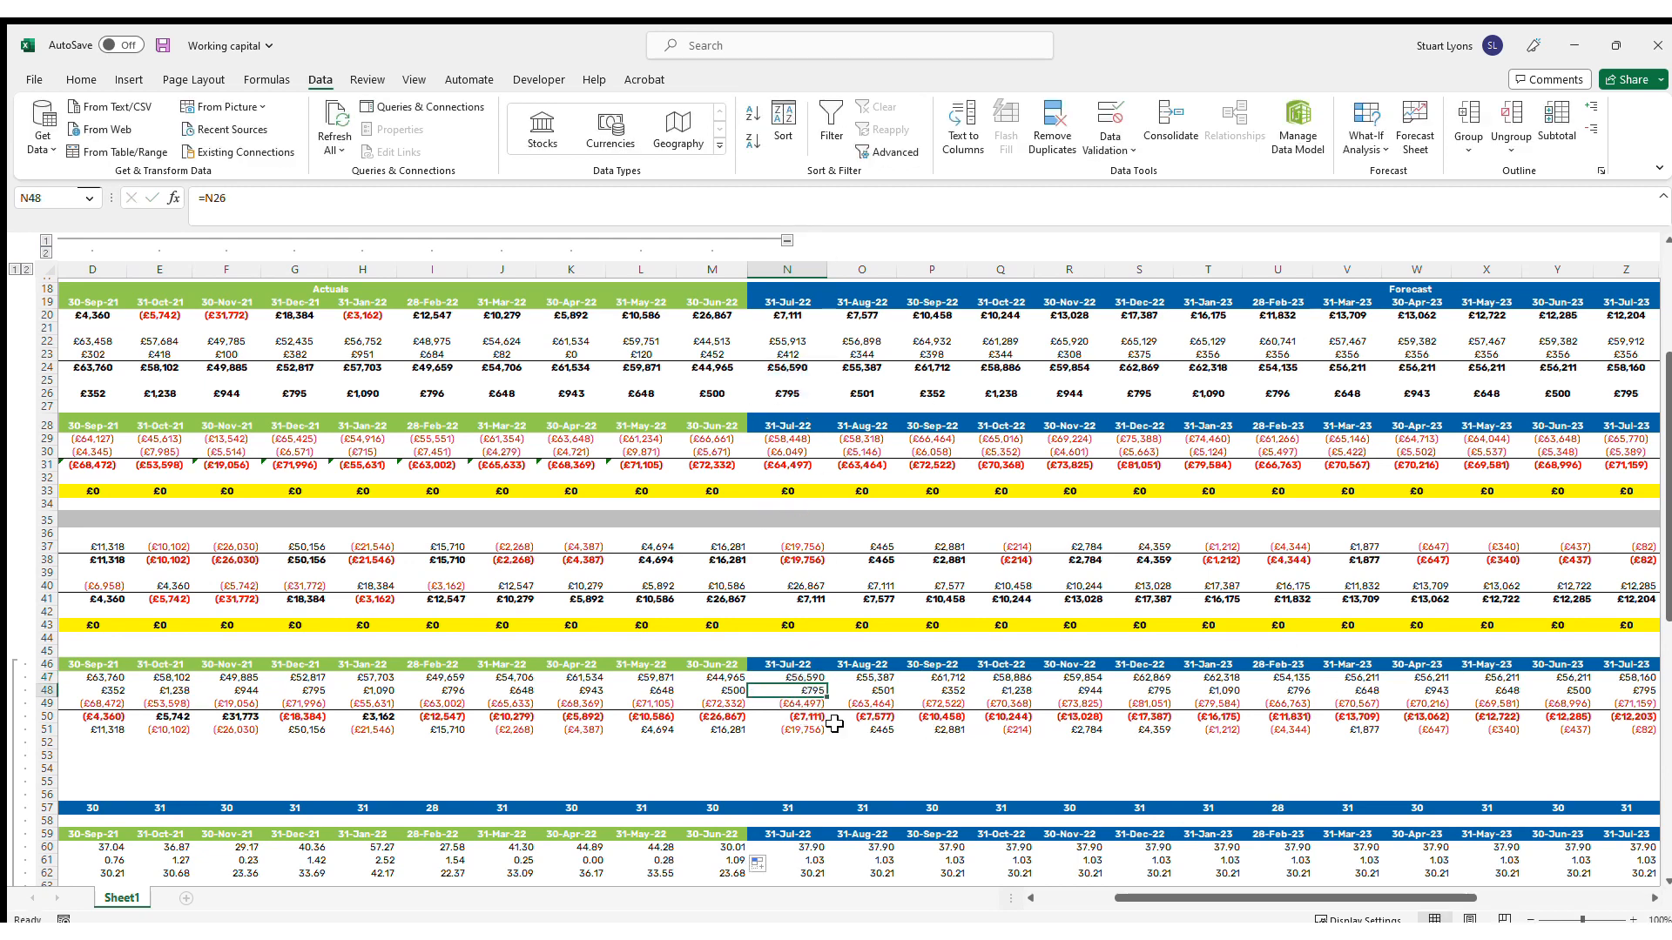
pyautogui.press('Up')
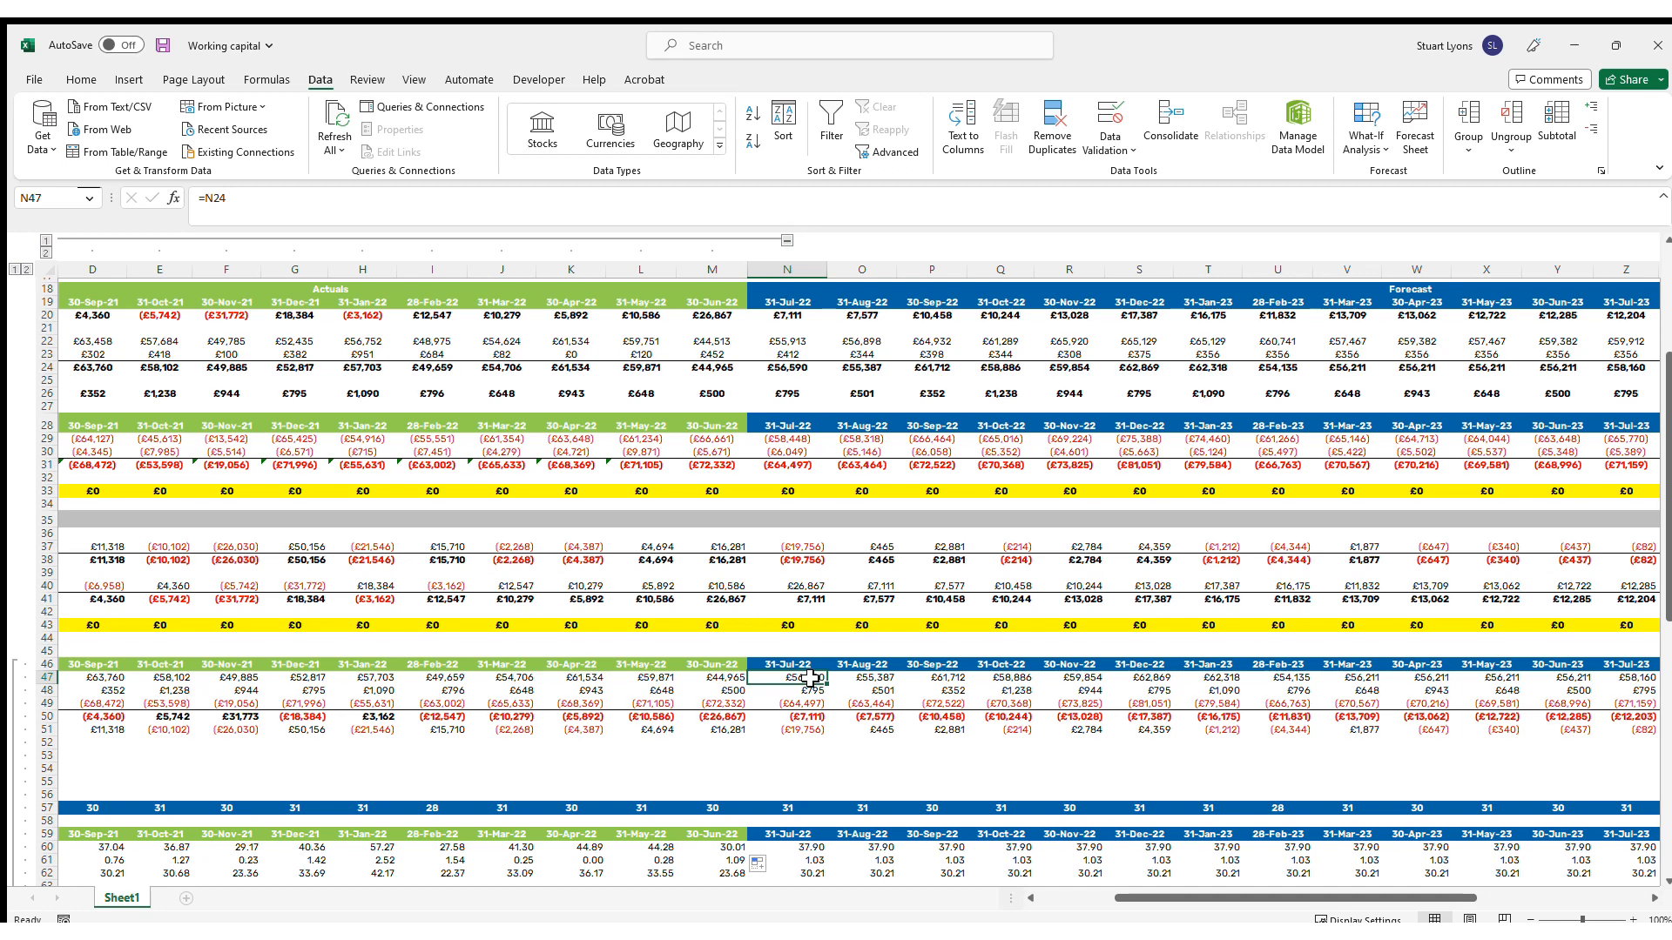
# Relate the July 2022 links in N47 and N48 to the debtor days and Prepayments schedules below
pyautogui.doubleClick(810, 678)
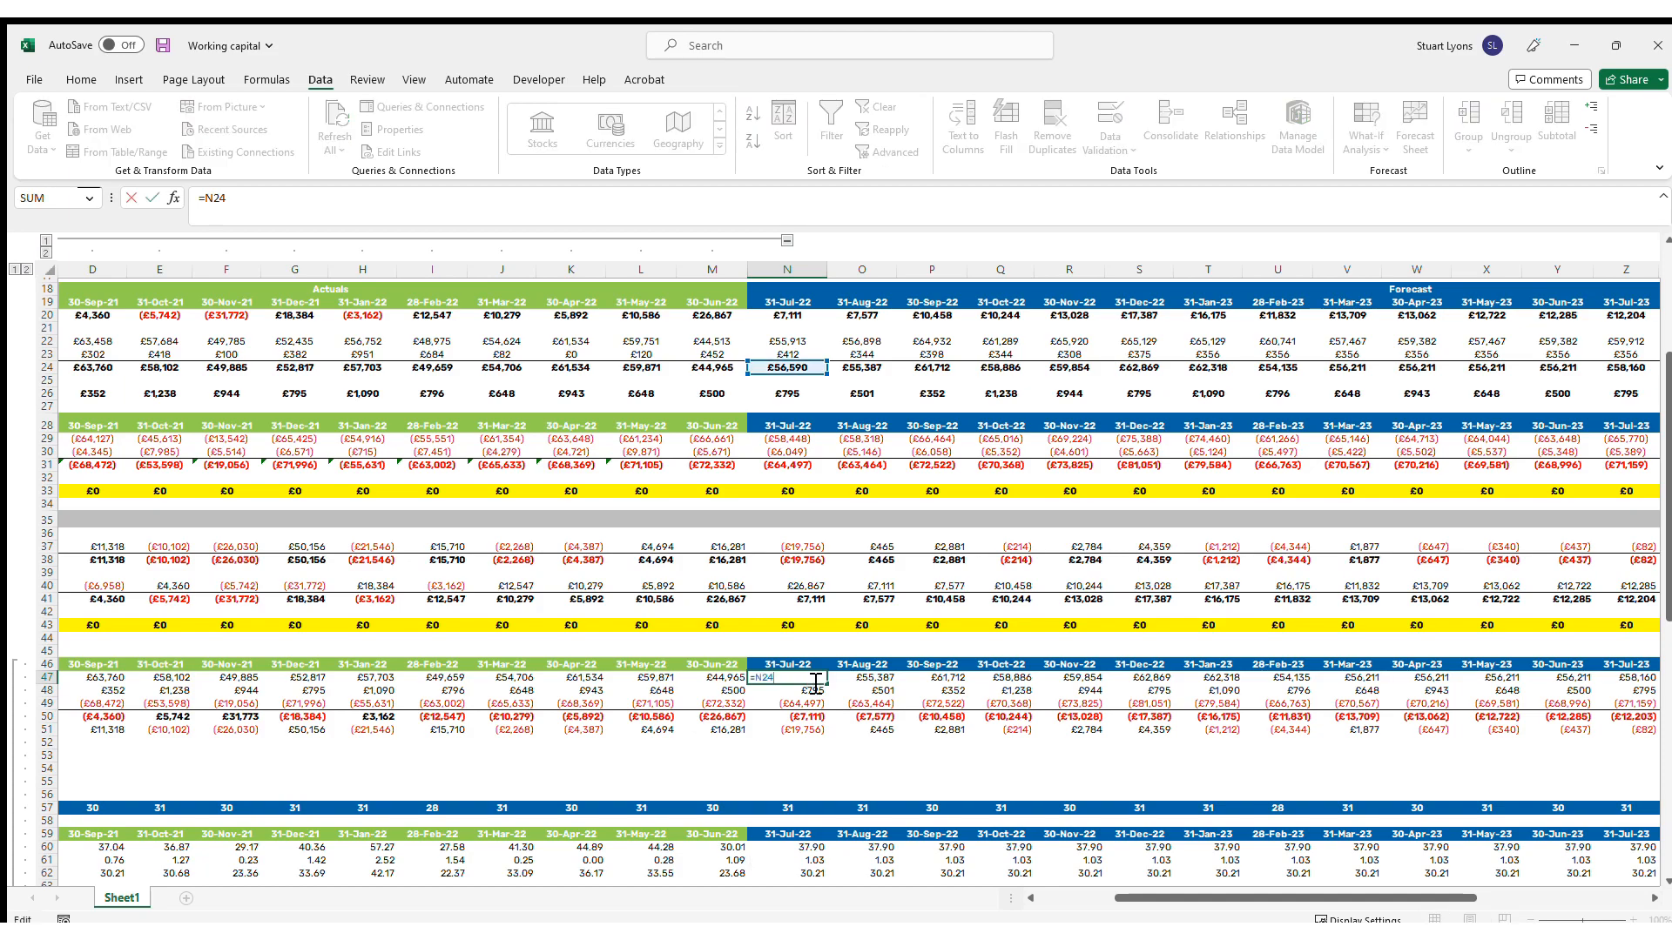
pyautogui.scroll(-6, 878, 593)
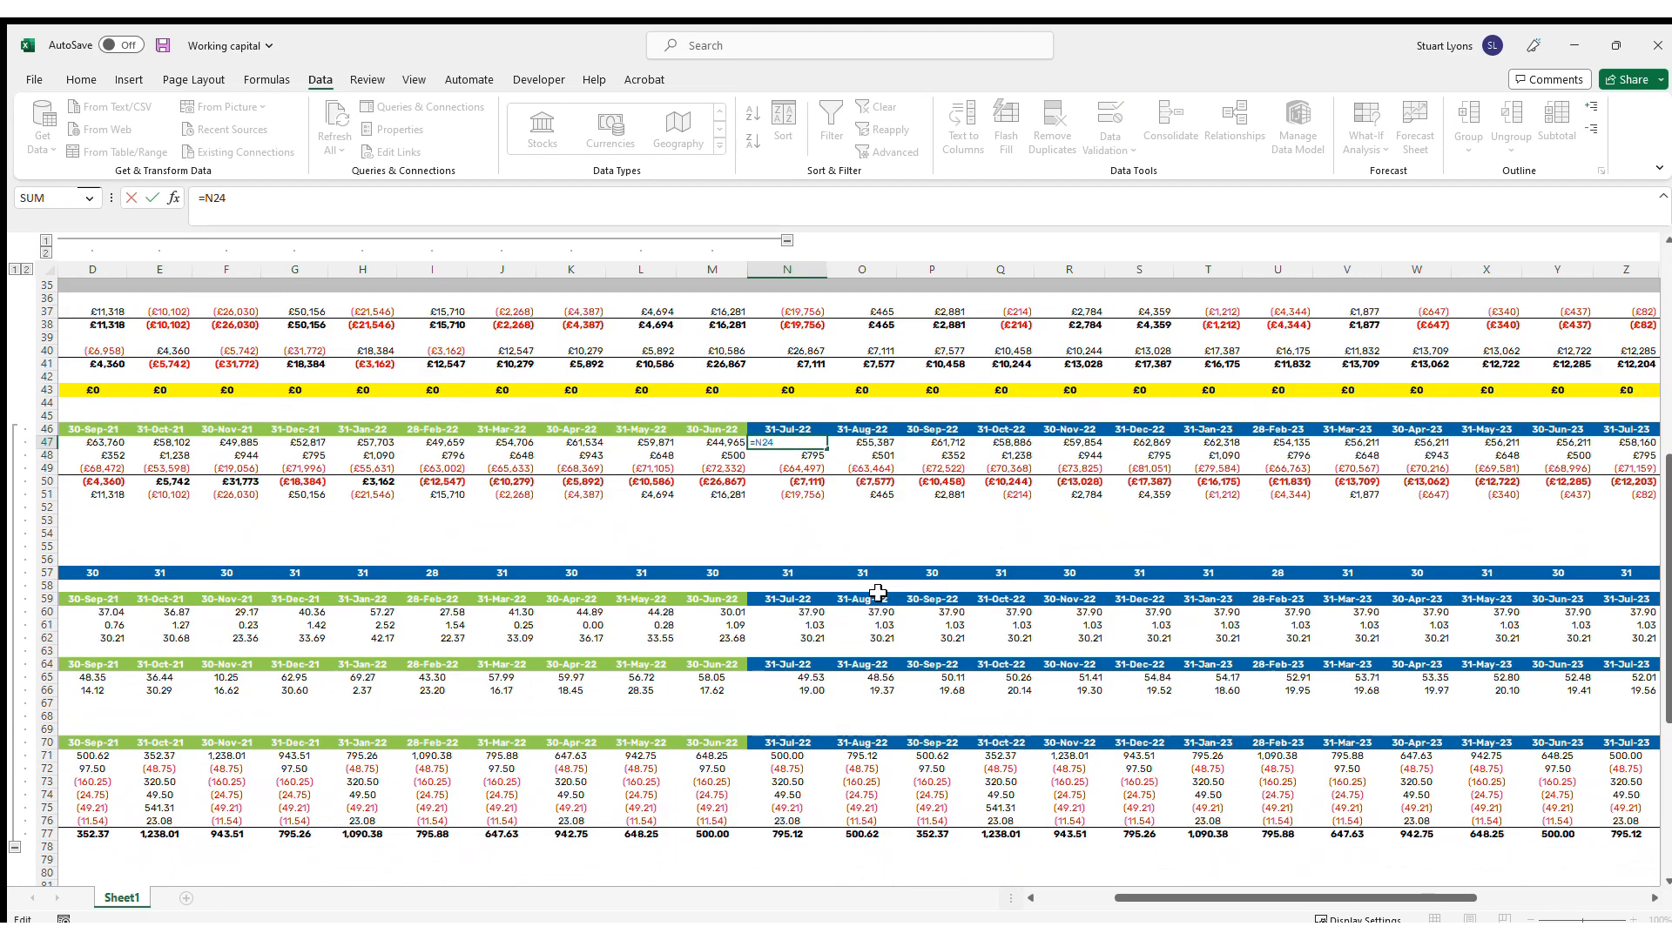
pyautogui.press('Return')
pyautogui.doubleClick(823, 456)
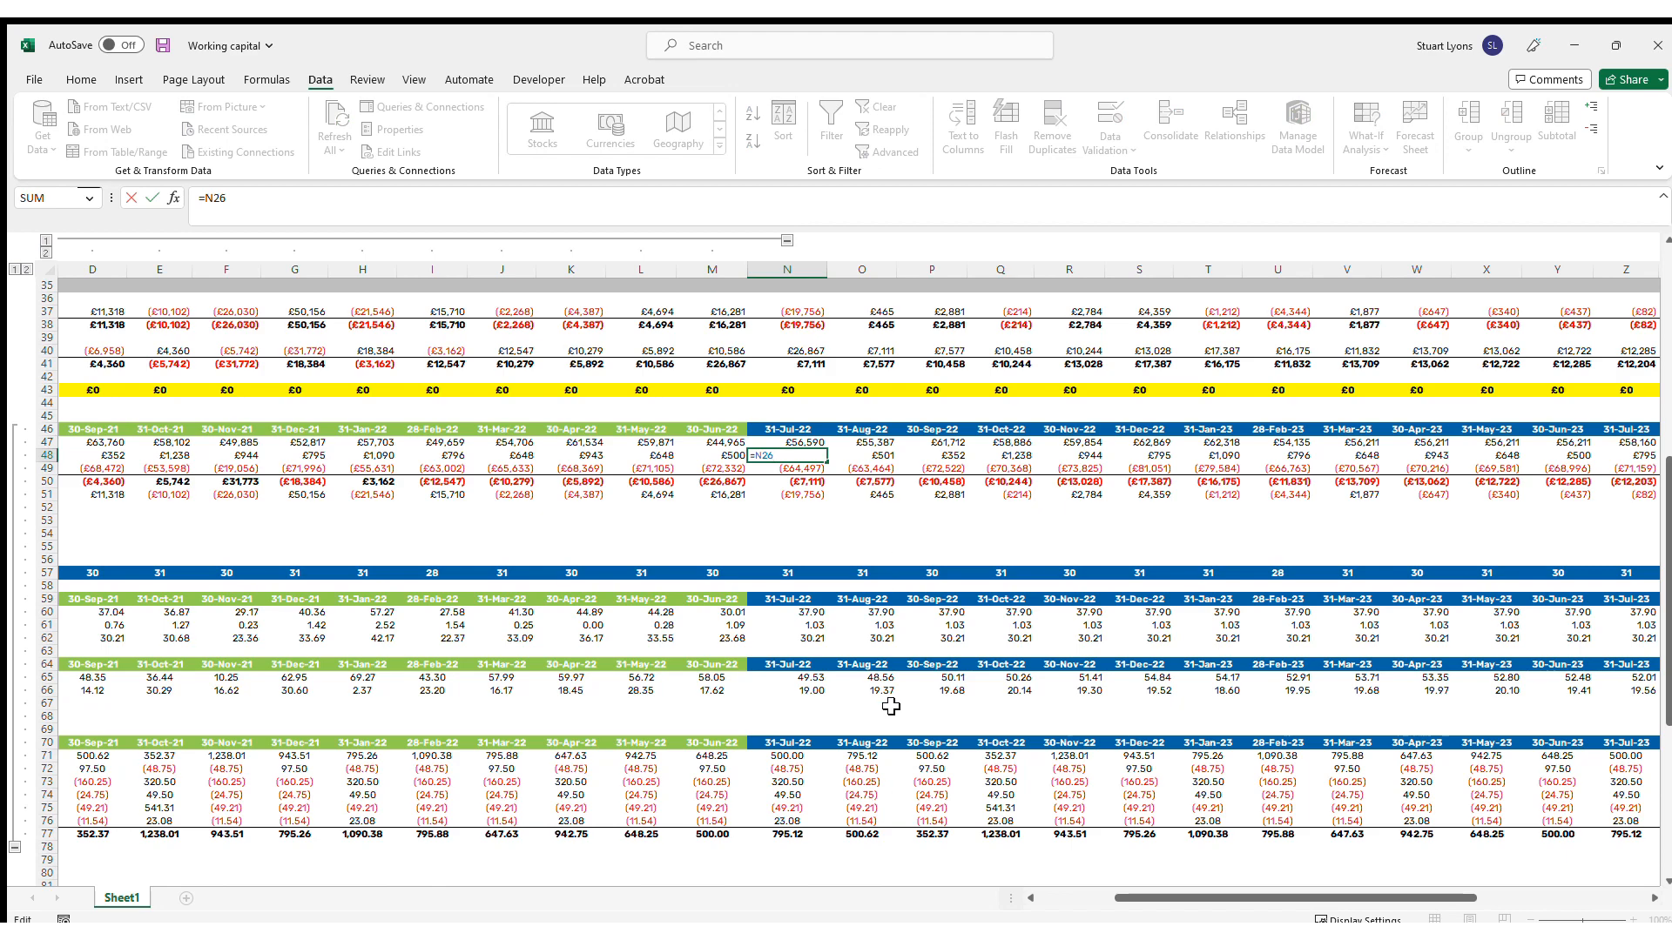
pyautogui.scroll(-4, 883, 645)
pyautogui.scroll(6, 814, 571)
# Inspect the July 2022 total creditors link in N49 and review the profit and loss and balance sheet figures above it
pyautogui.press('Return')
pyautogui.press('F2')
pyautogui.scroll(4, 881, 551)
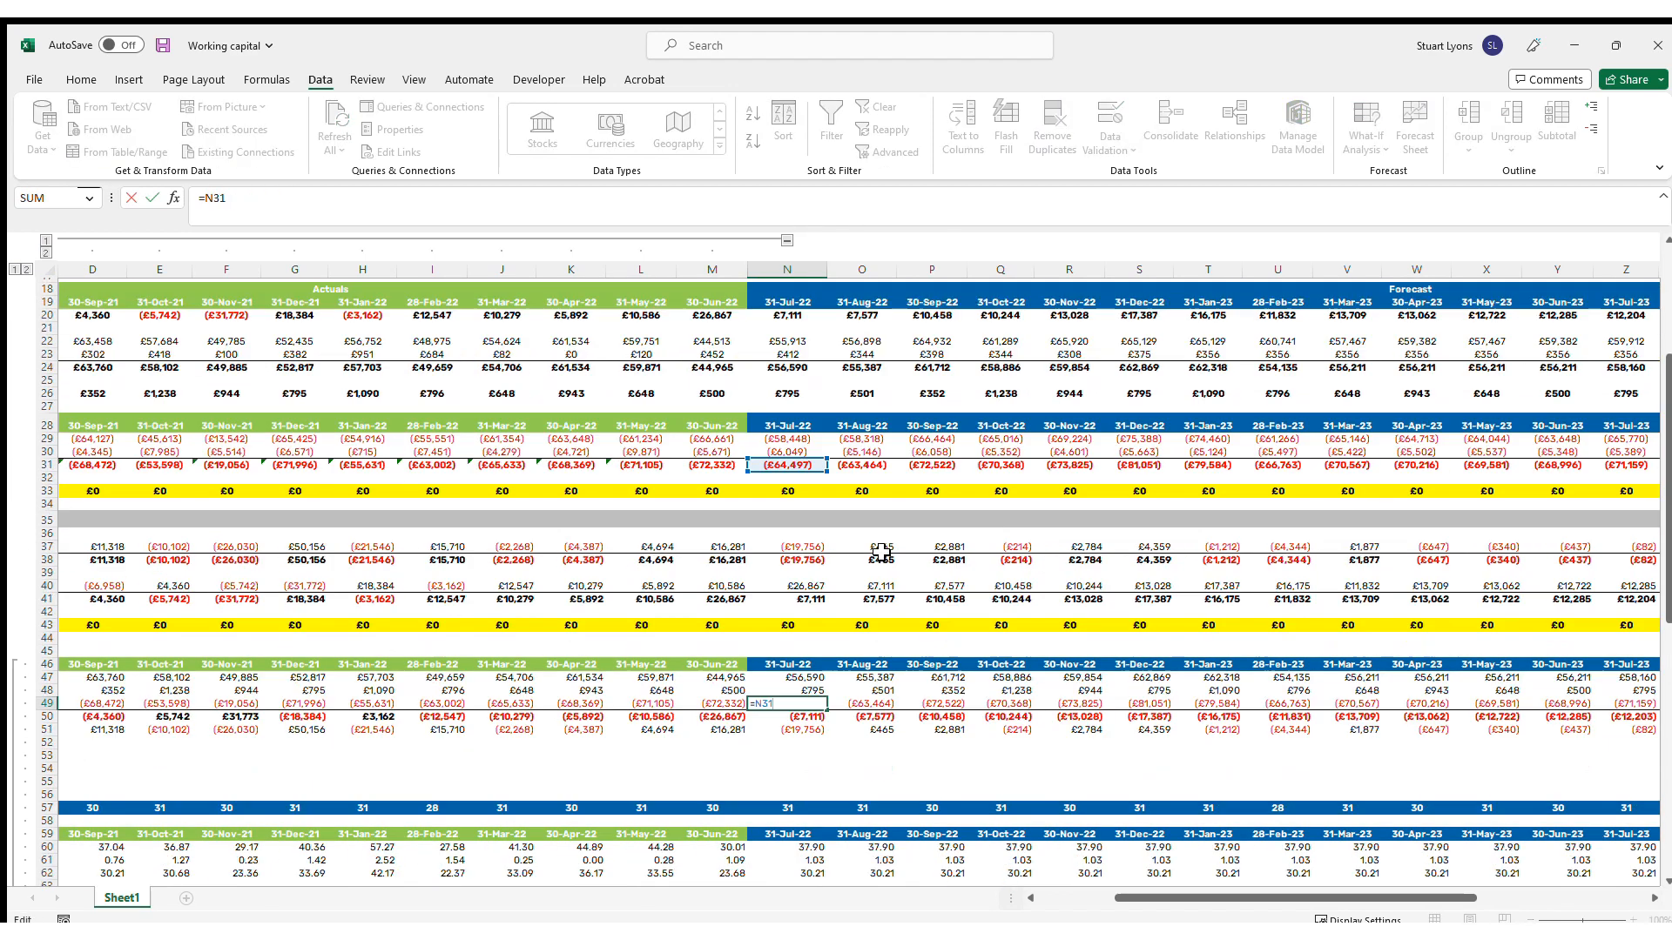
pyautogui.scroll(4, 880, 550)
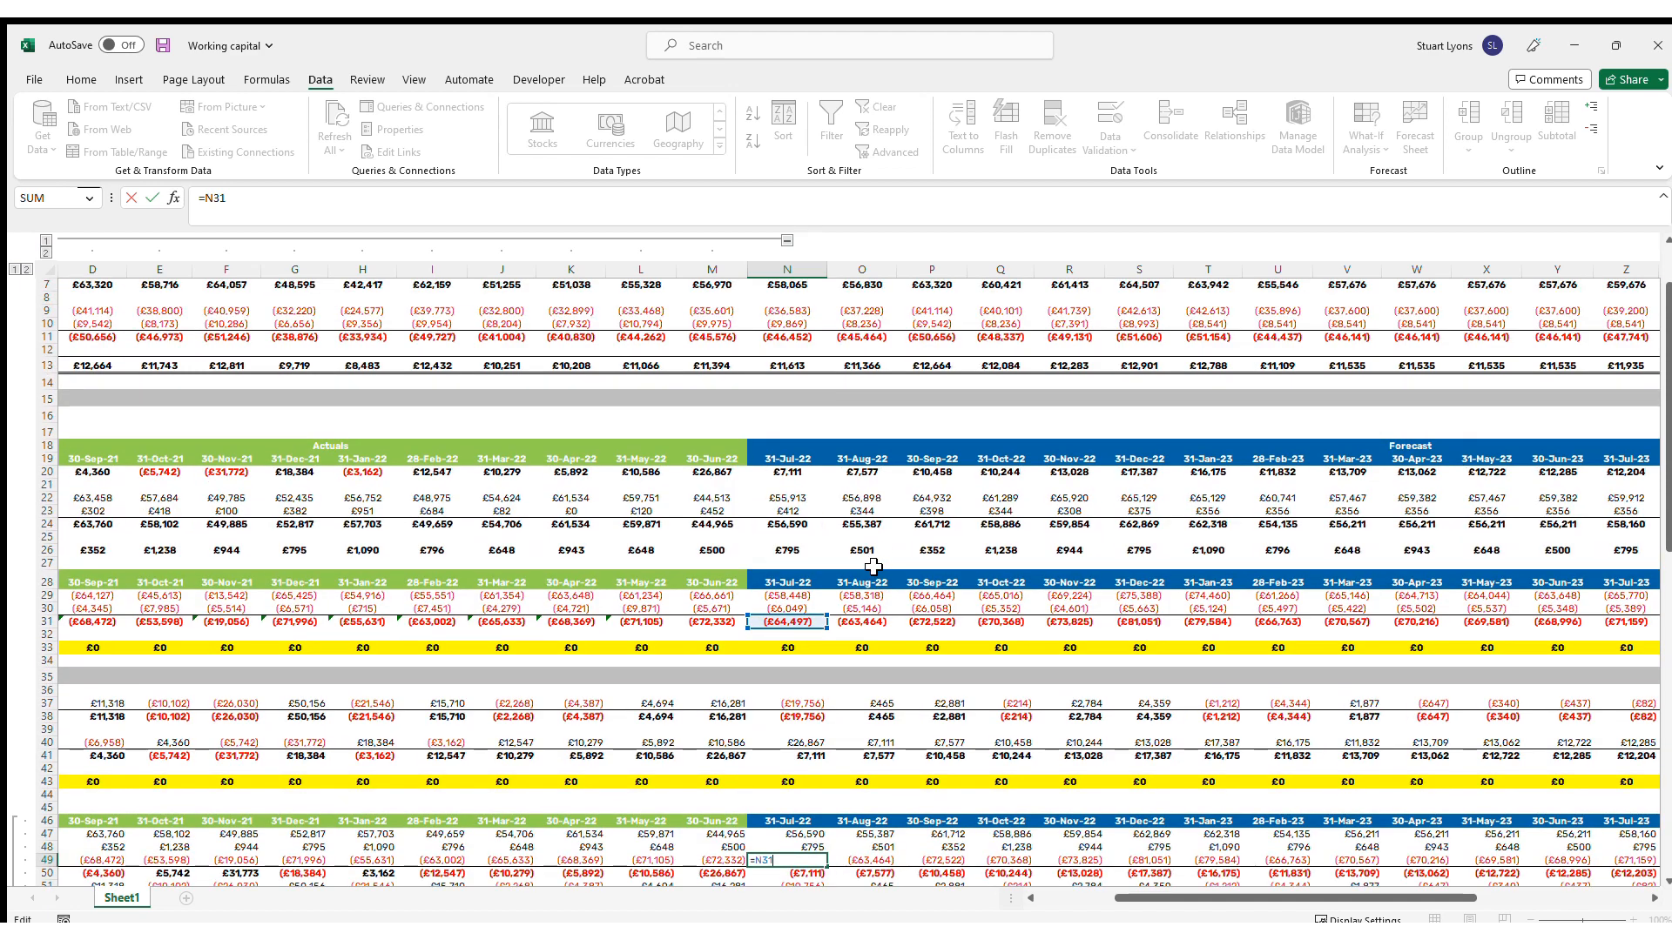
pyautogui.scroll(1, 874, 567)
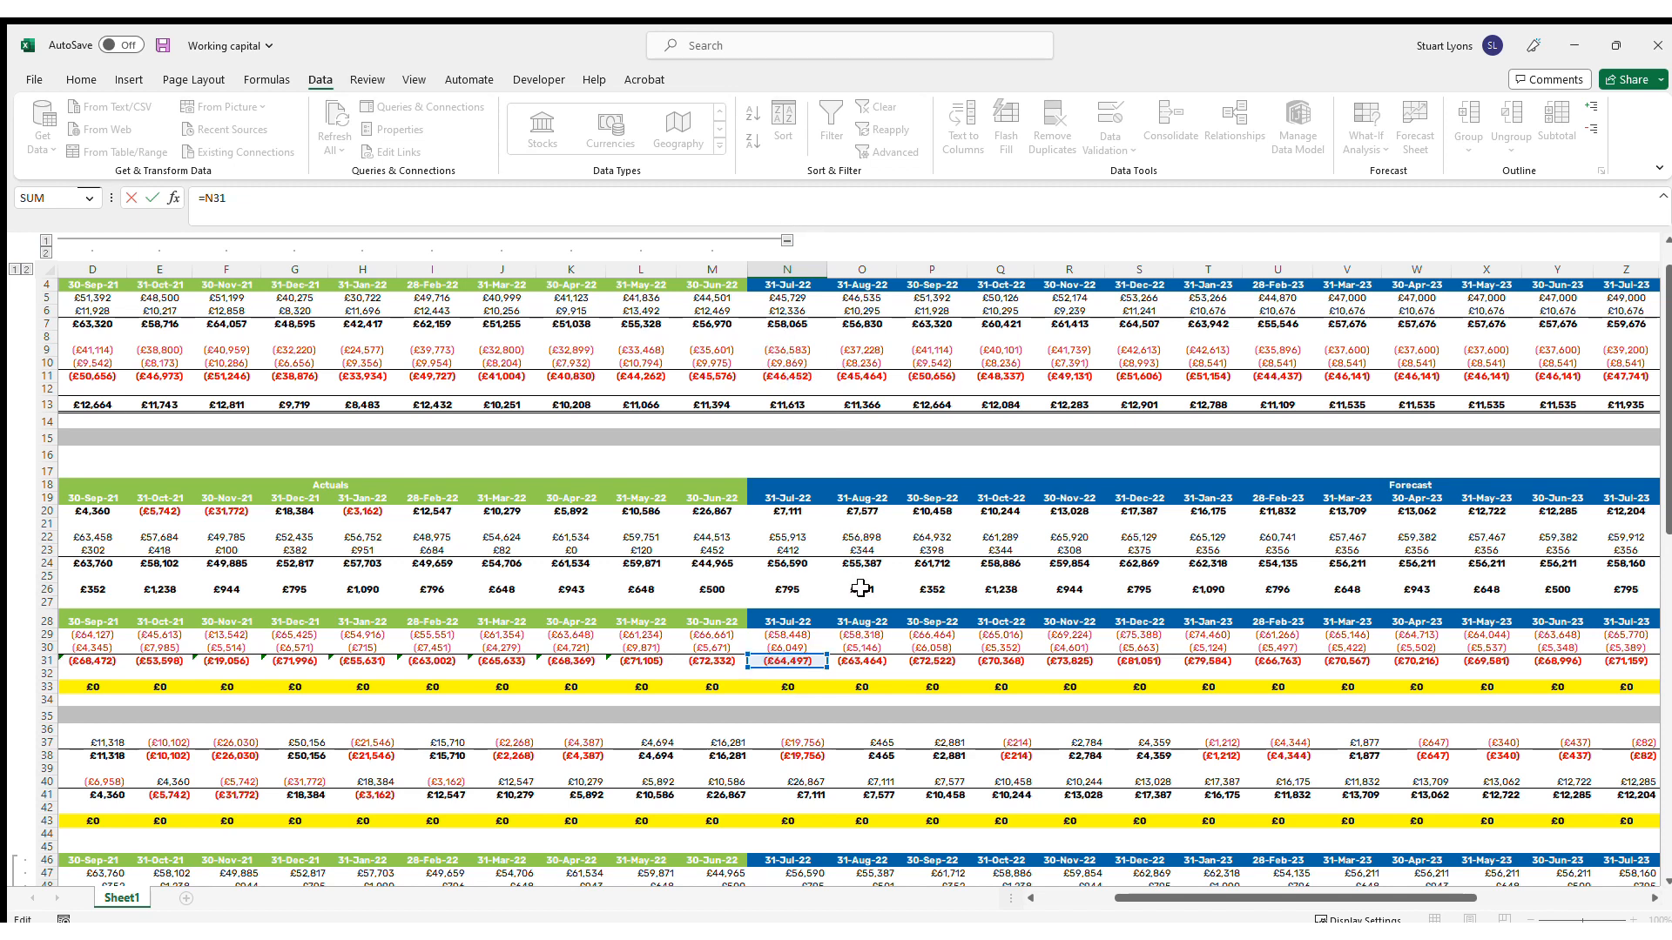
pyautogui.scroll(-2, 857, 580)
pyautogui.press('Escape')
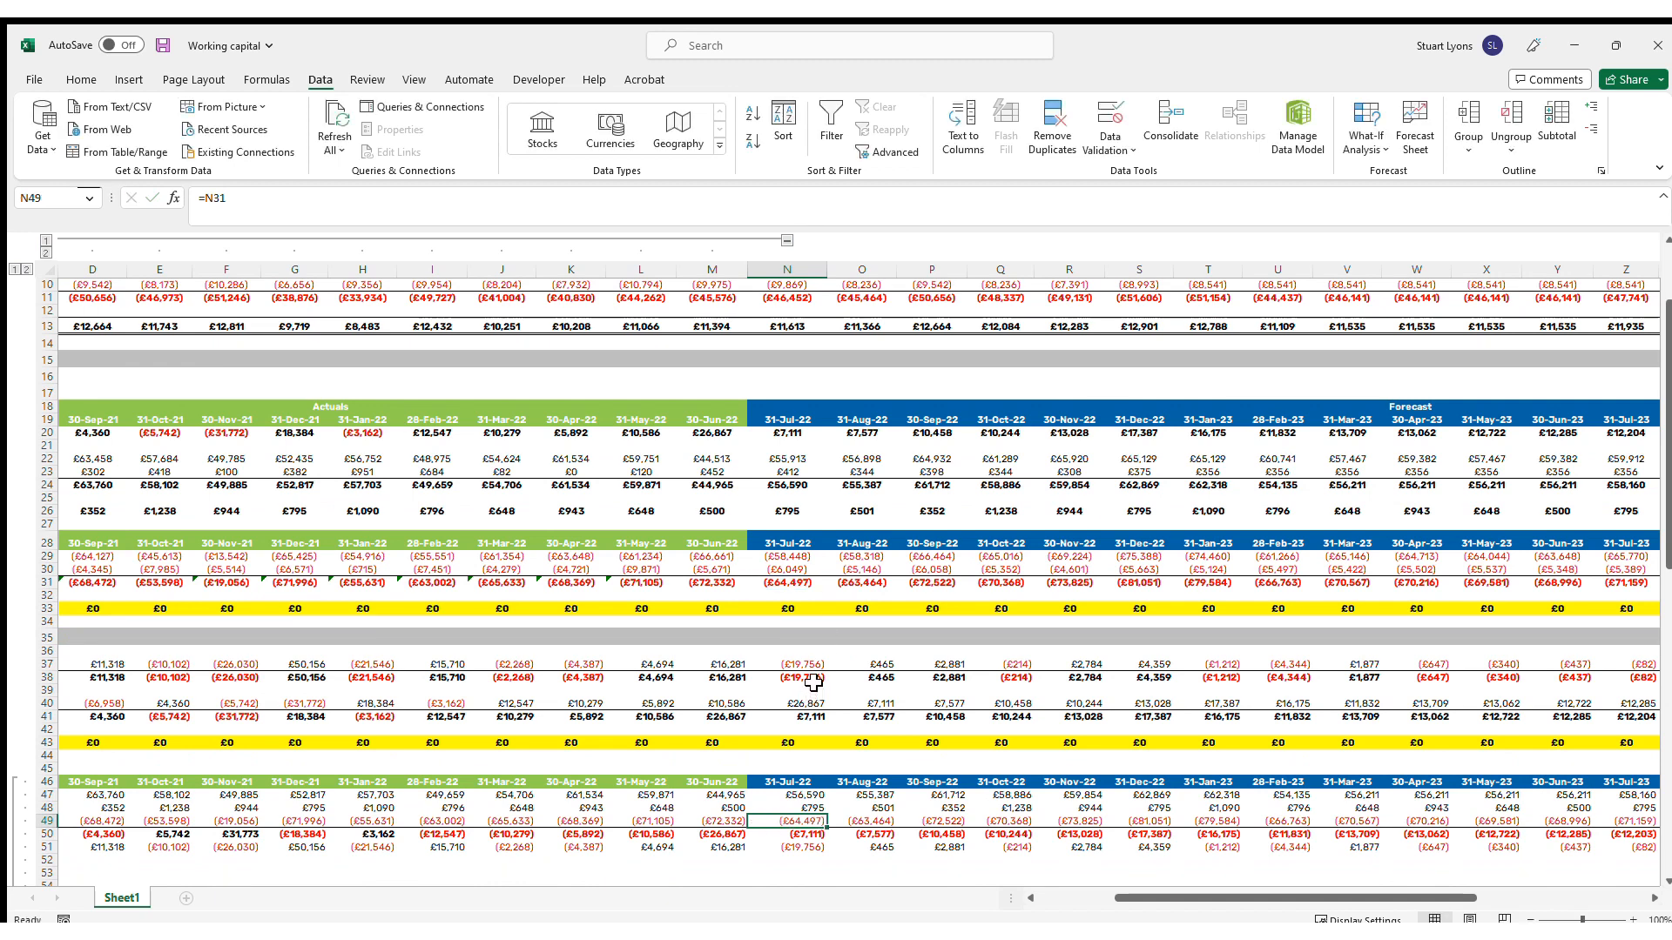
# Inspect the July 2022 net working capital sum in N50 of the Net Working Capital schedule
pyautogui.scroll(-1, 823, 685)
pyautogui.press('F2')
pyautogui.press('Escape')
pyautogui.press('F2')
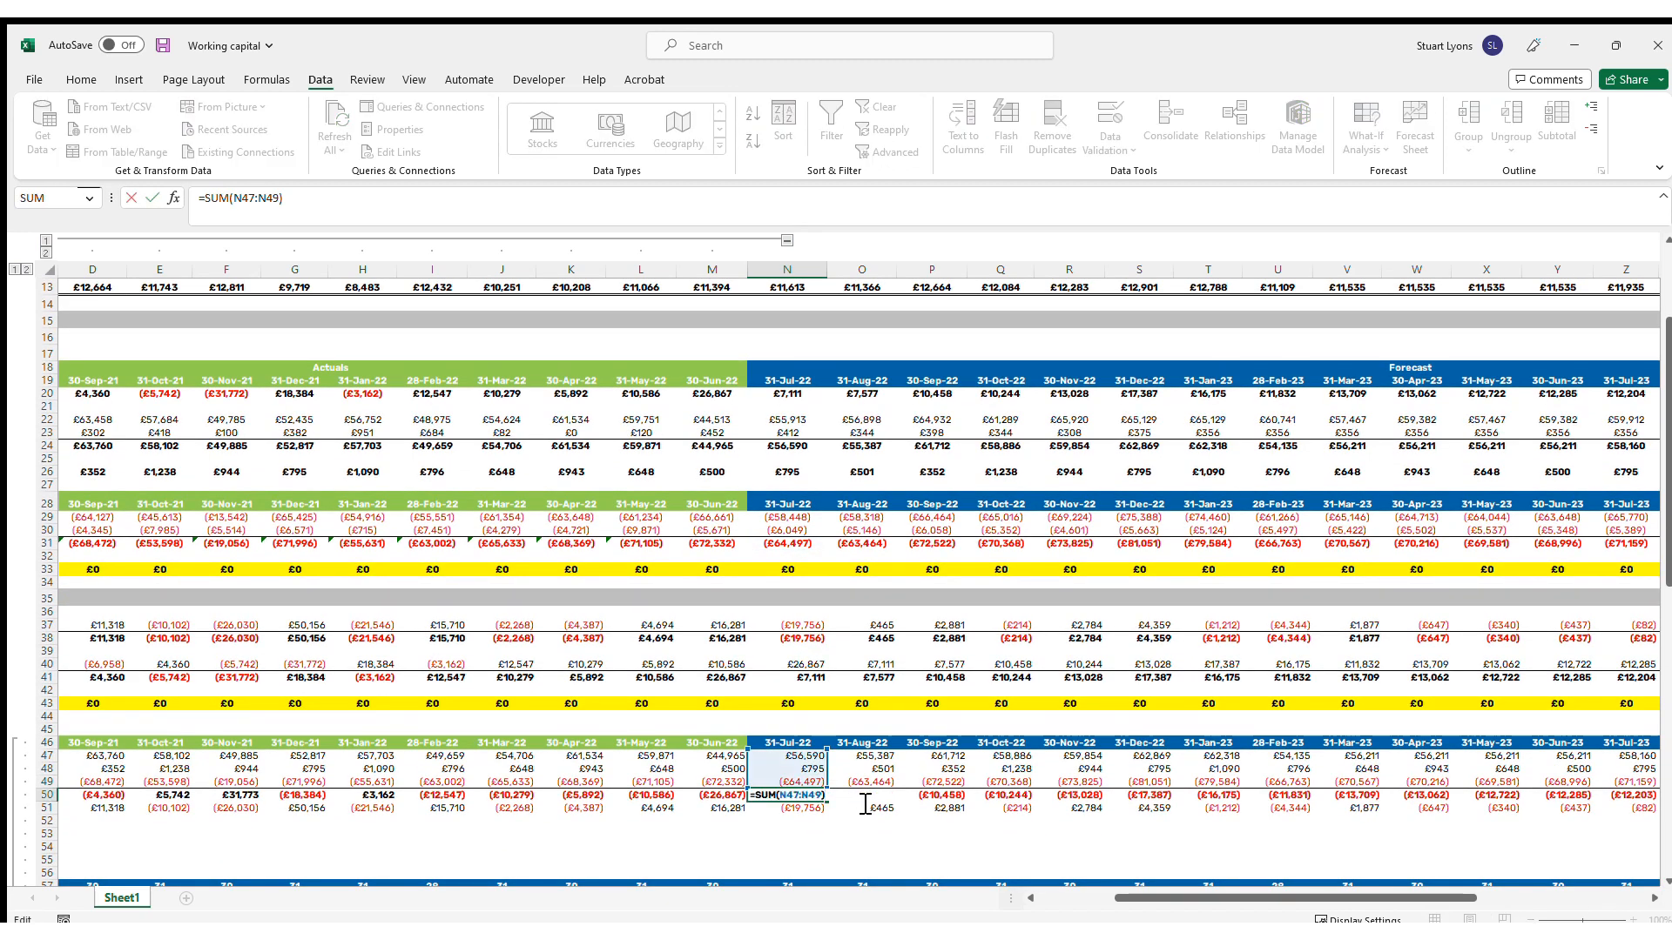
pyautogui.press('Return')
# Enter the July 2022 working capital movement in N51 as =M50-N50 and link the cashflow movement in N37 with =N51
pyautogui.click(819, 807)
pyautogui.write('=M50-N50')
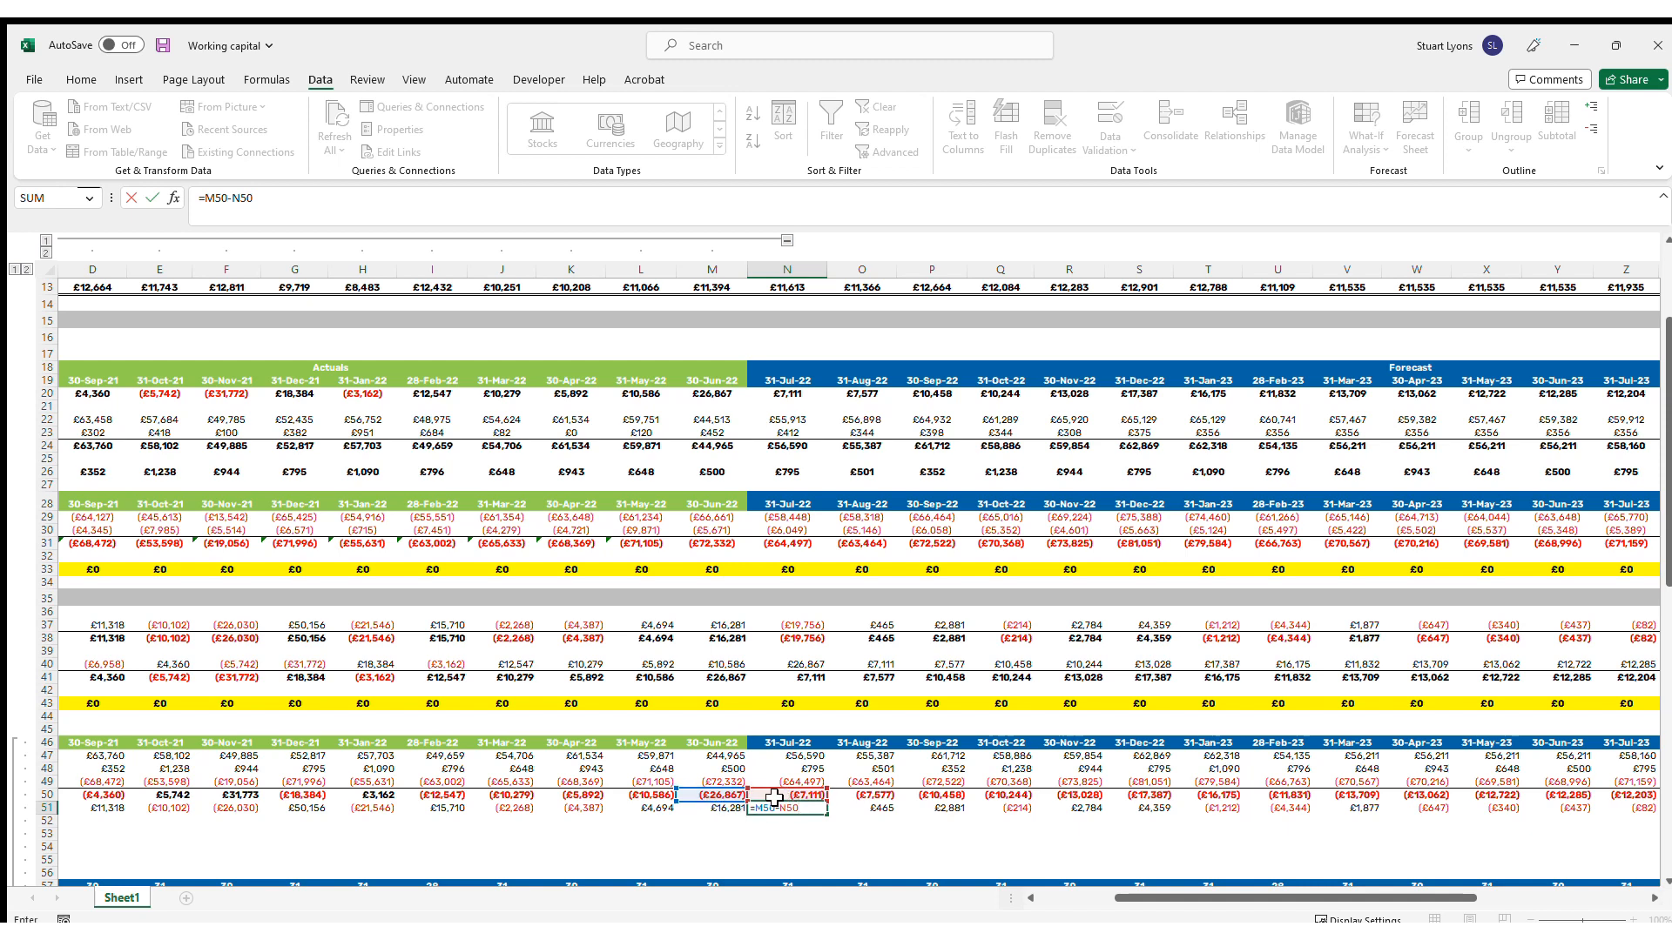
pyautogui.hotkey('ctrl', 'Return')
pyautogui.click(814, 626)
pyautogui.write('=N51')
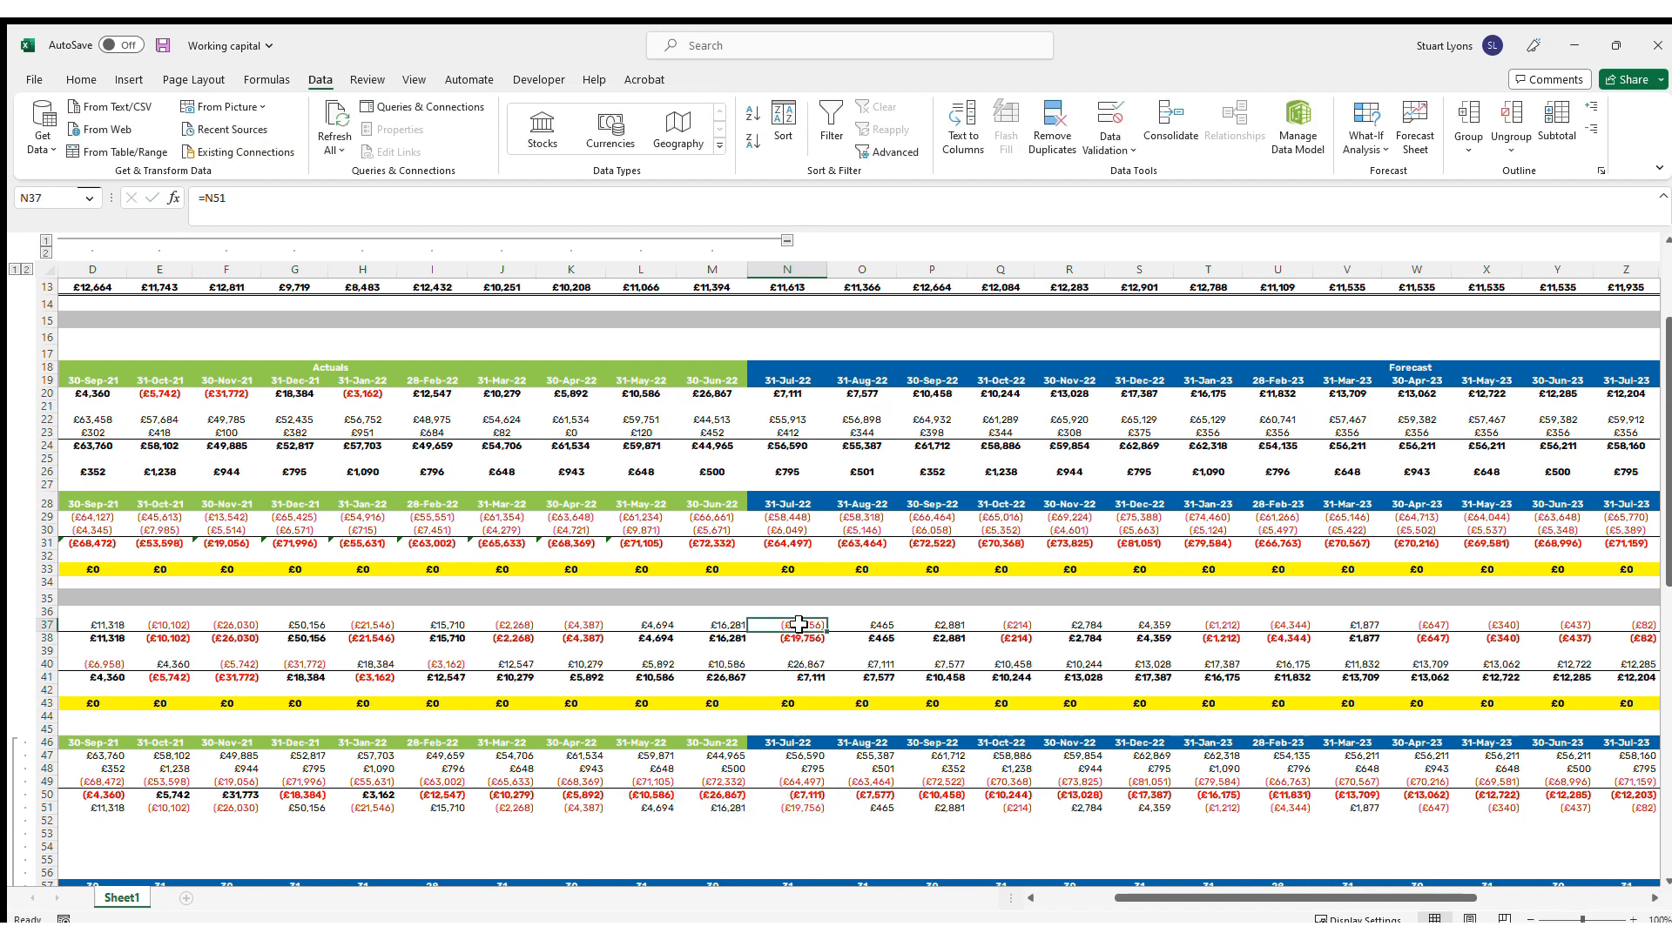
pyautogui.hotkey('ctrl', 'Return')
# Inspect the July 2022 opening cash link in N40 and the closing cash formula in N41 of the cashflow
pyautogui.click(823, 664)
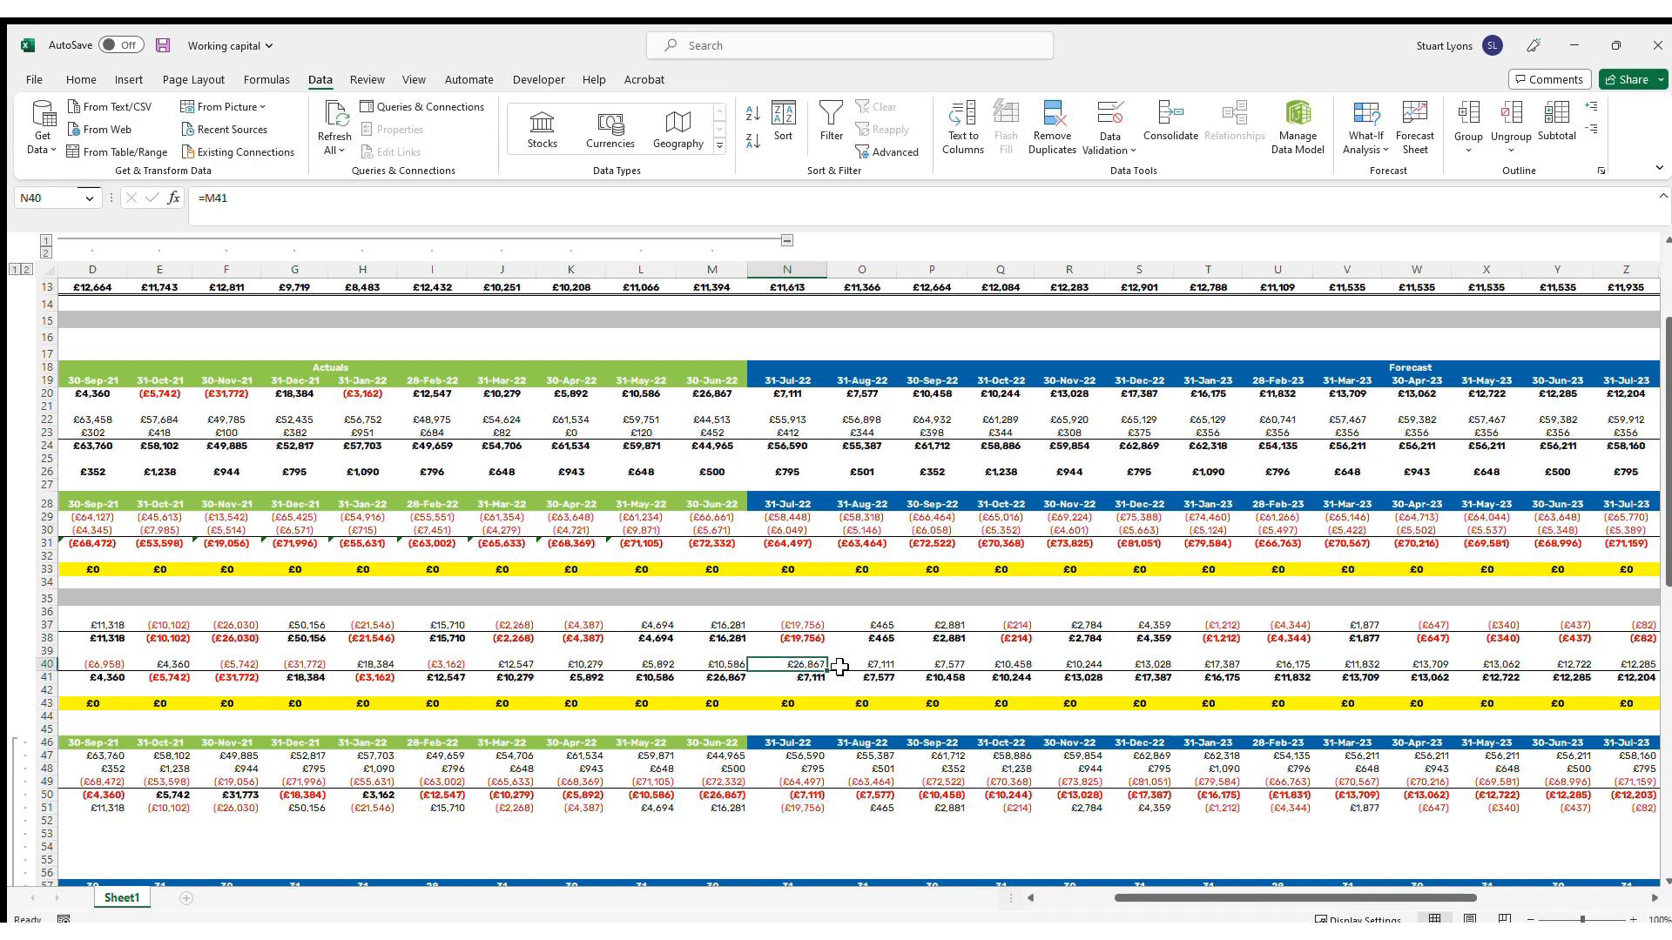
pyautogui.write('=M41')
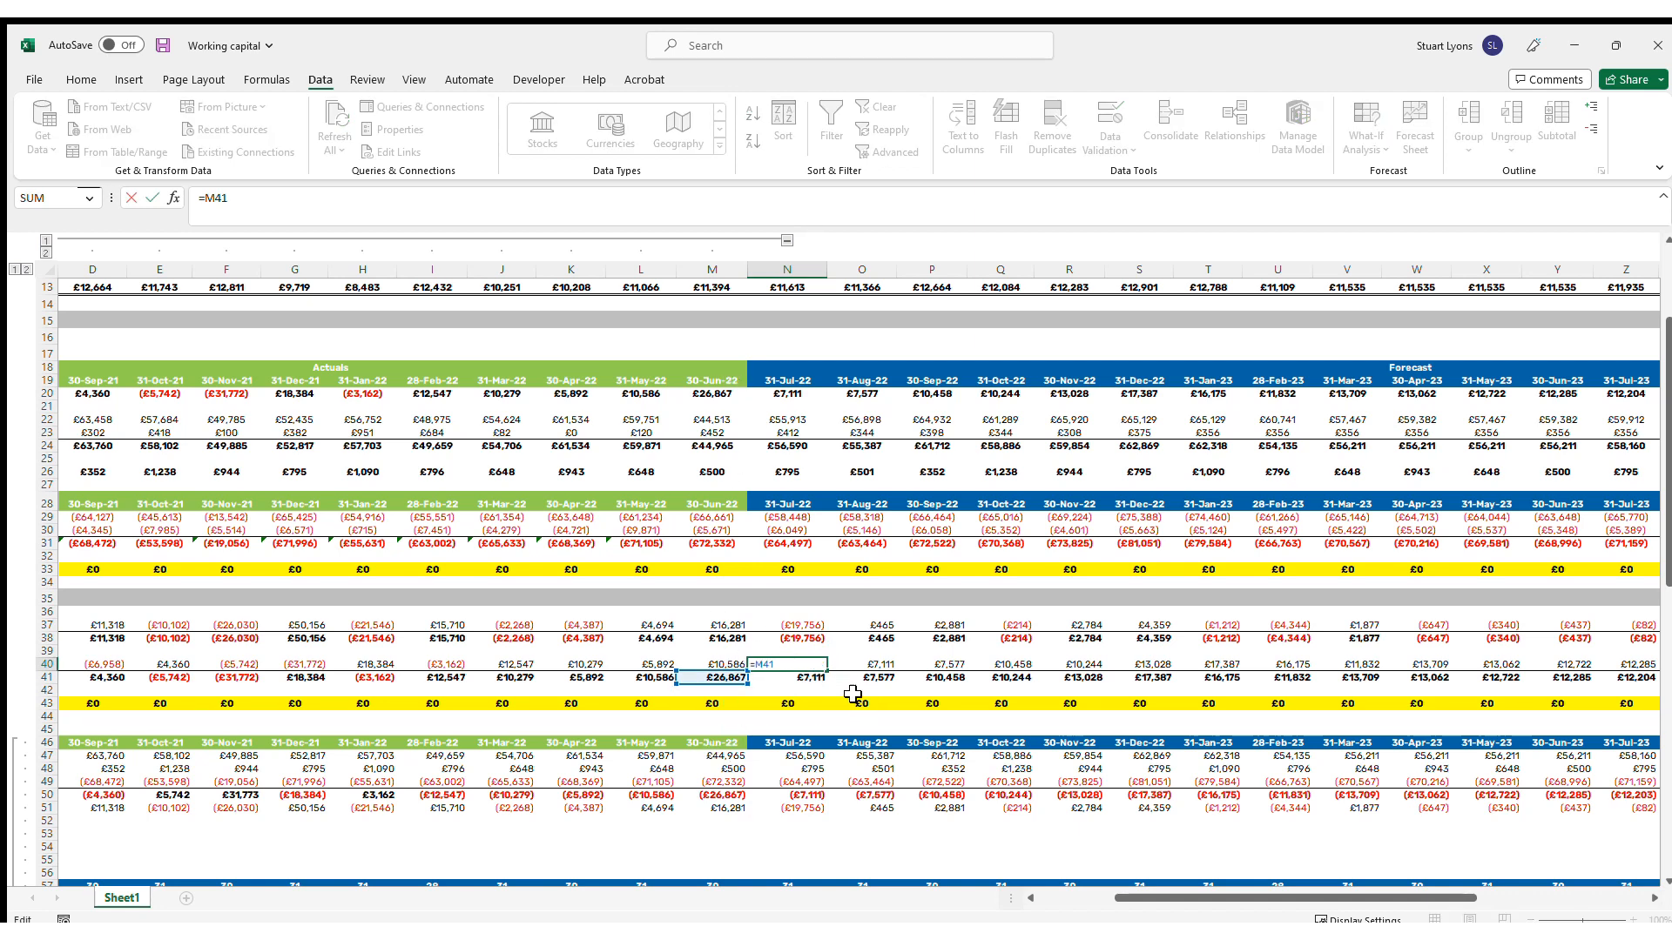
pyautogui.press('Escape')
pyautogui.click(822, 680)
pyautogui.press('F2')
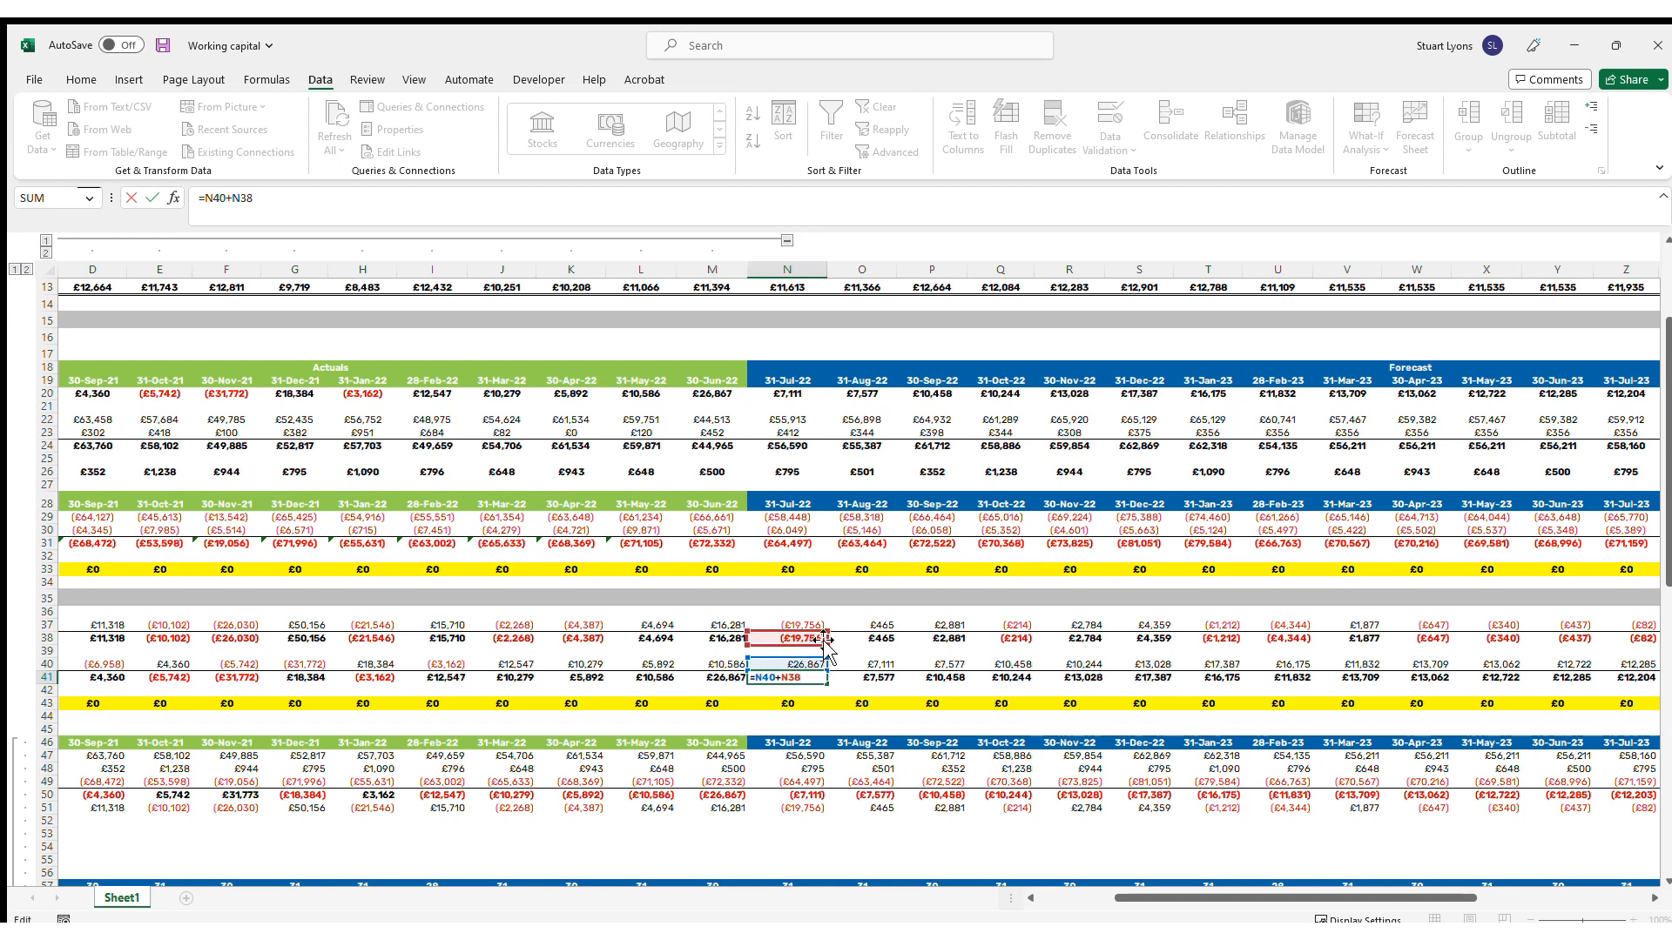
pyautogui.press('Escape')
pyautogui.press('F2')
pyautogui.press('Escape')
pyautogui.press('Up')
pyautogui.press('F2')
pyautogui.press('Escape')
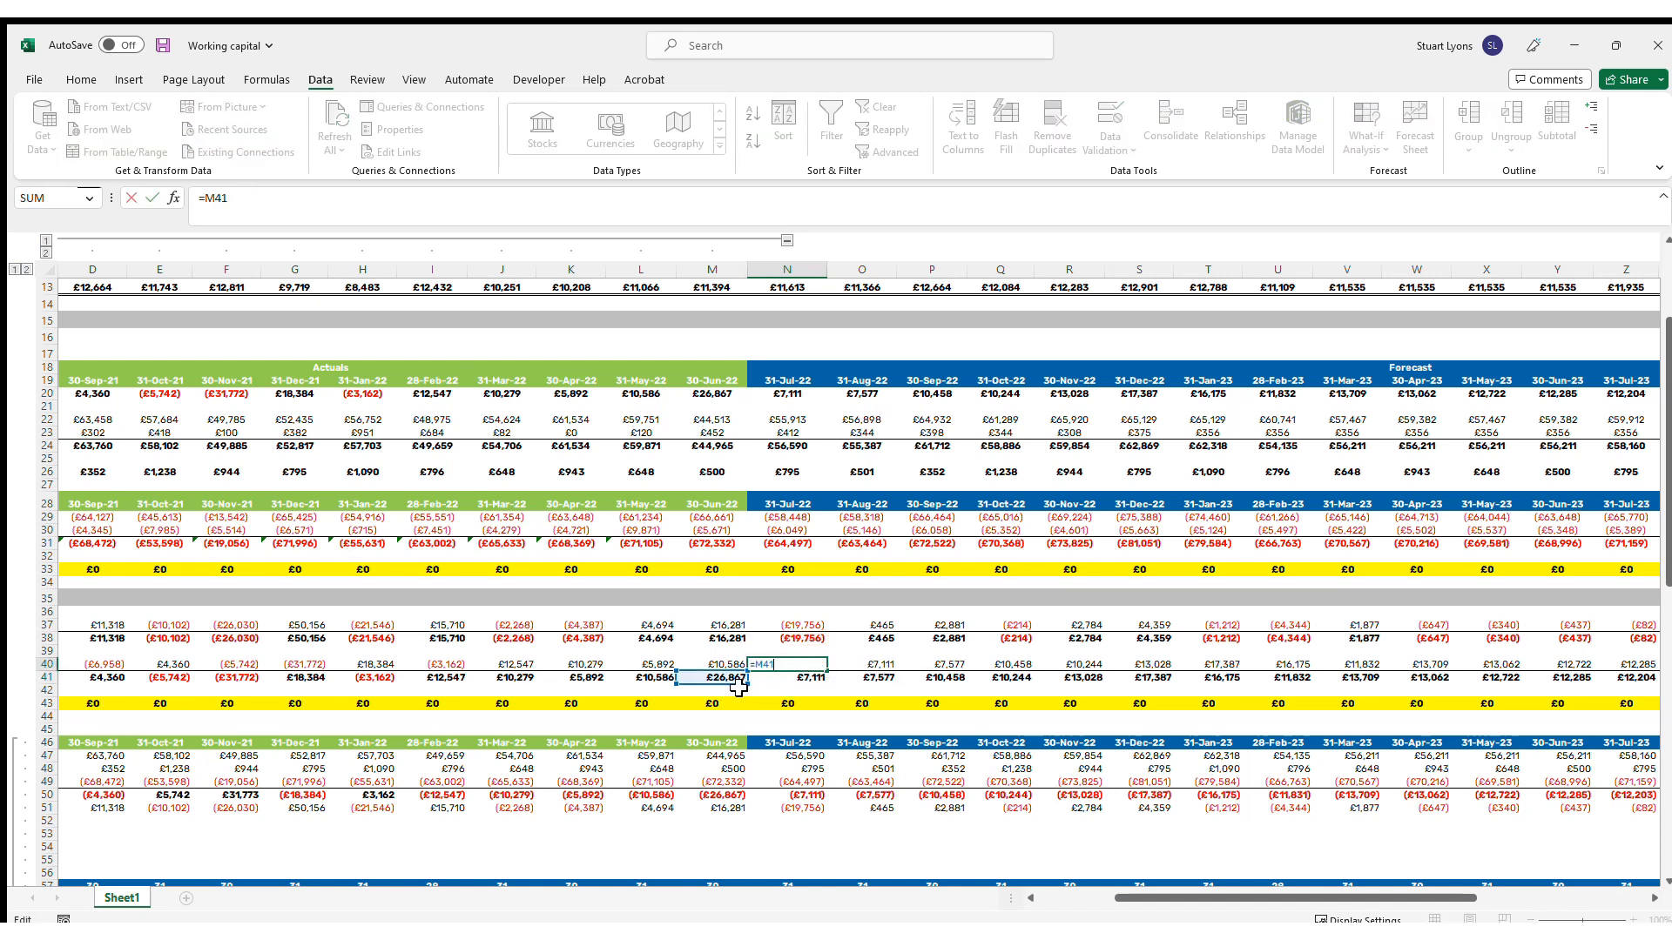
# Recheck the July 2022 closing cash formula in N41 and fill it across the forecast months to Y41
pyautogui.click(824, 680)
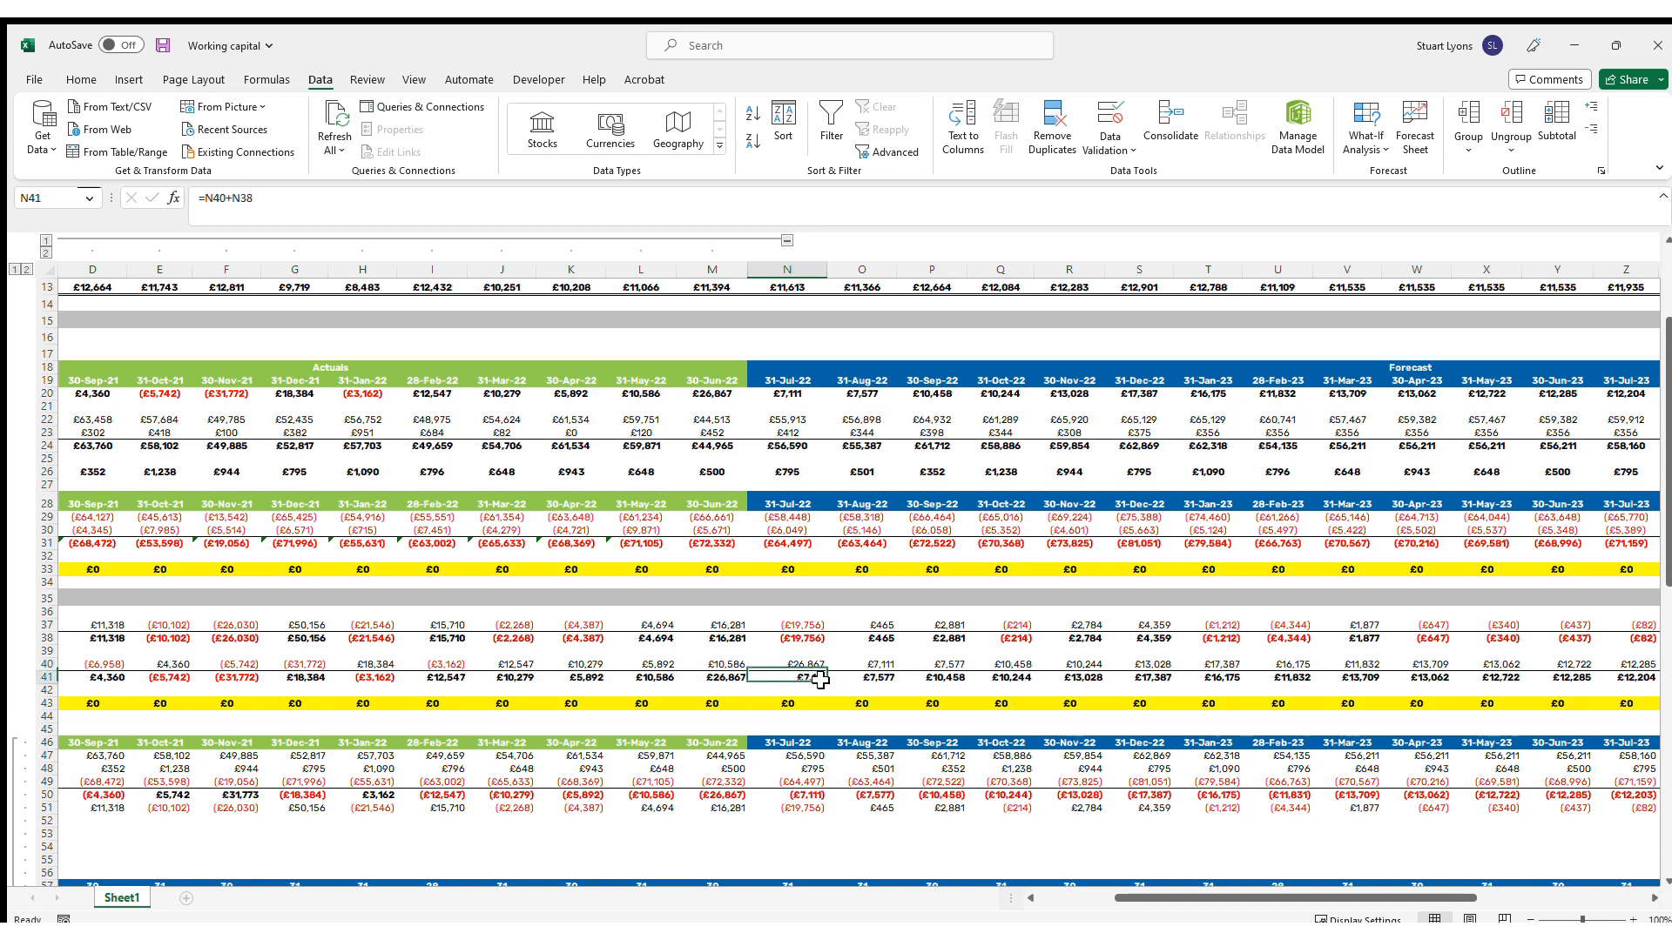
pyautogui.press('F2')
pyautogui.press('Escape')
pyautogui.press('F2')
pyautogui.press('Escape')
pyautogui.moveTo(835, 689); pyautogui.dragTo(1558, 684)
# Trace the August 2022 closing cash in O41 through the working capital movement in O37 to the schedule figures in O47:O50
pyautogui.click(885, 678)
pyautogui.press('F2')
pyautogui.press('Escape')
pyautogui.click(884, 628)
pyautogui.press('F2')
pyautogui.press('Escape')
pyautogui.press('F2')
pyautogui.press('Escape')
pyautogui.moveTo(871, 756); pyautogui.dragTo(880, 792)
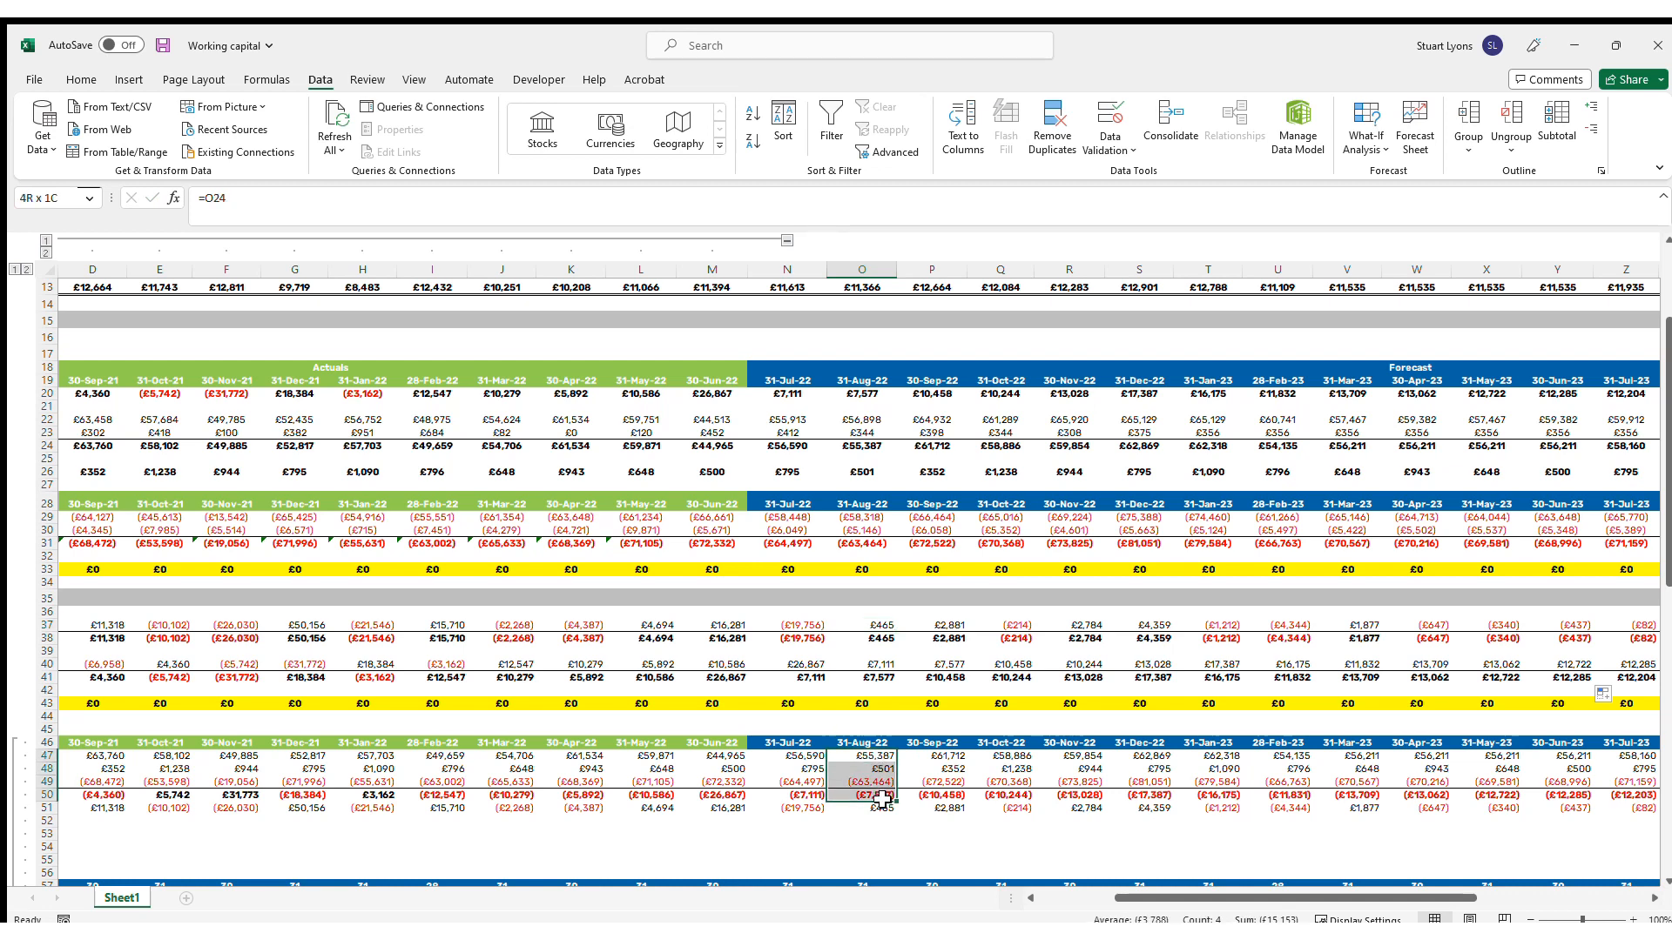
pyautogui.click(866, 638)
# Inspect the August 2022 opening cash link in O40 and the balance sheet cash link in O20
pyautogui.click(886, 664)
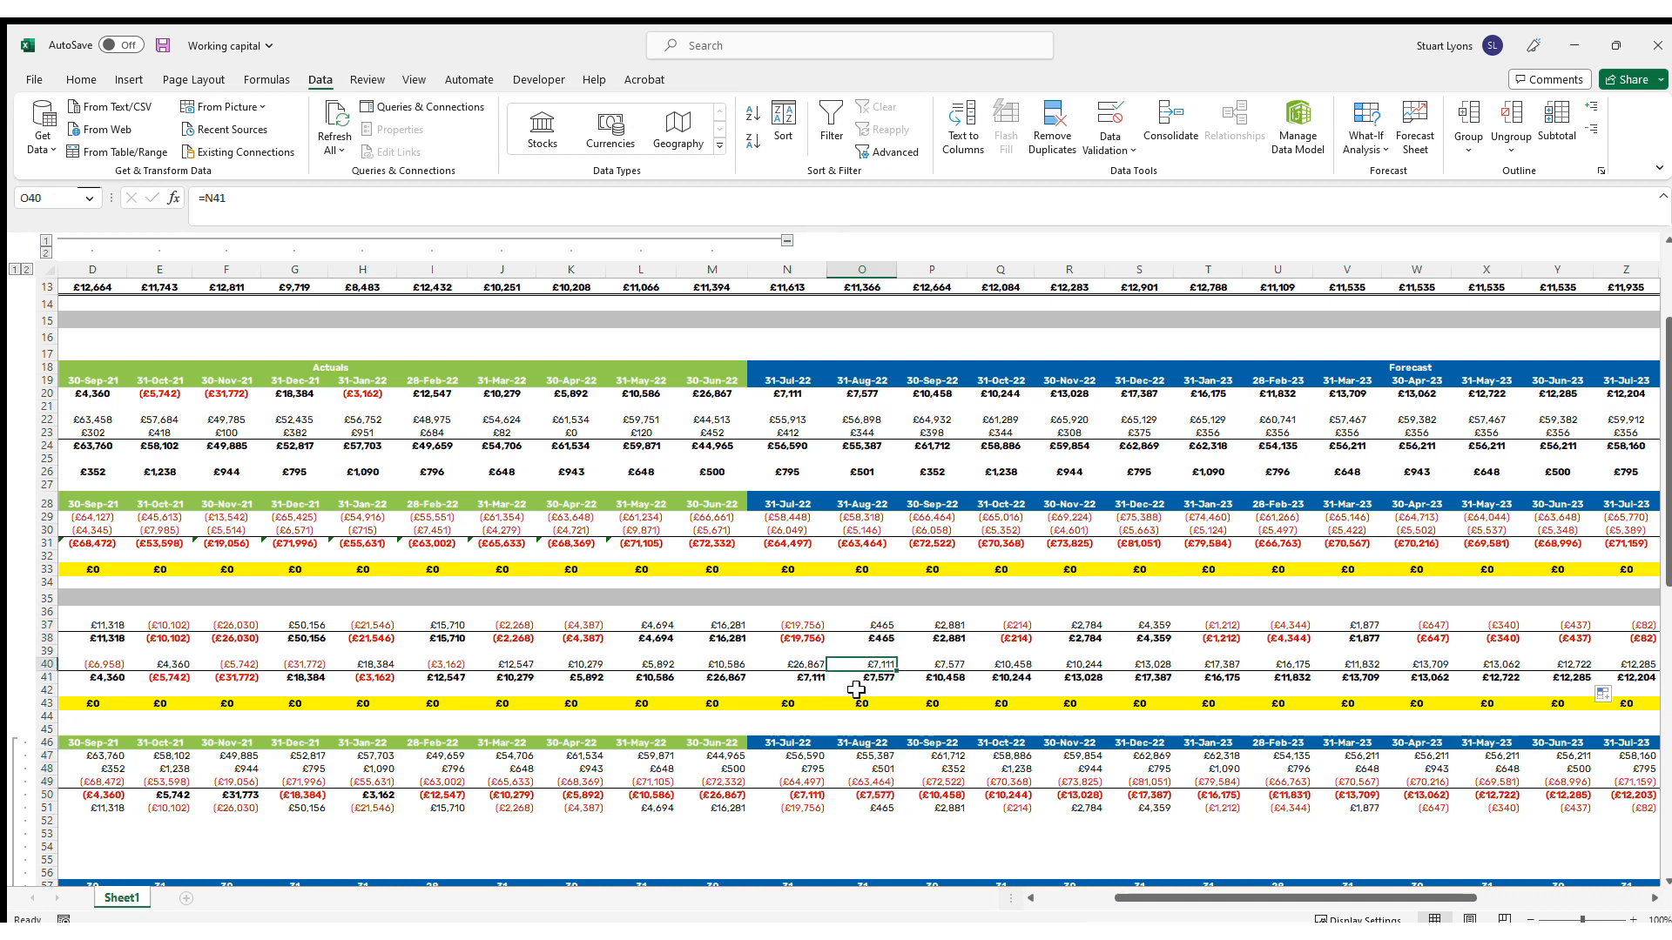
pyautogui.press('F2')
pyautogui.press('Escape')
pyautogui.click(871, 399)
pyautogui.press('F2')
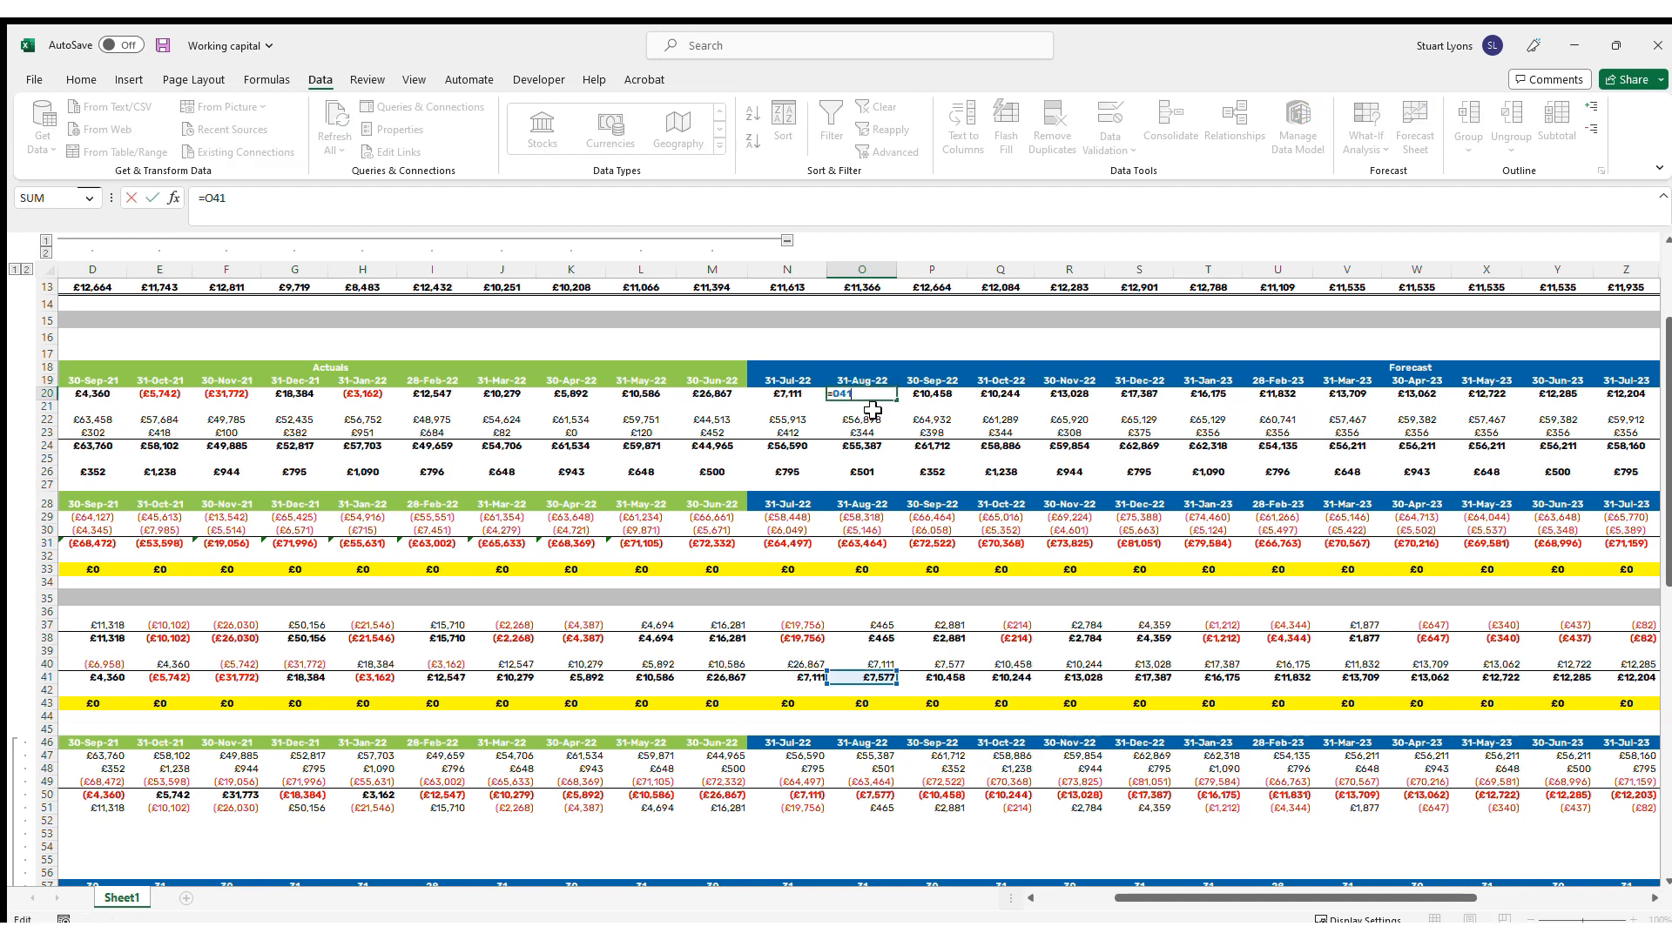
pyautogui.press('Escape')
# Inspect the closing cash formula in O41 and review row 41 across the actual and forecast months
pyautogui.click(890, 679)
pyautogui.press('F2')
pyautogui.press('Escape')
pyautogui.press('Left')
pyautogui.press('Left')
pyautogui.press('Left')
pyautogui.press('Left')
pyautogui.press('Left')
pyautogui.press('Left')
pyautogui.press('Left')
pyautogui.press('Left')
pyautogui.press('Left')
pyautogui.press('Left')
pyautogui.press('Left')
pyautogui.press('Left')
pyautogui.press('Left')
pyautogui.press('Left')
pyautogui.press('Right')
pyautogui.press('Right')
pyautogui.press('Right')
pyautogui.press('Right')
pyautogui.press('Right')
pyautogui.press('Right')
pyautogui.press('Right')
pyautogui.press('Right')
pyautogui.press('Right')
pyautogui.press('Right')
pyautogui.press('Right')
pyautogui.press('Right')
pyautogui.press('Right')
pyautogui.press('Right')
pyautogui.press('Right')
pyautogui.press('Right')
pyautogui.press('Right')
pyautogui.press('Right')
pyautogui.press('Right')
pyautogui.press('Right')
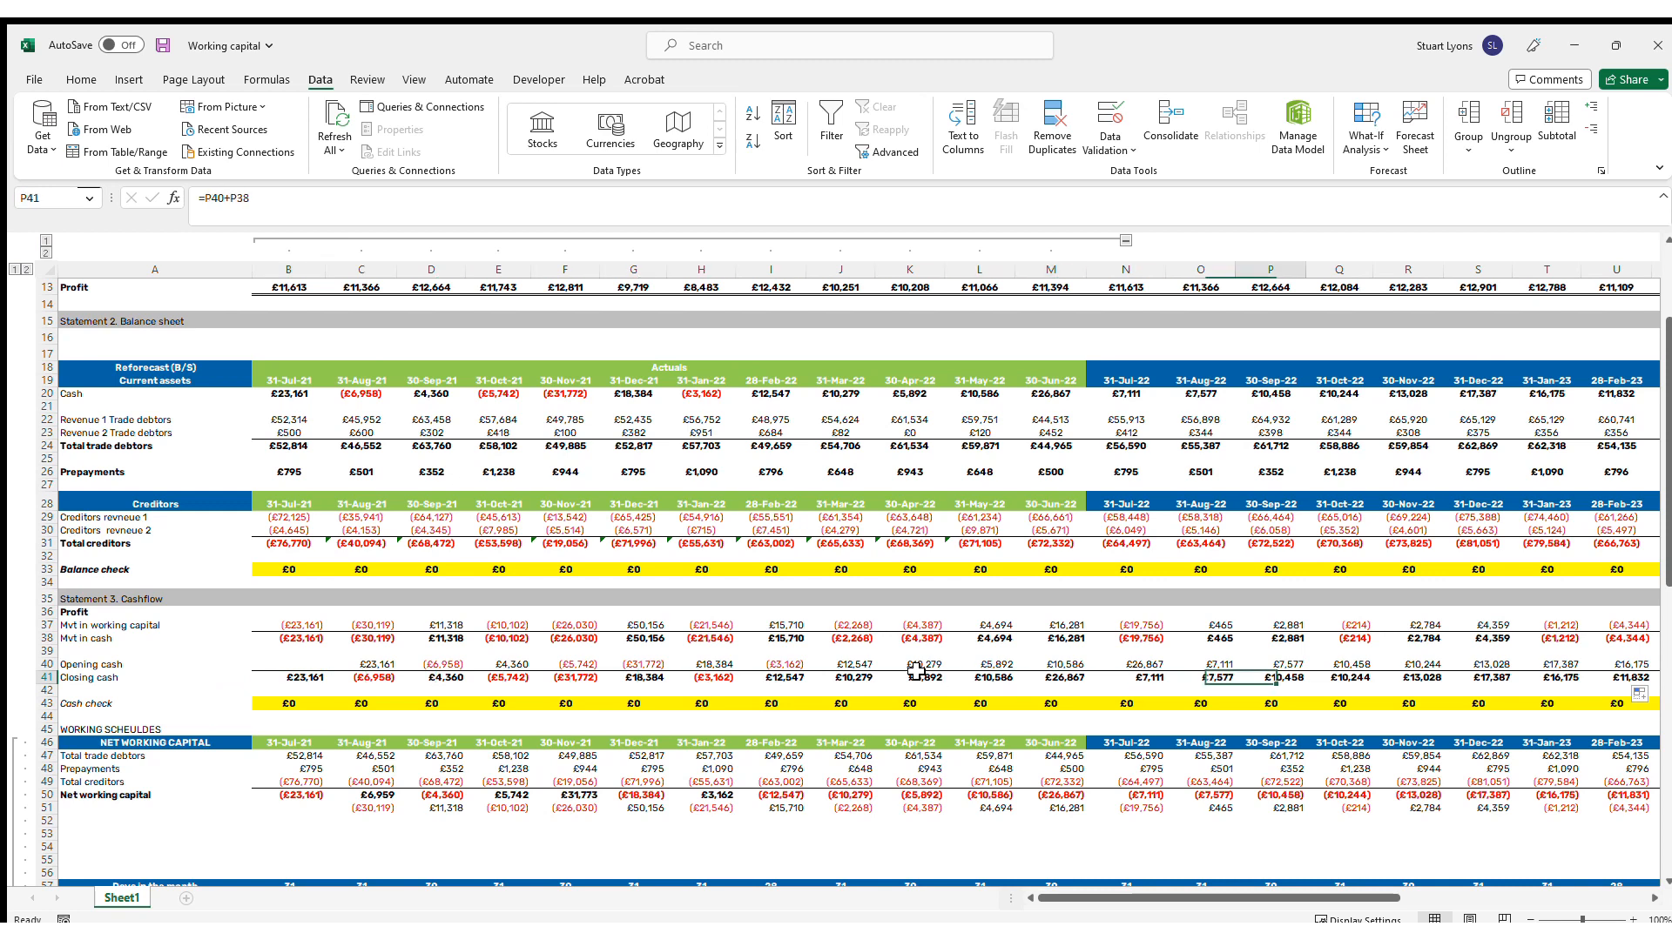
# Examine the August 2022 balance check in O33 and cash check in O43 against the balance sheet cash in O20
pyautogui.click(1219, 394)
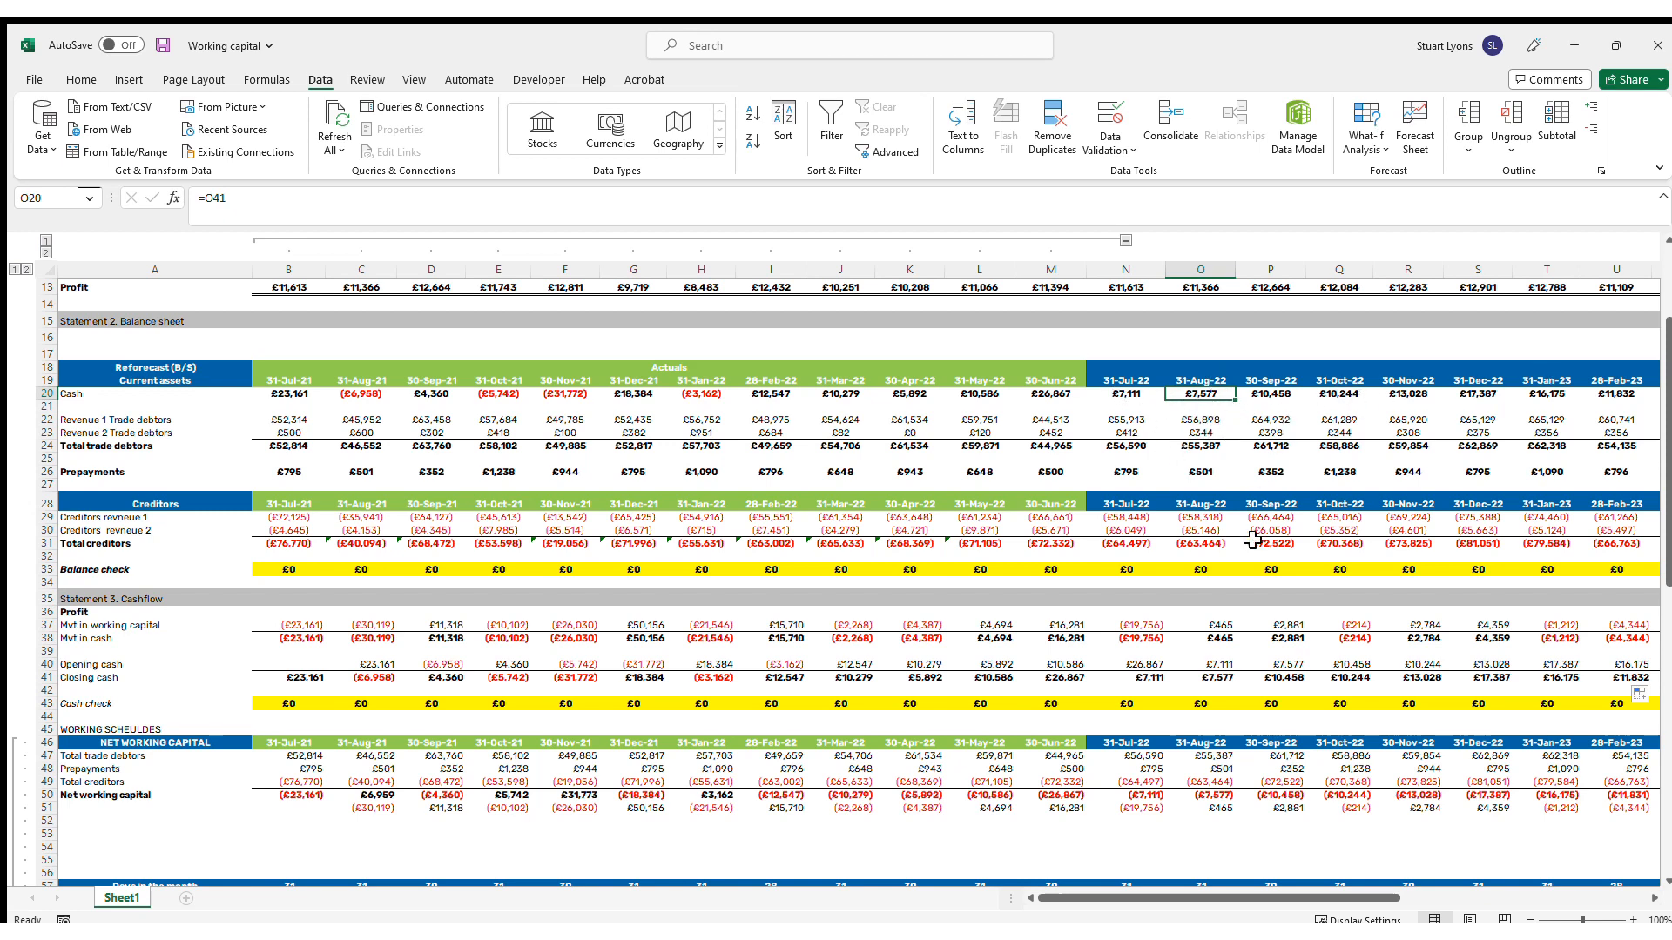
pyautogui.click(1213, 573)
pyautogui.press('F2')
pyautogui.press('Escape')
pyautogui.click(1231, 703)
pyautogui.press('F2')
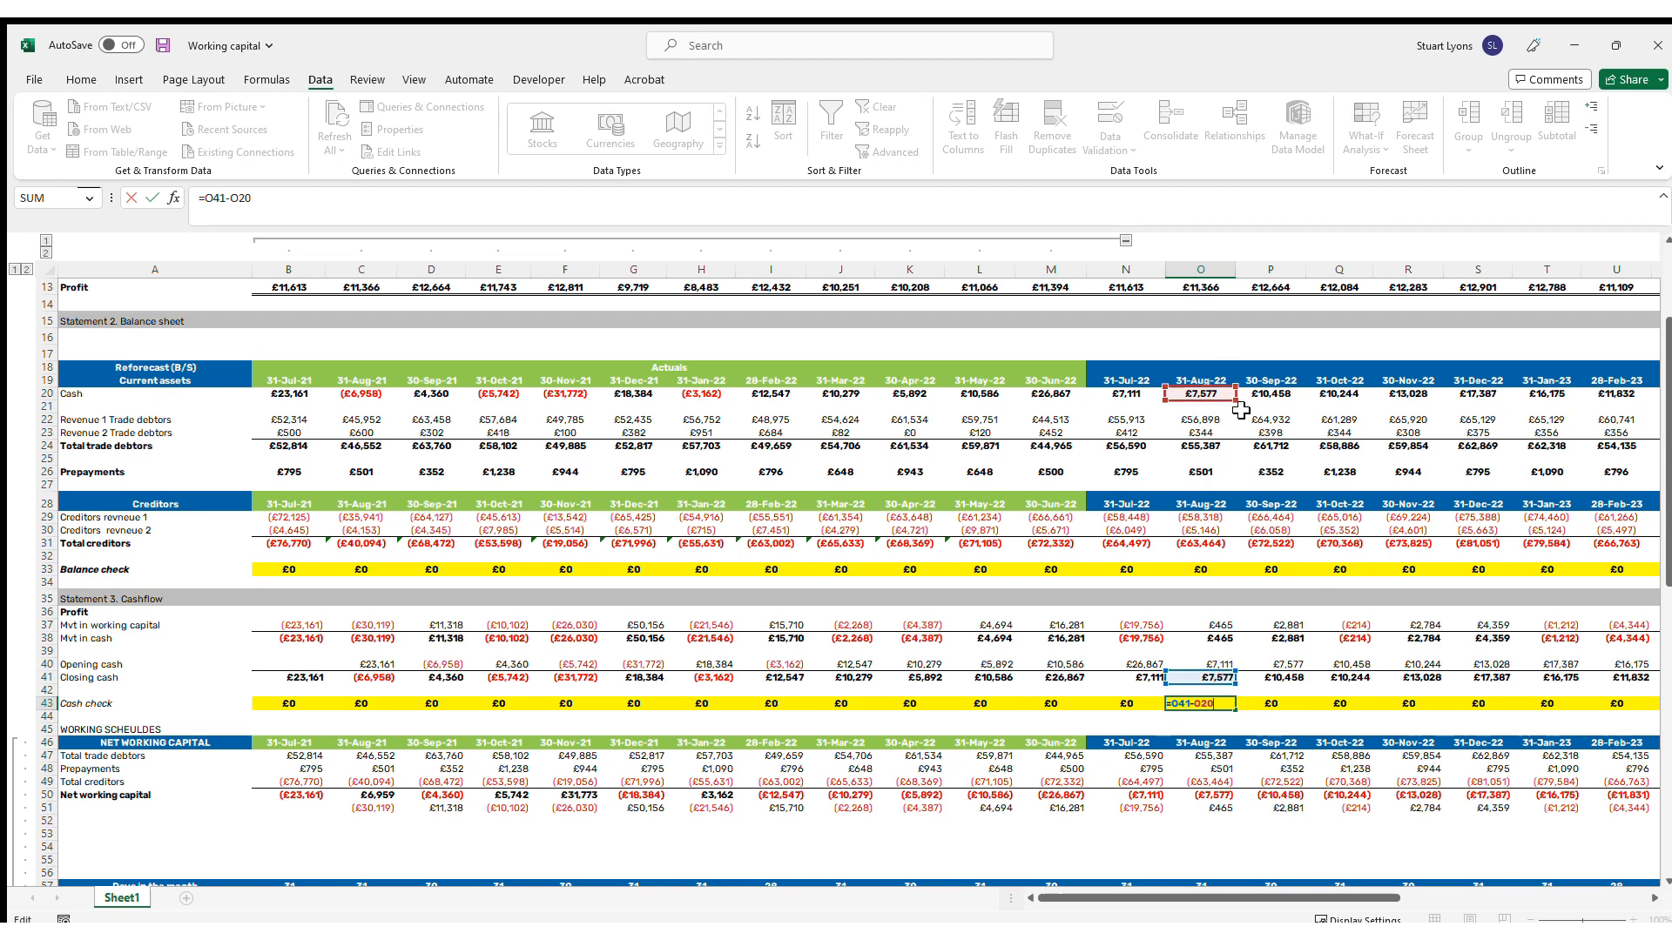
pyautogui.hotkey('ctrl', 'Return')
# Collapse the grouped actuals columns and review the forecast-only view from the P&L down to net working capital
pyautogui.scroll(4, 1132, 435)
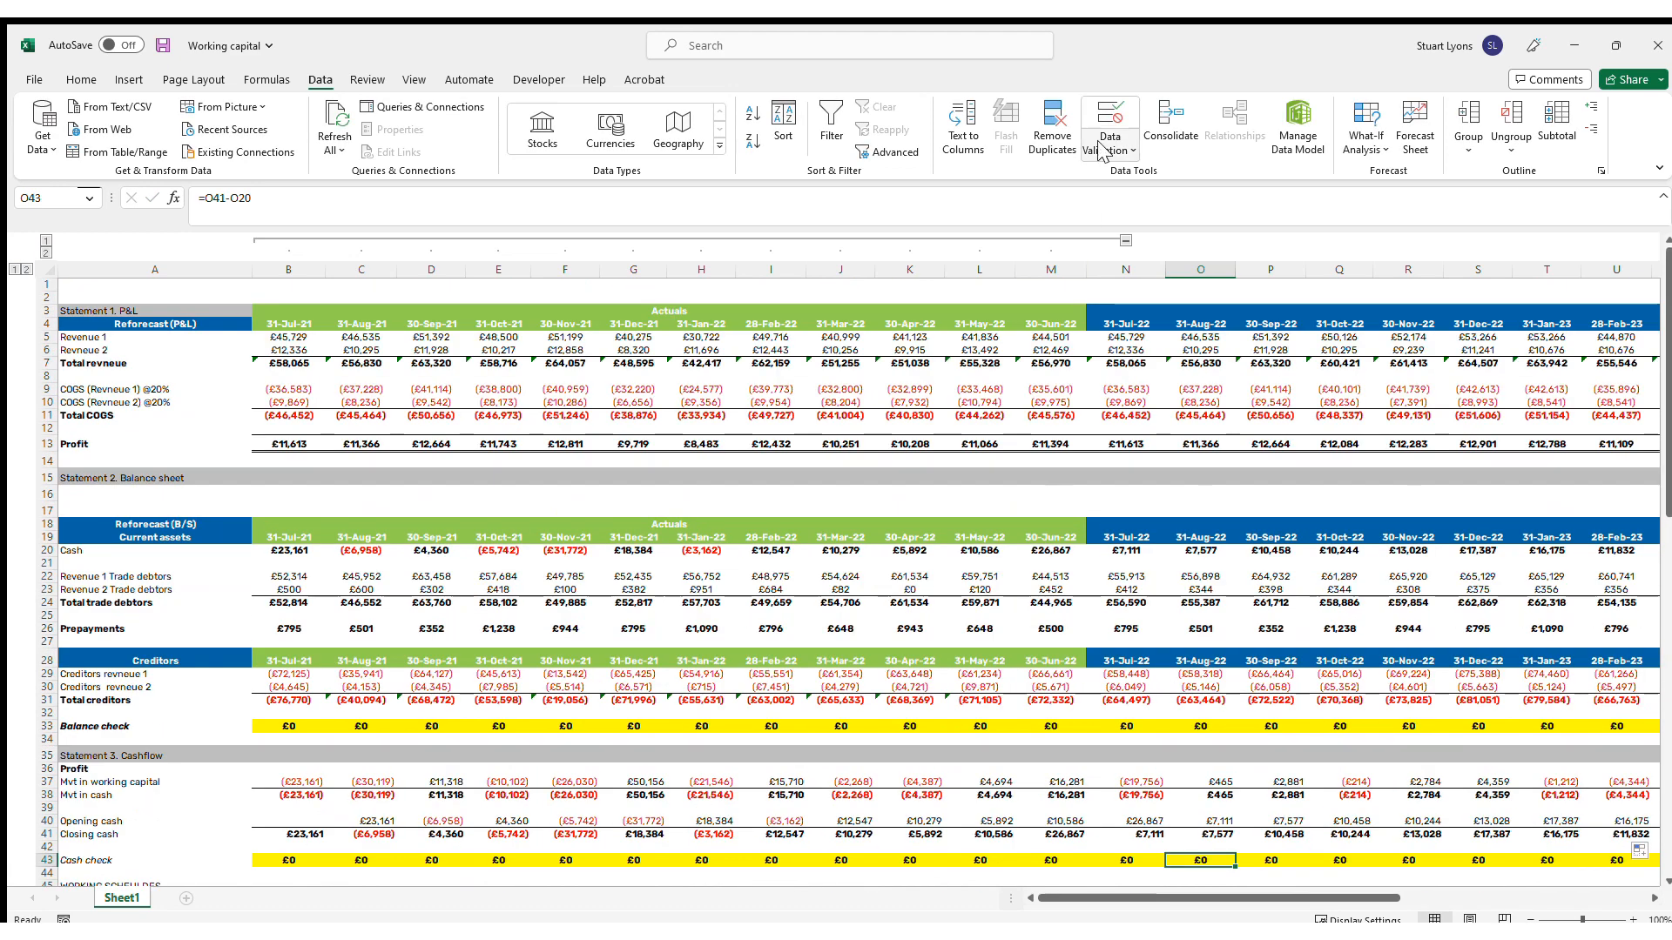
pyautogui.click(1125, 240)
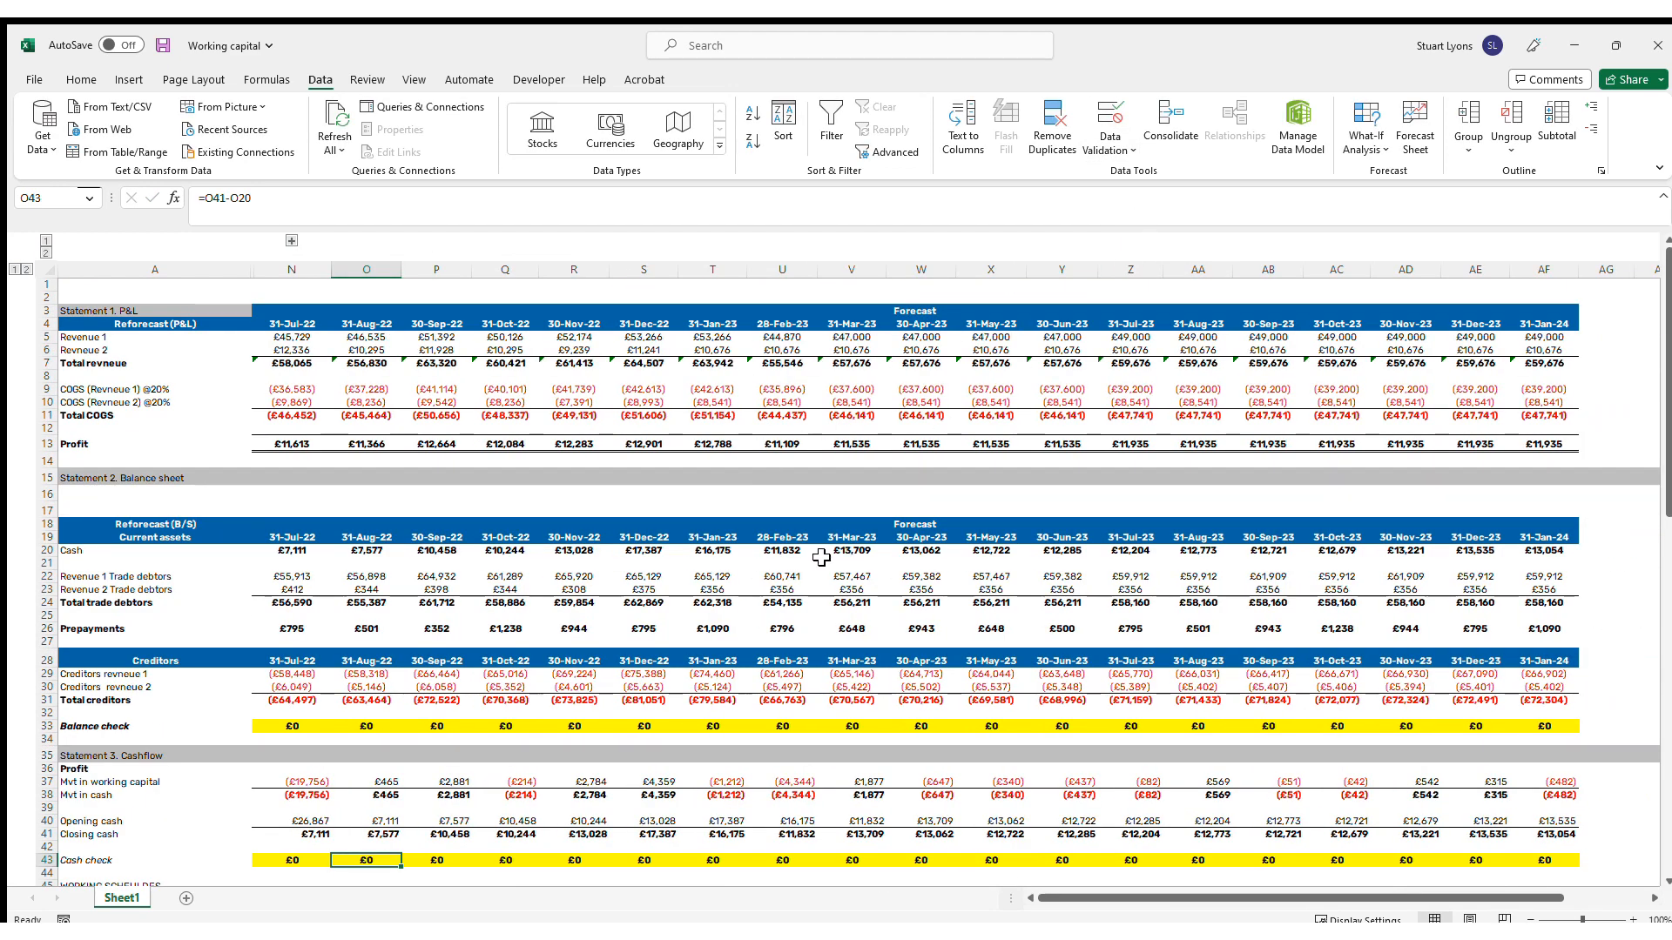
pyautogui.press('Down')
pyautogui.press('Down')
pyautogui.press('Down')
pyautogui.press('Down')
pyautogui.press('Down')
pyautogui.press('Down')
pyautogui.press('Down')
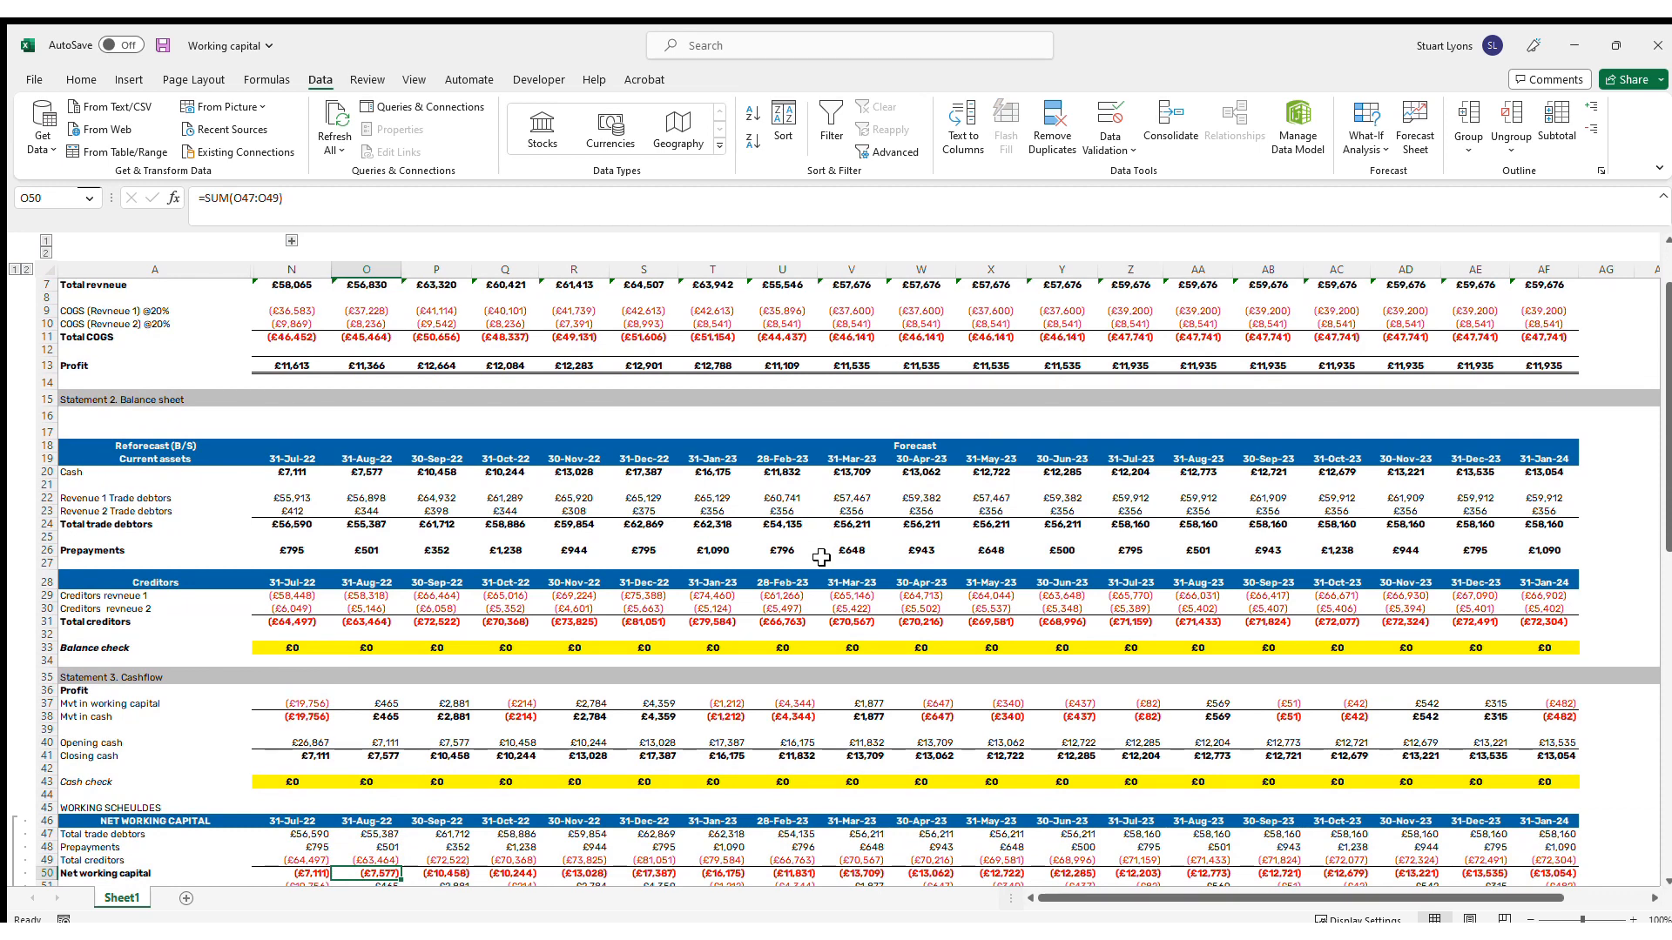
pyautogui.scroll(2, 575, 479)
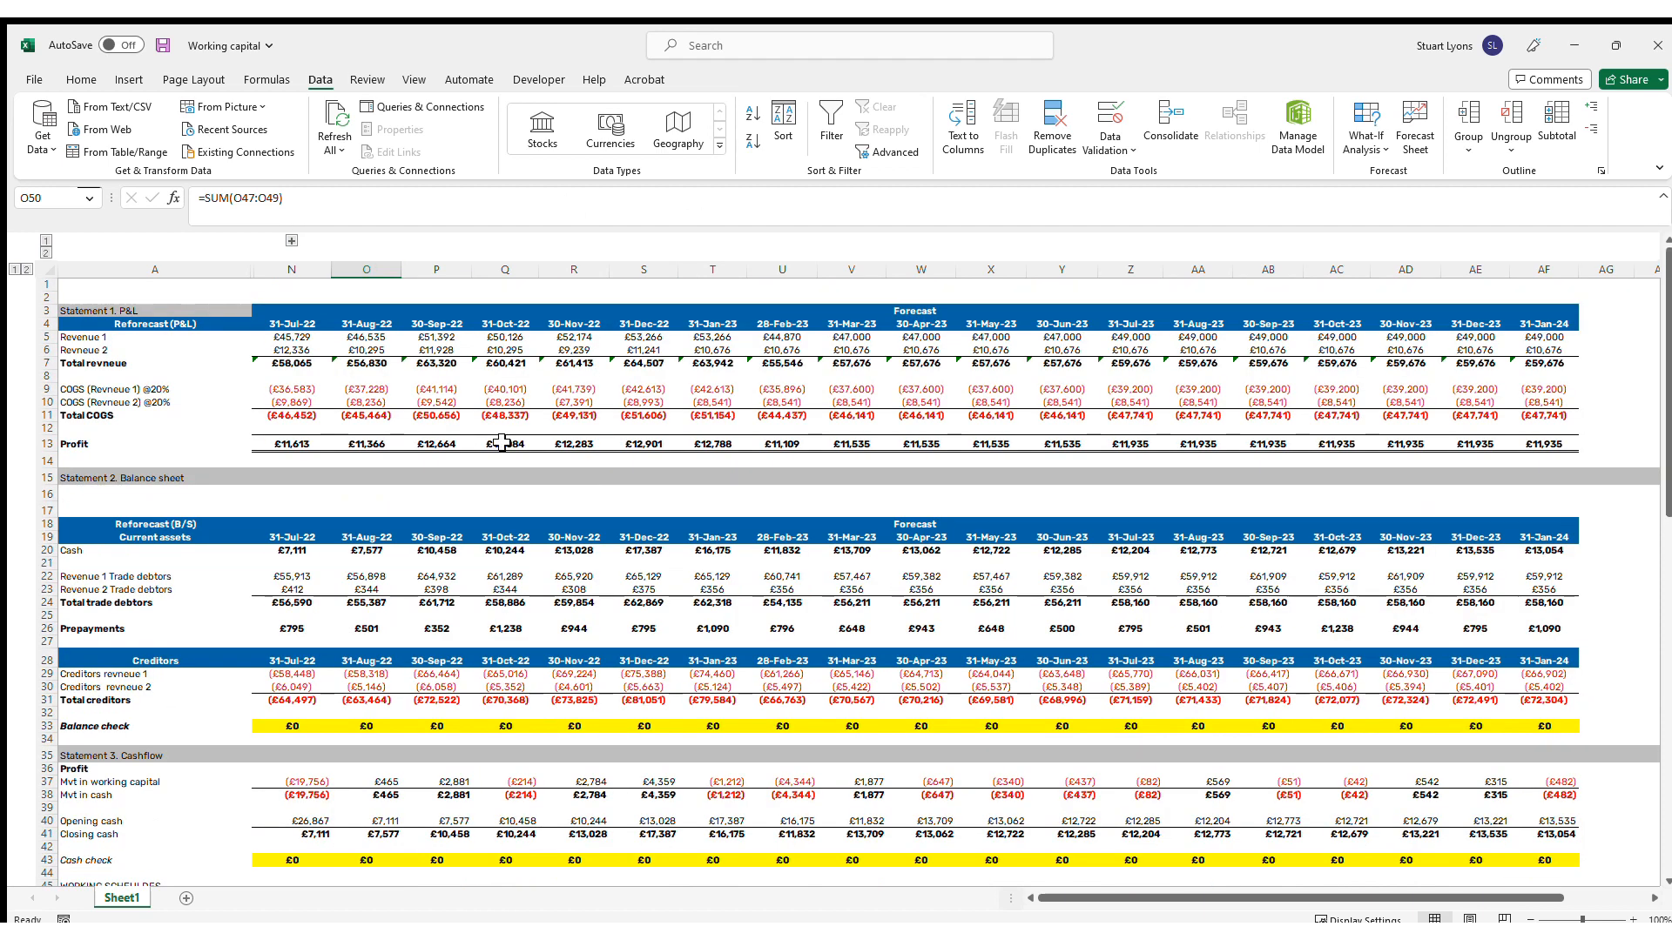